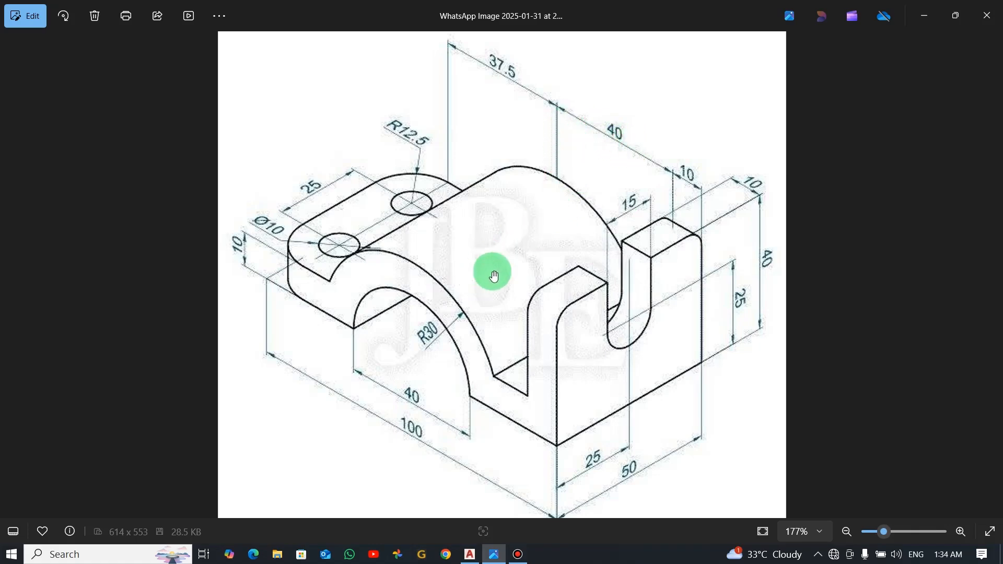
# Switch to AutoCAD, turn on isometric drafting and set the active isoplane to Right.
pyautogui.hotkey('alt', 'Tab')
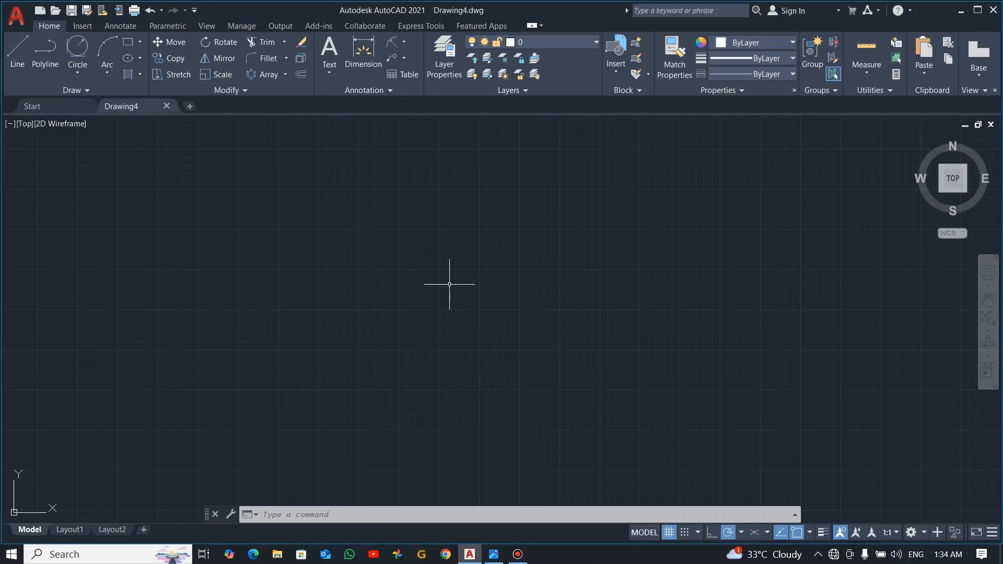
pyautogui.click(756, 533)
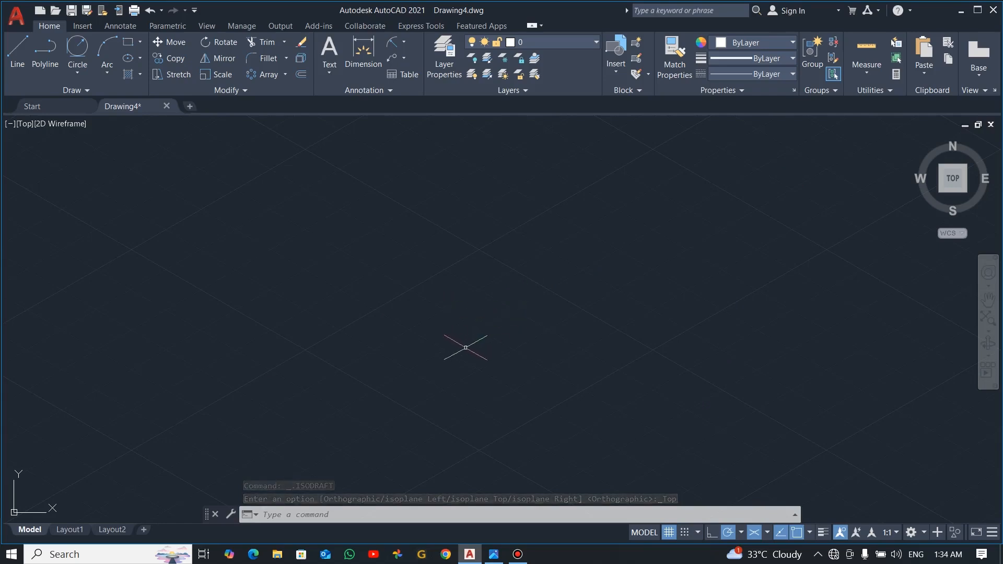
pyautogui.press('F5')
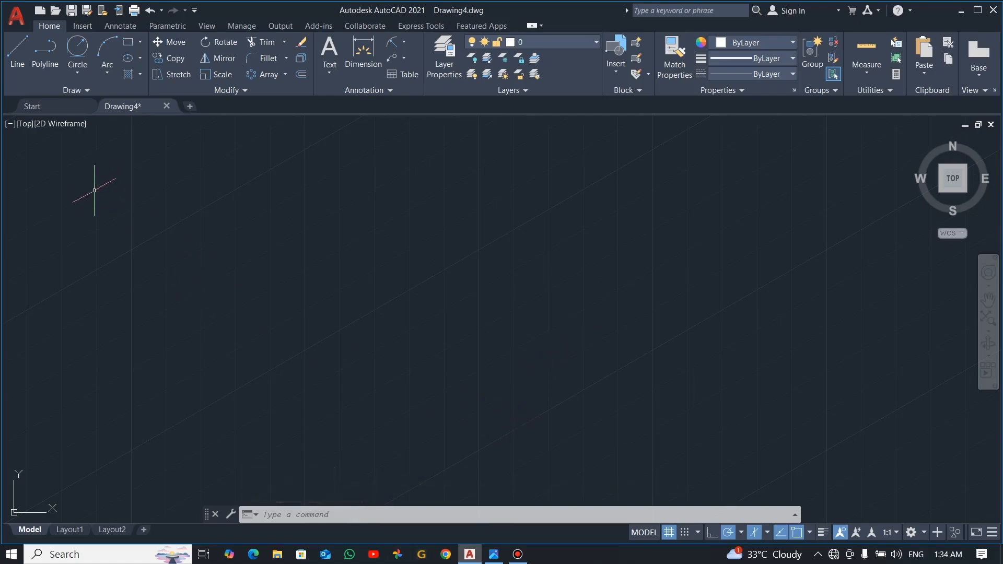
# Draw the base edge of the bracket's end face as a 50-unit line at 30°.
pyautogui.hotkey('alt', 'Tab')
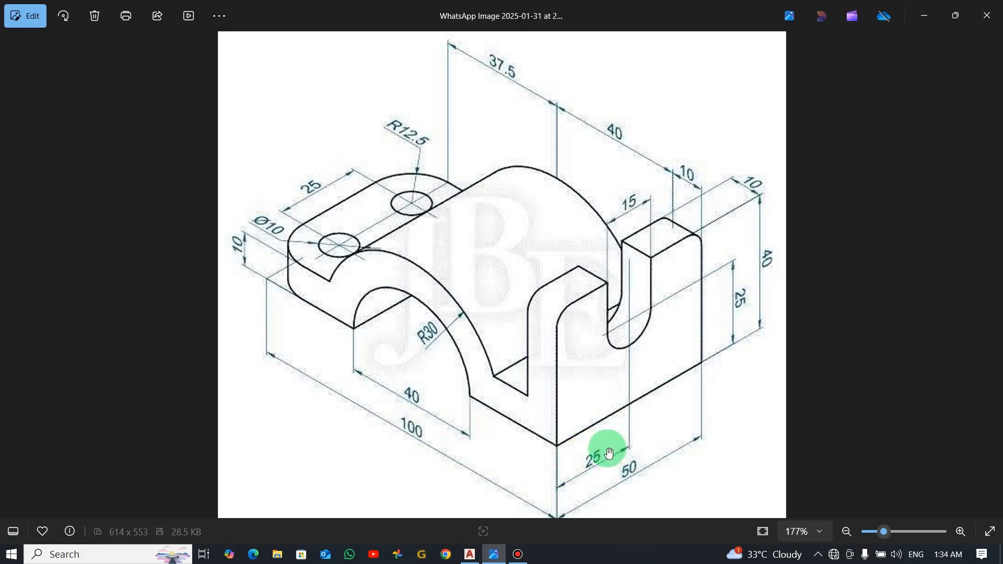
pyautogui.hotkey('alt', 'Tab')
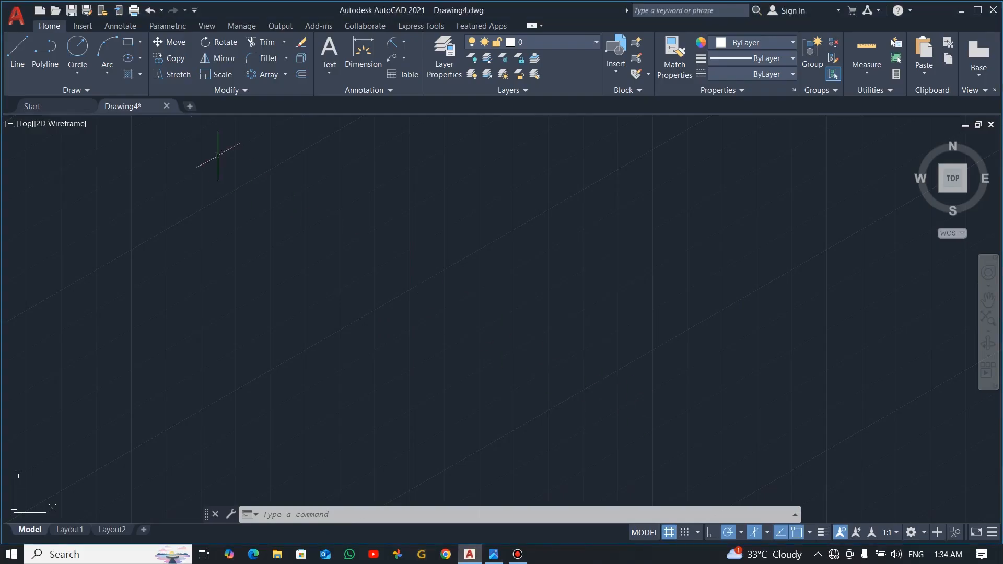
pyautogui.click(17, 52)
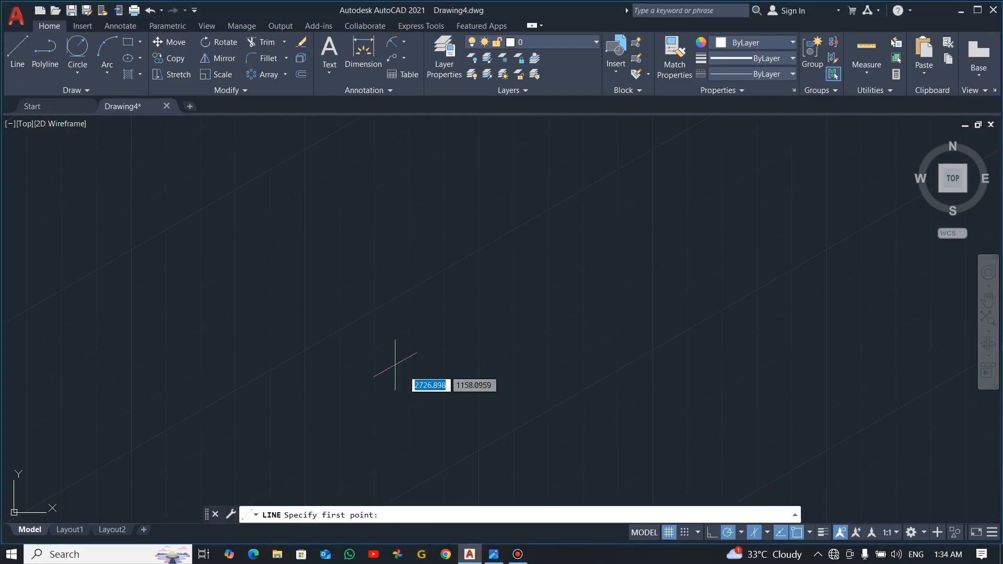
pyautogui.click(472, 394)
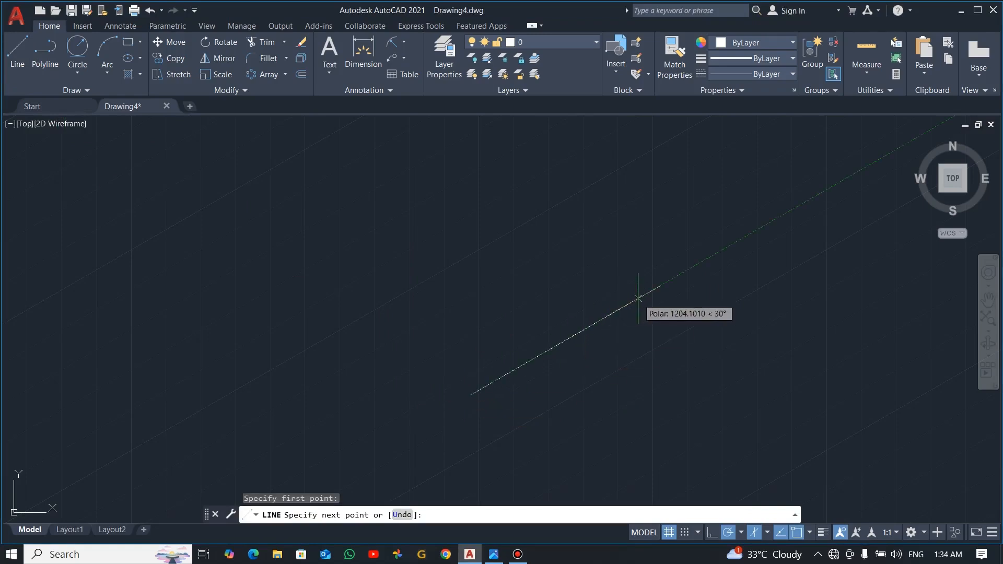
pyautogui.write('5')
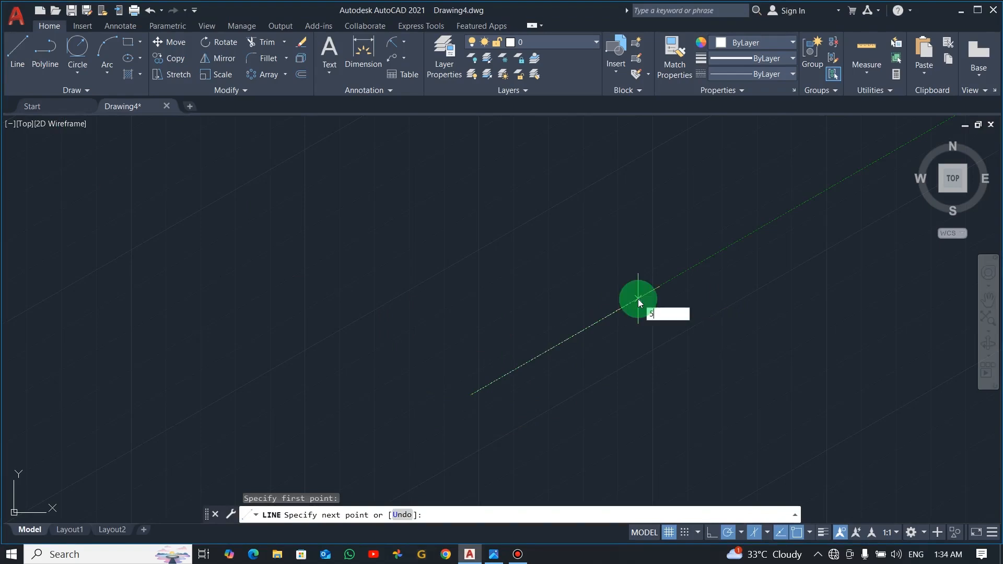
pyautogui.write('0')
pyautogui.press('Return')
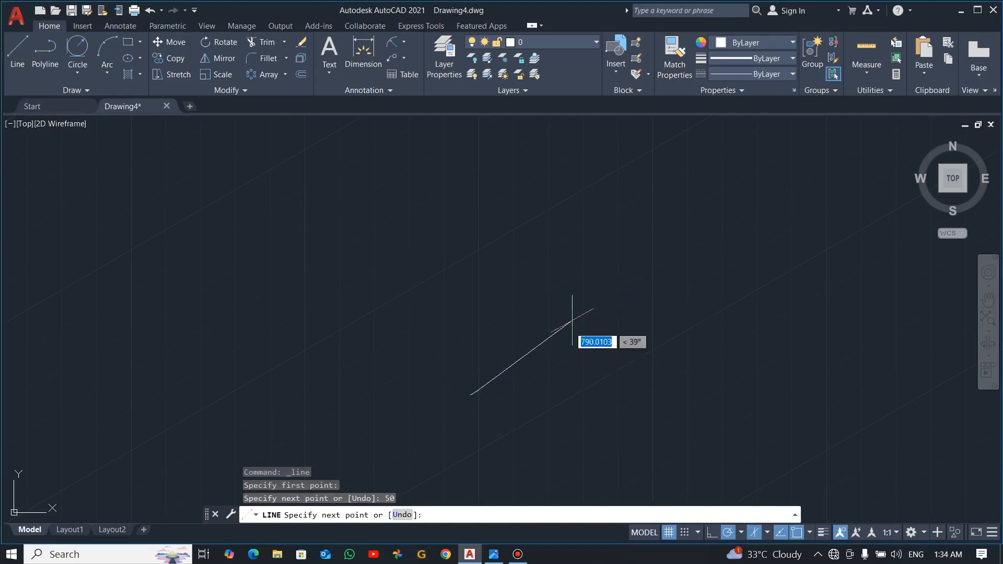
# Continue with a 40-unit line straight up from the upper end of the base edge.
pyautogui.scroll(8, 471, 398)
pyautogui.scroll(6, 475, 374)
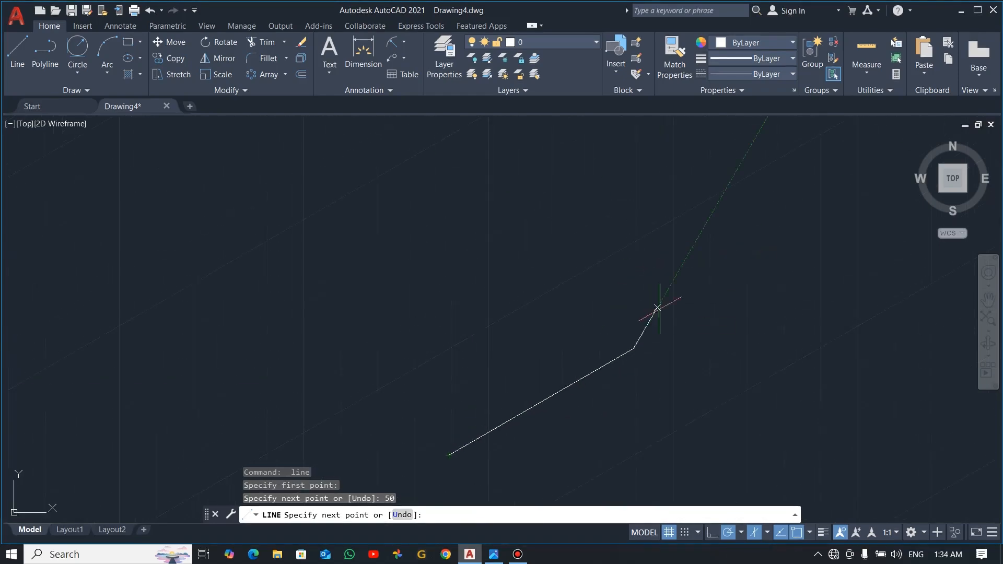
pyautogui.hotkey('alt', 'Tab')
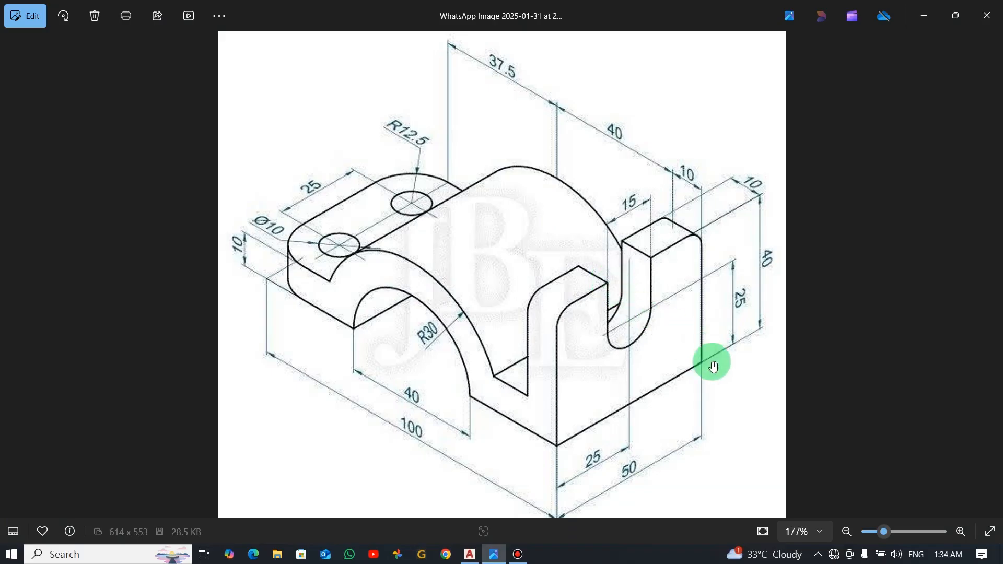
pyautogui.hotkey('alt', 'Tab')
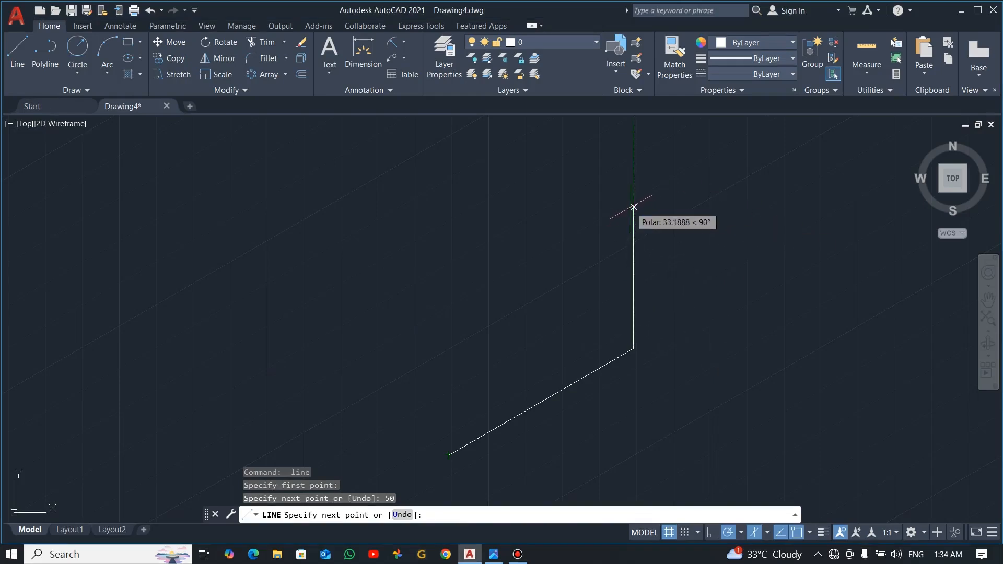
pyautogui.write('4')
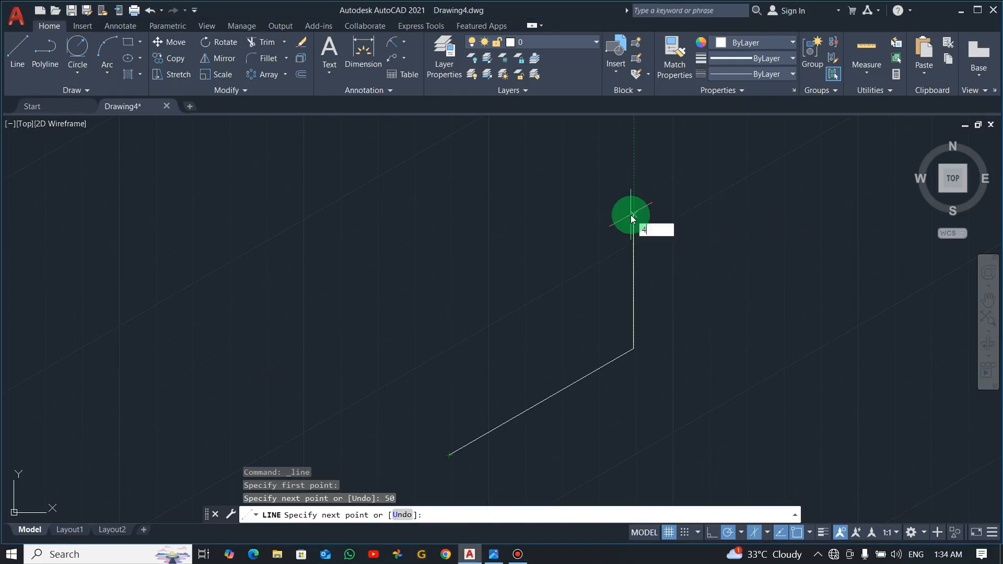
pyautogui.press('Return')
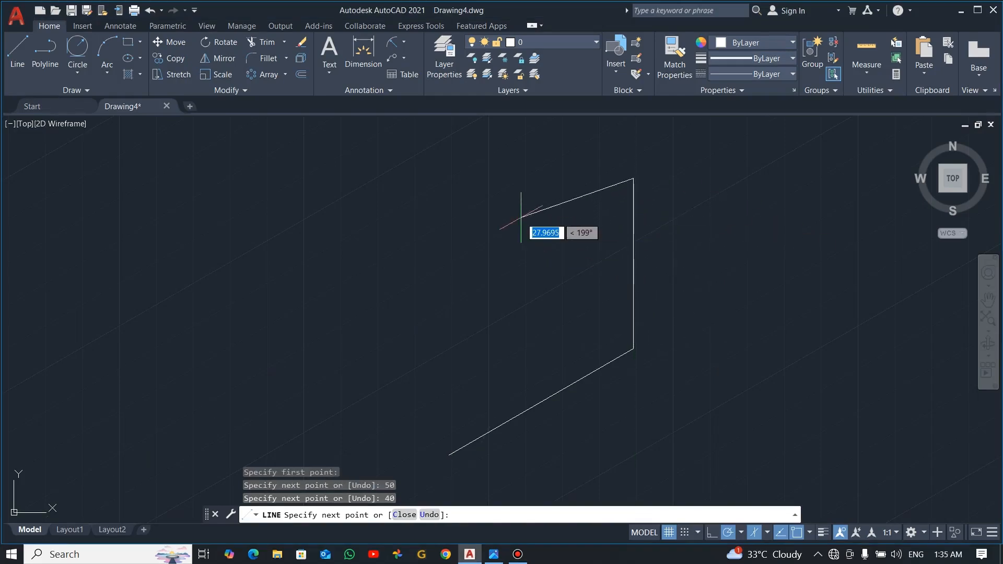
# Add the top edge as a 25-unit line running back parallel to the base edge, and end the line.
pyautogui.hotkey('alt', 'Tab')
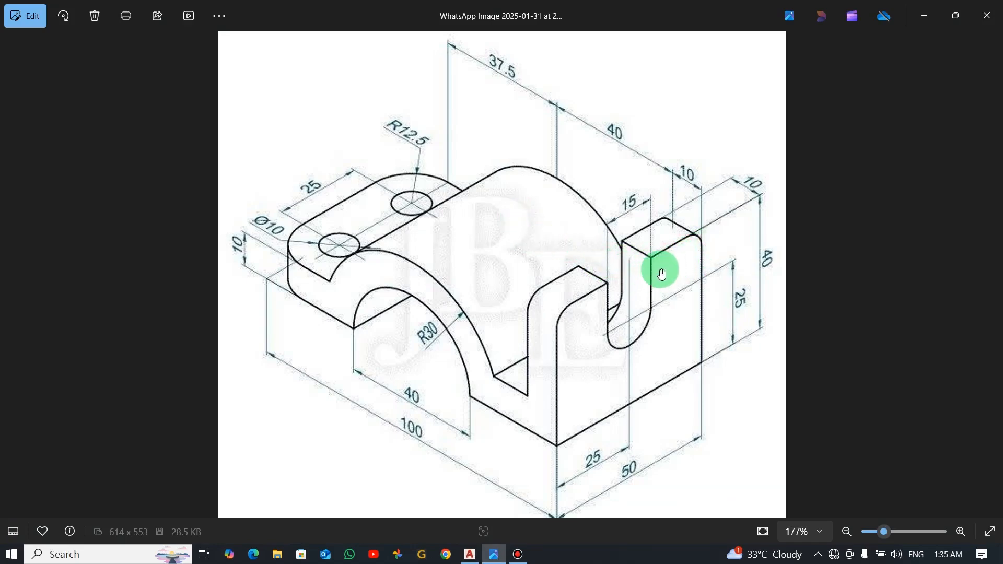
pyautogui.hotkey('alt', 'Tab')
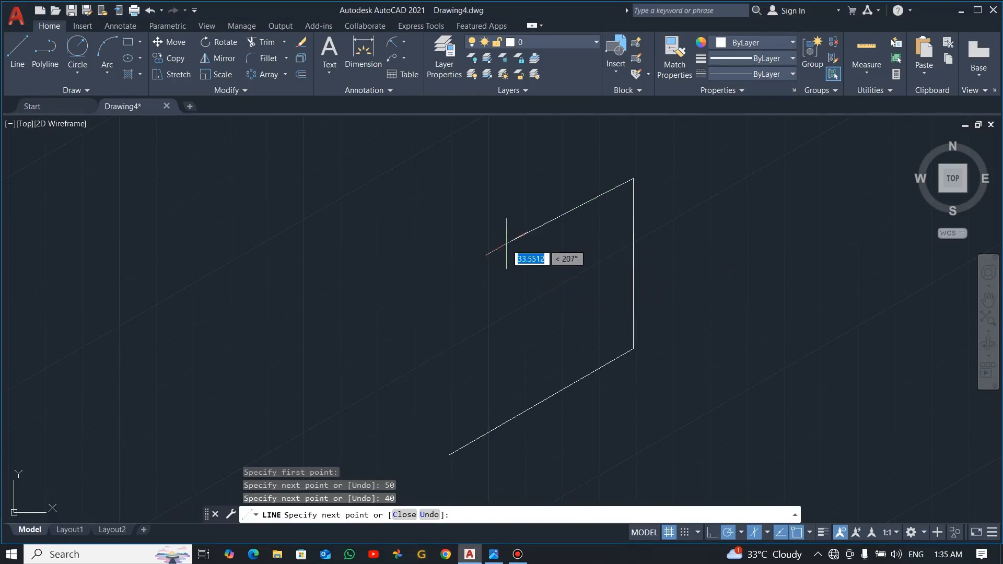
pyautogui.write('25')
pyautogui.press('Return')
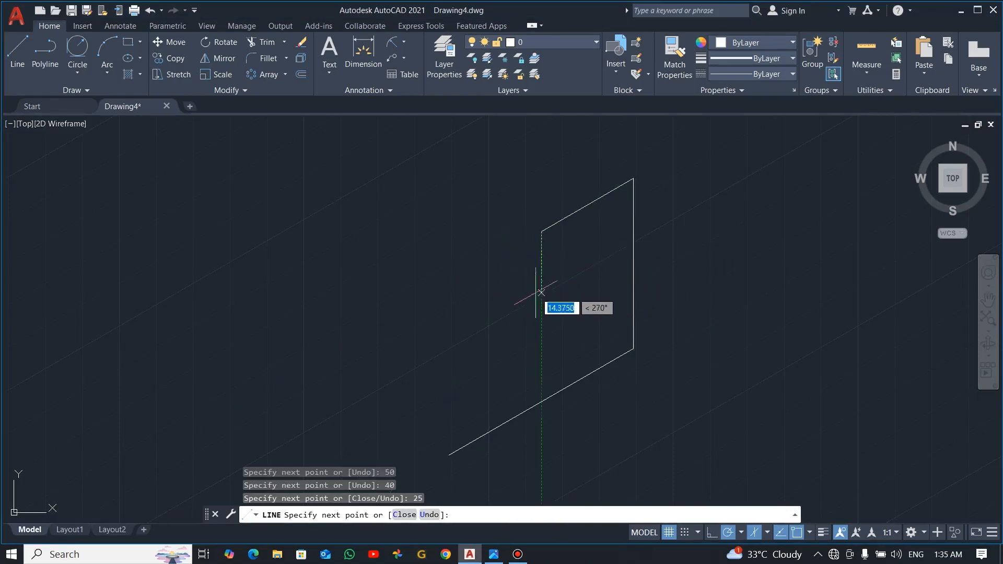
pyautogui.hotkey('alt', 'Tab')
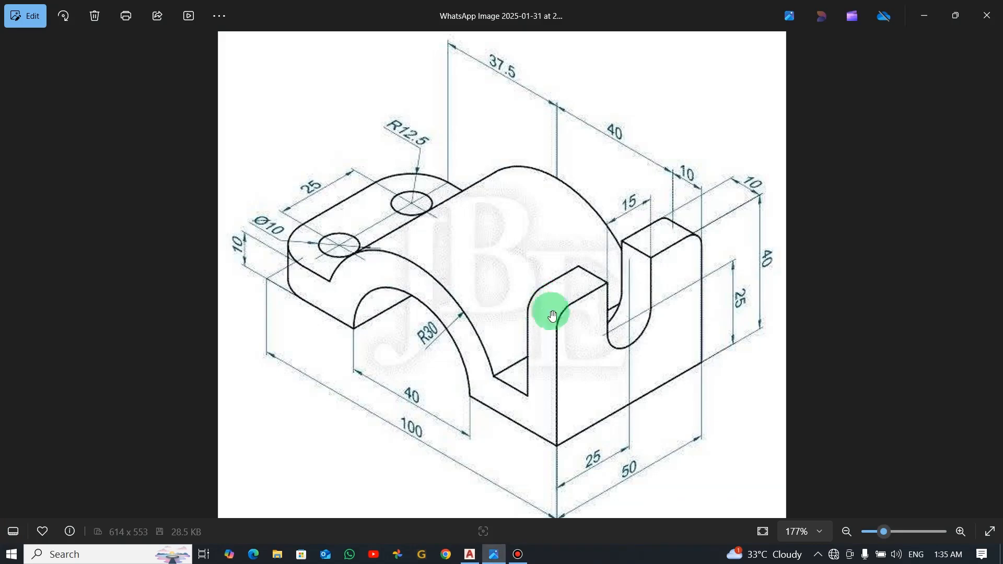
pyautogui.hotkey('alt', 'Tab')
pyautogui.press('Escape')
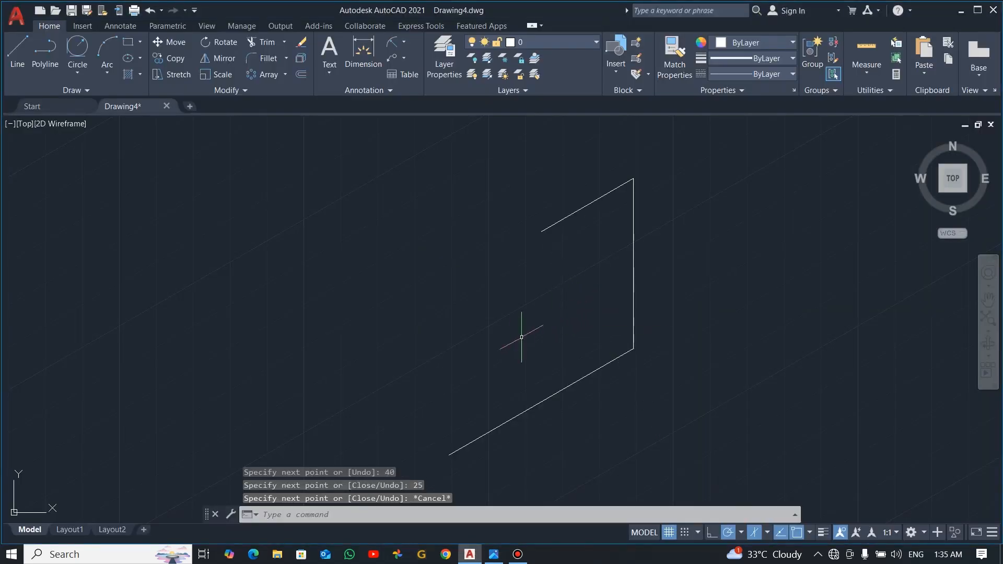
# Draw a 25-unit vertical line upward from the midpoint of the base edge.
pyautogui.write('l')
pyautogui.press('Return')
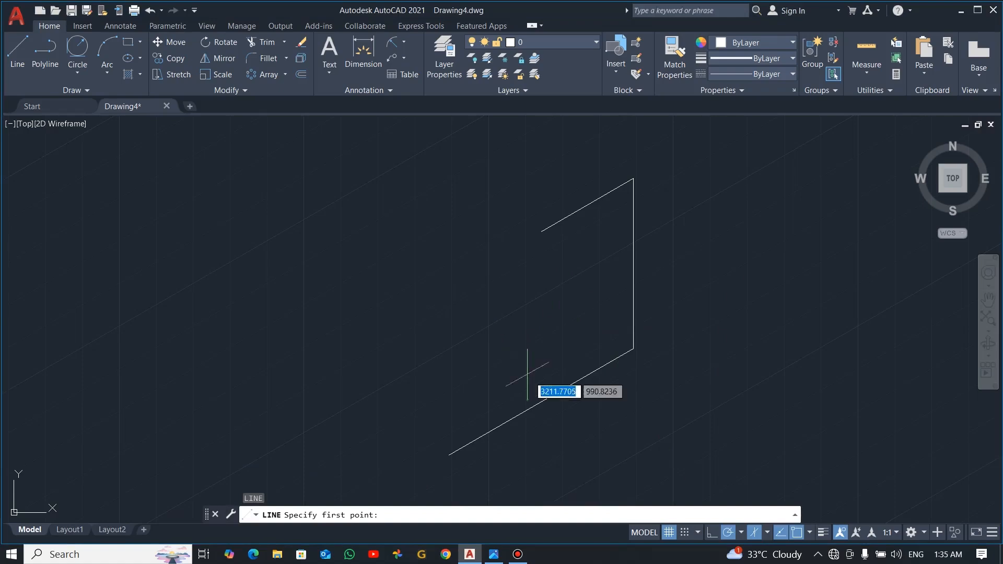
pyautogui.click(542, 402)
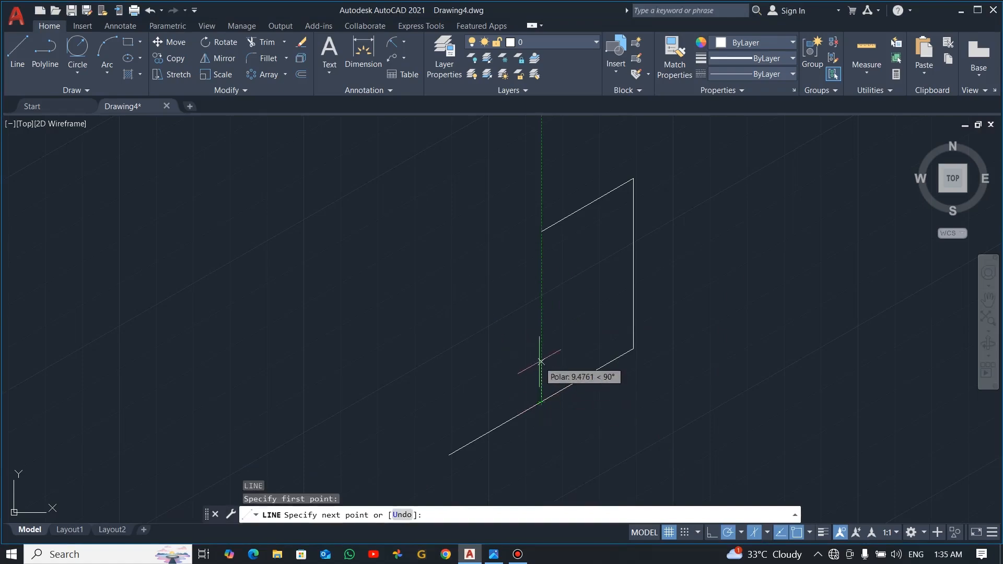
pyautogui.write('2')
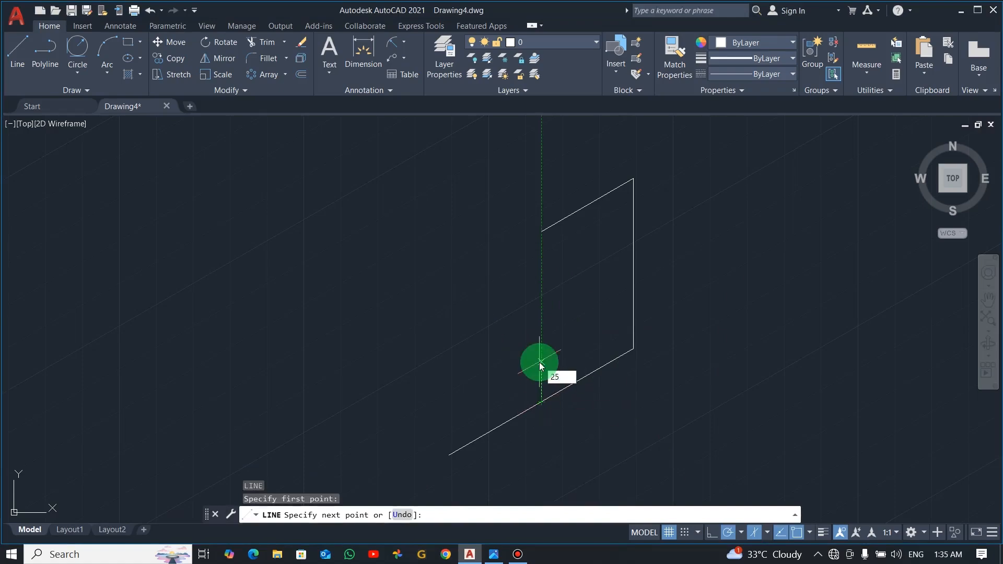
pyautogui.write('5')
pyautogui.press('Return')
pyautogui.hotkey('alt', 'Tab')
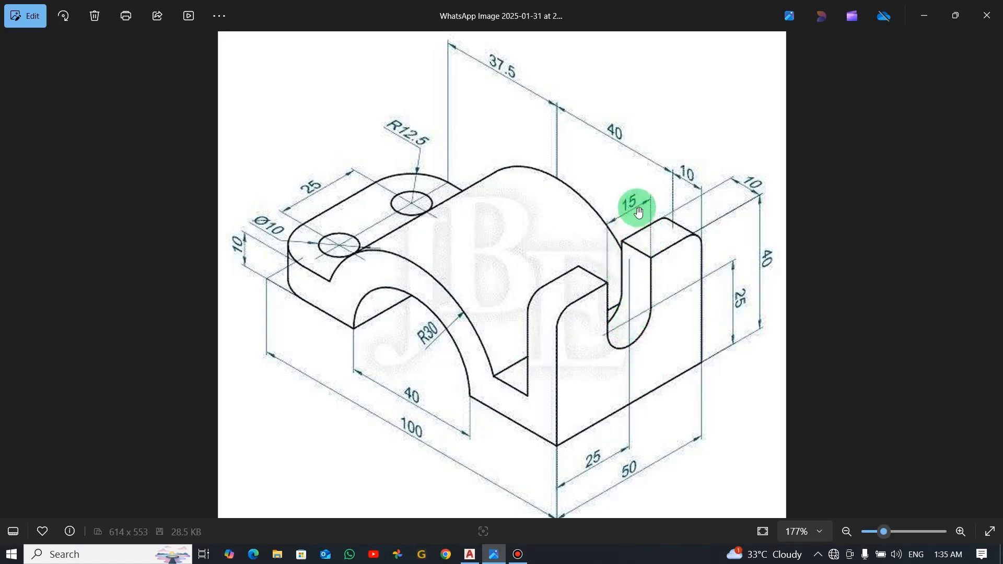
pyautogui.hotkey('alt', 'Tab')
pyautogui.press('Escape')
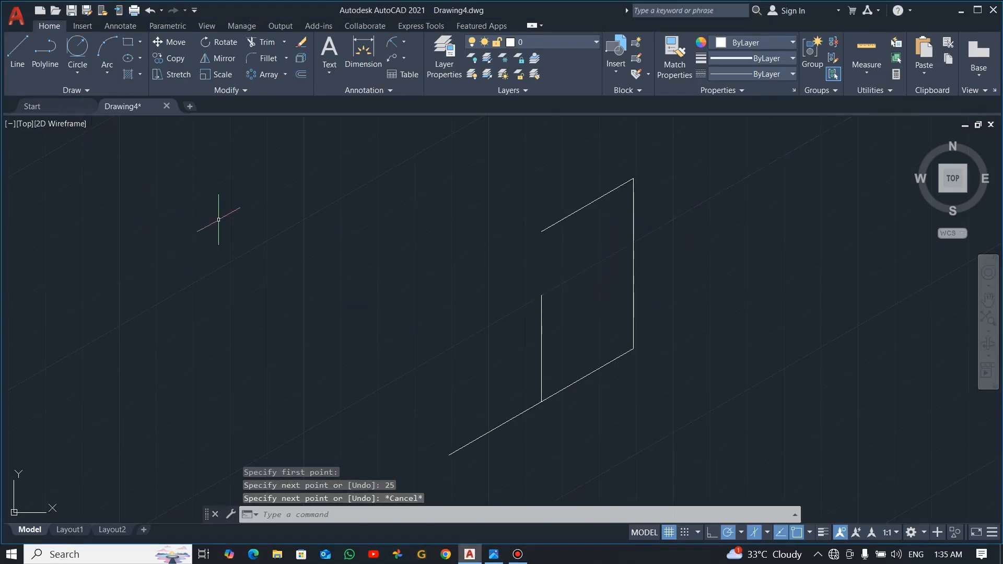
# Draw an isocircle of diameter 15 centred on the upper end of the vertical midline, using the Ellipse tool.
pyautogui.write('EL')
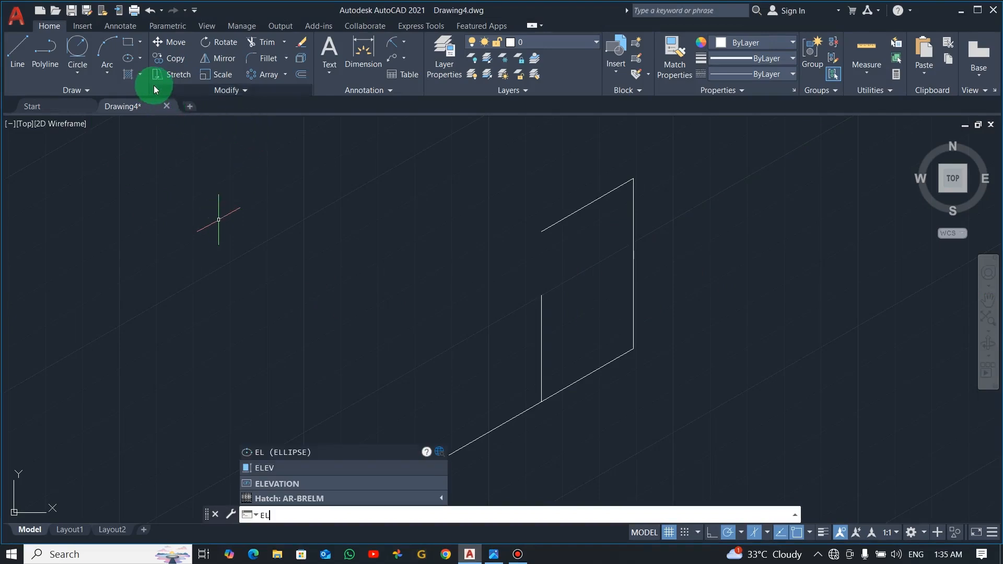
pyautogui.click(141, 60)
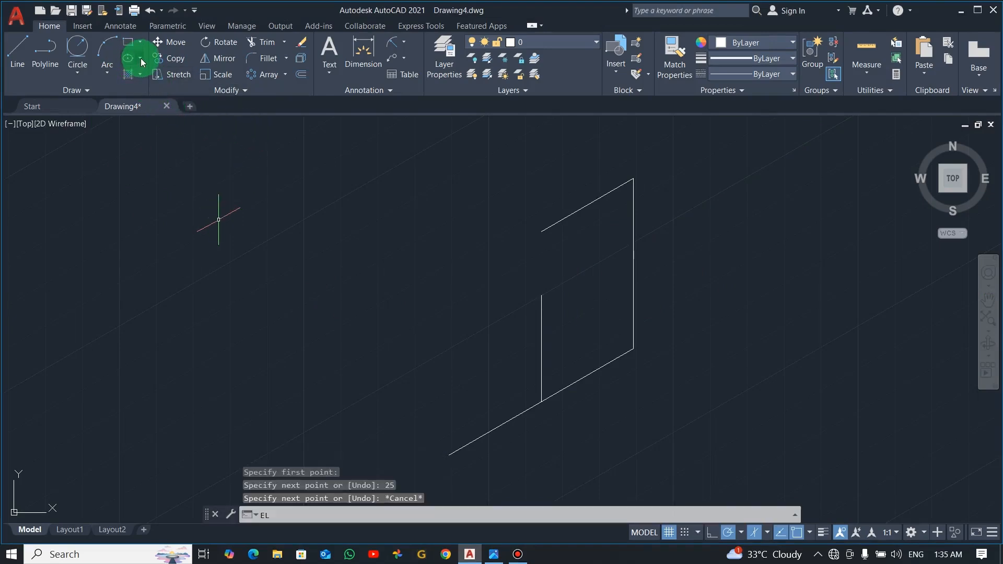
pyautogui.click(140, 59)
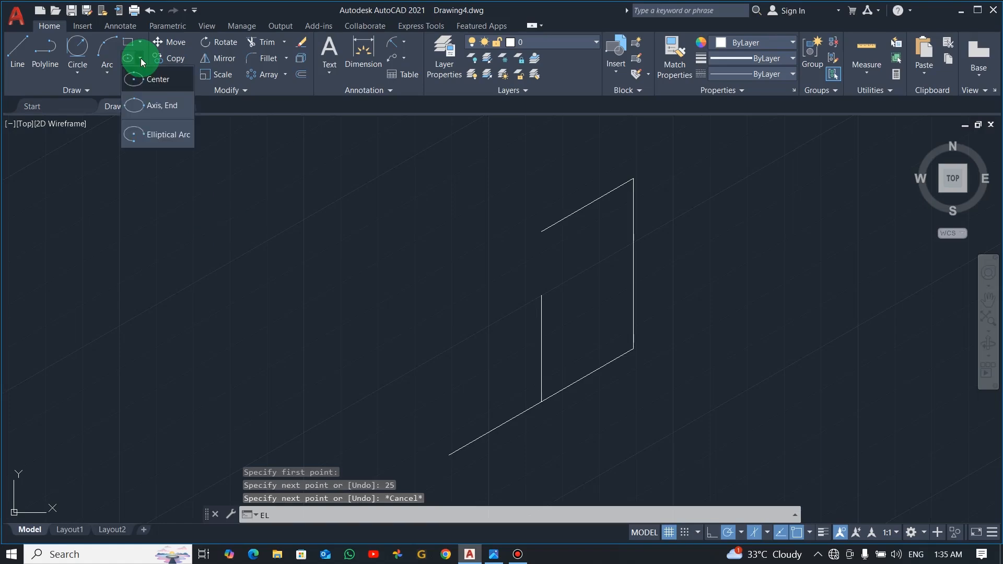
pyautogui.click(158, 107)
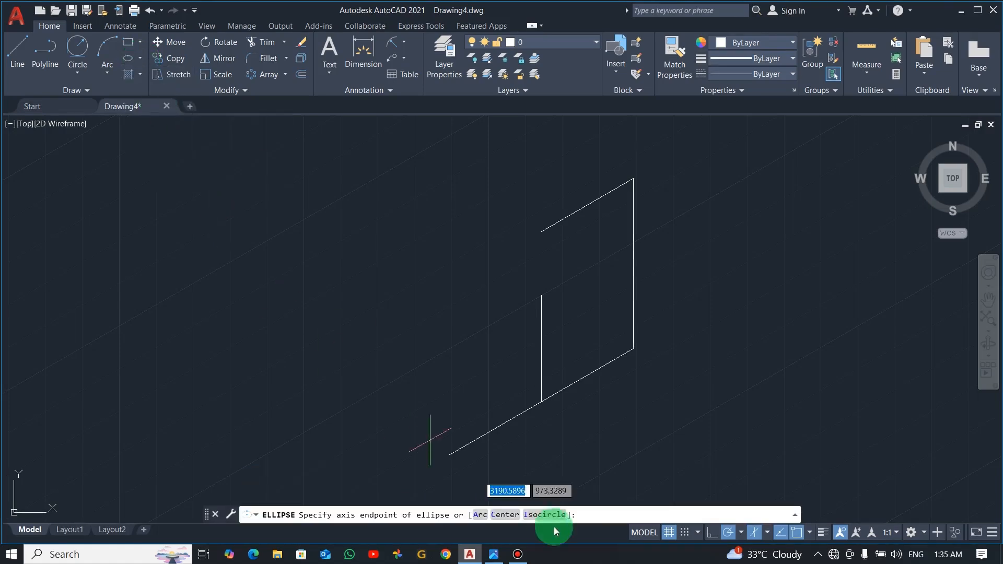
pyautogui.click(545, 515)
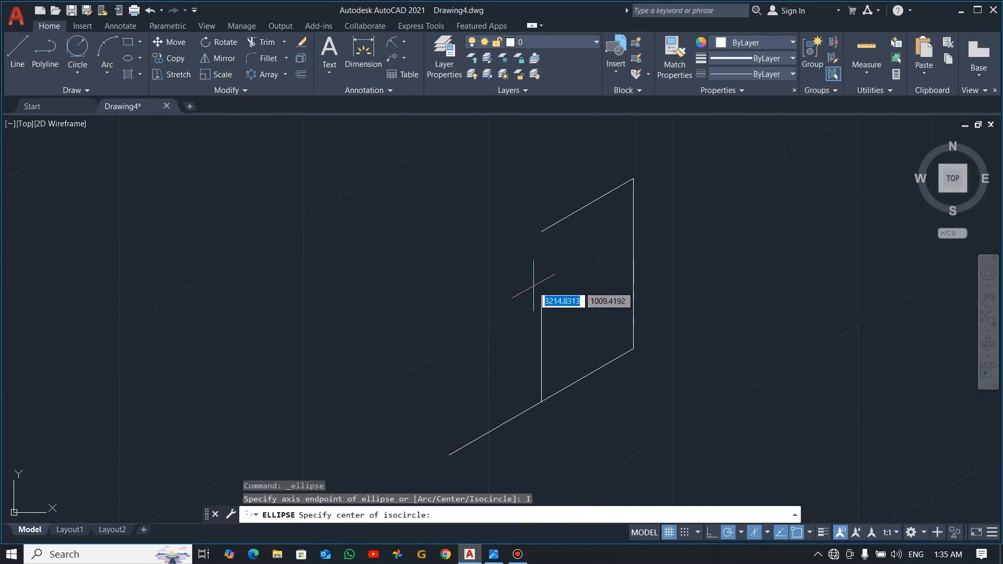
pyautogui.click(542, 296)
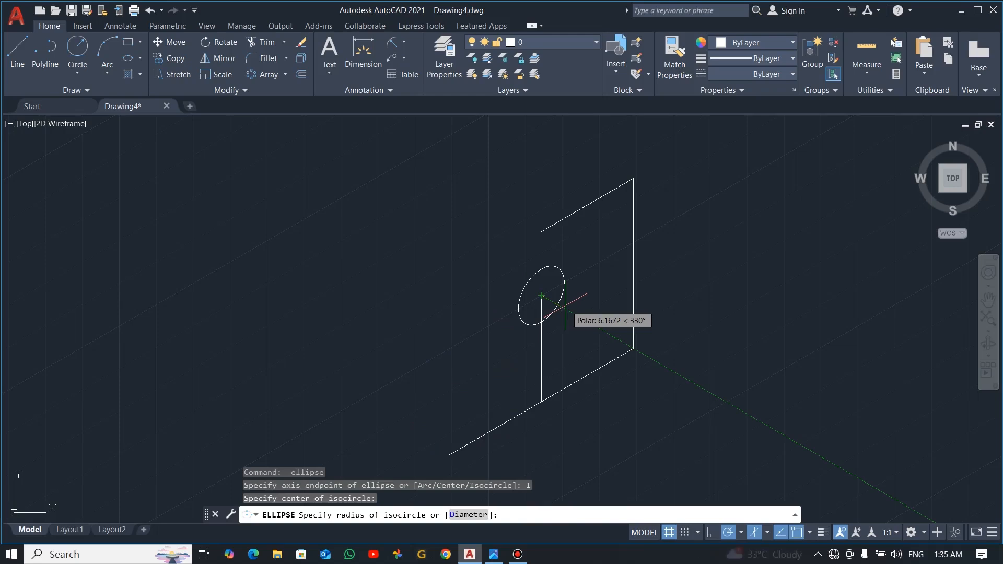
pyautogui.click(468, 514)
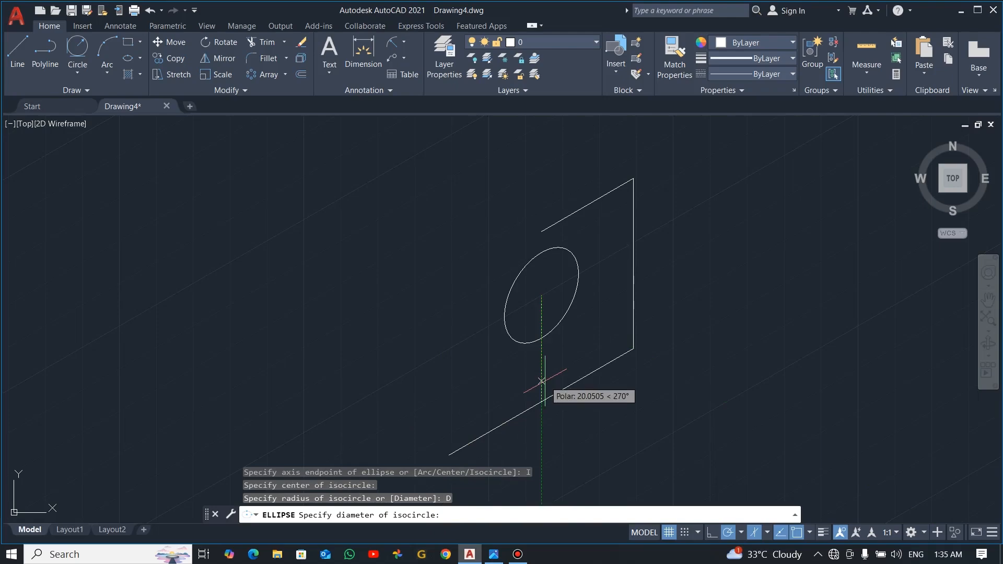
pyautogui.write('15')
pyautogui.press('Return')
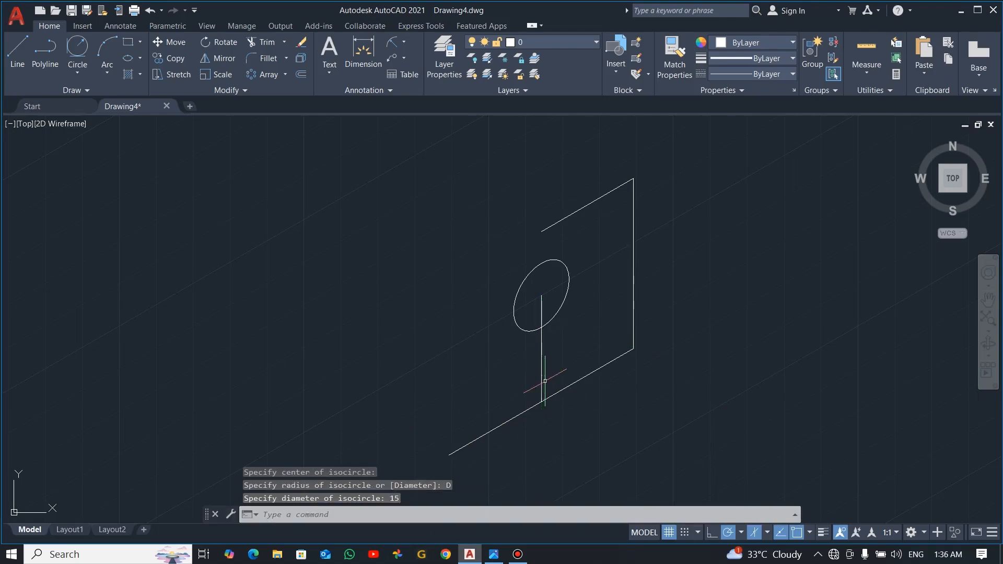
# Close the face outline with a vertical line up from the base edge's free lower end, aligned with and joined to the top edge's free end.
pyautogui.hotkey('alt', 'Tab')
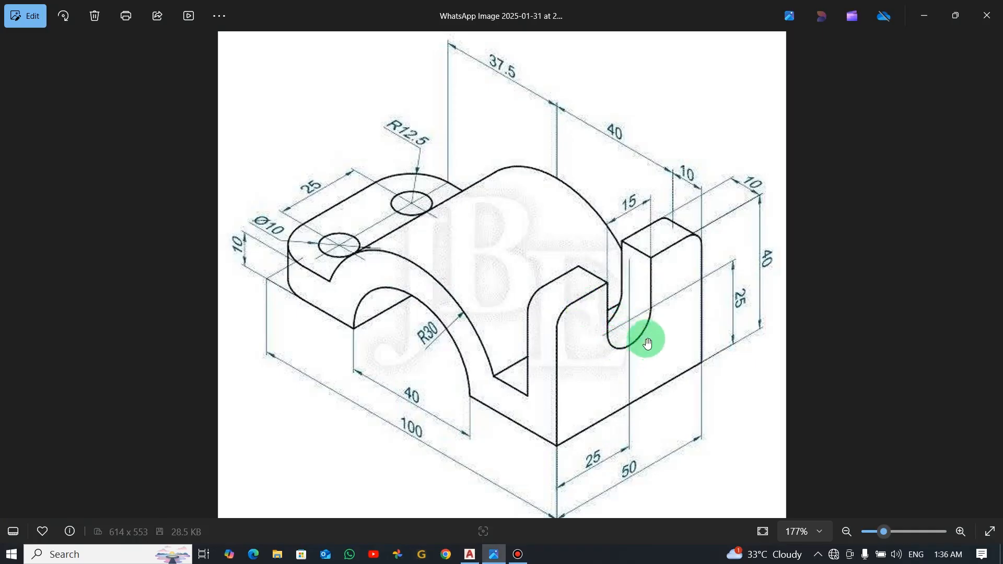
pyautogui.hotkey('alt', 'Tab')
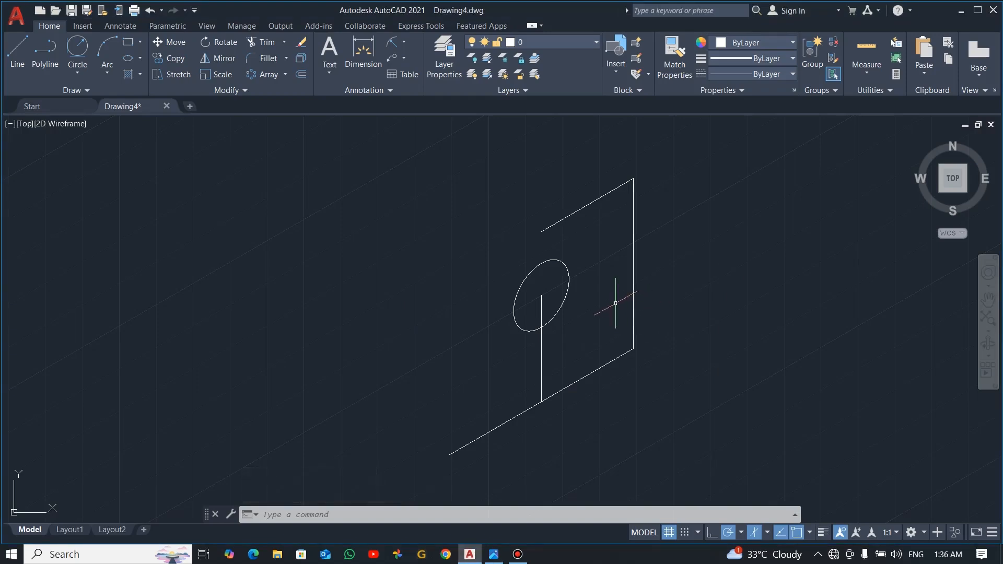
pyautogui.write('l')
pyautogui.press('Return')
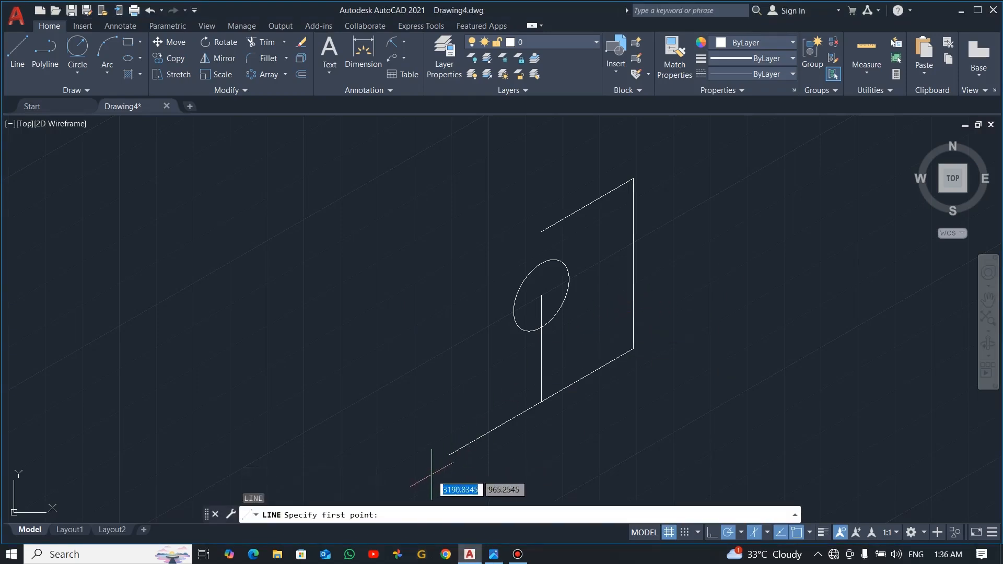
pyautogui.click(449, 455)
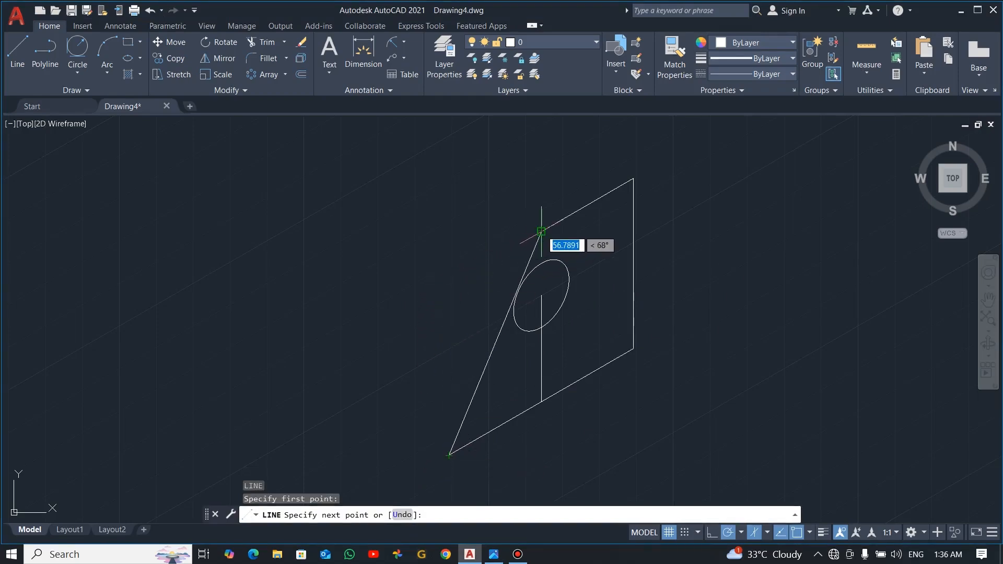
pyautogui.click(449, 285)
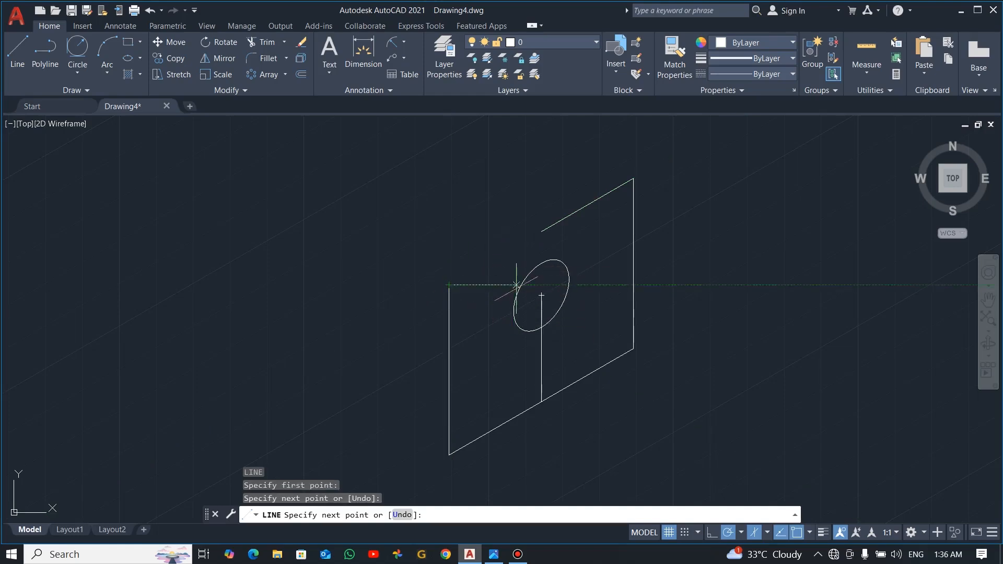
pyautogui.write('50')
pyautogui.press('Return')
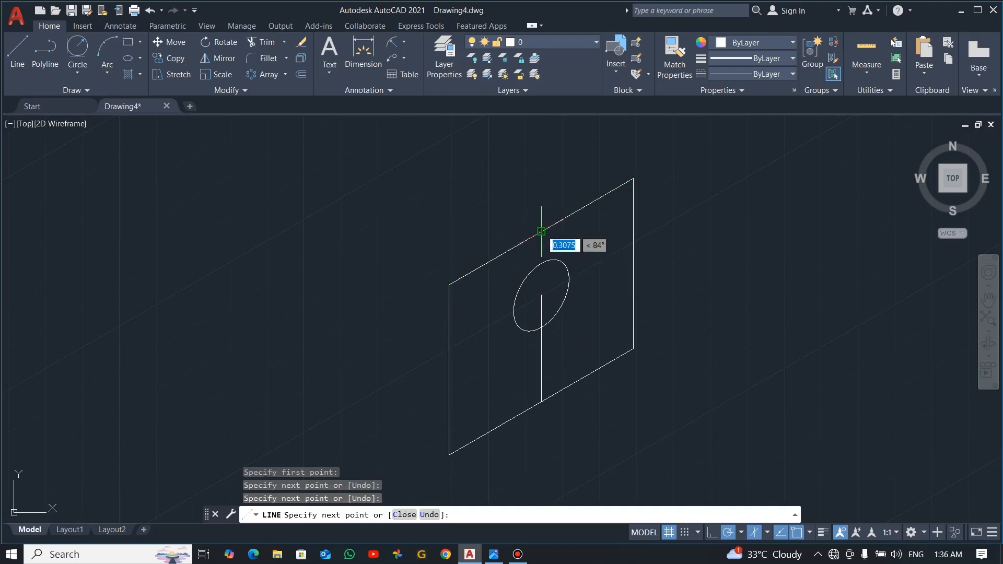
pyautogui.press('Escape')
# Draw a vertical line from the right side of the isocircle up to the top edge.
pyautogui.click(18, 49)
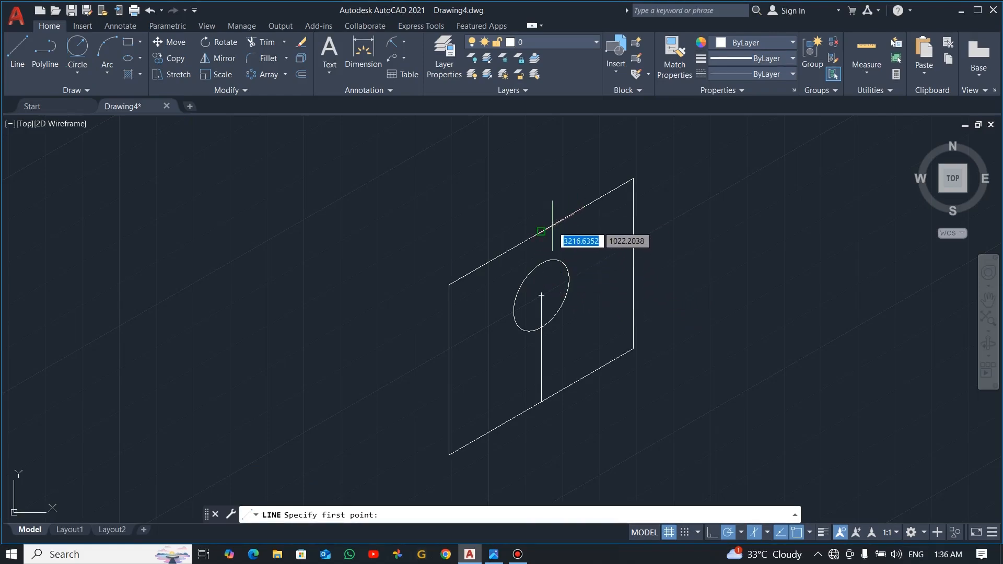
pyautogui.click(569, 279)
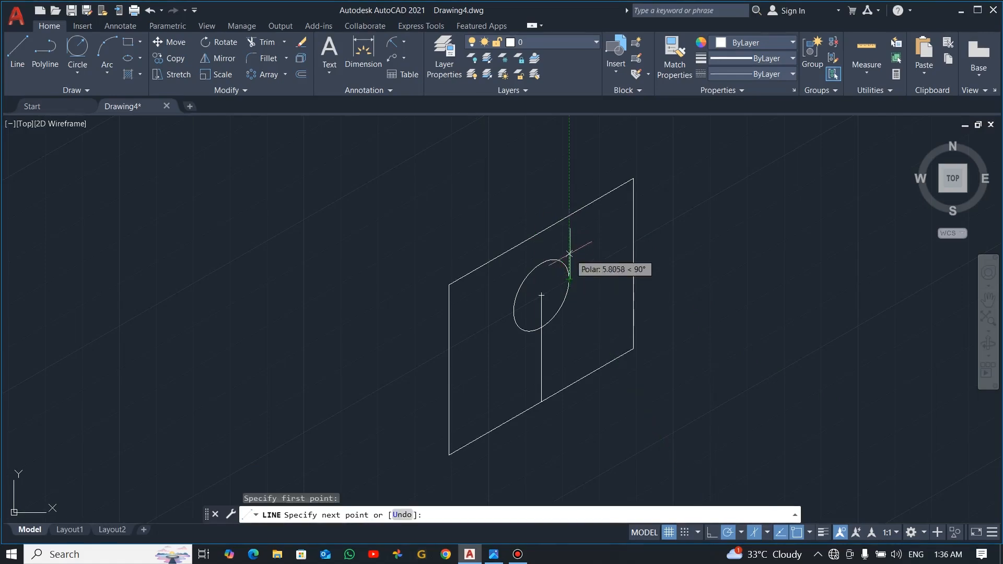
pyautogui.click(569, 214)
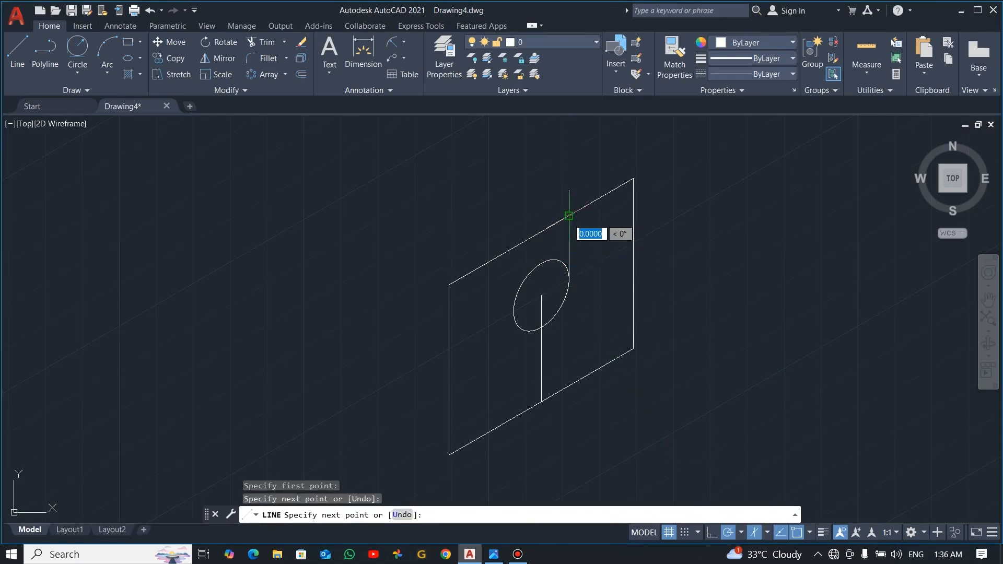
pyautogui.press('Escape')
# Draw the left slot side as a 15-unit vertical line from the isocircle's left side, aligned with its centre, up to the top edge.
pyautogui.write('l')
pyautogui.press('Return')
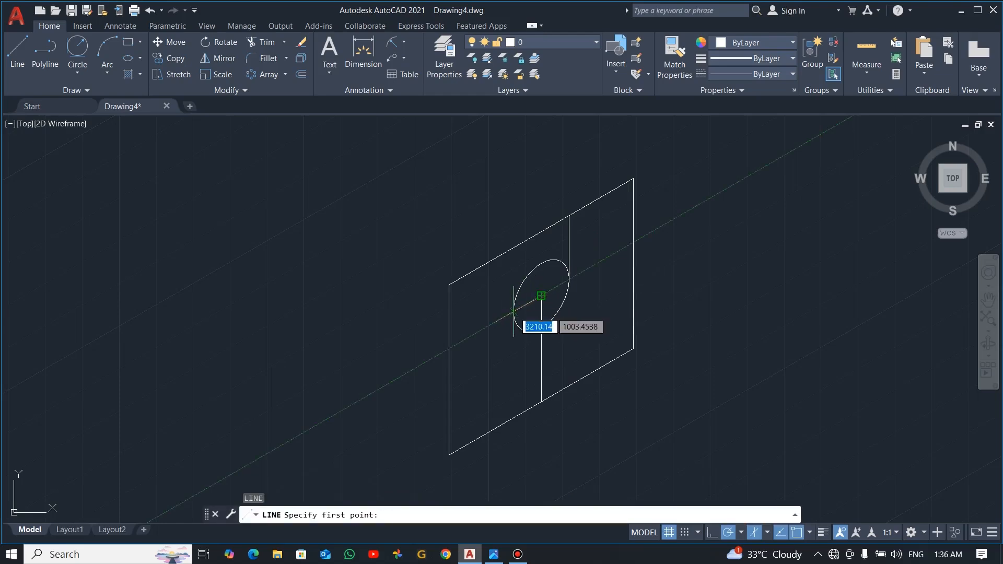
pyautogui.click(541, 297)
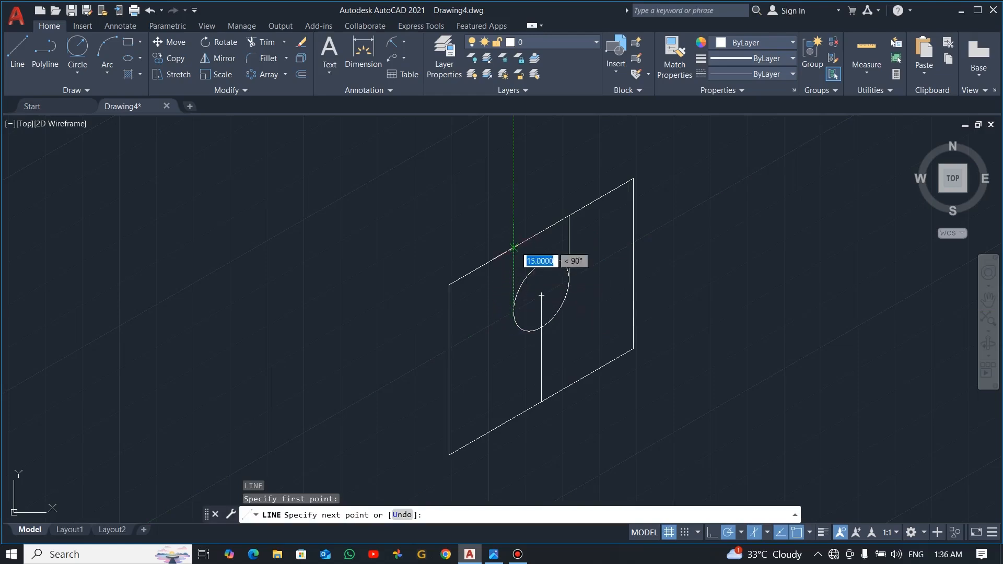
pyautogui.click(514, 247)
pyautogui.press('Escape')
# Erase the vertical line on the right side of the slot.
pyautogui.click(585, 270)
pyautogui.click(557, 245)
pyautogui.press('Delete')
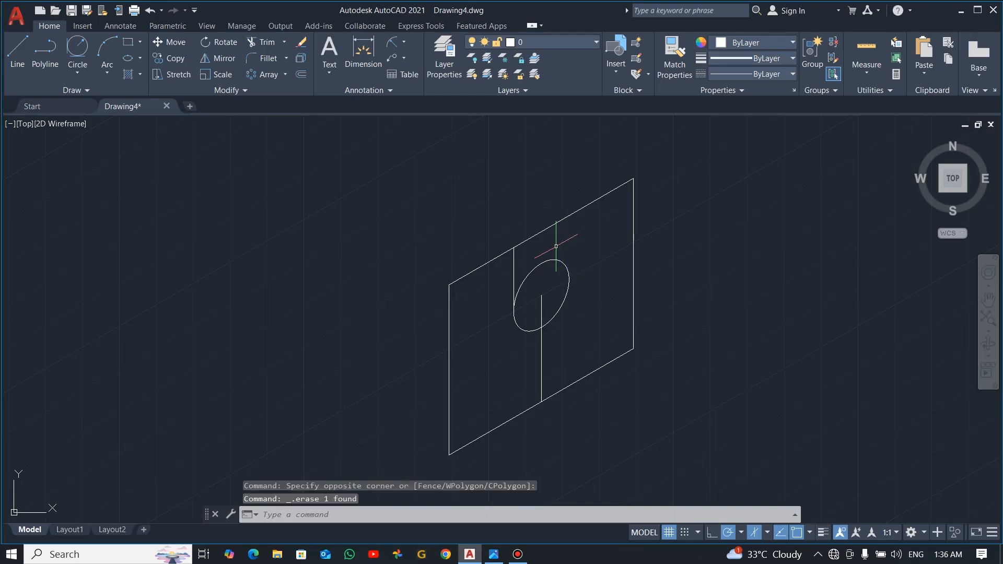
# Draw the right slot side as a 15-unit vertical line from the isocircle, aligned with its centre, up to the top edge.
pyautogui.click(18, 49)
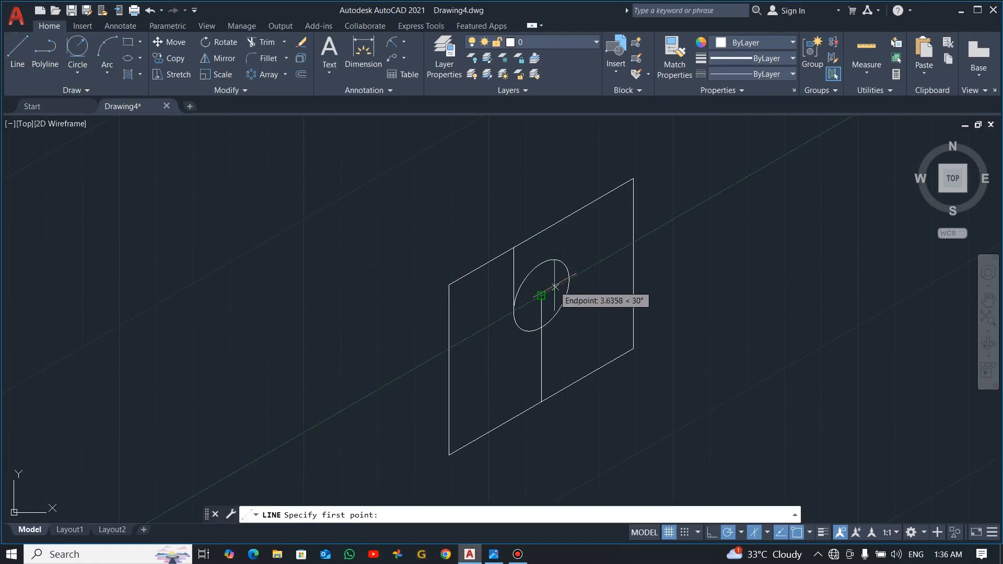
pyautogui.click(569, 281)
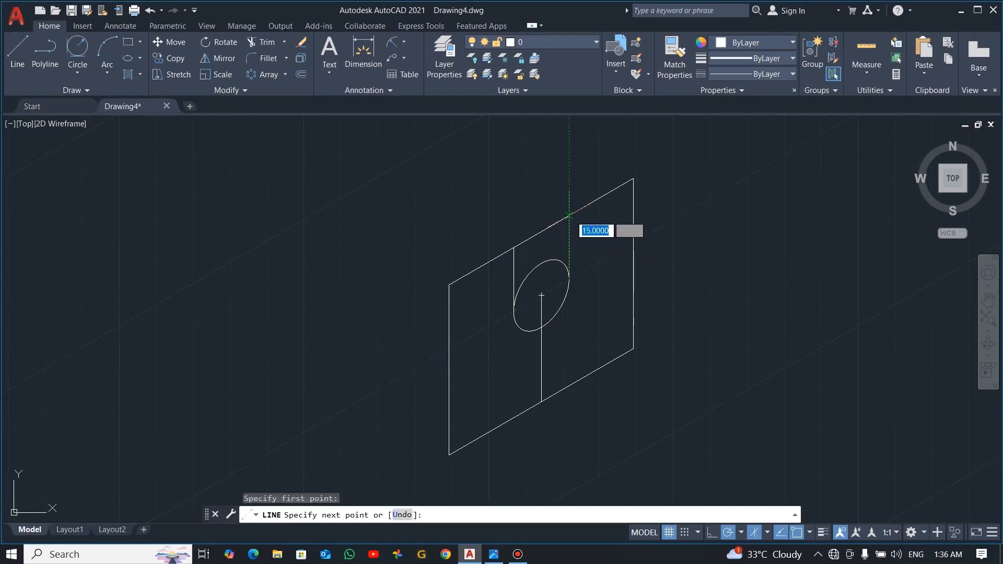
pyautogui.click(569, 216)
pyautogui.press('Escape')
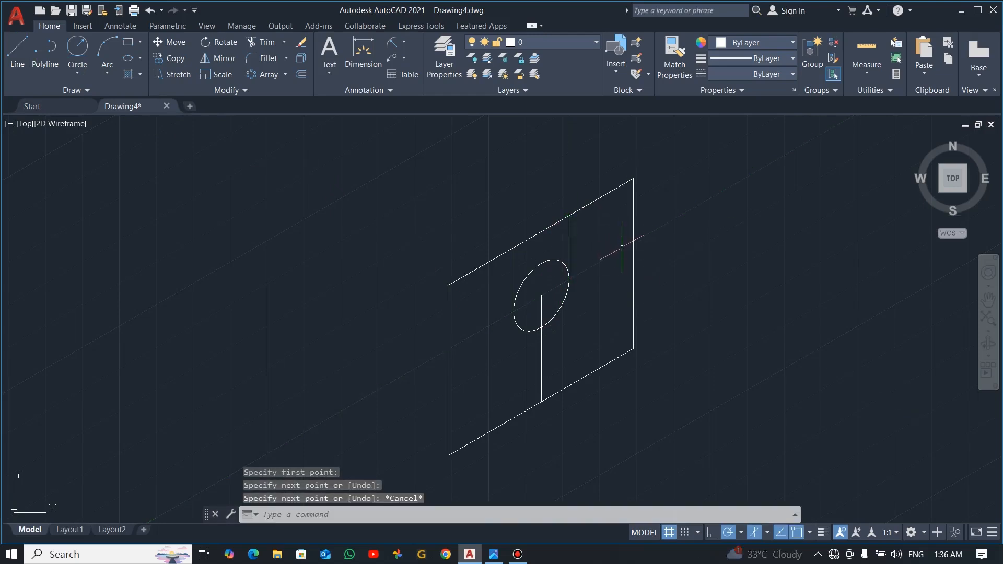
# Trim away the upper part of the isocircle and the top edge between the slot sides to open the U-shaped slot.
pyautogui.write('tr')
pyautogui.press('Return')
pyautogui.click(534, 211)
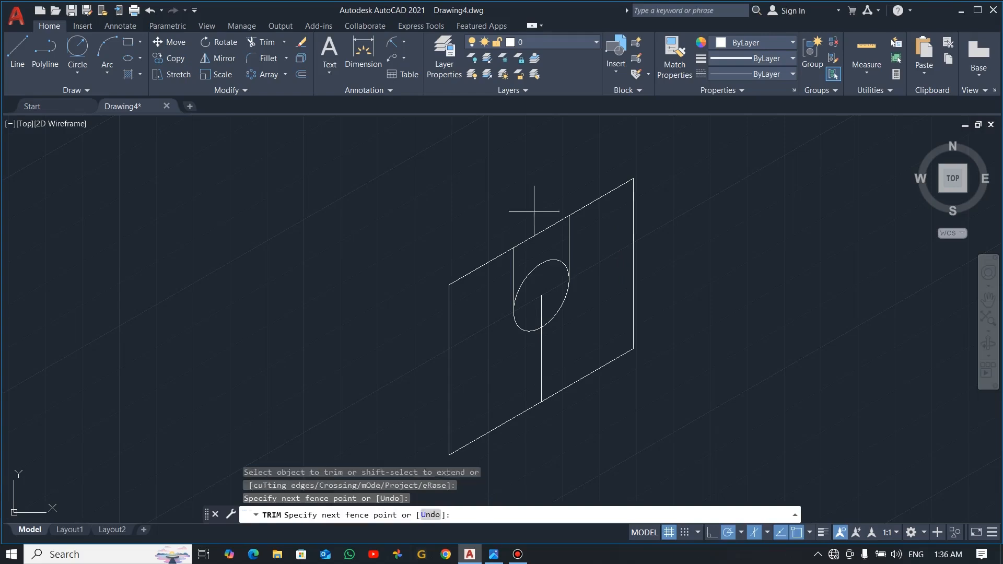
pyautogui.click(560, 285)
pyautogui.press('Return')
pyautogui.click(554, 227)
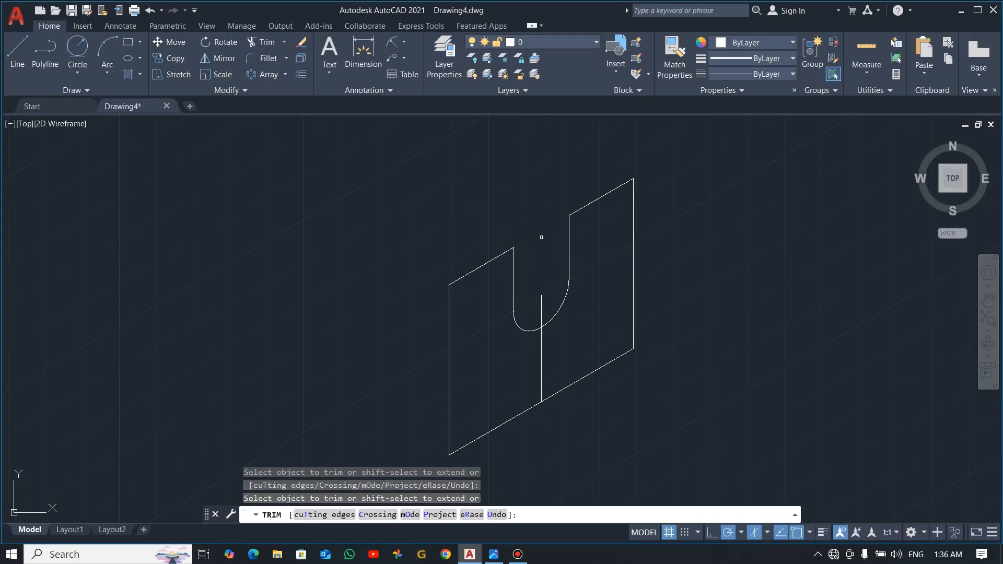
pyautogui.press('Escape')
# Copy the face's outer vertical edges, both top edges, the slot arc and the right slot side 10 units back along the 150° direction.
pyautogui.hotkey('alt', 'Tab')
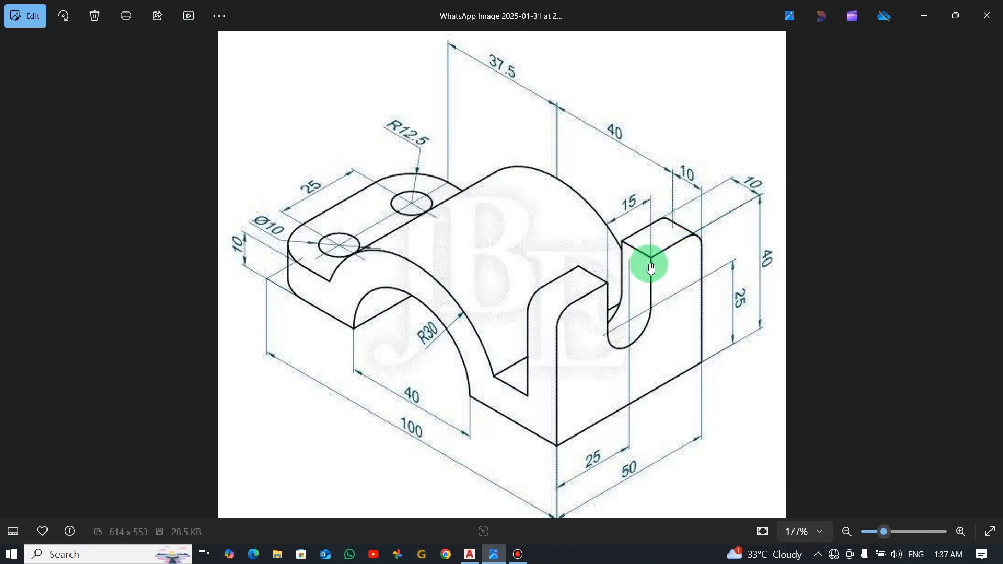
pyautogui.hotkey('alt', 'Tab')
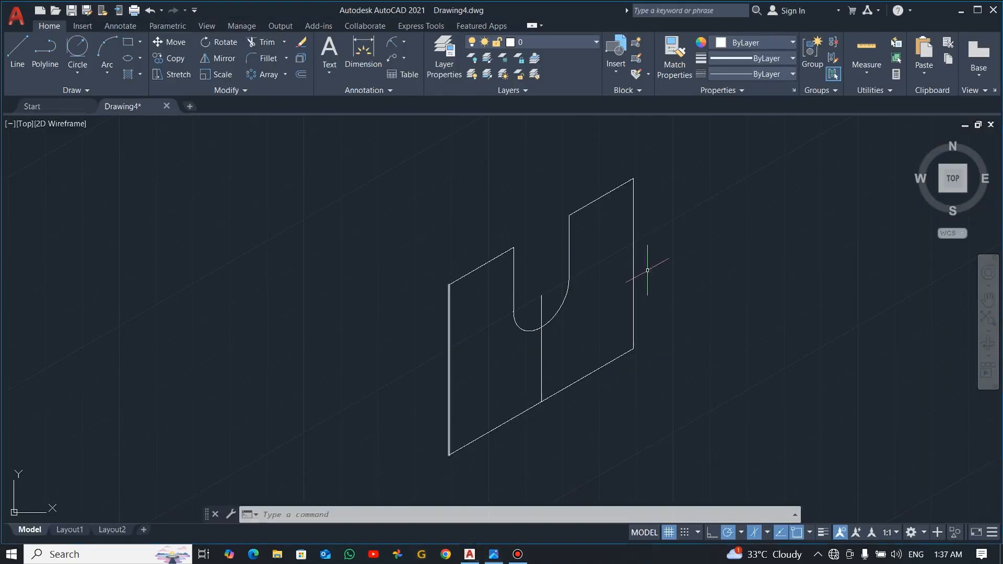
pyautogui.click(478, 256)
pyautogui.click(451, 286)
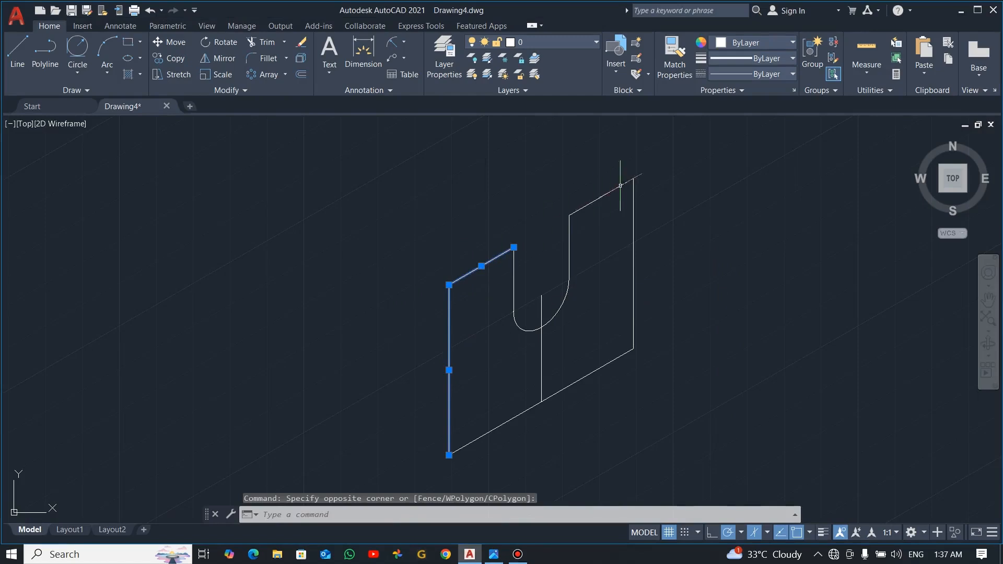
pyautogui.click(663, 173)
pyautogui.click(603, 216)
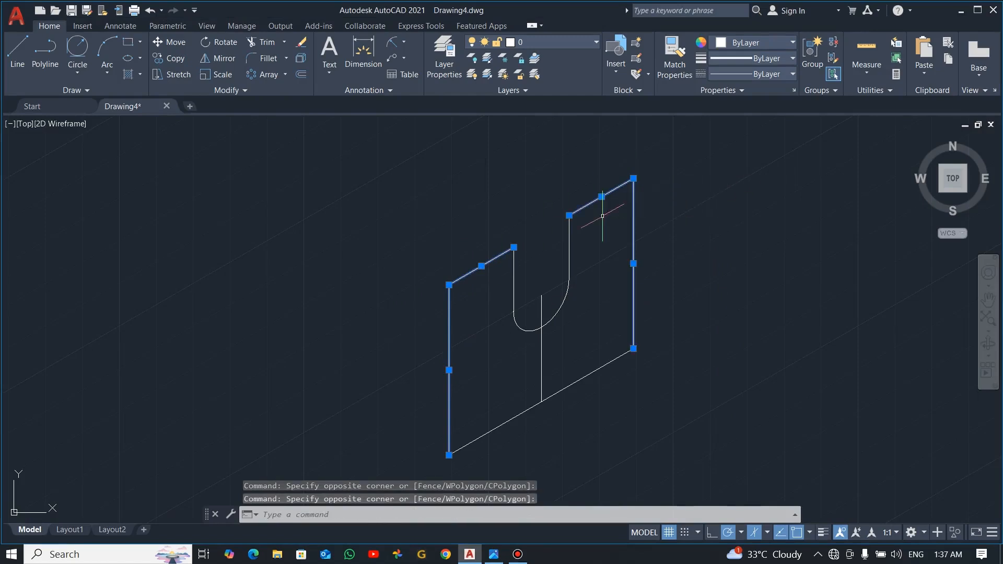
pyautogui.write('co')
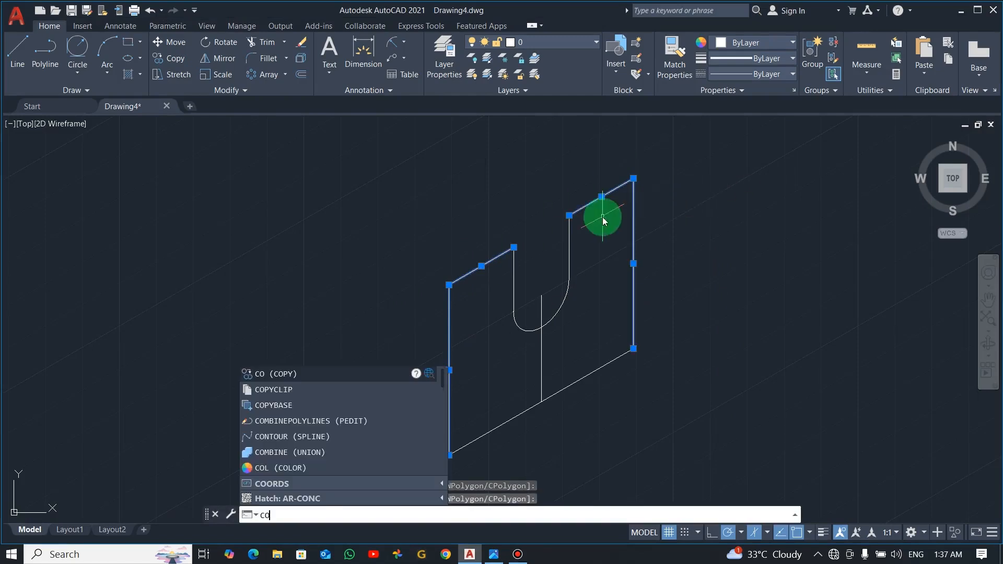
pyautogui.press('Return')
pyautogui.click(558, 309)
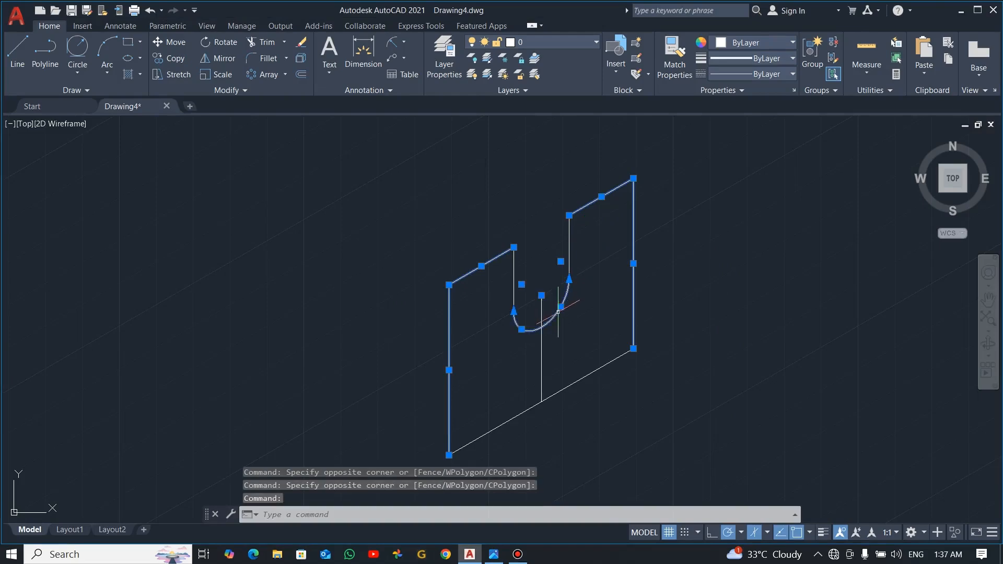
pyautogui.hotkey('alt', 'Tab')
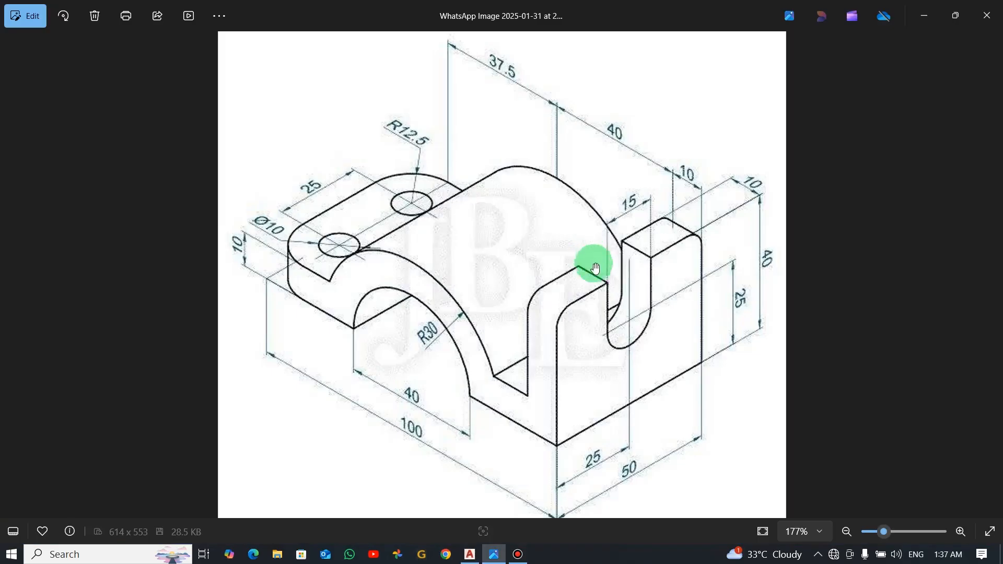
pyautogui.hotkey('alt', 'Tab')
pyautogui.click(584, 239)
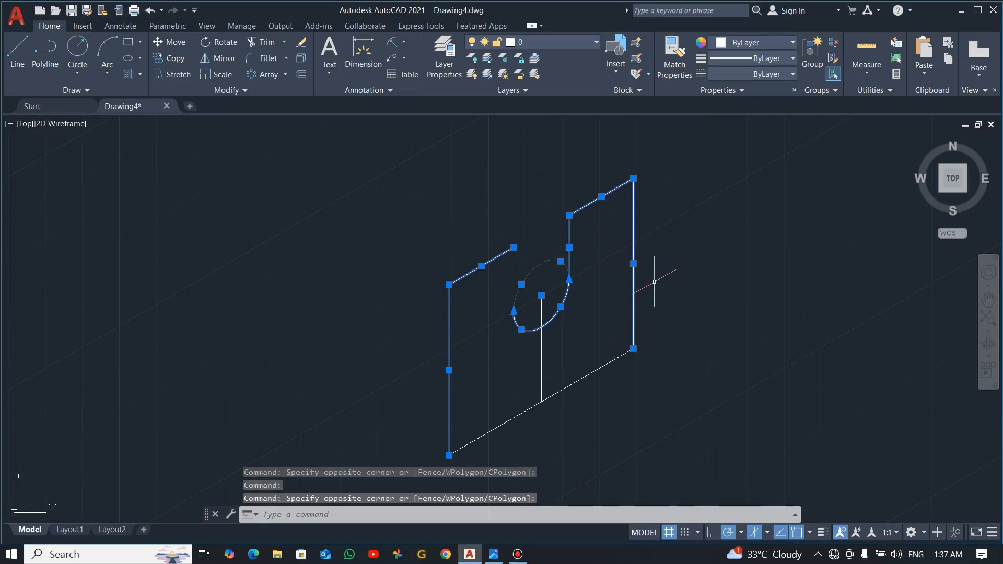
pyautogui.write('co')
pyautogui.press('Return')
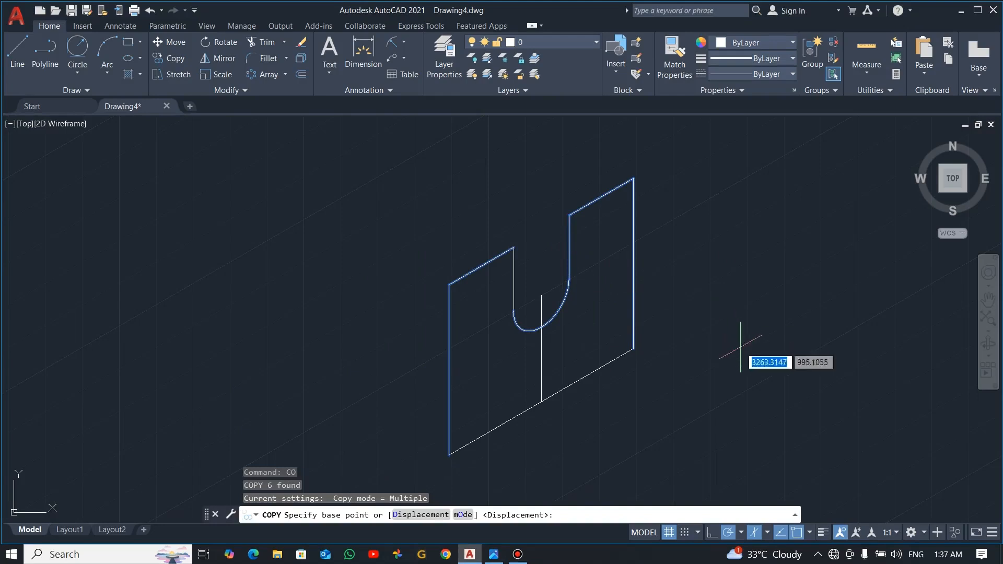
pyautogui.click(762, 387)
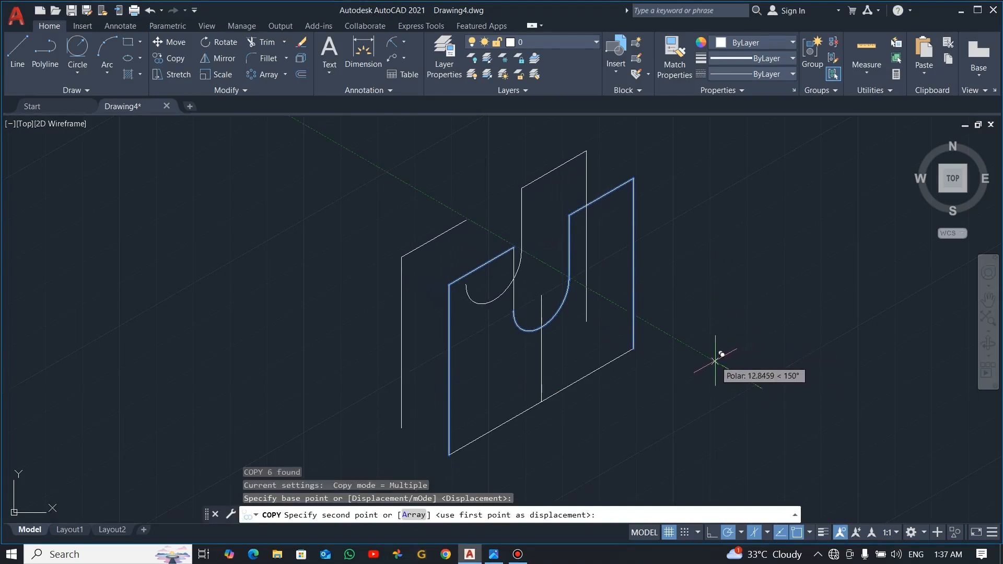
pyautogui.write('10')
pyautogui.press('Return')
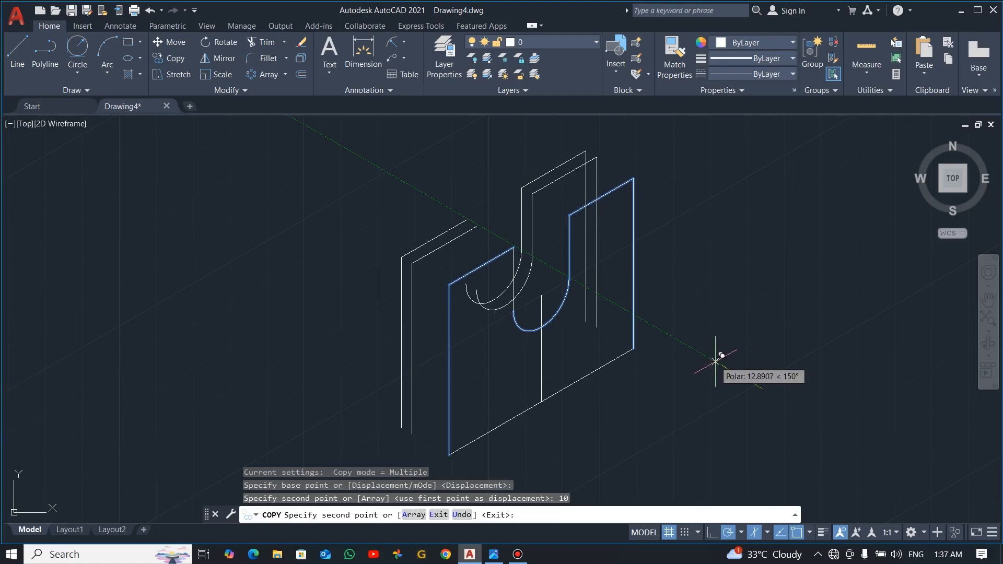
pyautogui.press('Escape')
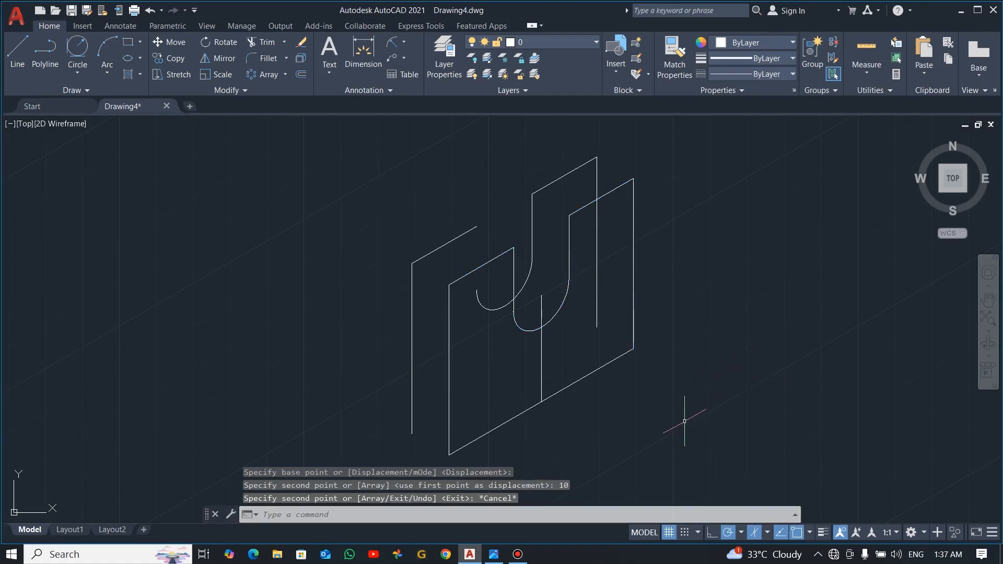
# Trim the rear slot arc hidden behind the front face and remove the whole right vertical edge of the rear copy.
pyautogui.write('tr')
pyautogui.press('Return')
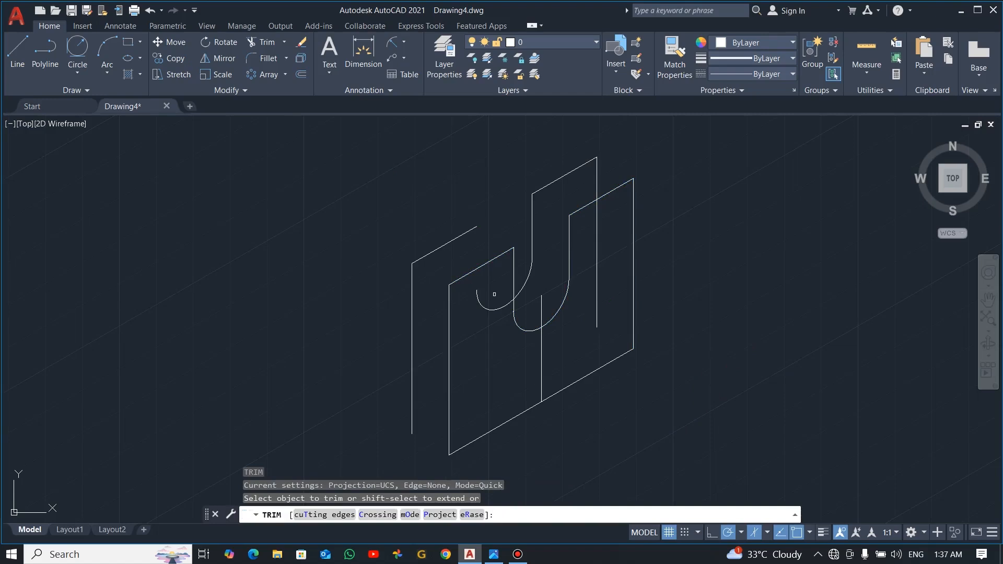
pyautogui.click(498, 308)
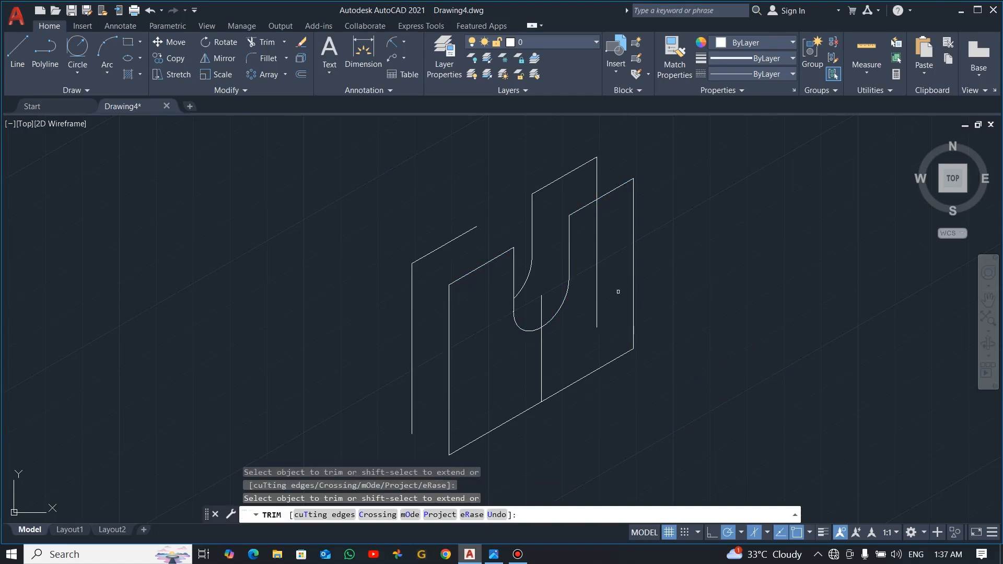
pyautogui.moveTo(586, 253); pyautogui.dragTo(602, 250)
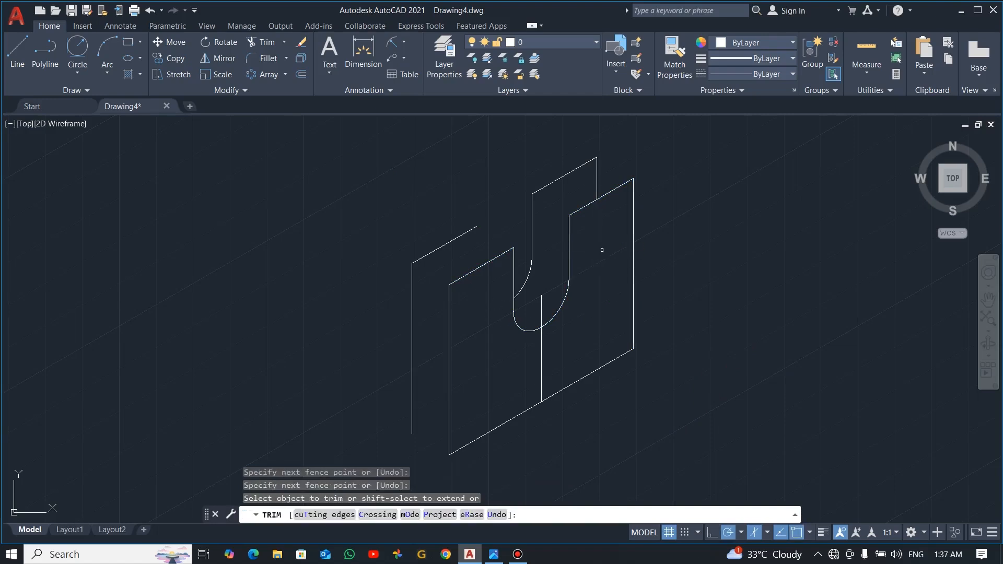
pyautogui.click(598, 178)
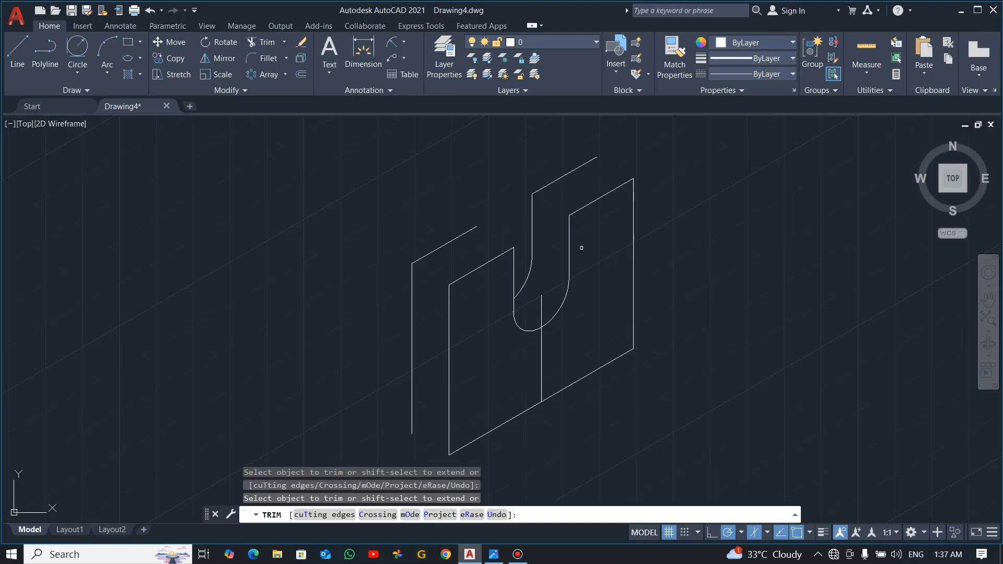
pyautogui.press('Escape')
# Connect the upper outer corners of the plate's front and rear faces with a depth line at each end.
pyautogui.write('l')
pyautogui.press('Return')
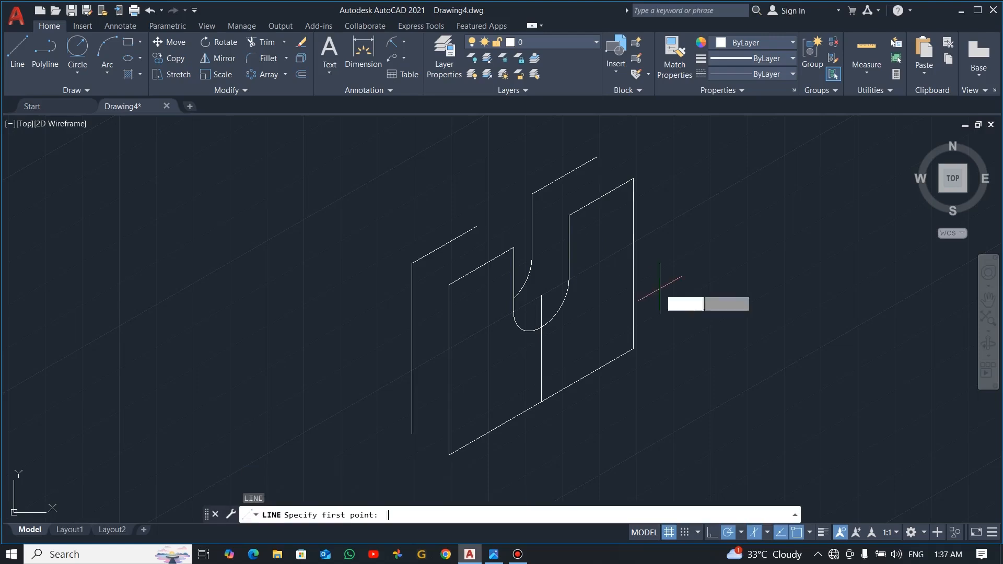
pyautogui.click(596, 156)
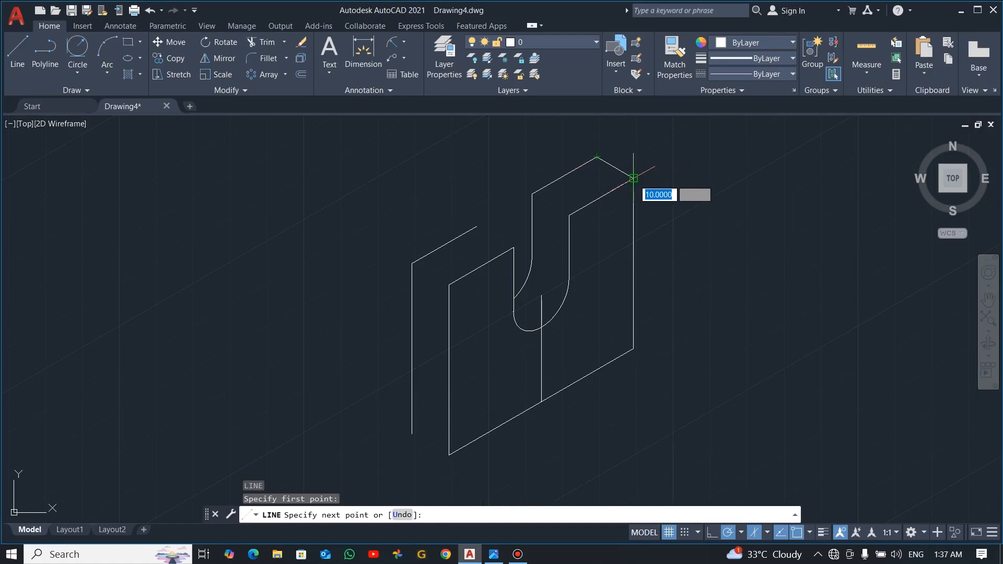
pyautogui.click(634, 179)
pyautogui.press('Escape')
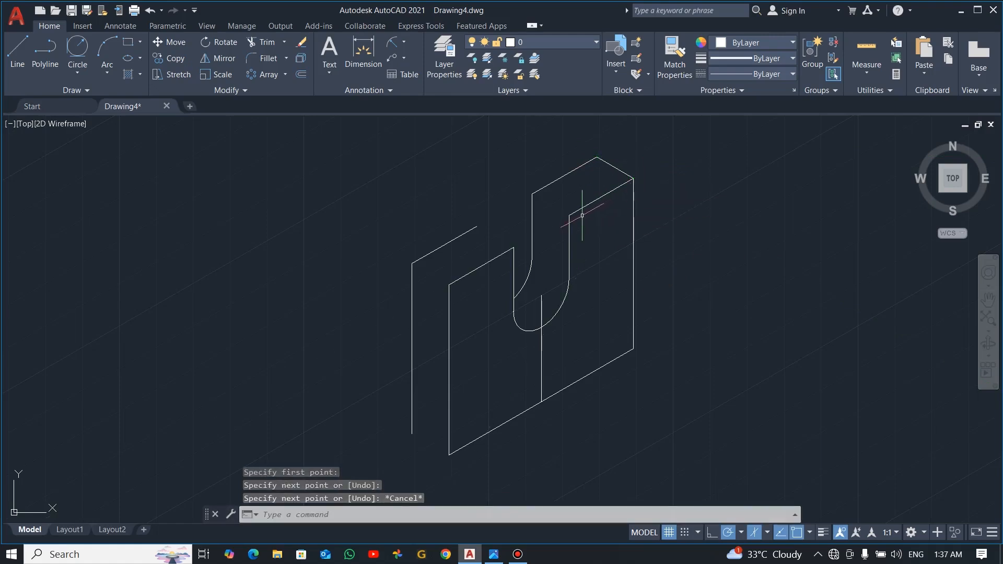
pyautogui.press('Return')
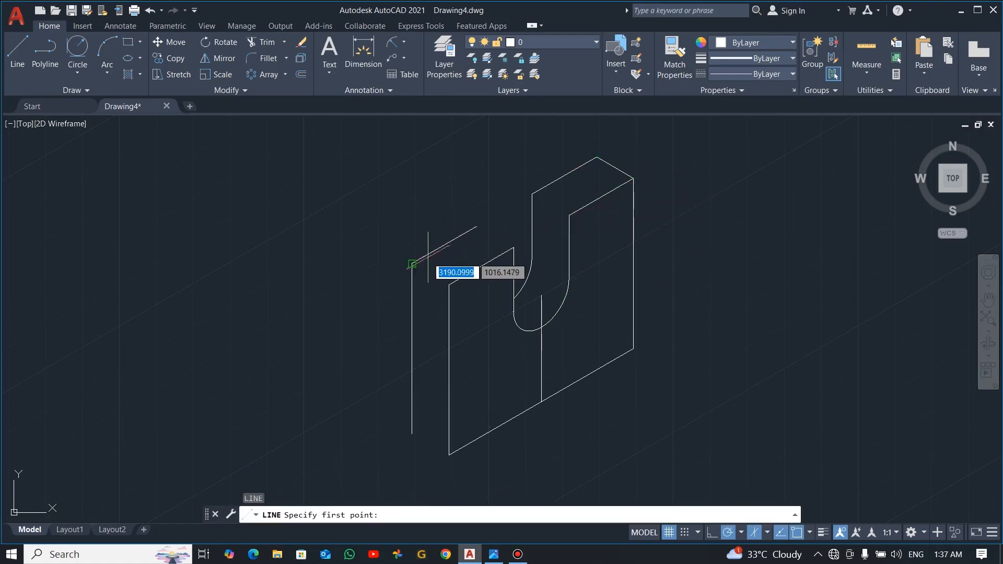
pyautogui.click(412, 264)
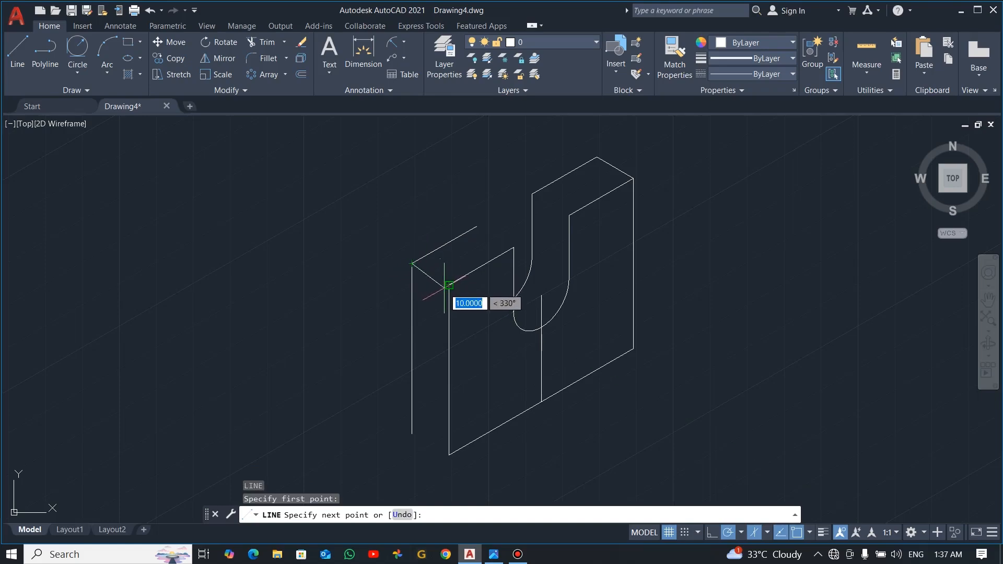
pyautogui.click(449, 284)
pyautogui.press('Escape')
# Connect the front and rear top corners on both sides of the slot opening with depth lines.
pyautogui.press('Return')
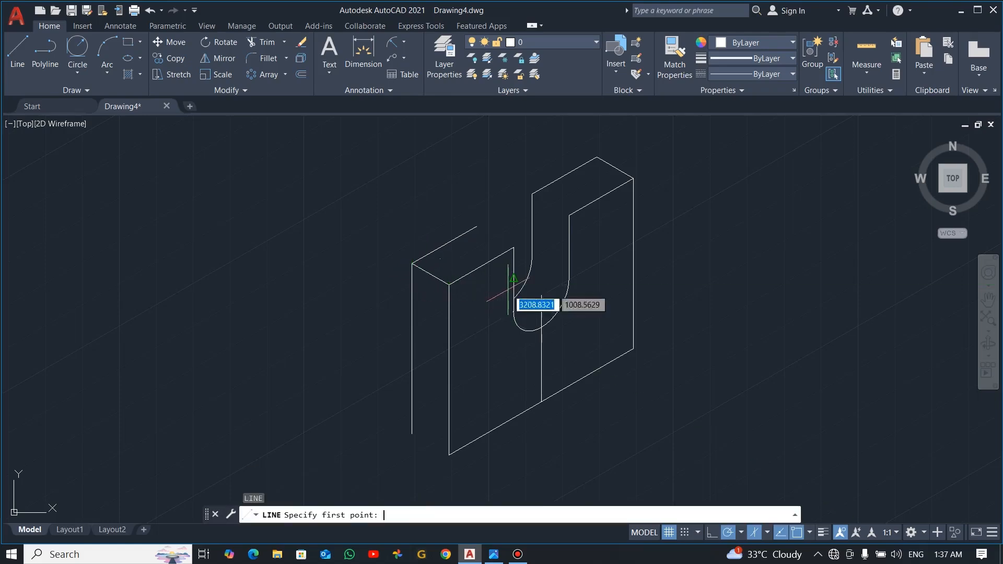
pyautogui.click(476, 226)
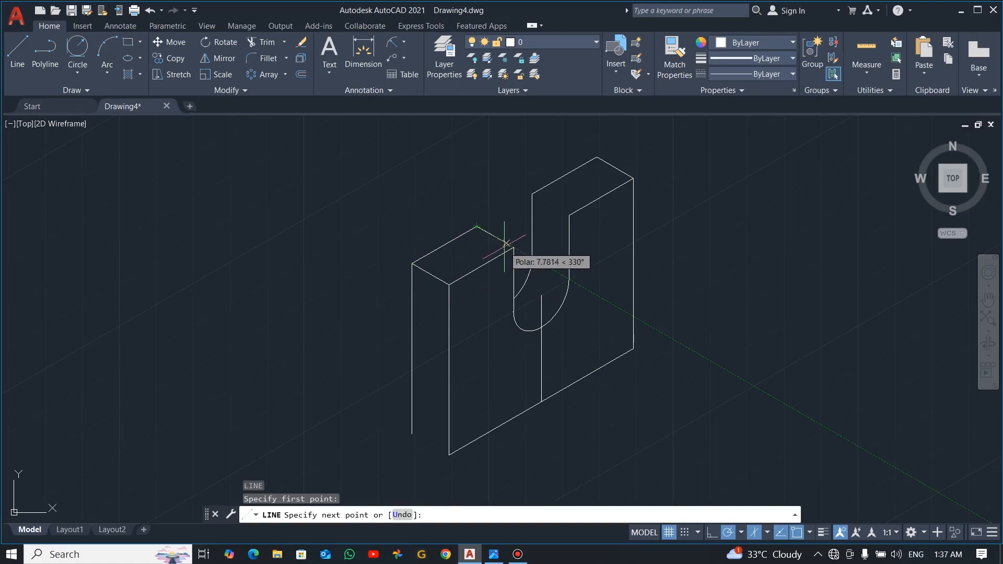
pyautogui.click(514, 248)
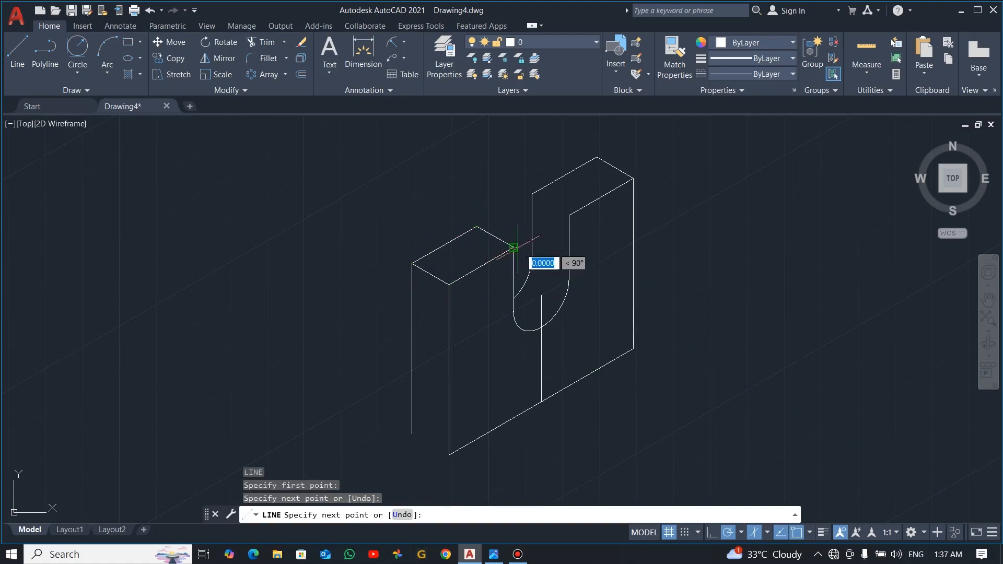
pyautogui.press('Escape')
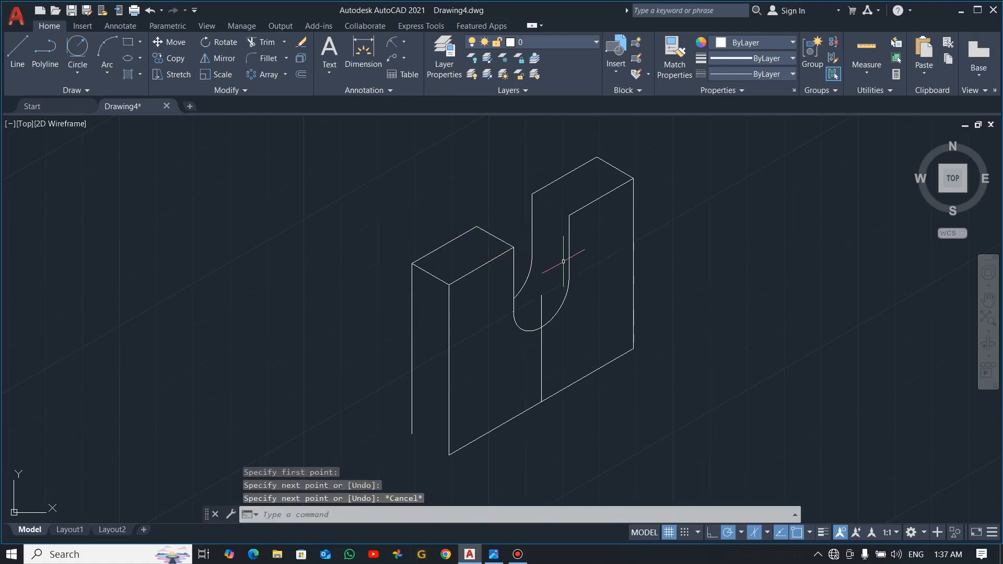
pyautogui.write('l')
pyautogui.press('Return')
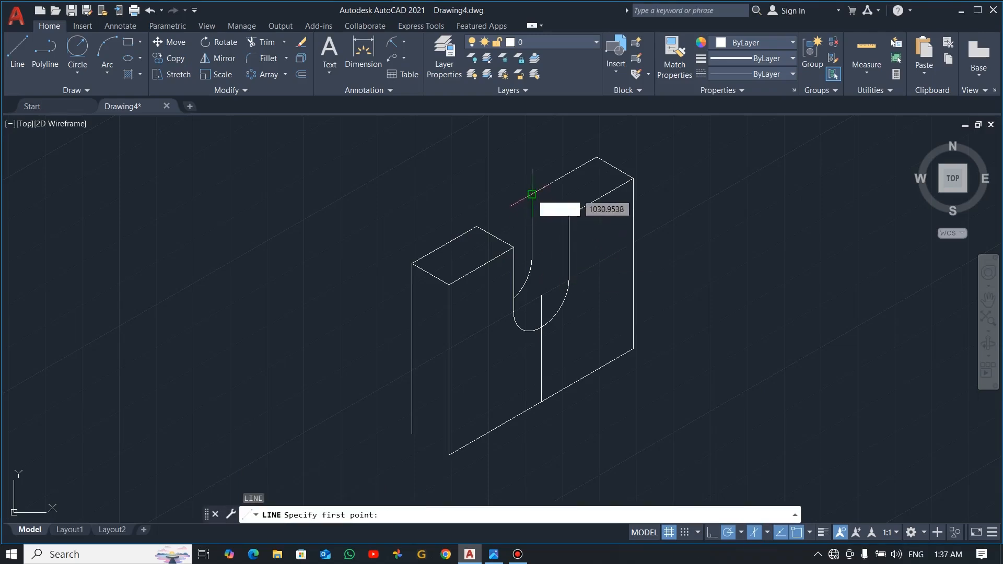
pyautogui.click(532, 194)
pyautogui.click(570, 214)
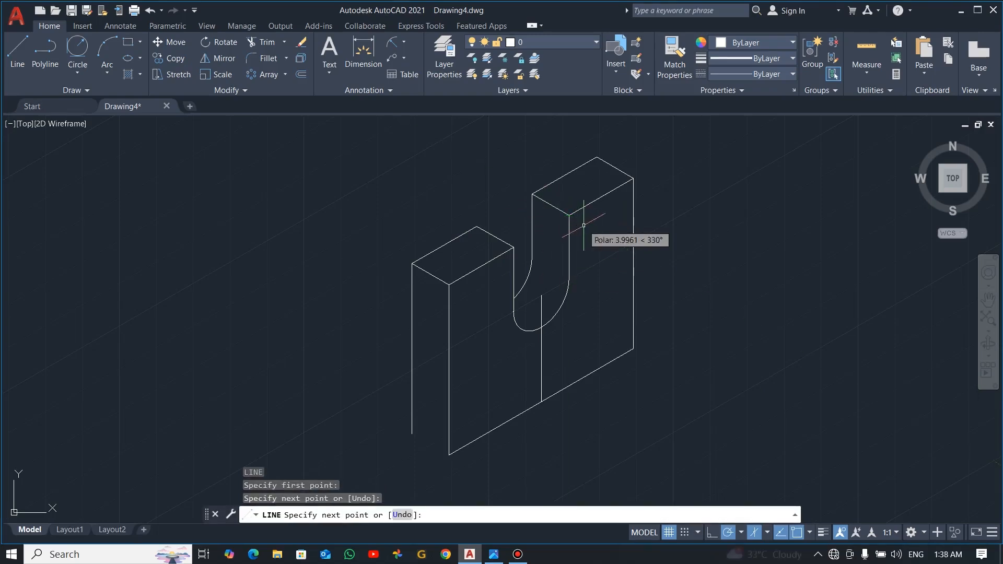
pyautogui.press('Escape')
# Delete the vertical construction line running from the plate's bottom edge to the slot centre.
pyautogui.click(563, 339)
pyautogui.click(531, 363)
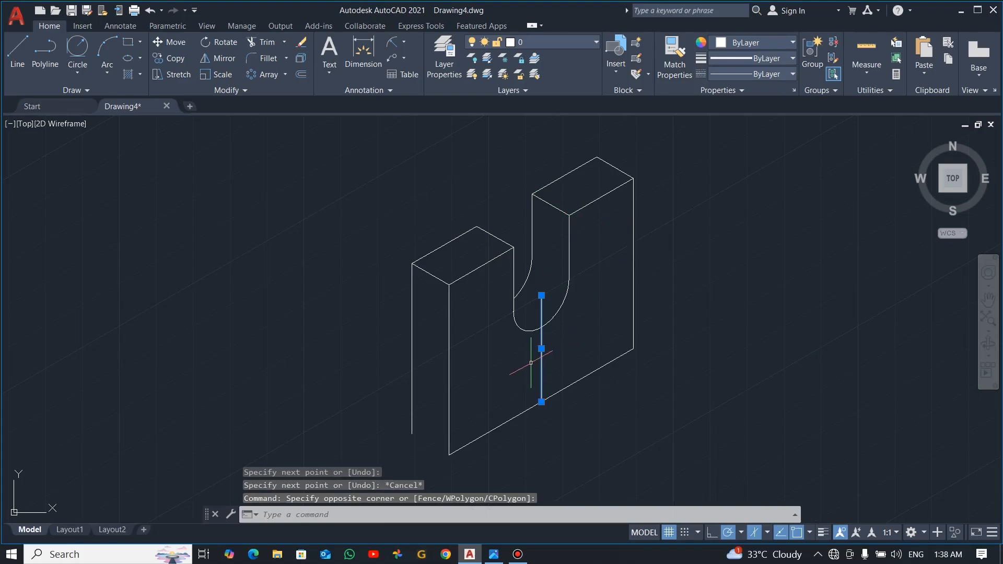
pyautogui.press('Delete')
# Check the reference image, switch to the left isoplane and draw a 100-unit base line at 150° from the plate's lower front corner.
pyautogui.hotkey('alt', 'Tab')
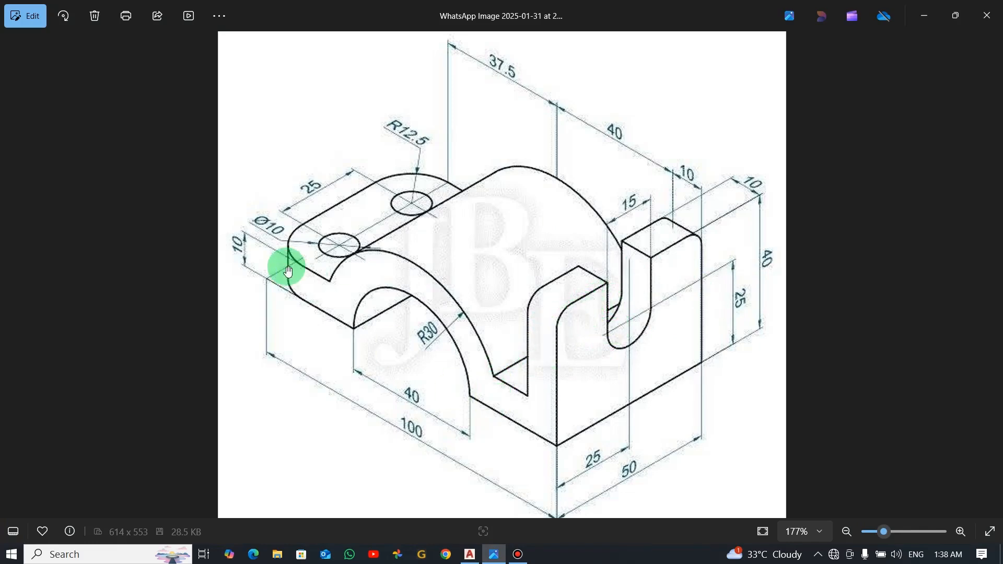
pyautogui.hotkey('alt', 'Tab')
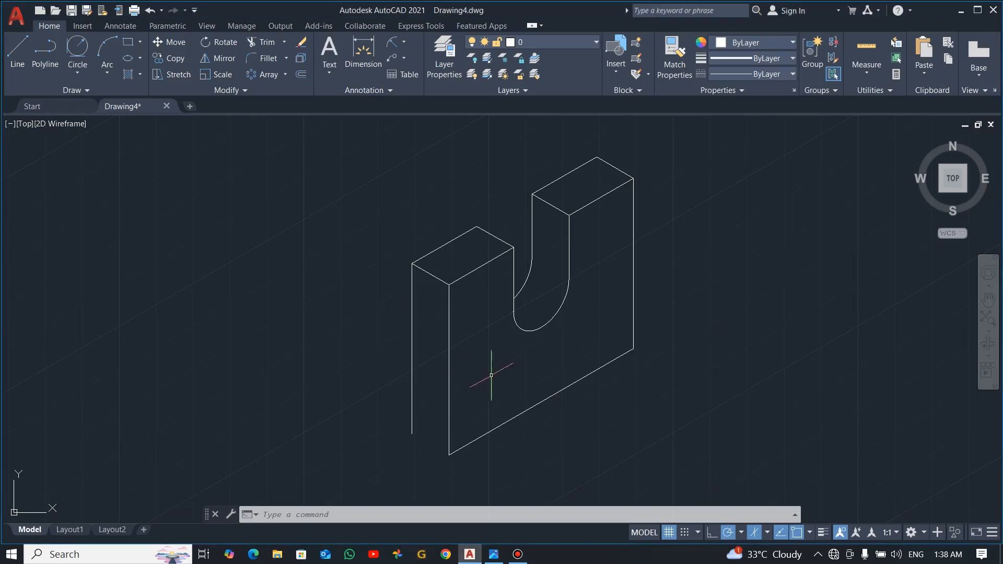
pyautogui.moveTo(516, 387); pyautogui.dragTo(624, 385, button='middle')
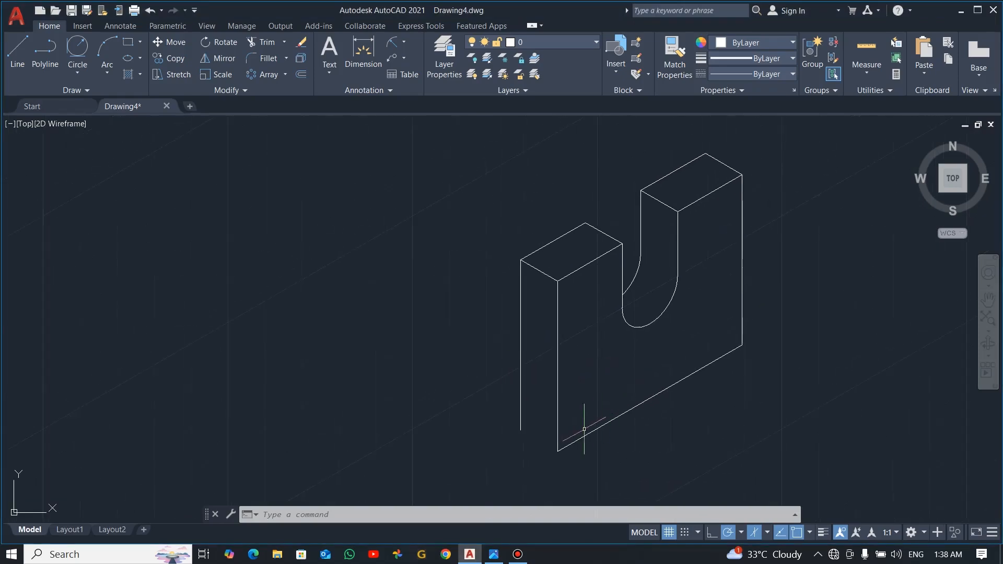
pyautogui.hotkey('alt', 'Tab')
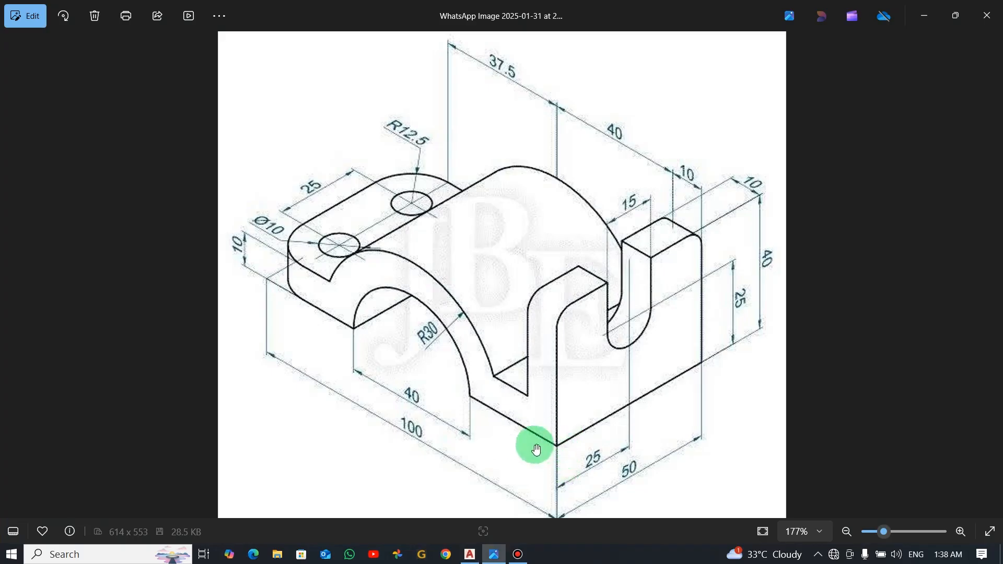
pyautogui.hotkey('alt', 'Tab')
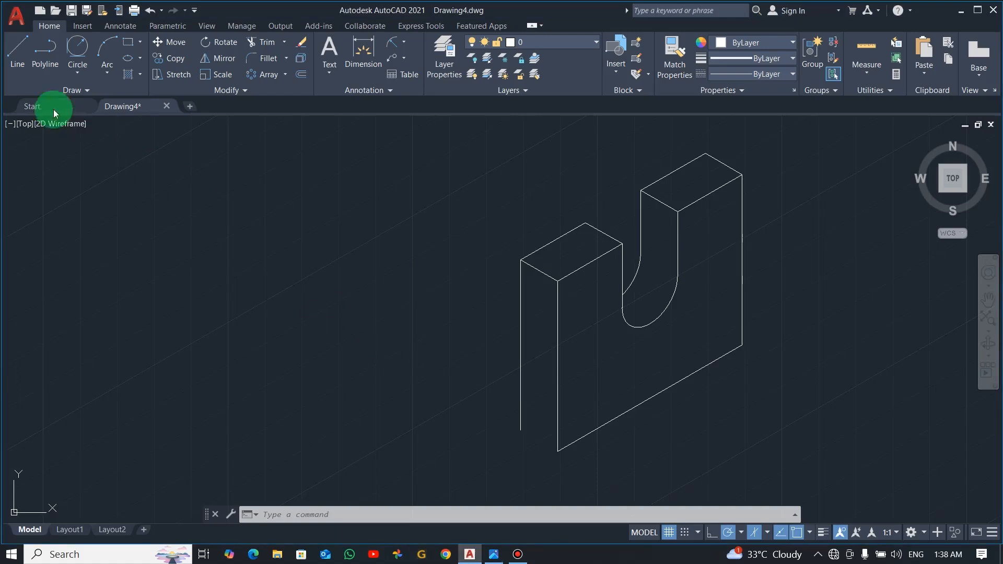
pyautogui.click(14, 56)
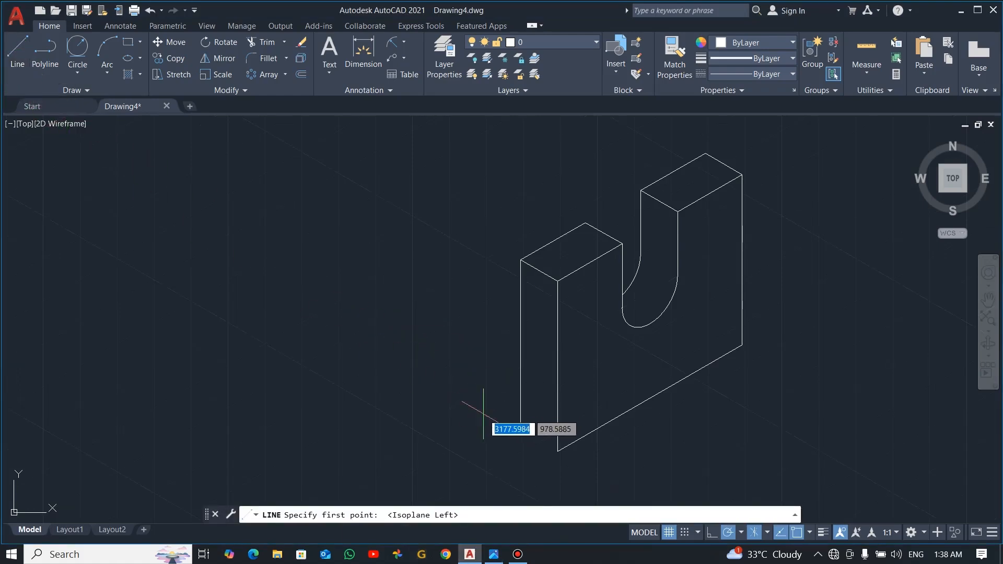
pyautogui.click(558, 451)
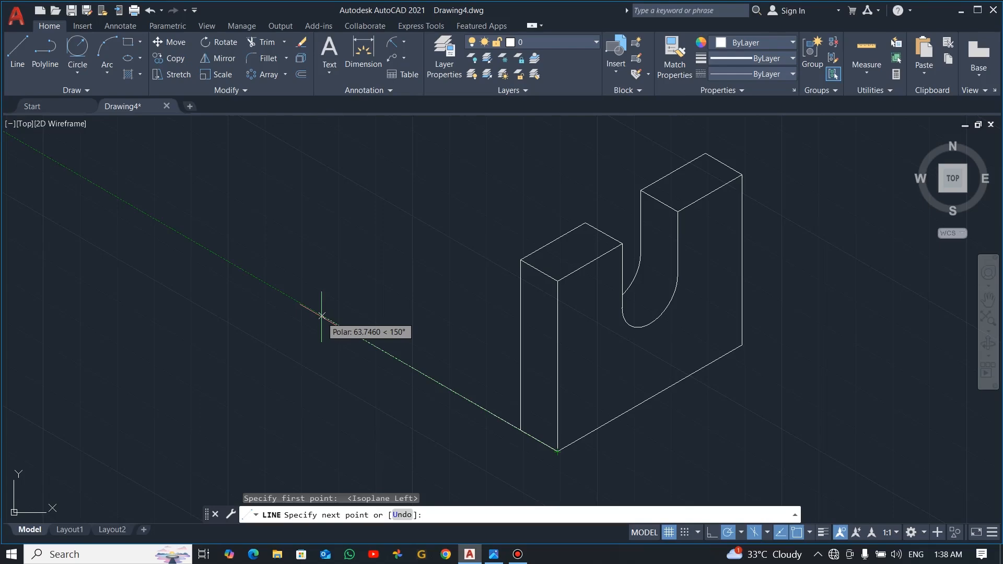
pyautogui.write('100')
pyautogui.press('Return')
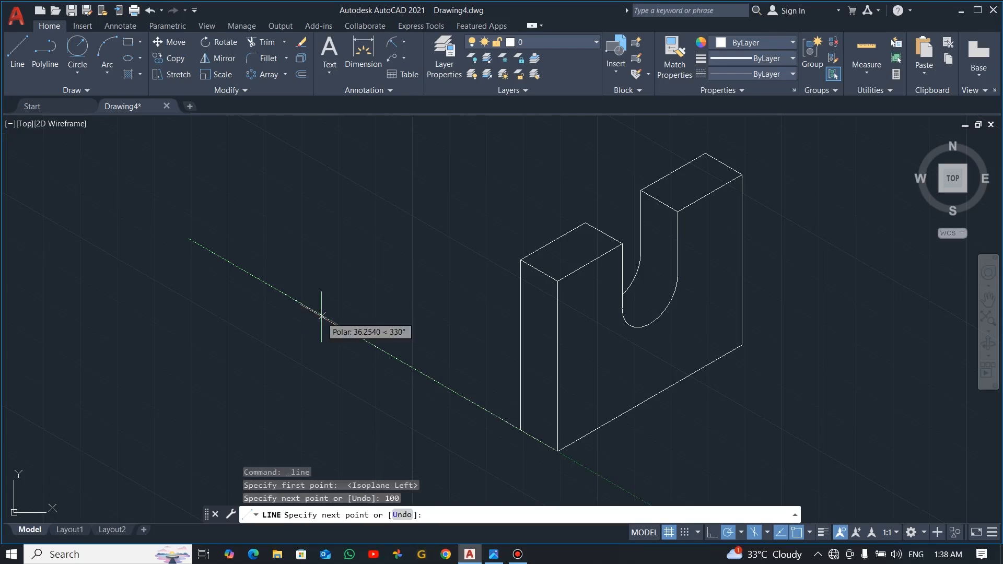
# Check the base height in the reference image and continue from the base line's far end with a 10-unit vertical line upward.
pyautogui.hotkey('alt', 'Tab')
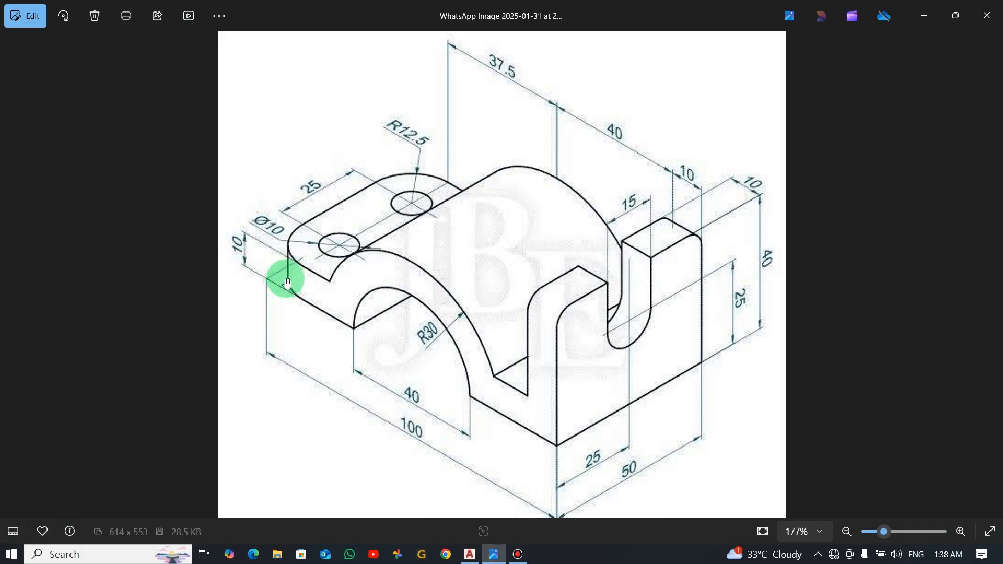
pyautogui.hotkey('alt', 'Tab')
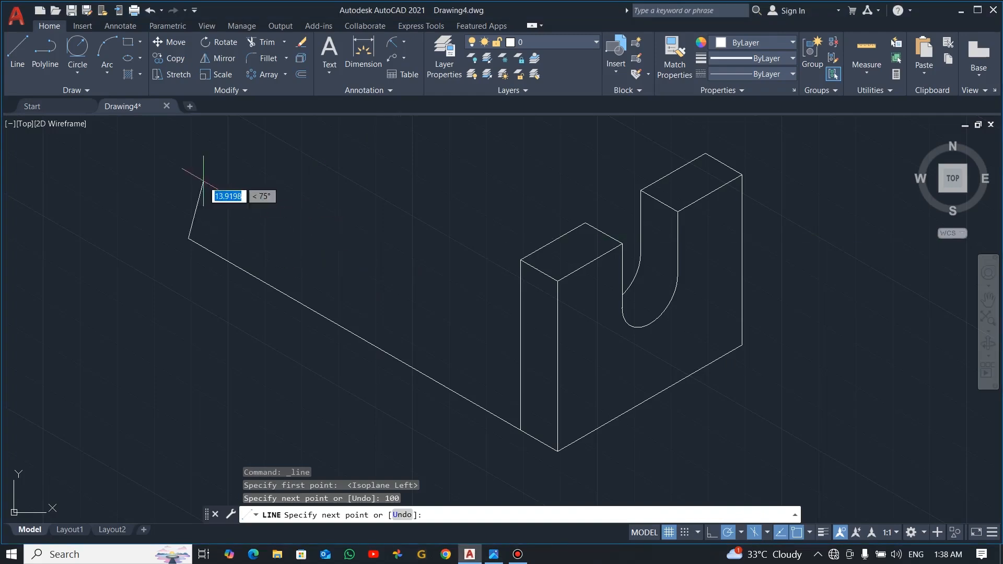
pyautogui.write('10')
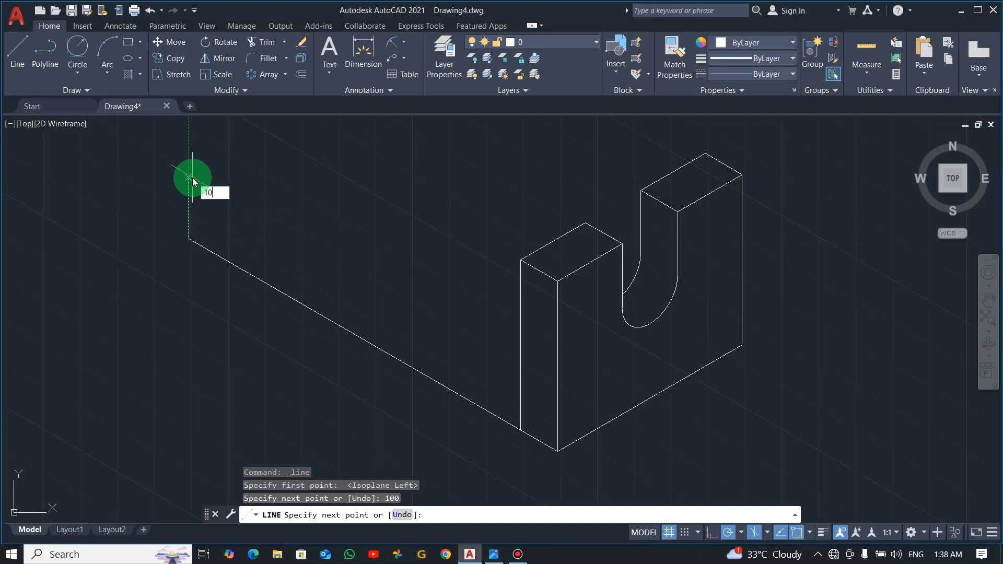
pyautogui.press('Return')
pyautogui.moveTo(193, 177); pyautogui.dragTo(239, 283, button='middle')
# Continue from the top of the short vertical with a 50-unit line parallel to the plate's bottom edge, and end the line.
pyautogui.hotkey('alt', 'Tab')
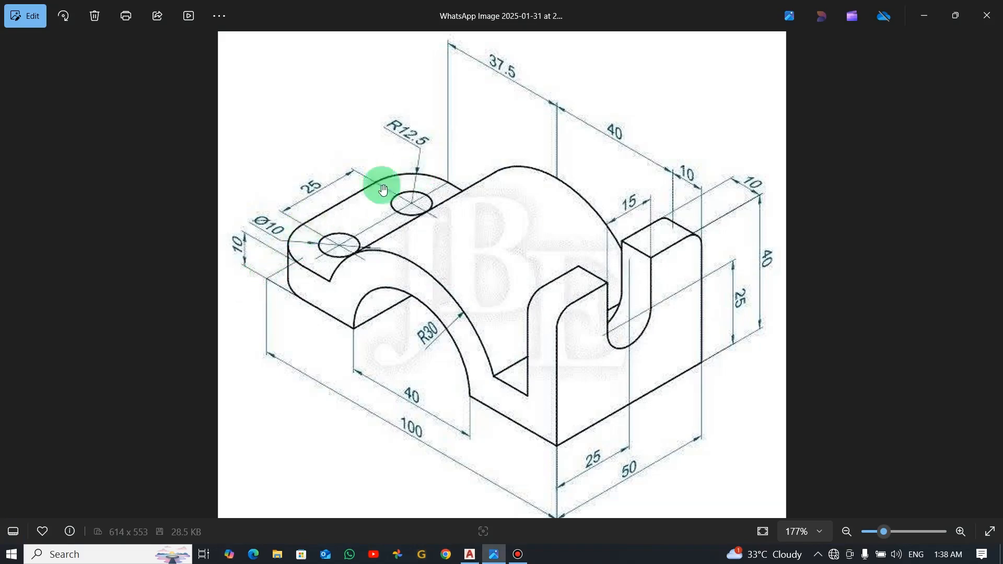
pyautogui.hotkey('alt', 'Tab')
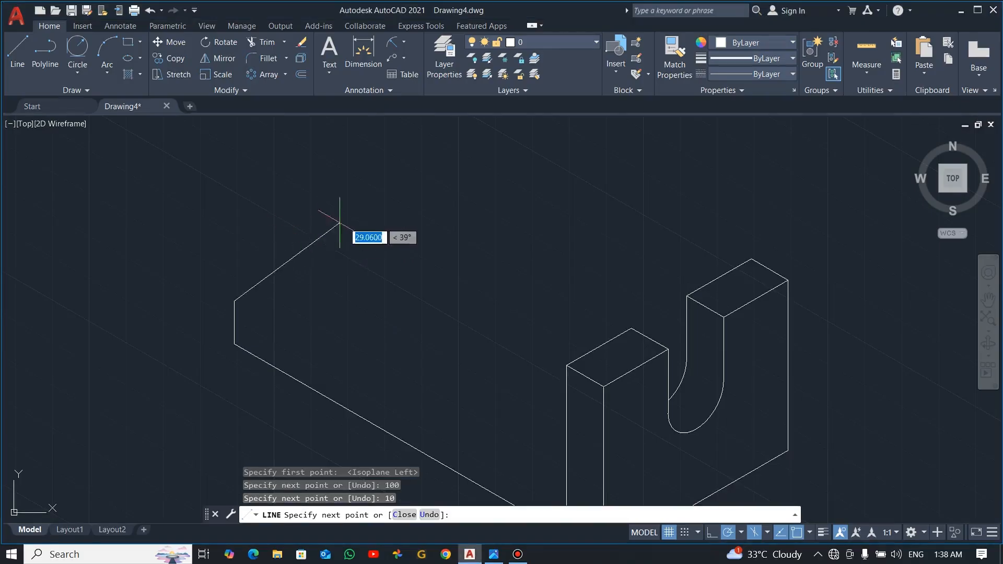
pyautogui.write('50')
pyautogui.press('Return')
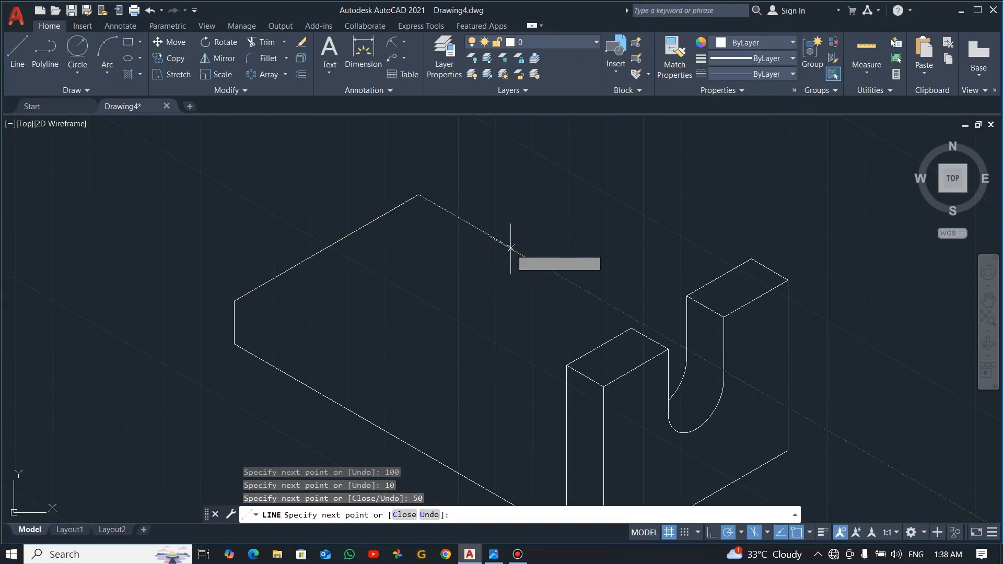
pyautogui.press('Escape')
# Draw a 40-diameter isocircle on the left isoplane, centred at the midpoint of the 100-unit base line, as dimensioned in the reference image.
pyautogui.hotkey('alt', 'Tab')
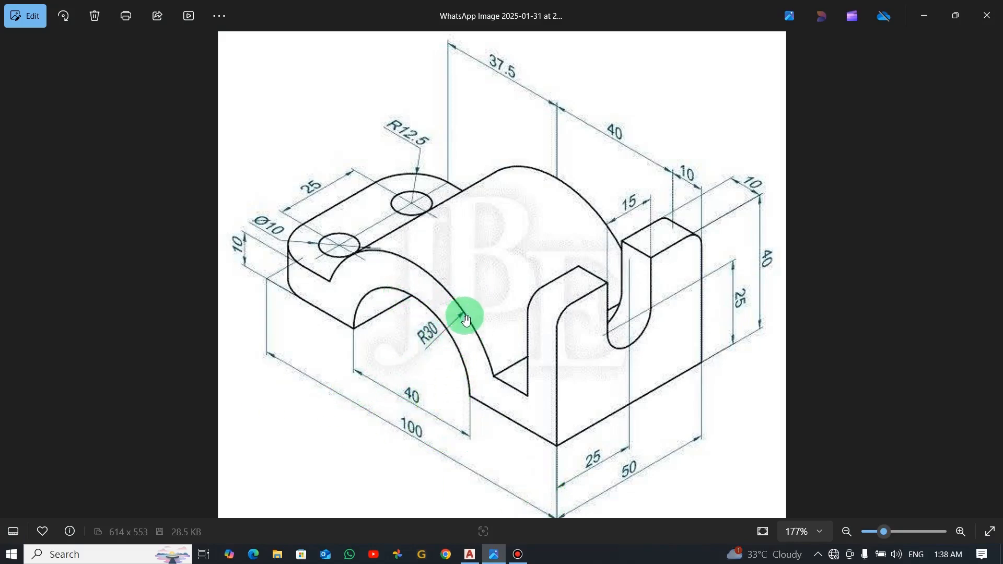
pyautogui.hotkey('alt', 'Tab')
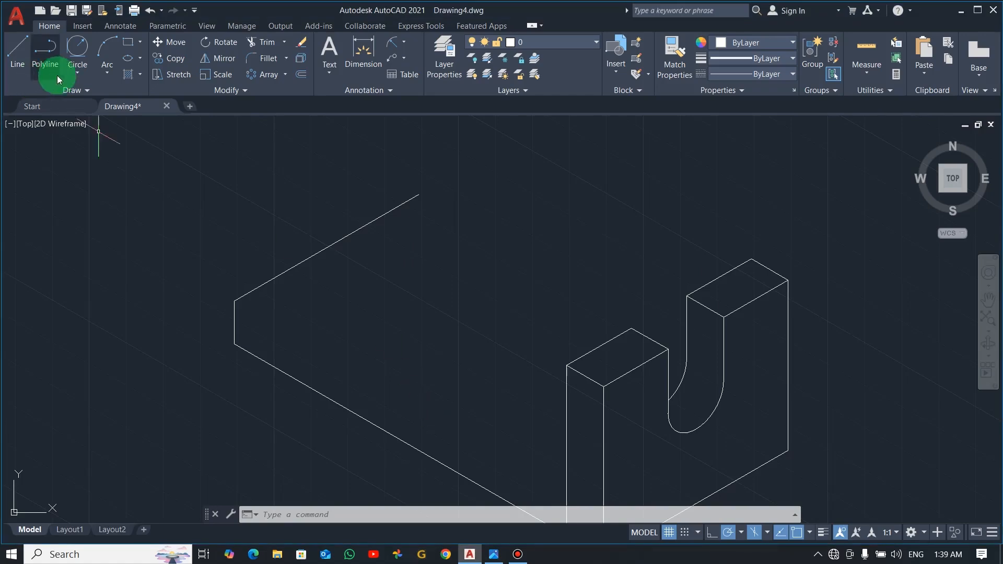
pyautogui.moveTo(474, 342); pyautogui.dragTo(471, 258, button='middle')
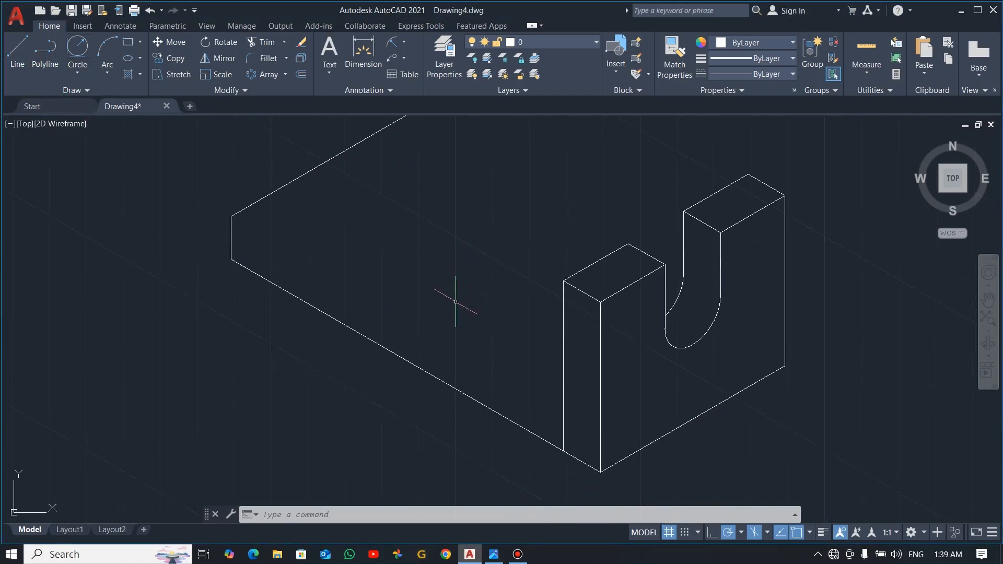
pyautogui.write('el')
pyautogui.press('Return')
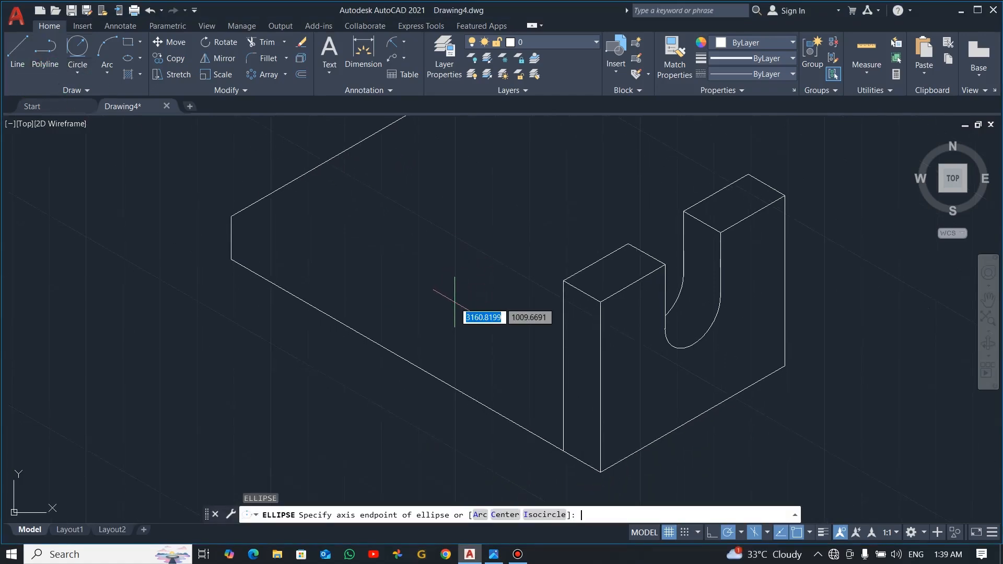
pyautogui.click(544, 515)
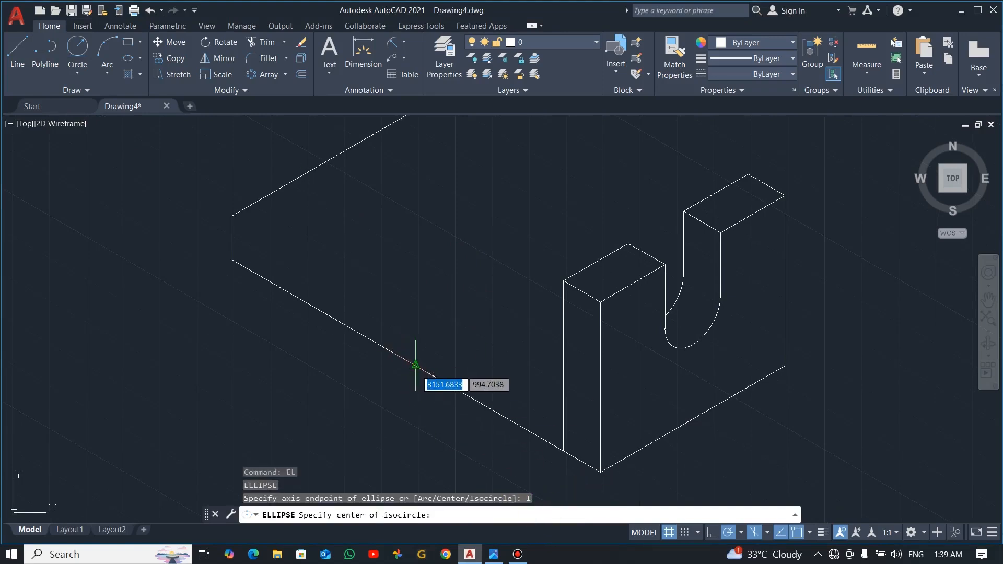
pyautogui.click(415, 365)
pyautogui.hotkey('alt', 'Tab')
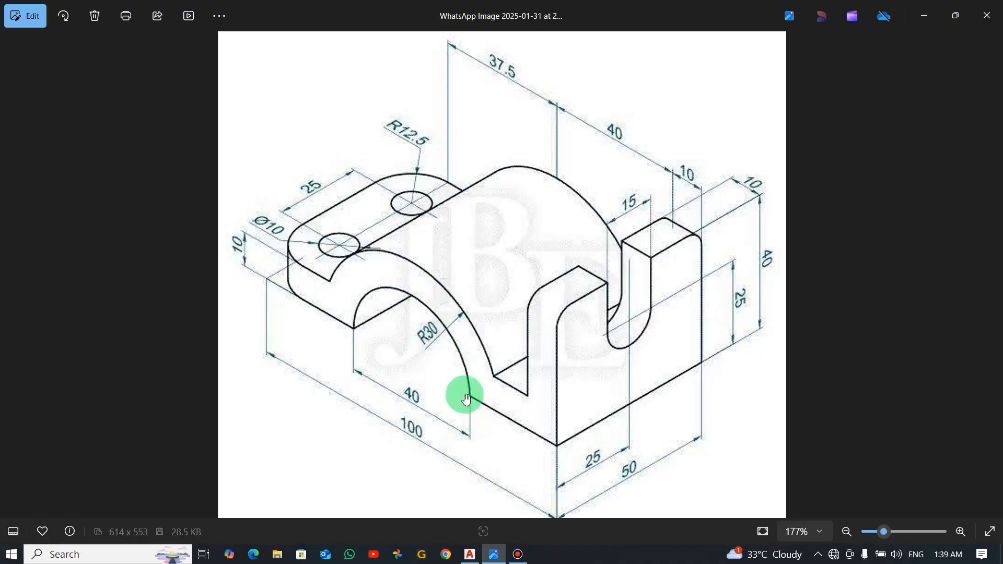
pyautogui.hotkey('alt', 'Tab')
pyautogui.click(464, 516)
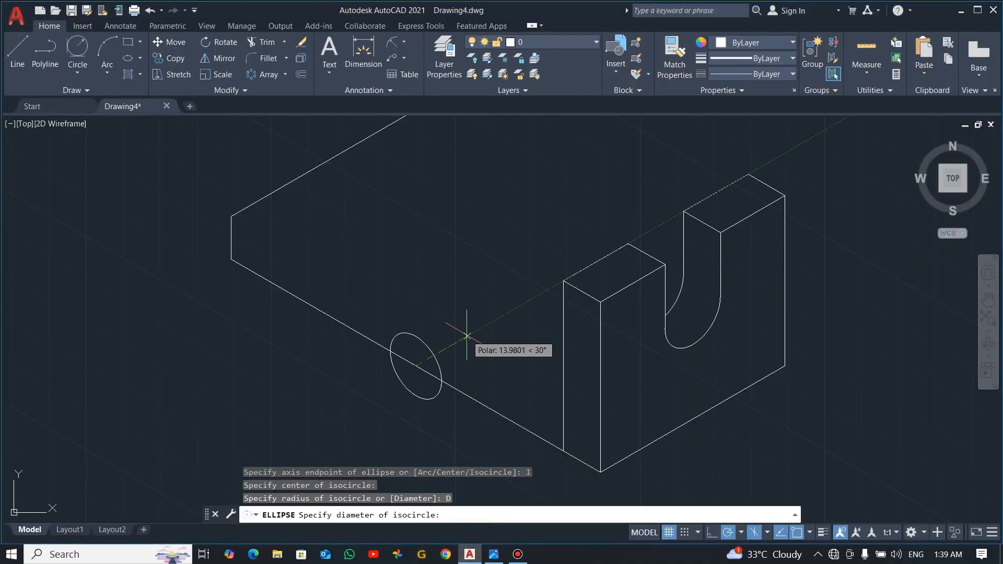
pyautogui.write('40')
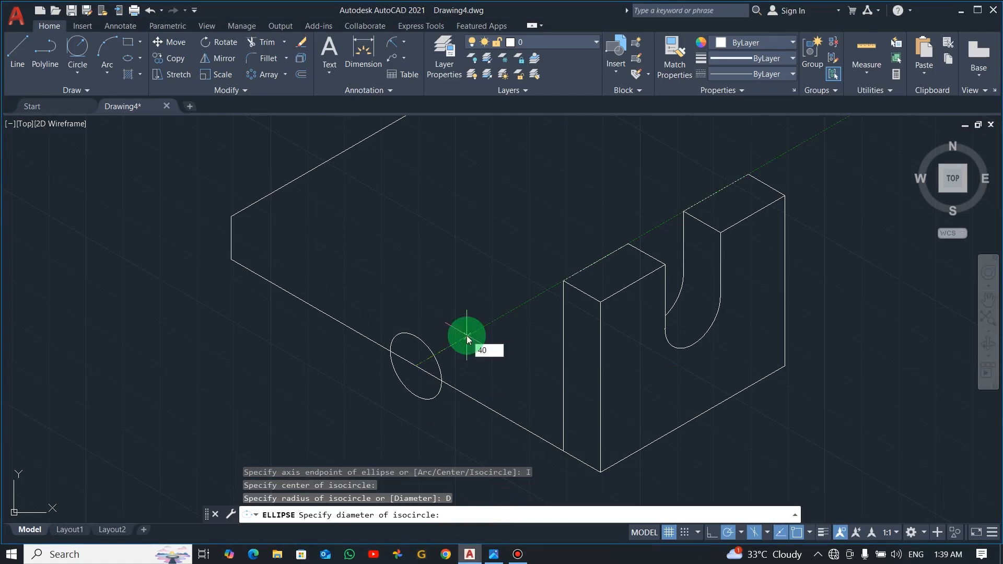
pyautogui.press('Return')
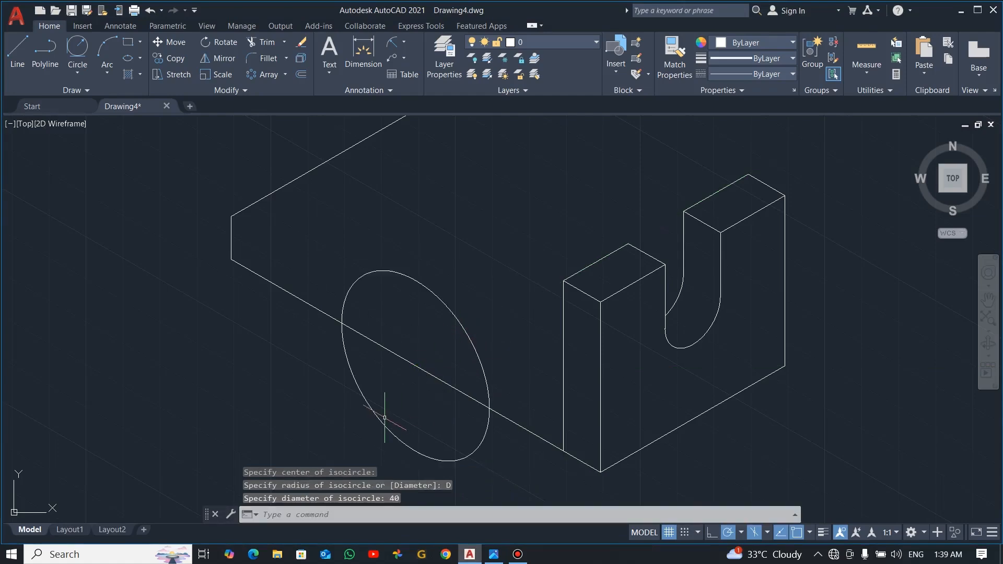
# Draw a second isocircle of radius 30 centred at the midpoint of the 100-unit base line, checking the reference image.
pyautogui.write('e')
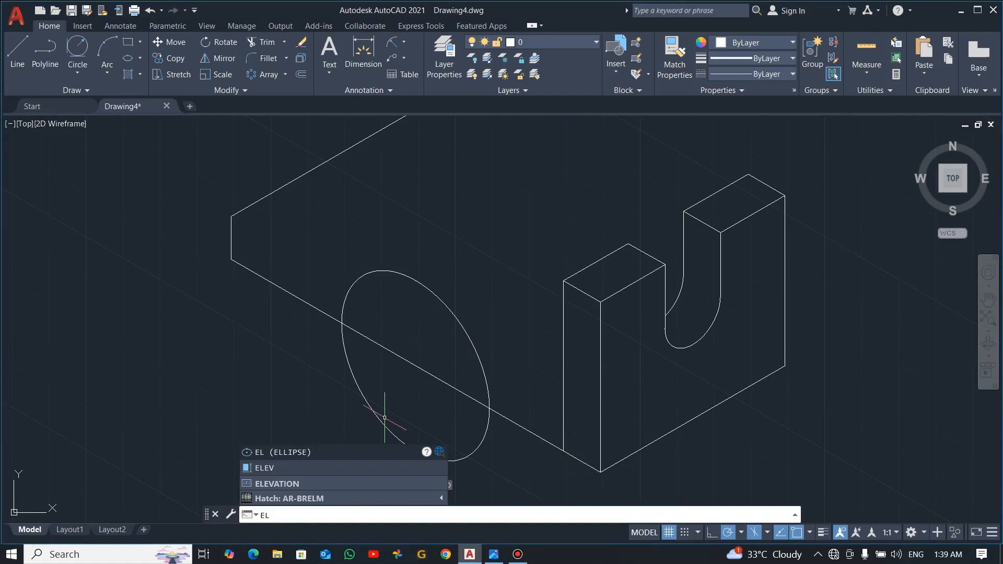
pyautogui.press('Return')
pyautogui.write('i')
pyautogui.rightClick(385, 417)
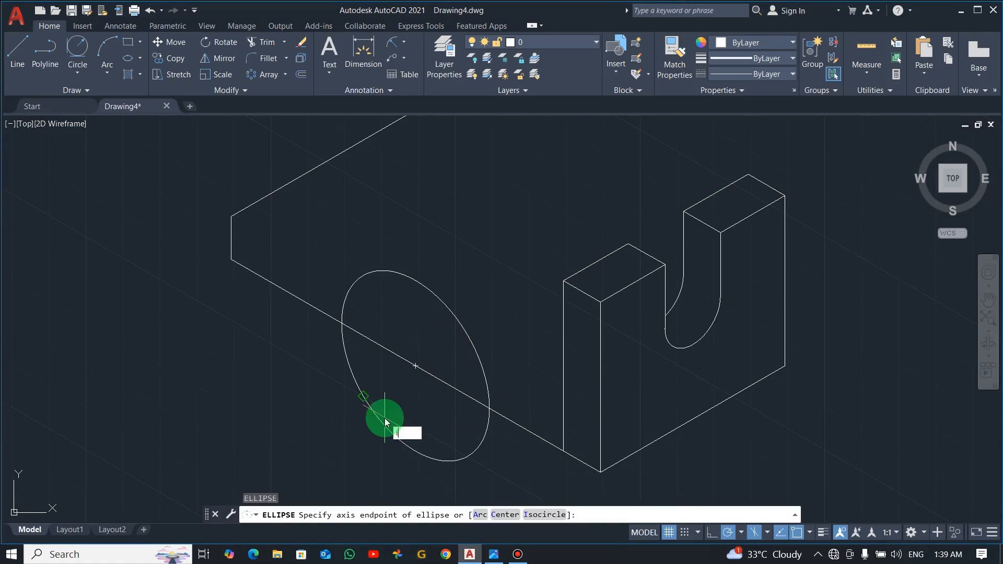
pyautogui.click(415, 364)
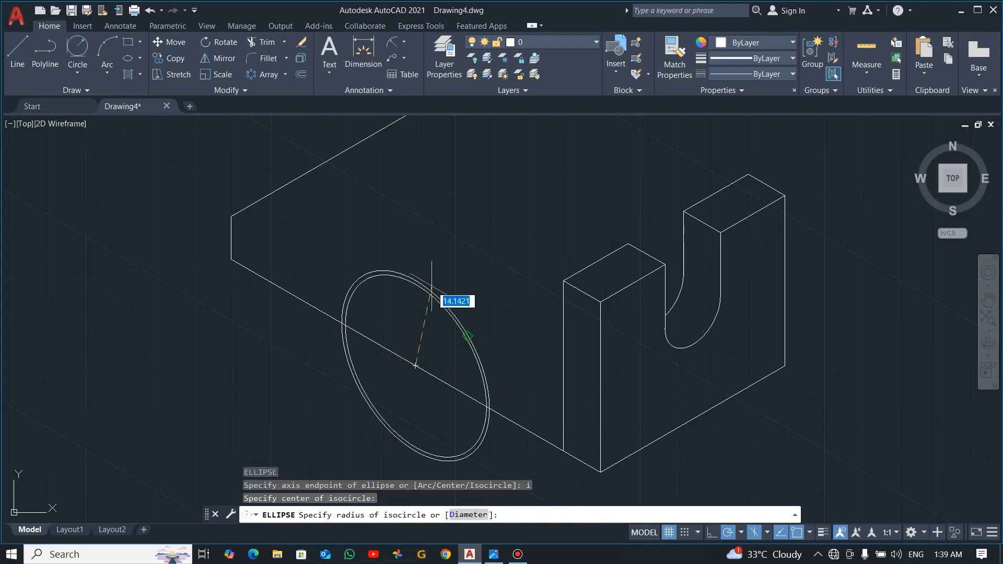
pyautogui.hotkey('alt', 'Tab')
pyautogui.hotkey('alt', 'Tab')
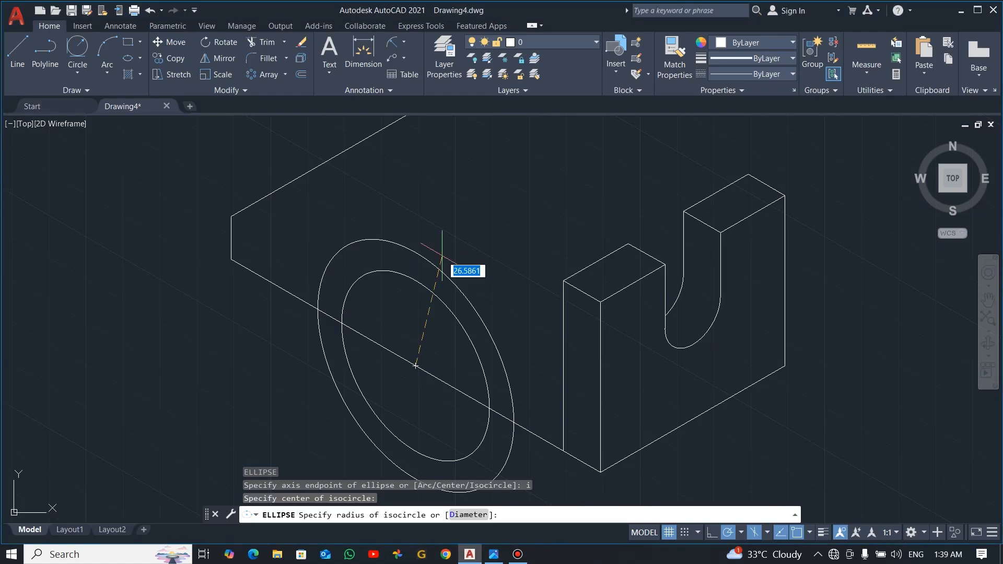
pyautogui.write('30')
pyautogui.press('Return')
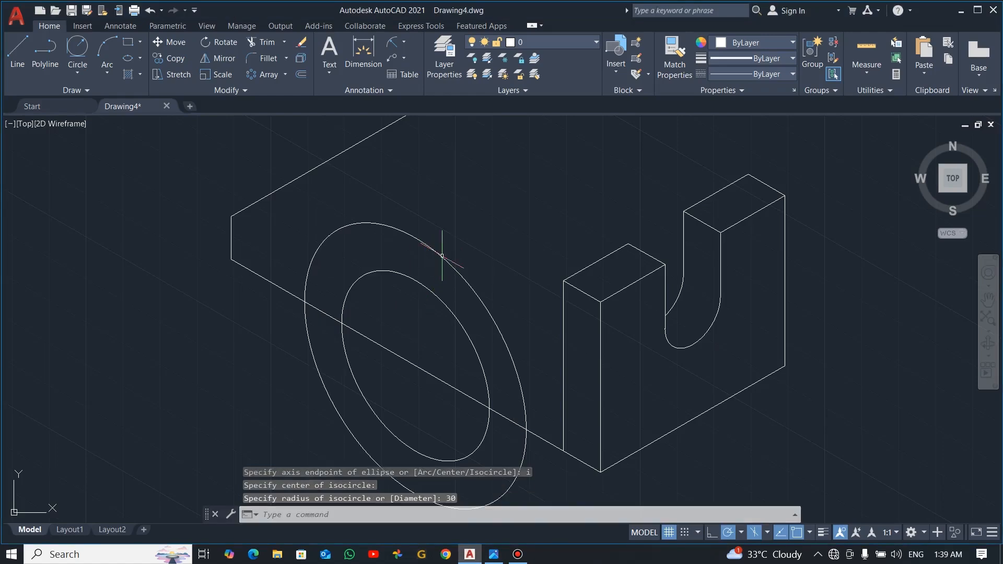
# Trim away the lower halves of both isocircles below the base line.
pyautogui.write('tr')
pyautogui.press('Return')
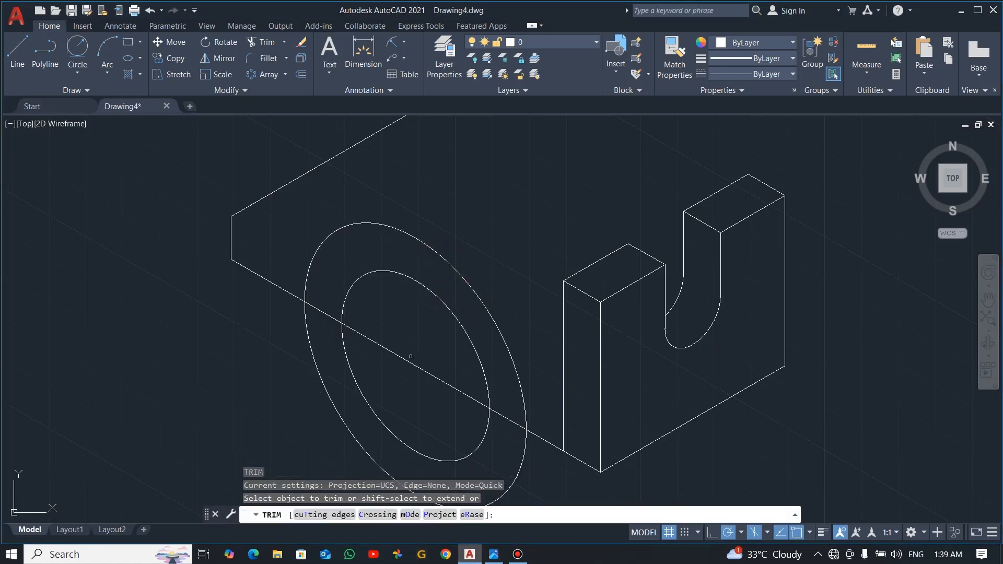
pyautogui.moveTo(382, 394)
pyautogui.mouseDown()
pyautogui.moveTo(340, 410)
pyautogui.moveTo(333, 428)
pyautogui.mouseUp()
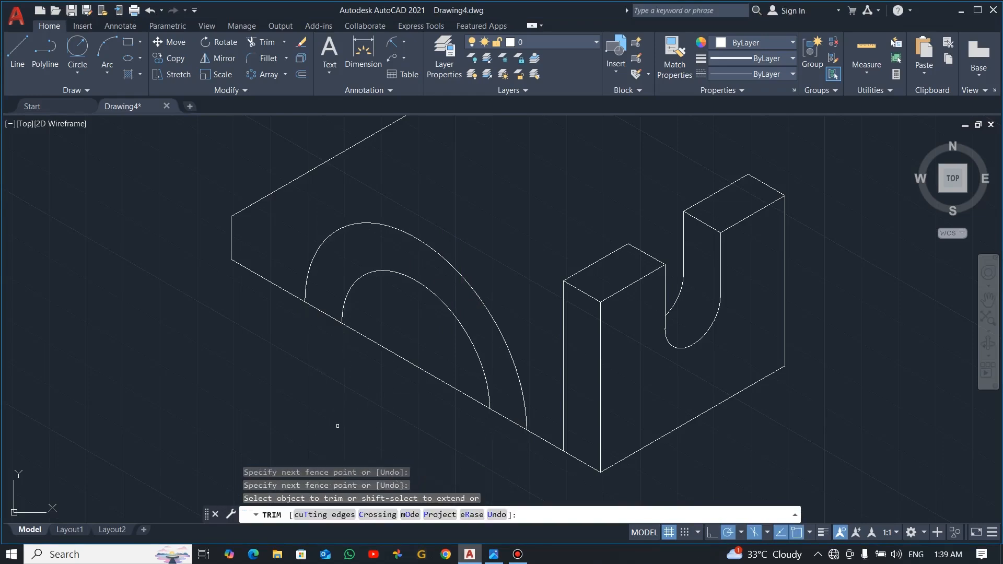
pyautogui.press('Escape')
# Draw the base's upper front edge parallel to the base line, from the short vertical's top to the outer arc and on to the upright plate.
pyautogui.write('l')
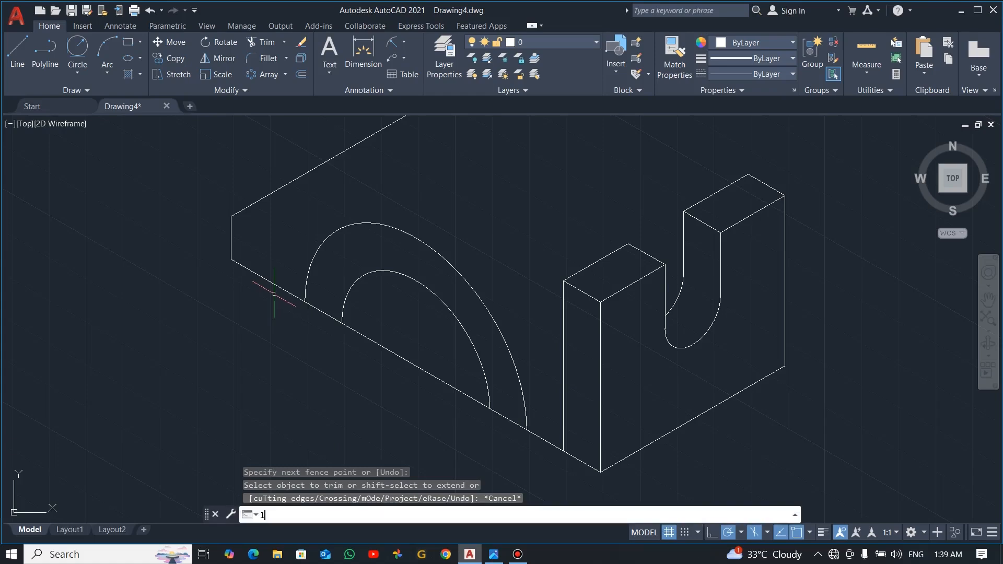
pyautogui.press('Return')
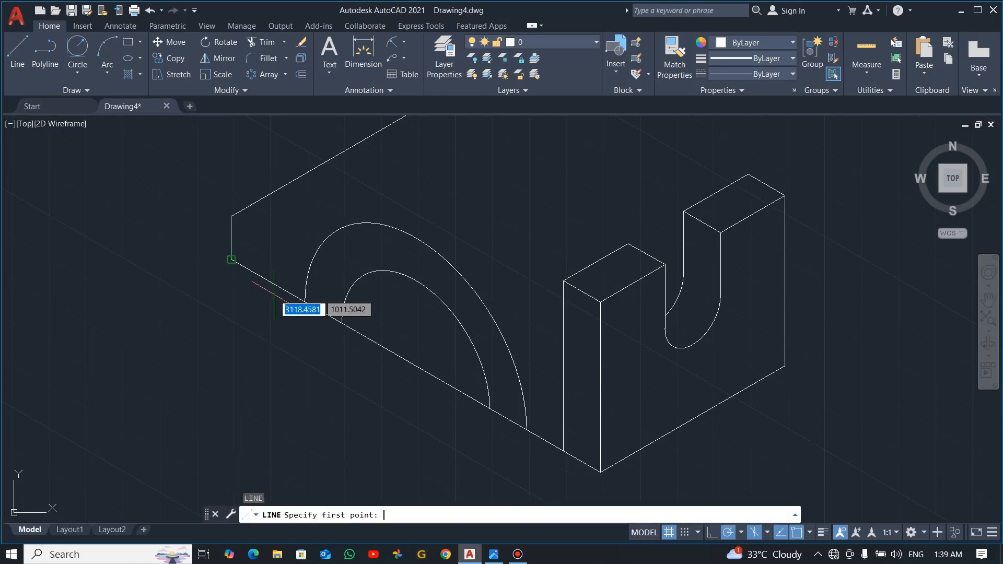
pyautogui.click(231, 216)
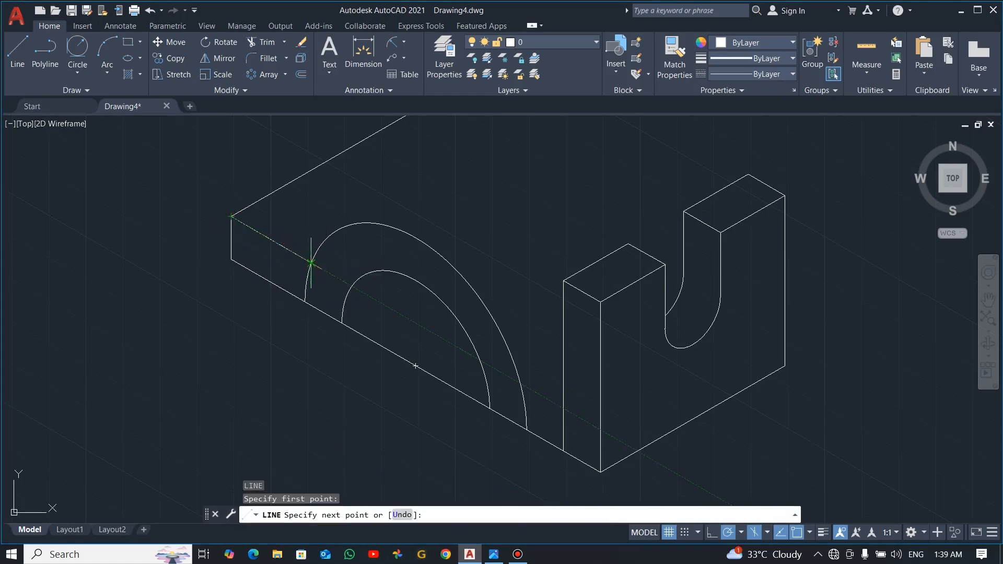
pyautogui.click(311, 263)
pyautogui.press('Escape')
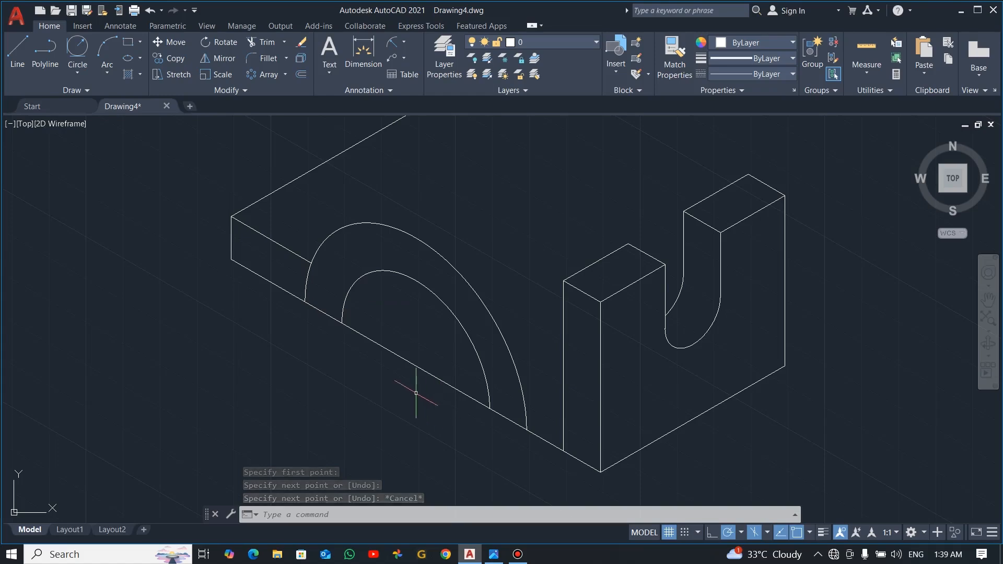
pyautogui.press('Return')
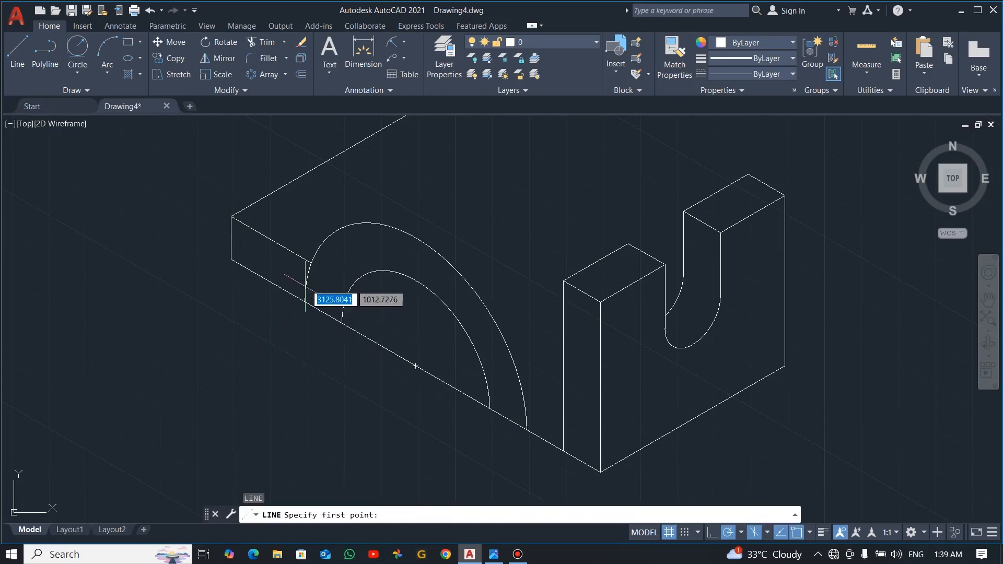
pyautogui.click(312, 262)
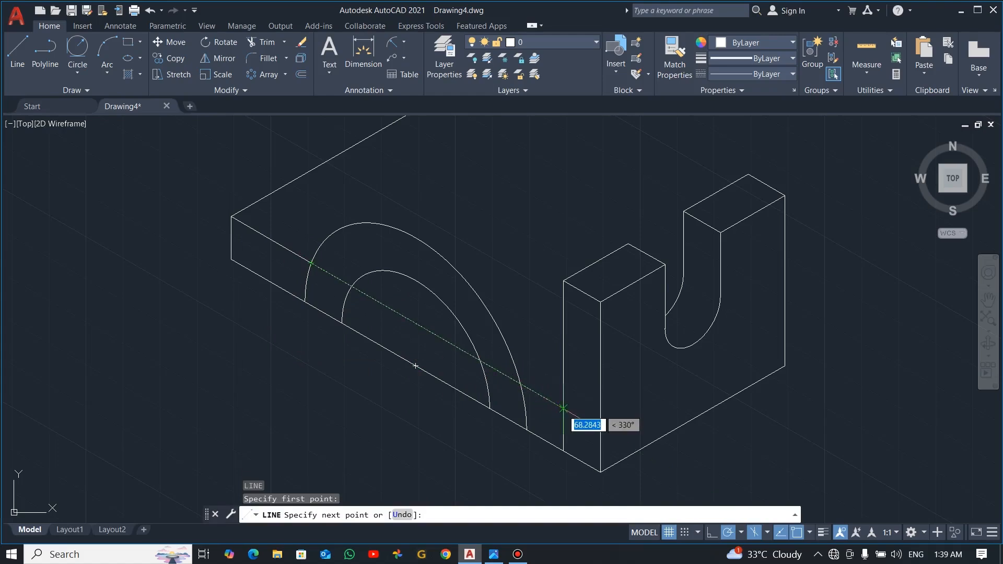
pyautogui.click(563, 410)
pyautogui.press('Escape')
# Trim the parts of the upper front edge that lie inside the outer arc.
pyautogui.write('tr')
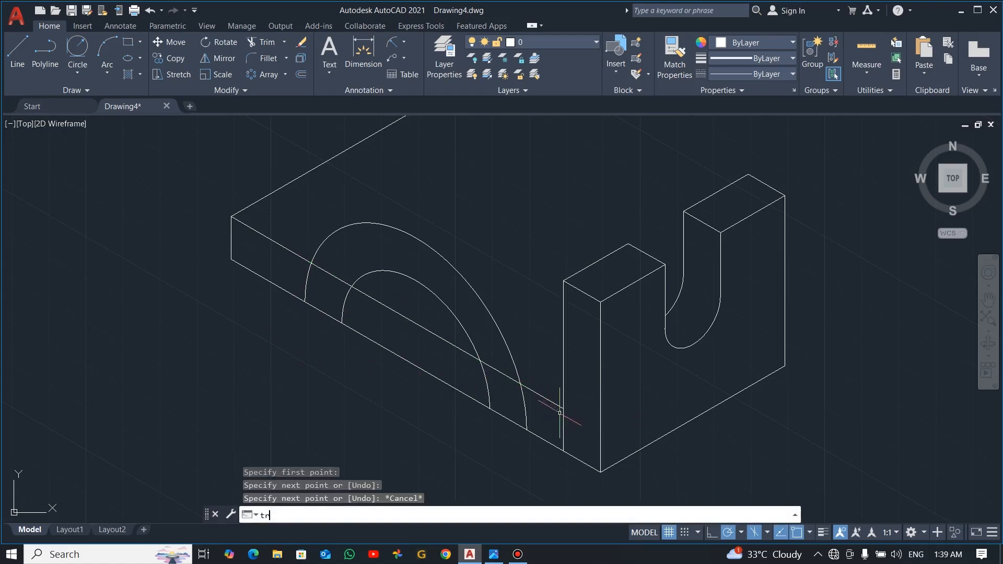
pyautogui.press('space')
pyautogui.click(325, 271)
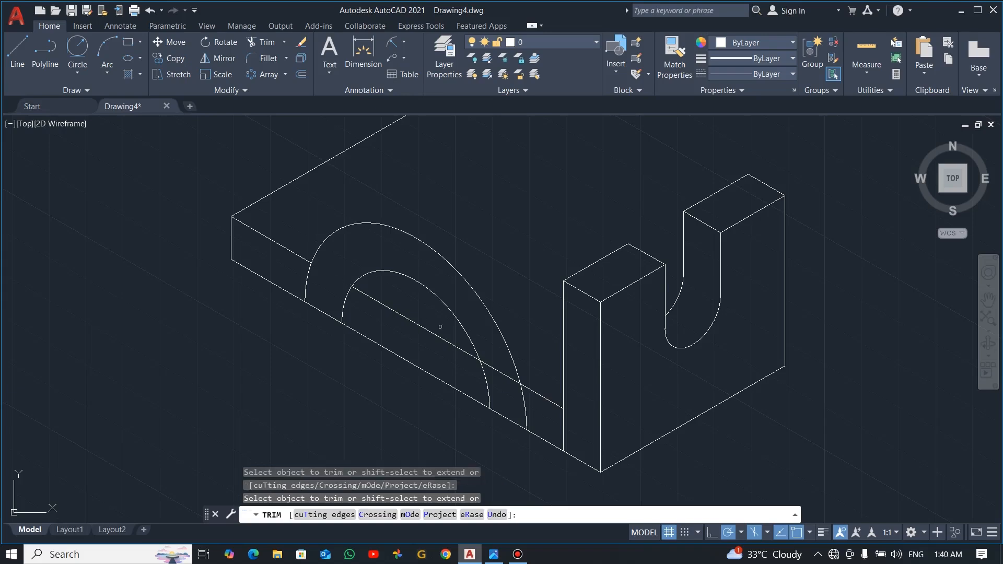
pyautogui.moveTo(437, 340)
pyautogui.mouseDown()
pyautogui.moveTo(503, 374)
pyautogui.moveTo(450, 336)
pyautogui.mouseUp()
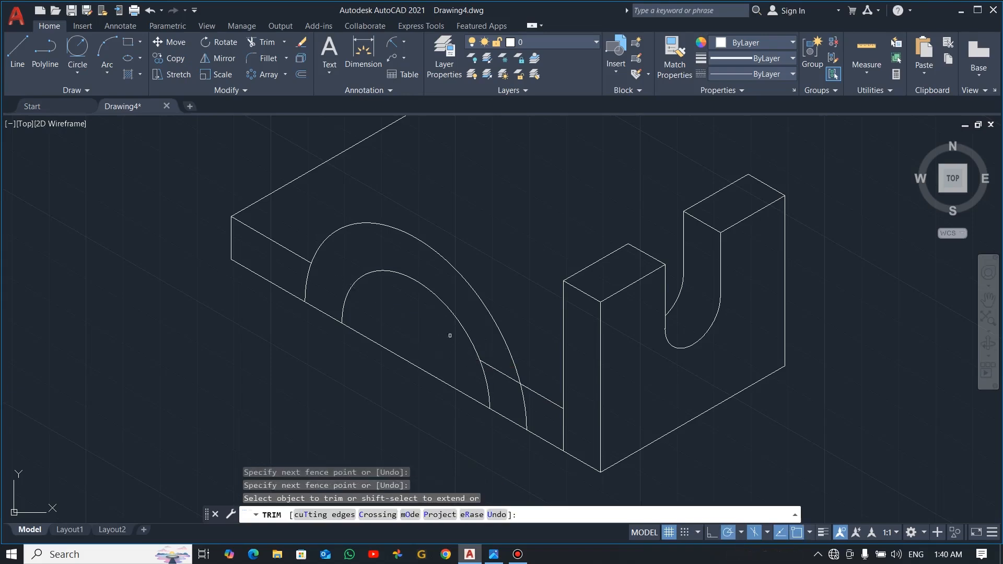
pyautogui.click(502, 375)
pyautogui.press('Escape')
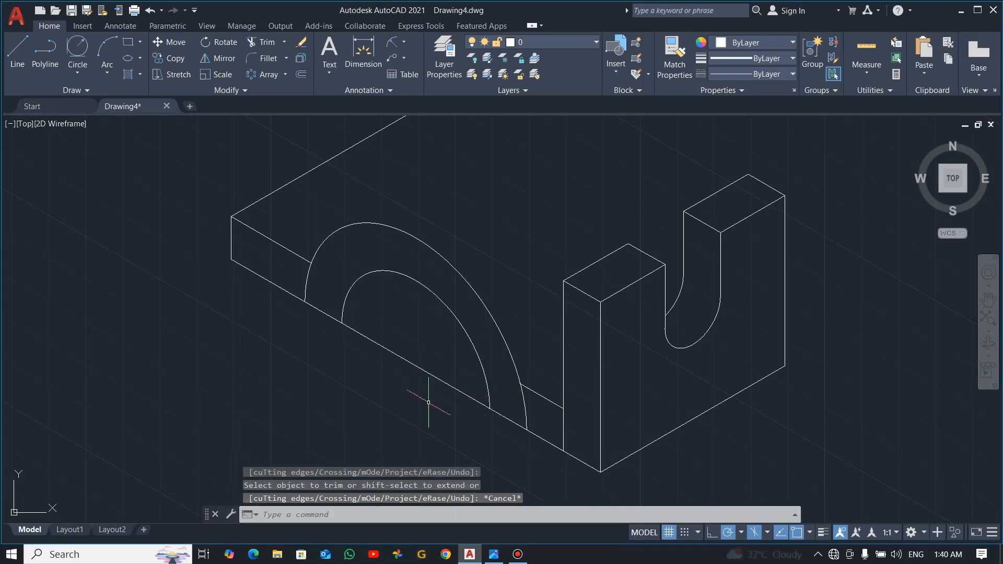
# Copy the outer arc 50 units along the 30° direction, as dimensioned in the reference image.
pyautogui.scroll(-3, 492, 364)
pyautogui.scroll(1, 477, 323)
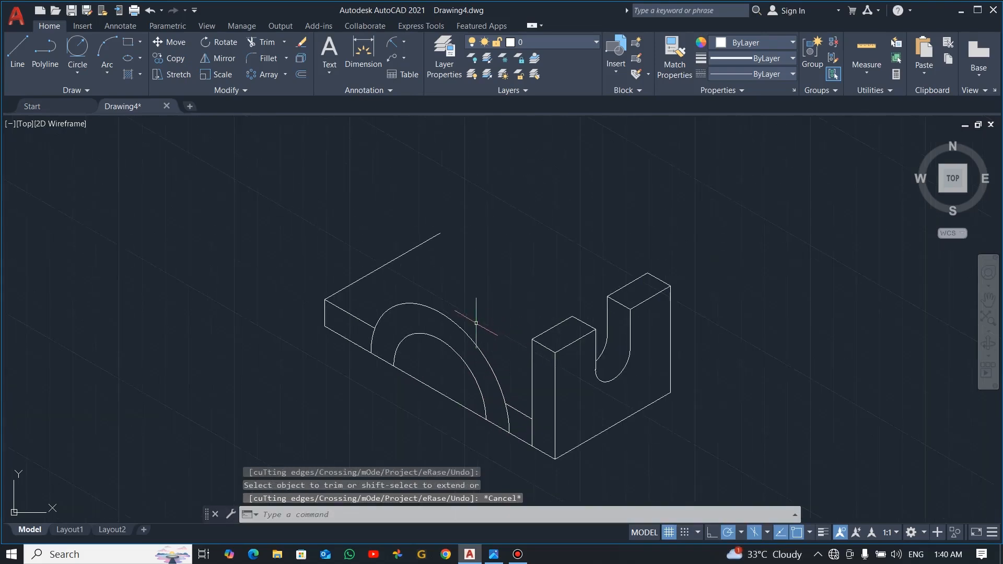
pyautogui.click(446, 315)
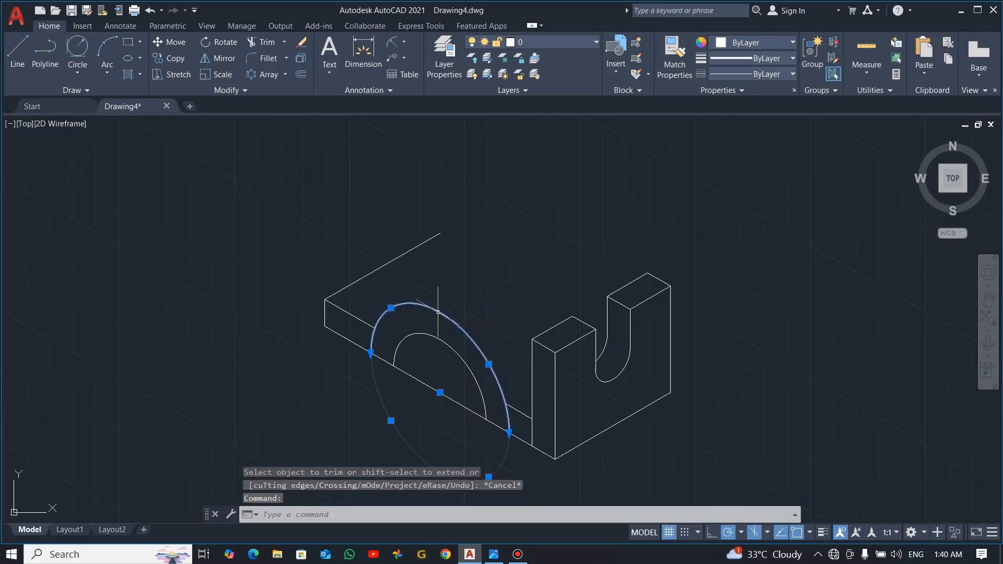
pyautogui.hotkey('alt', 'Tab')
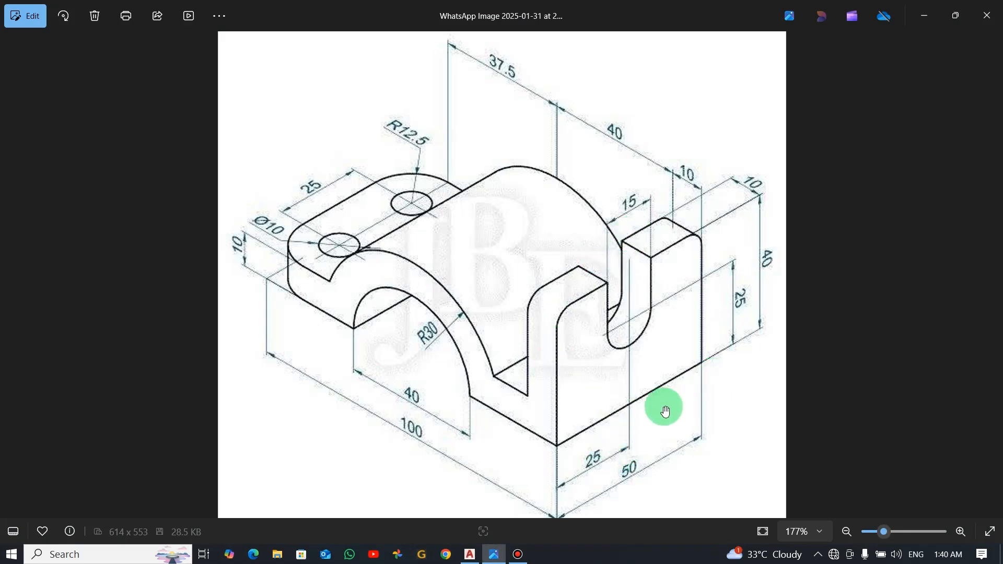
pyautogui.hotkey('alt', 'Tab')
pyautogui.write('co')
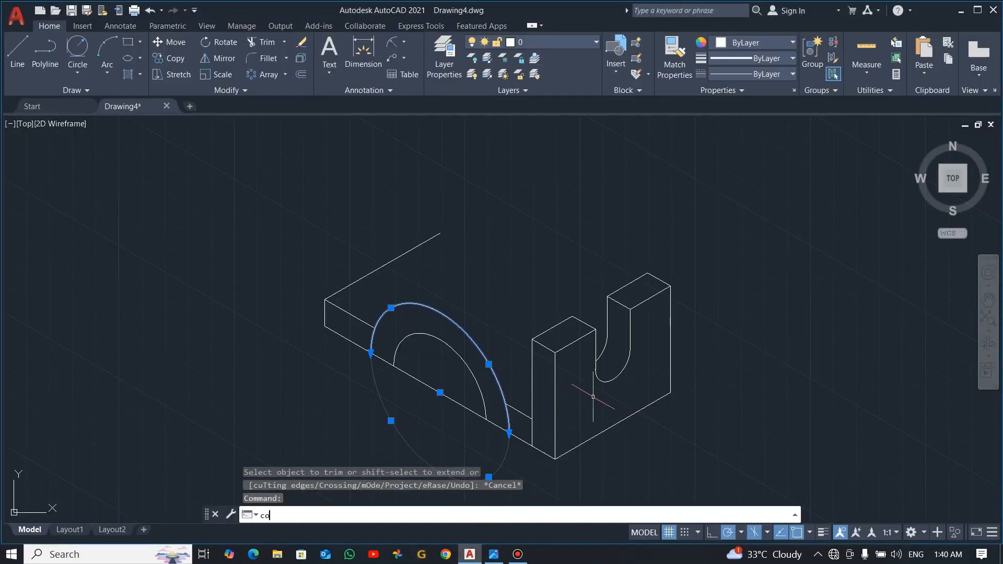
pyautogui.press('Return')
pyautogui.click(586, 472)
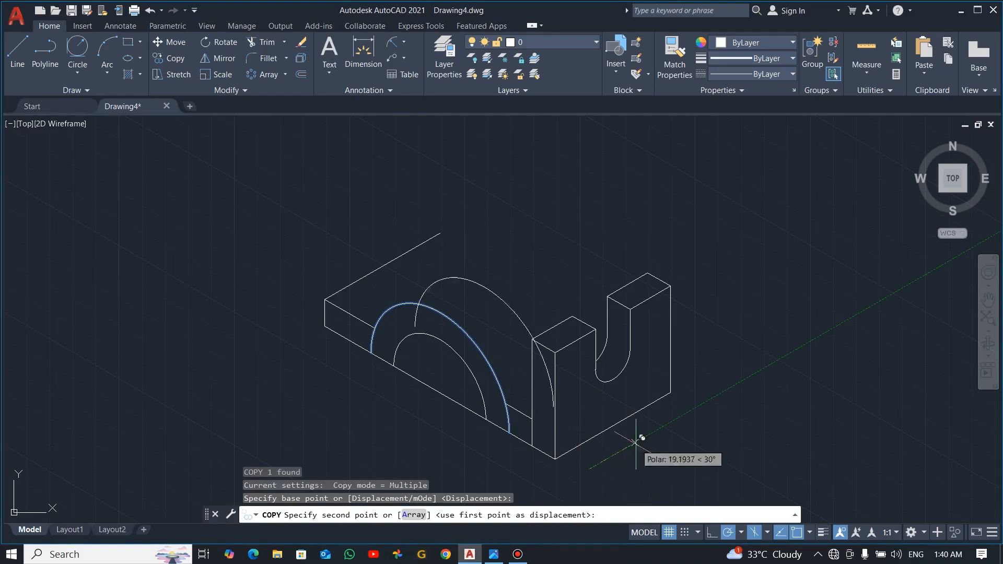
pyautogui.write('50')
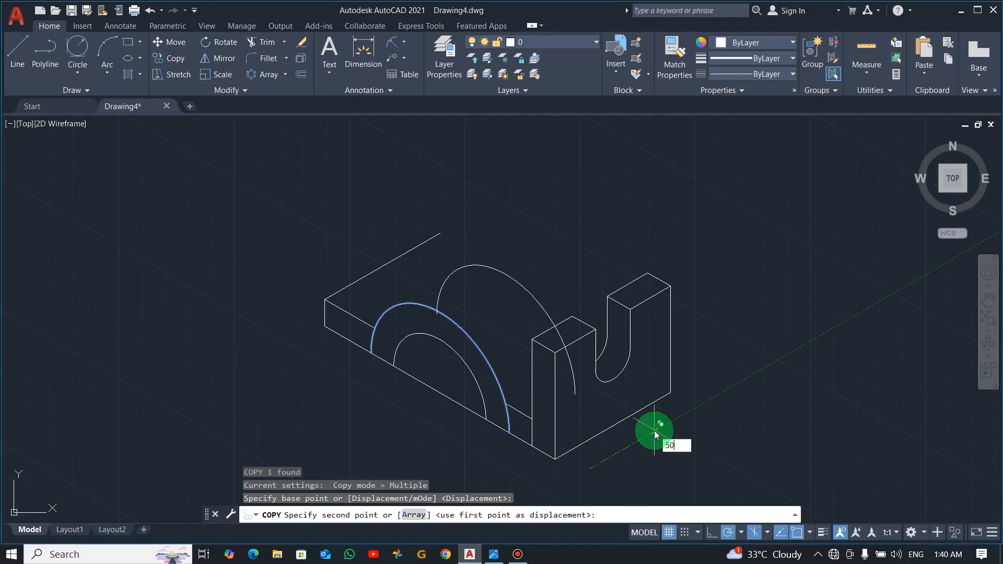
pyautogui.press('Return')
pyautogui.press('Escape')
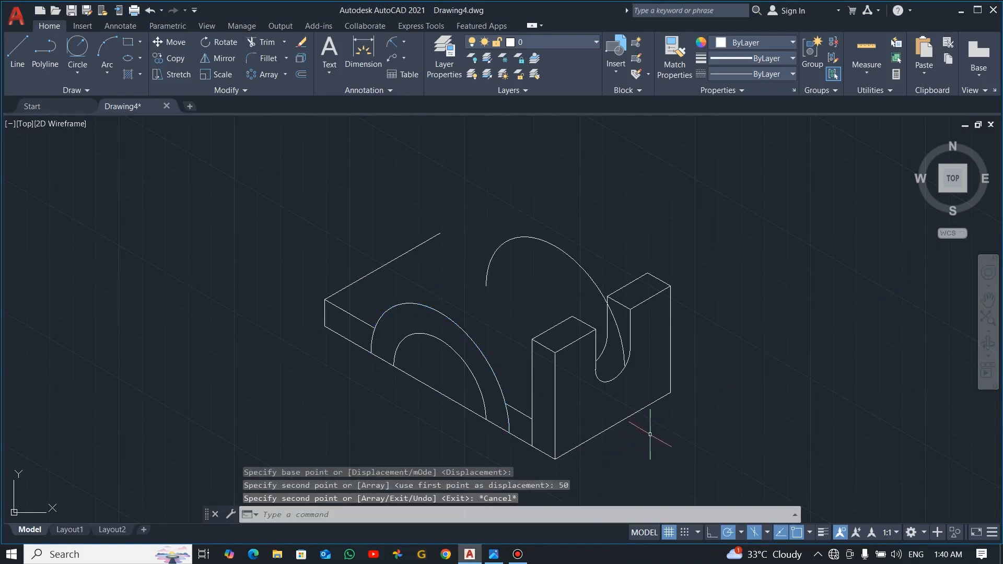
# Draw a line joining the upper quadrant points of the front outer arc and its rear copy.
pyautogui.write('l')
pyautogui.press('Return')
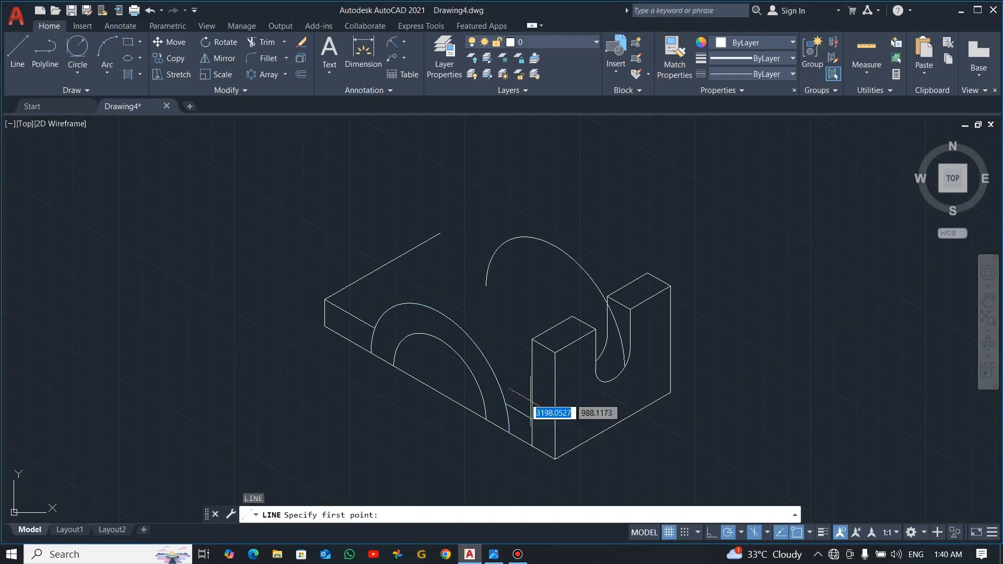
pyautogui.click(389, 308)
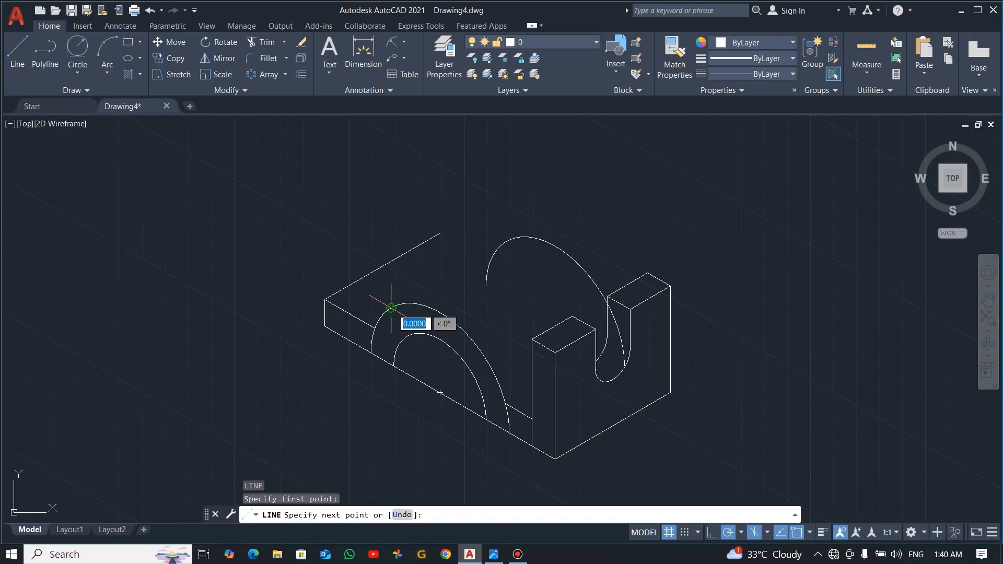
pyautogui.click(502, 243)
pyautogui.press('Escape')
# Trim the hidden portions of the rear arc beneath the joining line and behind the upright plate.
pyautogui.write('tr')
pyautogui.press('Return')
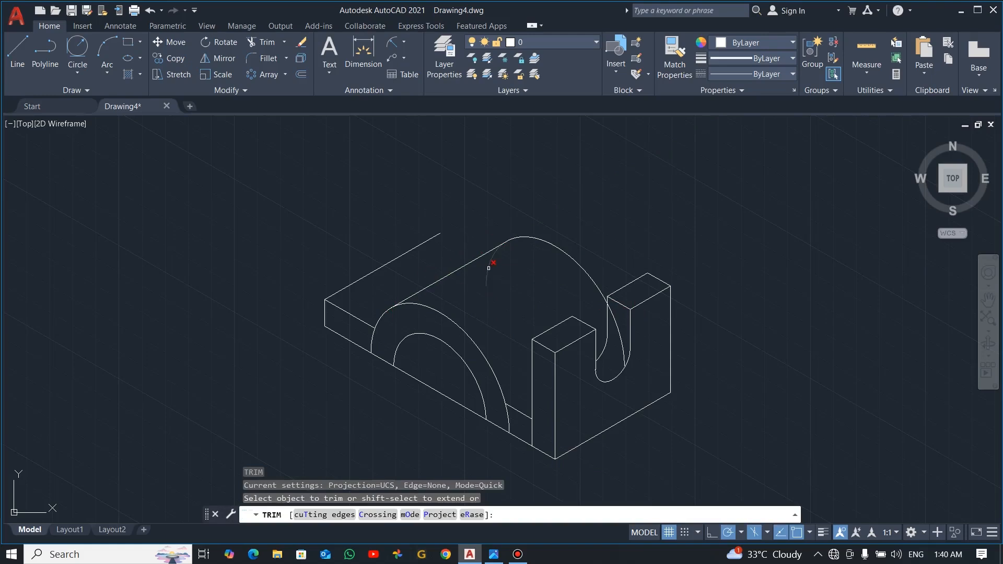
pyautogui.click(489, 268)
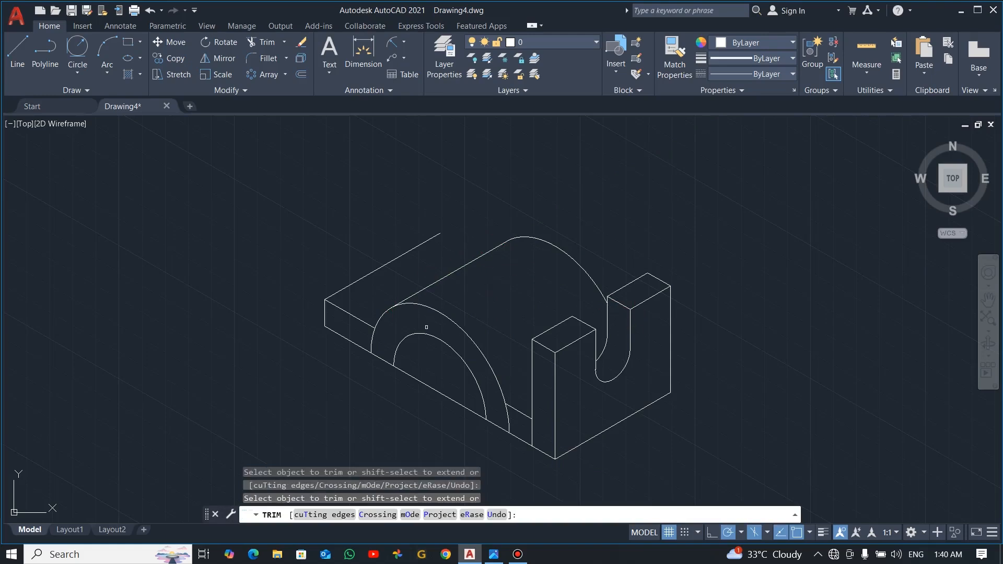
pyautogui.press('Escape')
# Draw the base's rear top edge from its back corner to the line joining the two outer arcs.
pyautogui.write('l')
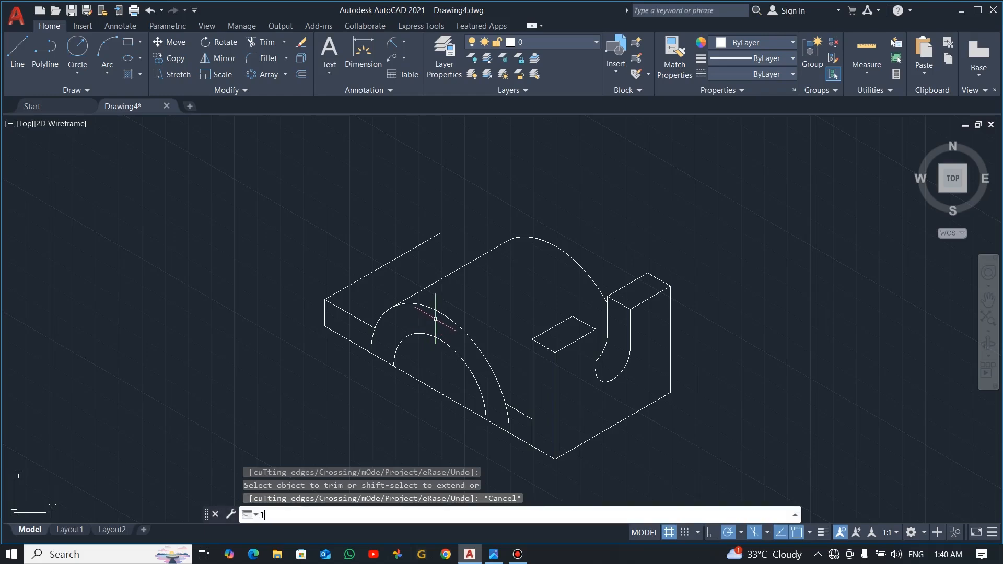
pyautogui.press('Return')
pyautogui.click(440, 233)
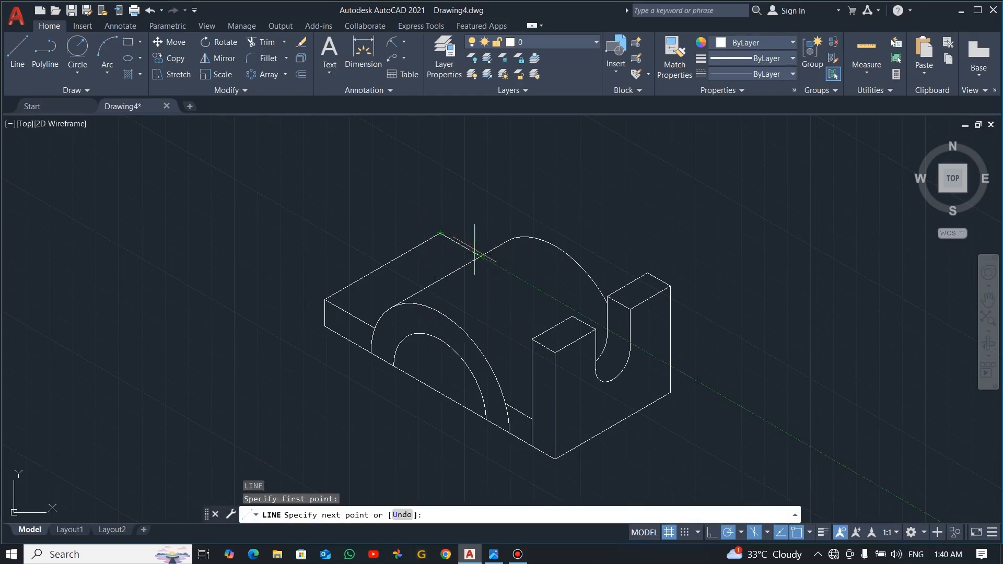
pyautogui.click(480, 254)
pyautogui.press('Escape')
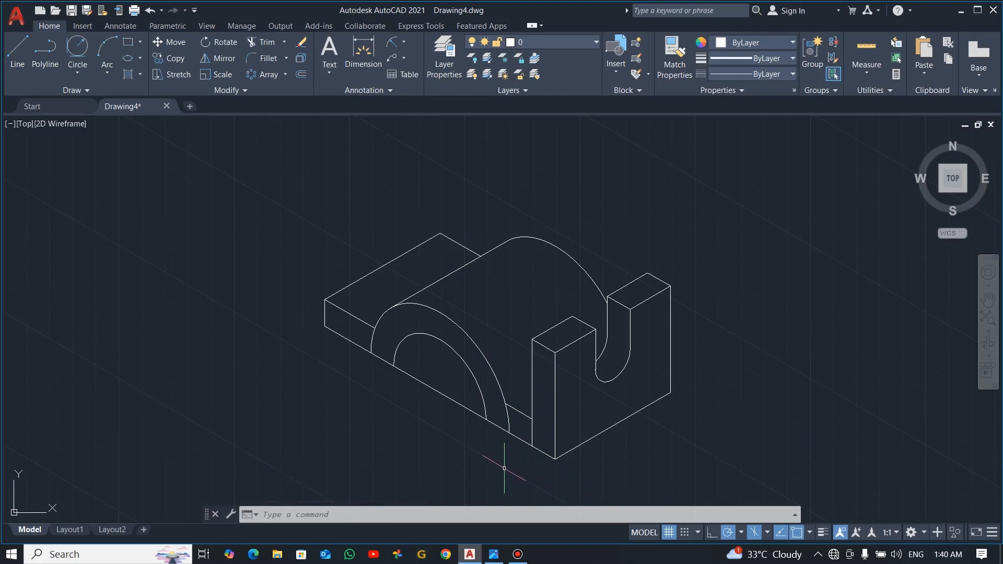
# Trim the base line segment that crosses the opening of the inner arch.
pyautogui.write('tr')
pyautogui.press('Return')
pyautogui.moveTo(443, 365); pyautogui.dragTo(422, 413)
pyautogui.click(421, 413)
pyautogui.press('Return')
pyautogui.press('Escape')
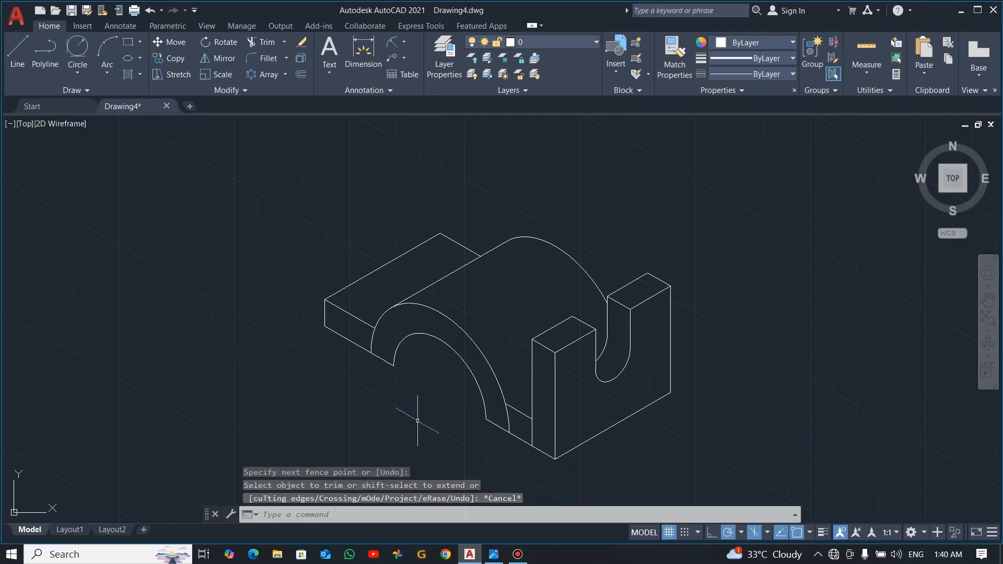
# Check the reference image, then draw the inner arch's receding bottom edge from the arc's lower-left end back to the inner arc.
pyautogui.hotkey('alt', 'Tab')
pyautogui.click(418, 421)
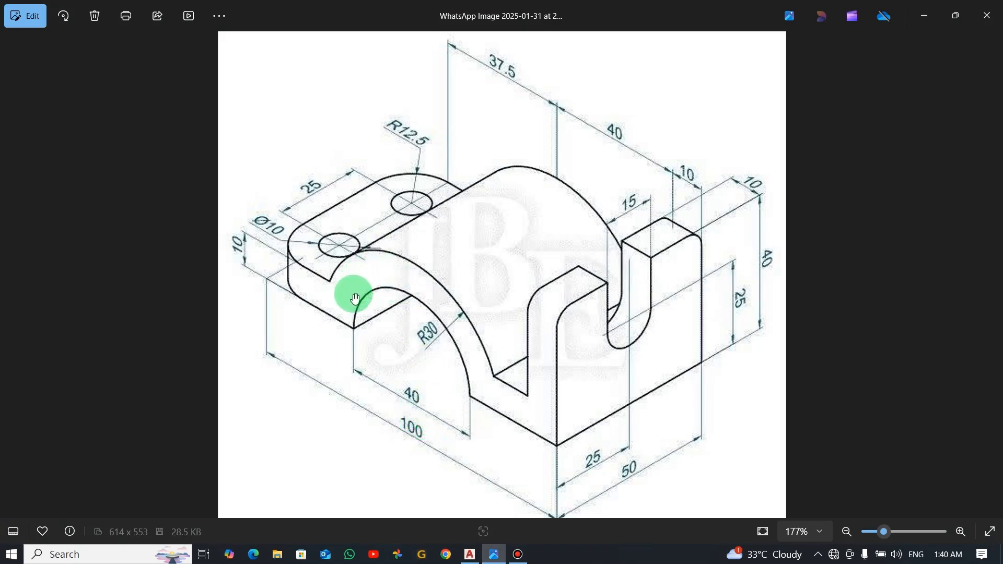
pyautogui.hotkey('alt', 'Tab')
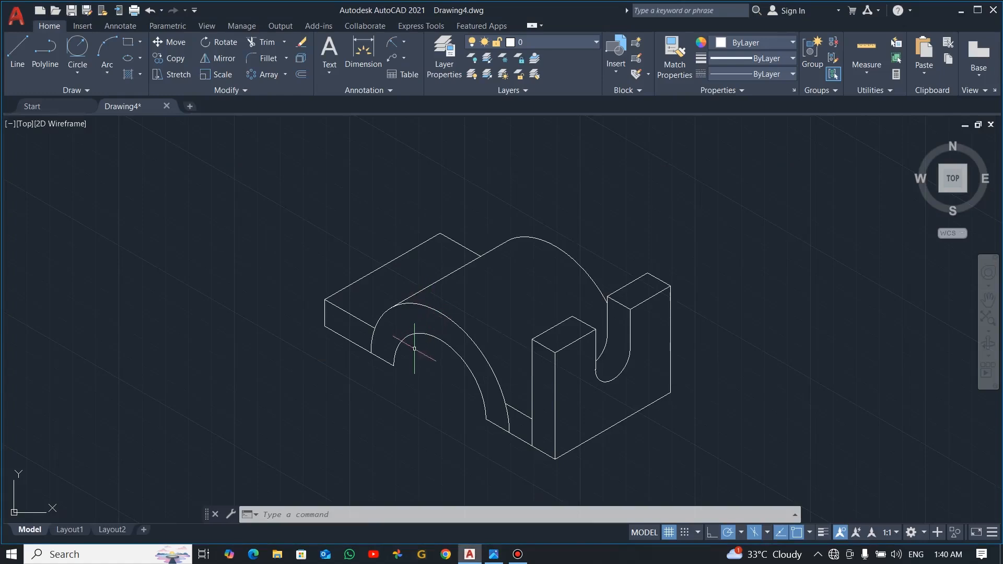
pyautogui.write('l')
pyautogui.press('Return')
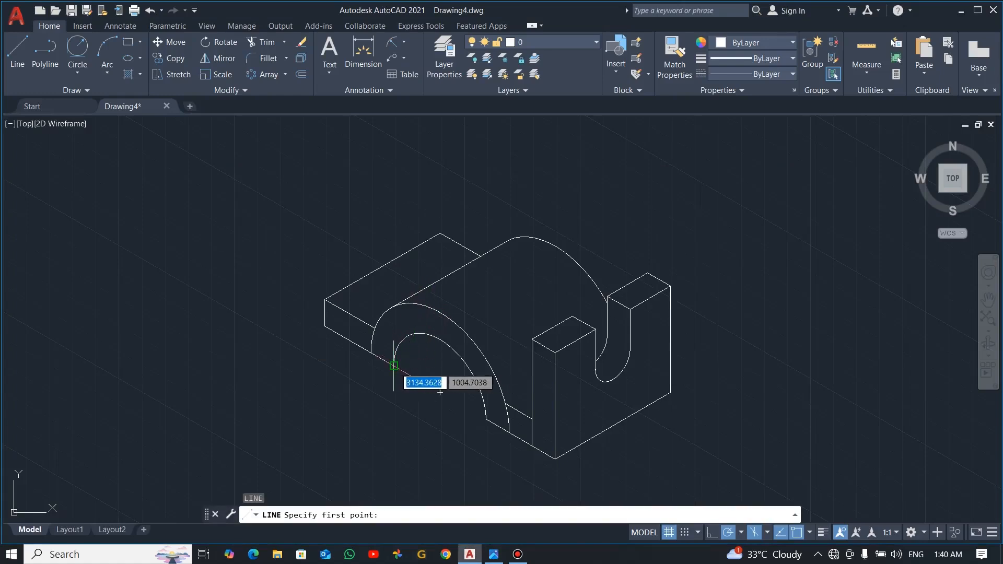
pyautogui.click(394, 365)
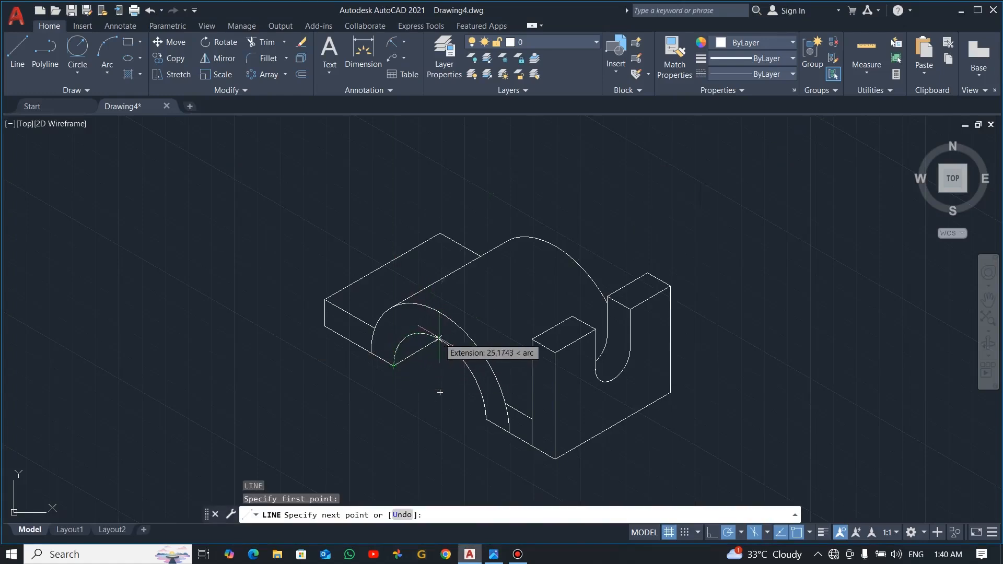
pyautogui.click(440, 340)
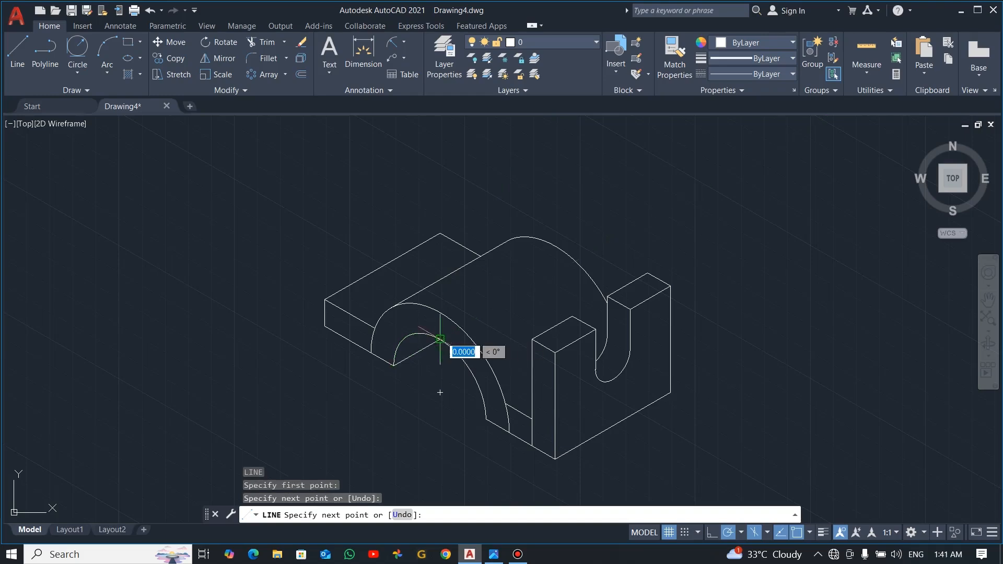
pyautogui.press('Escape')
# Draw a line from where the outer arc meets the base's top edge back to the slot's rear curve.
pyautogui.press('Return')
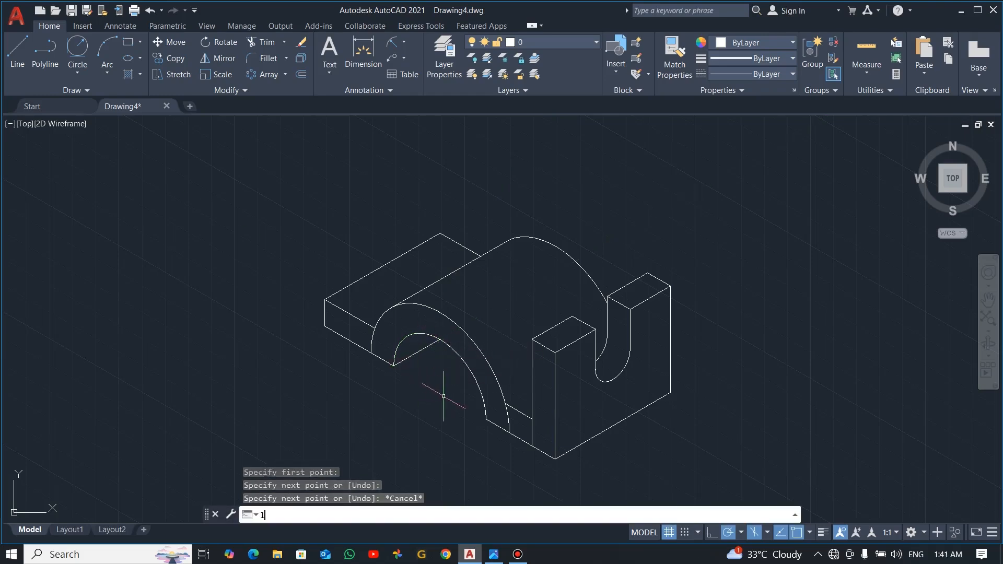
pyautogui.click(506, 403)
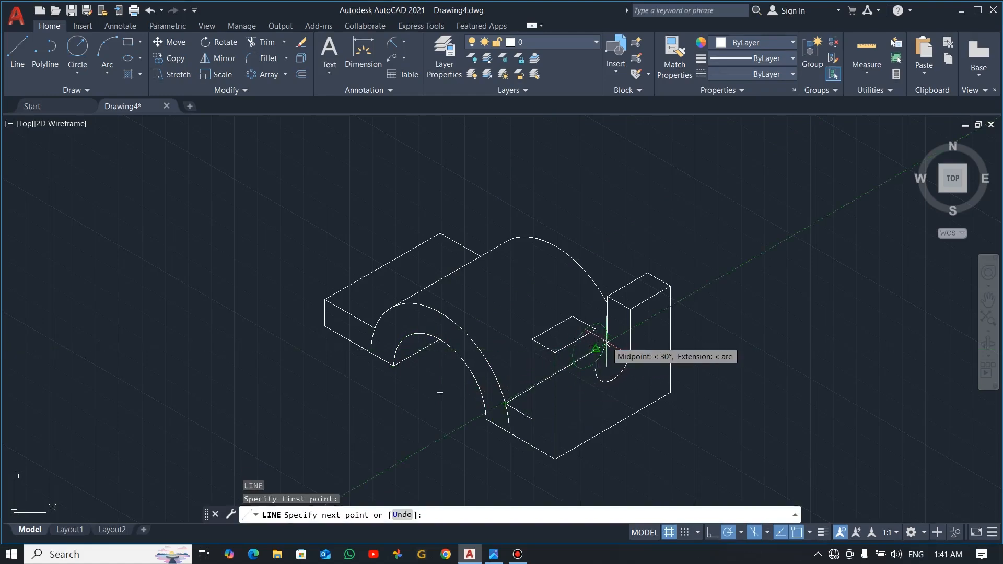
pyautogui.scroll(4, 606, 342)
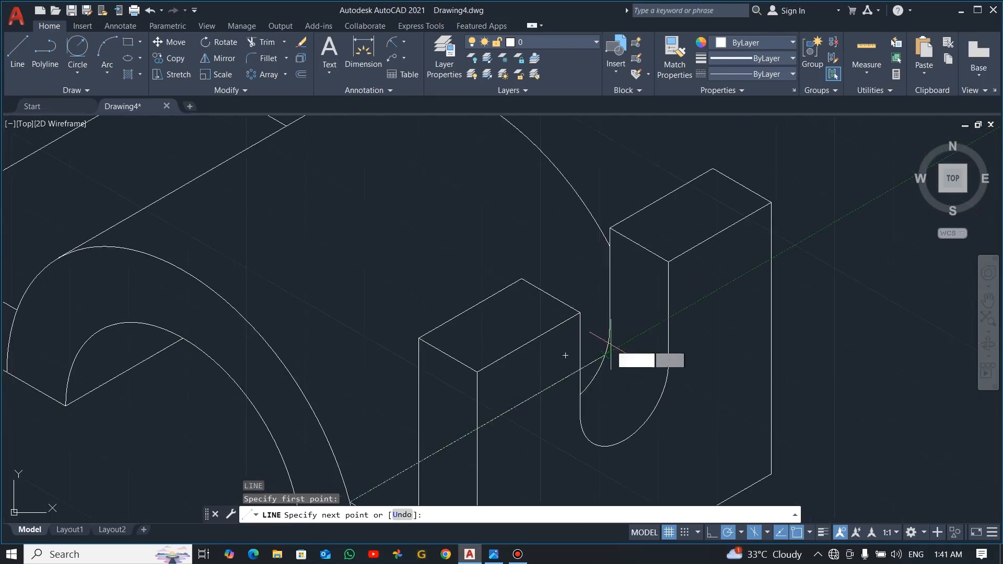
pyautogui.click(605, 355)
pyautogui.press('Escape')
pyautogui.scroll(-4, 585, 395)
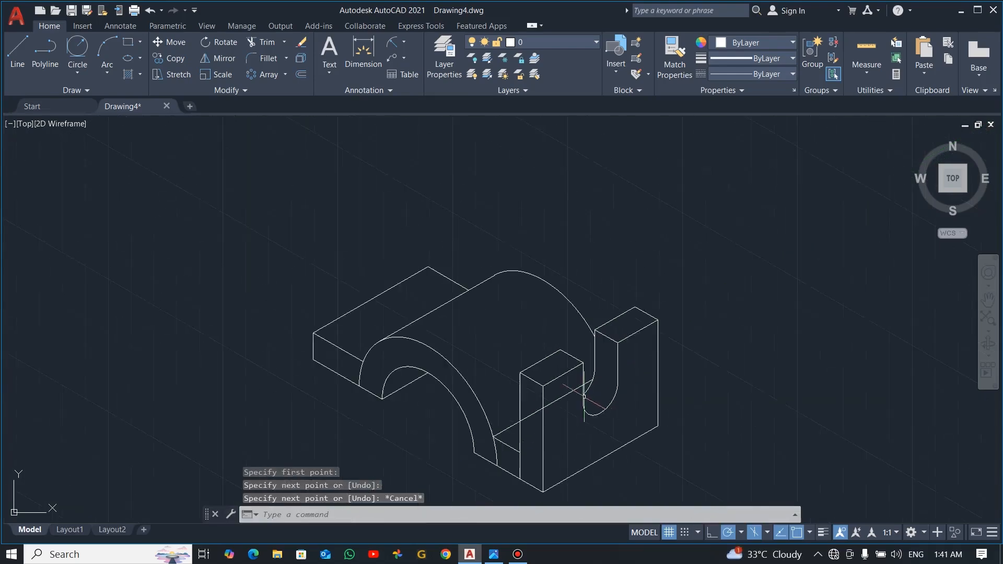
# Trim the new line where the upright plate hides it, plus the surplus arc ends and plate edge crossing the base's front face.
pyautogui.scroll(4, 561, 433)
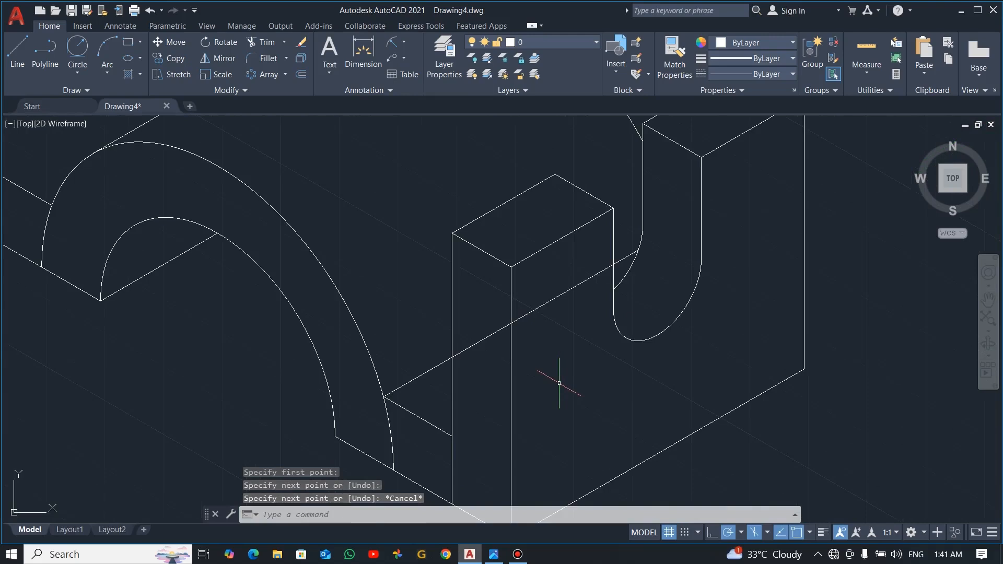
pyautogui.write('tr')
pyautogui.press('Return')
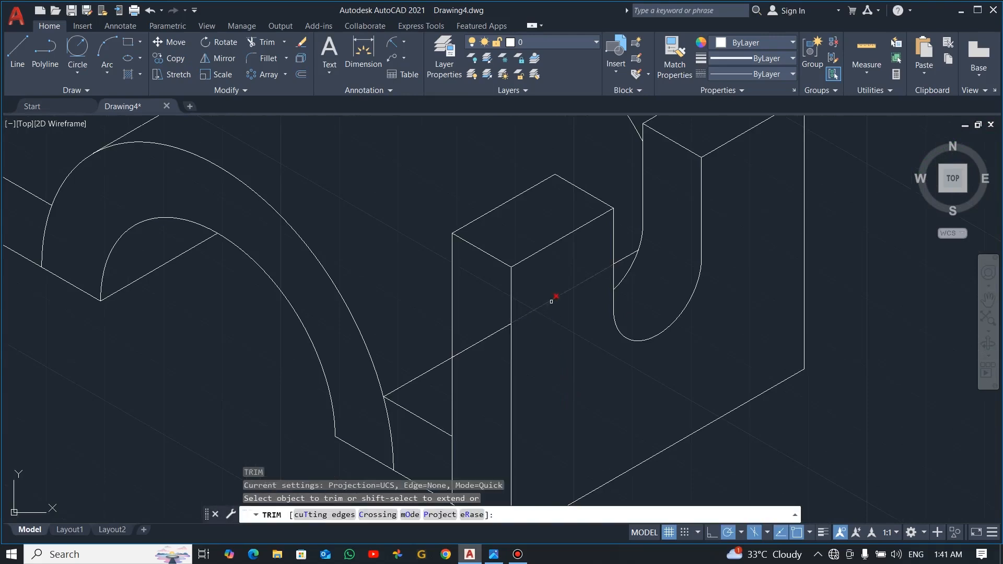
pyautogui.click(551, 301)
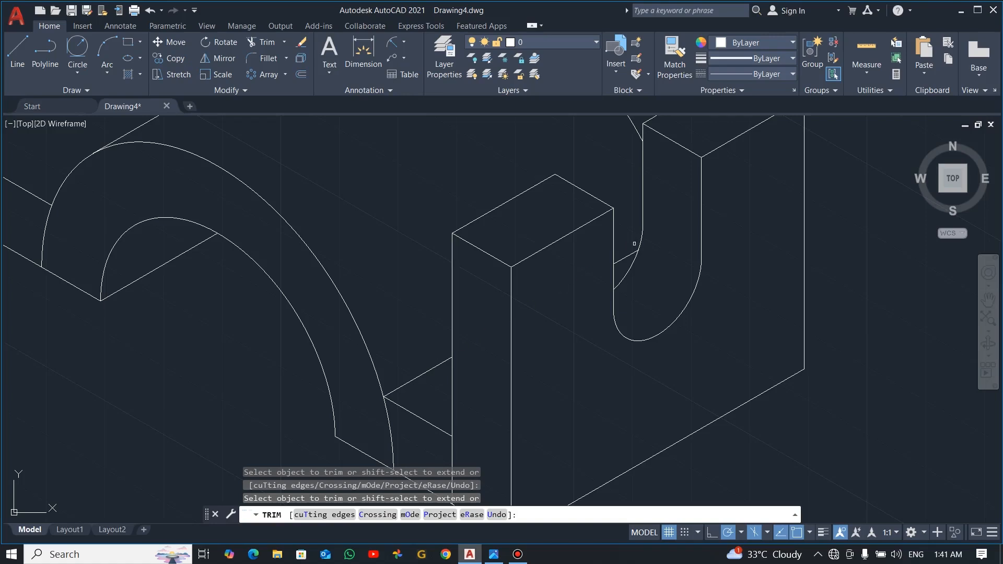
pyautogui.scroll(-4, 515, 321)
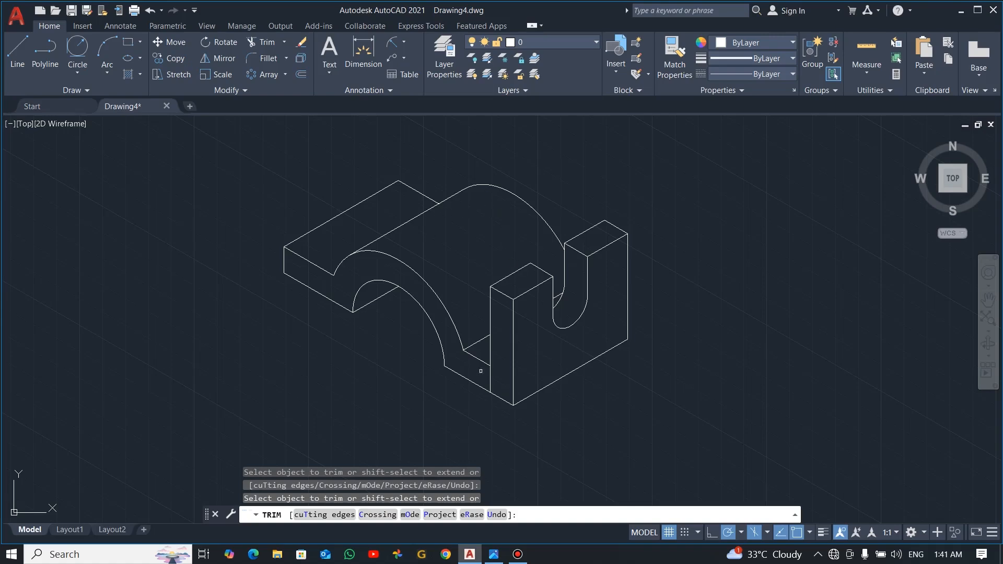
pyautogui.moveTo(294, 207); pyautogui.dragTo(293, 220, button='middle')
pyautogui.press('Escape')
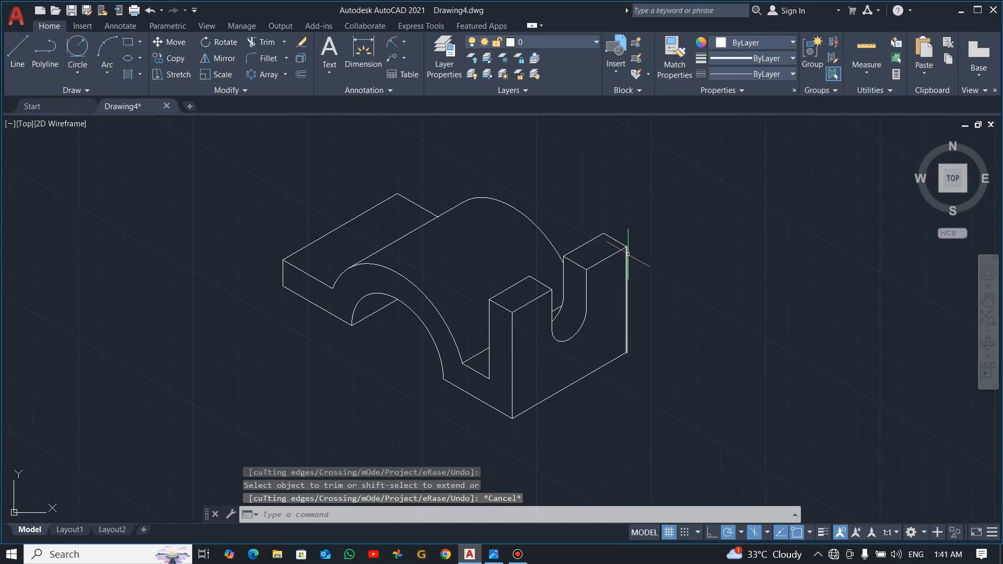
# Check the reference image, then draw a 12.5 construction line inward from 12.5 below the upright plate's outer top corner.
pyautogui.hotkey('alt', 'Tab')
pyautogui.click(627, 278)
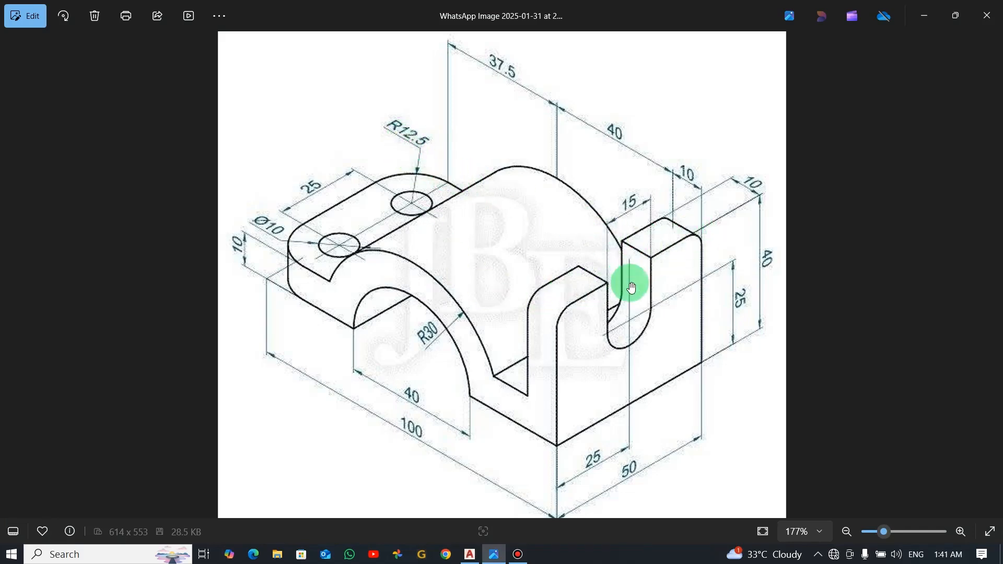
pyautogui.hotkey('alt', 'Tab')
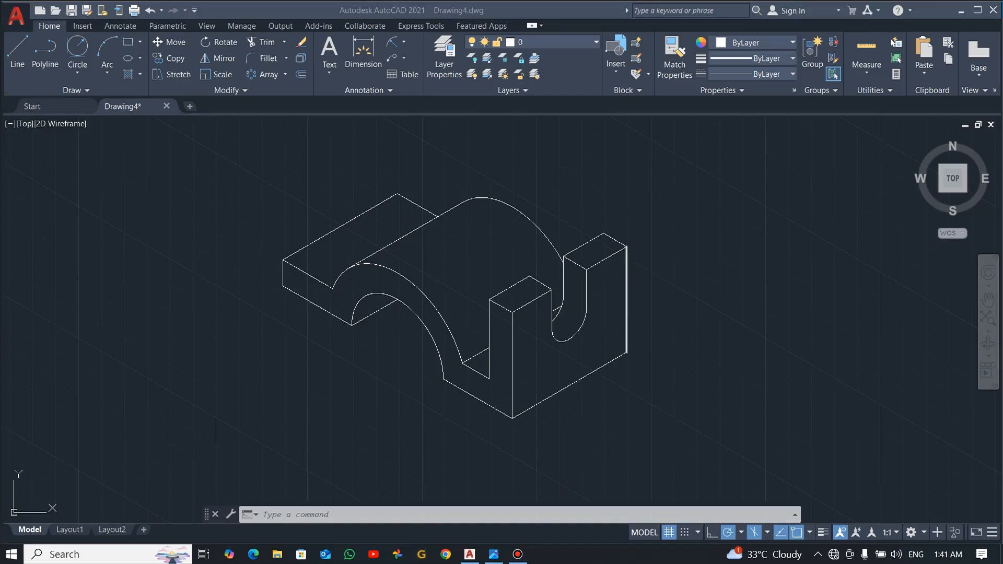
pyautogui.click(16, 50)
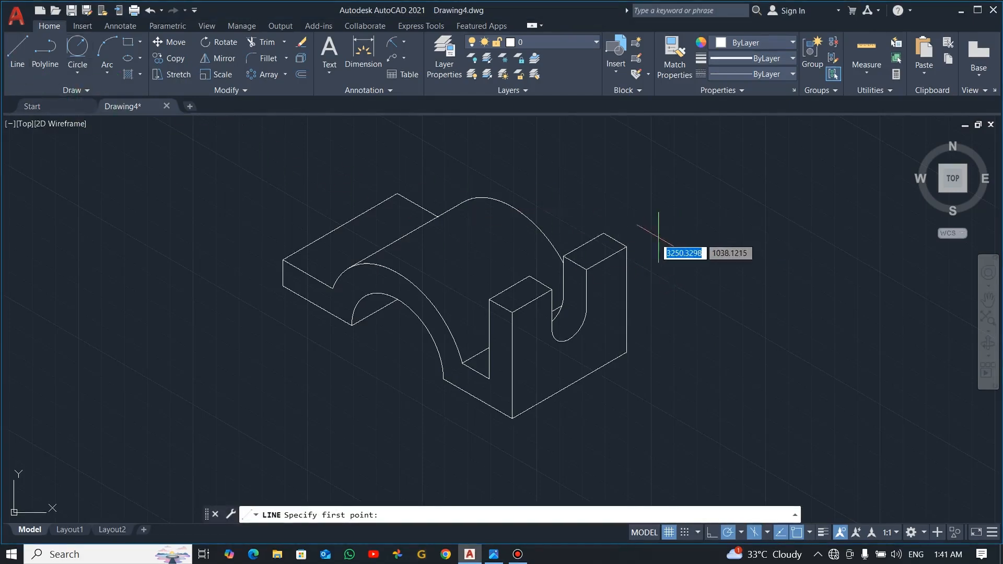
pyautogui.scroll(2, 644, 256)
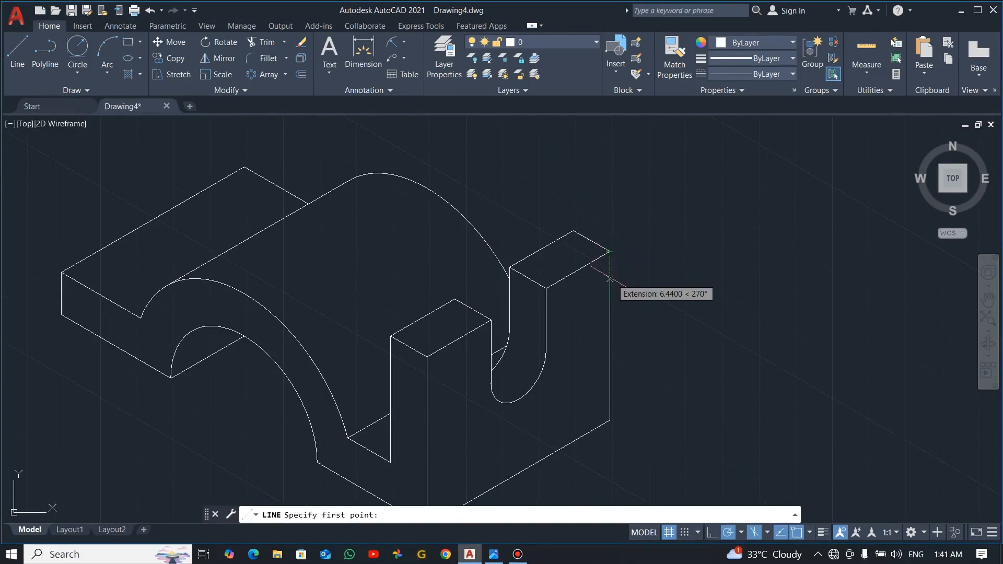
pyautogui.write('12.5')
pyautogui.press('Return')
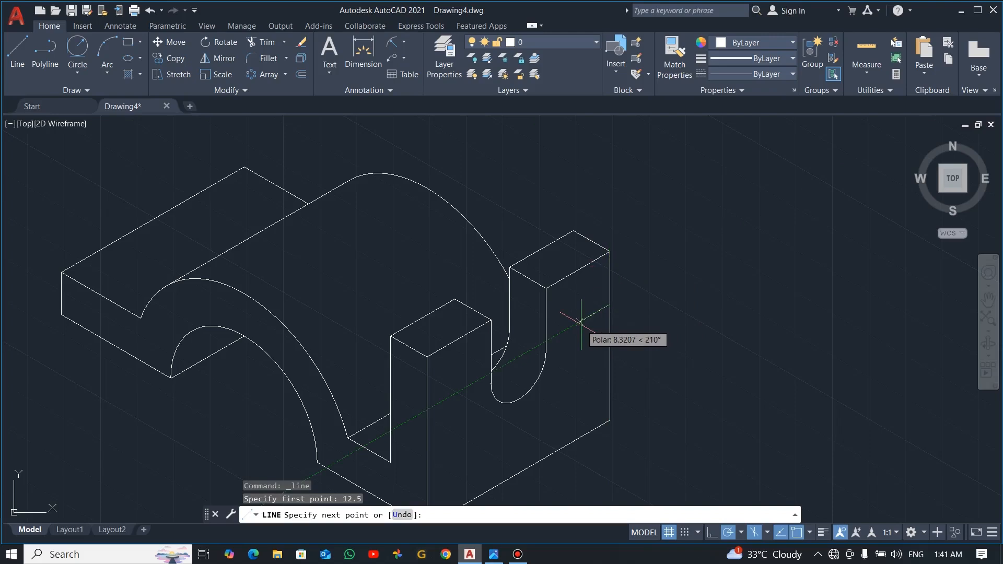
pyautogui.write('12.')
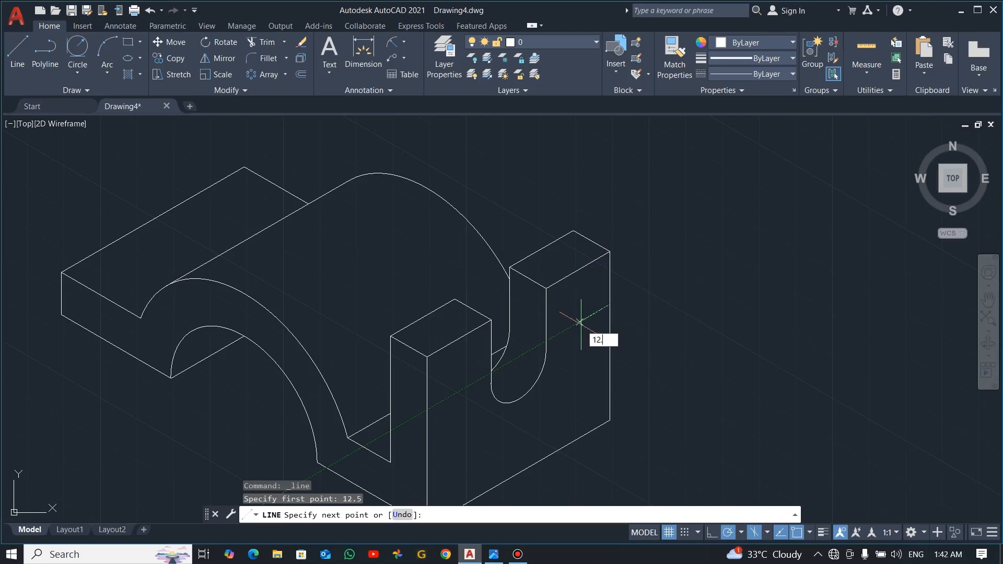
pyautogui.press('Return')
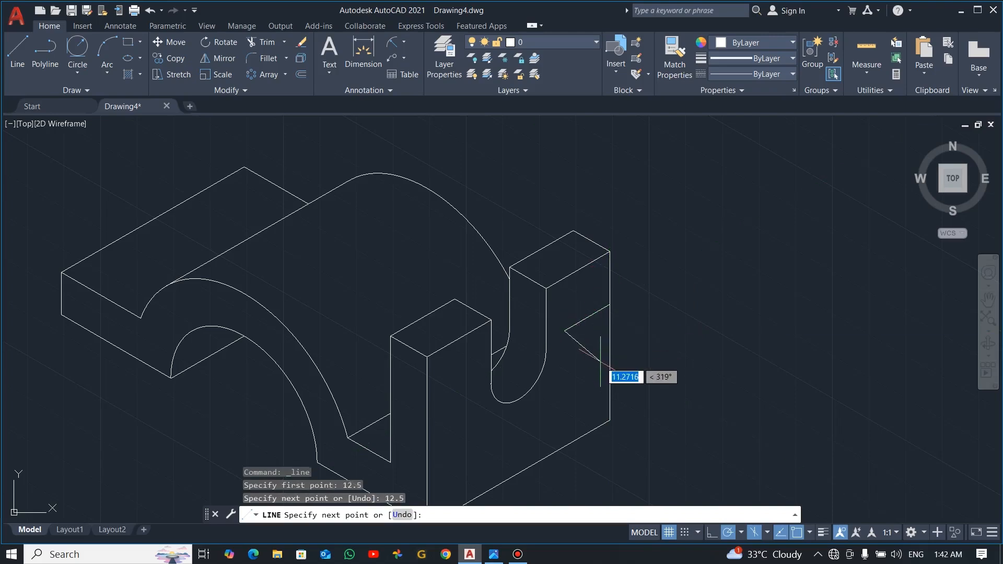
pyautogui.press('Escape')
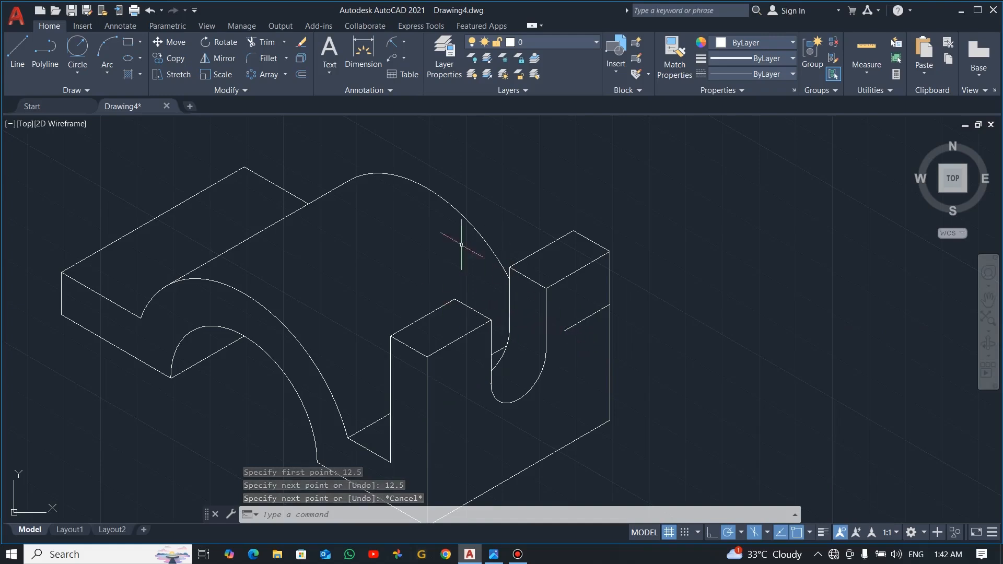
# Draw a 12.5 radius isocircle on the right isoplane, centred on the construction line's inner end.
pyautogui.click(139, 57)
pyautogui.click(165, 114)
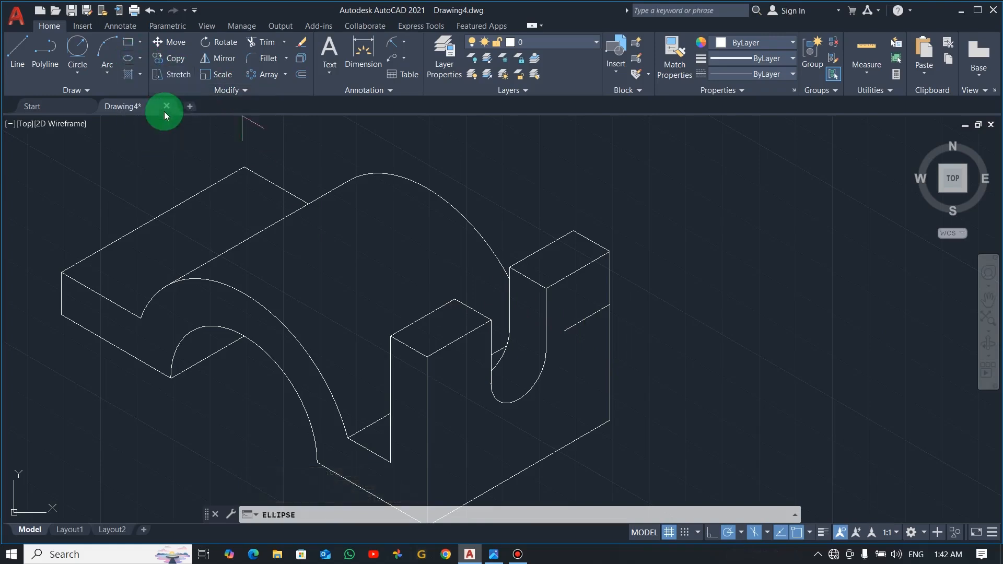
pyautogui.click(536, 515)
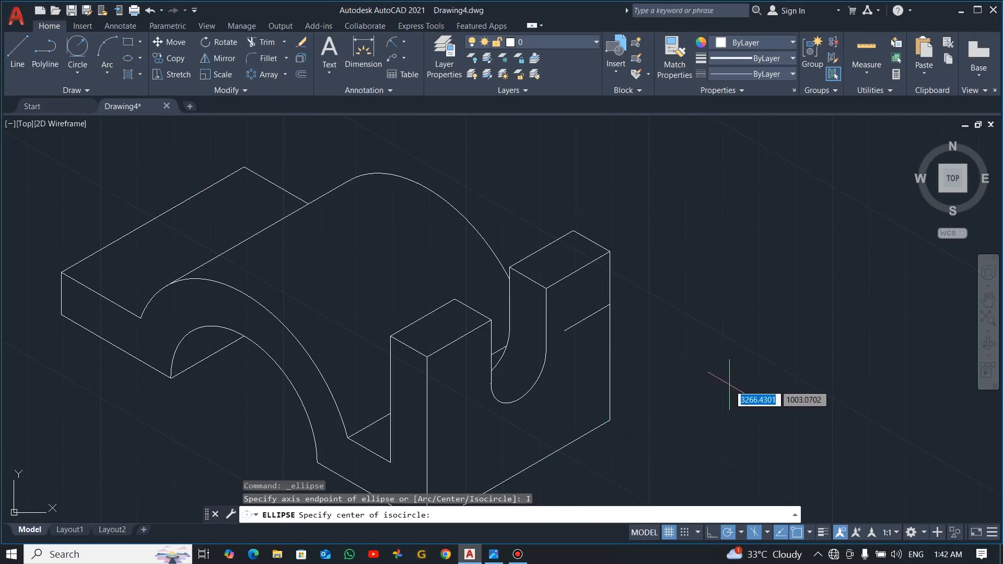
pyautogui.press('F5')
pyautogui.press('F5')
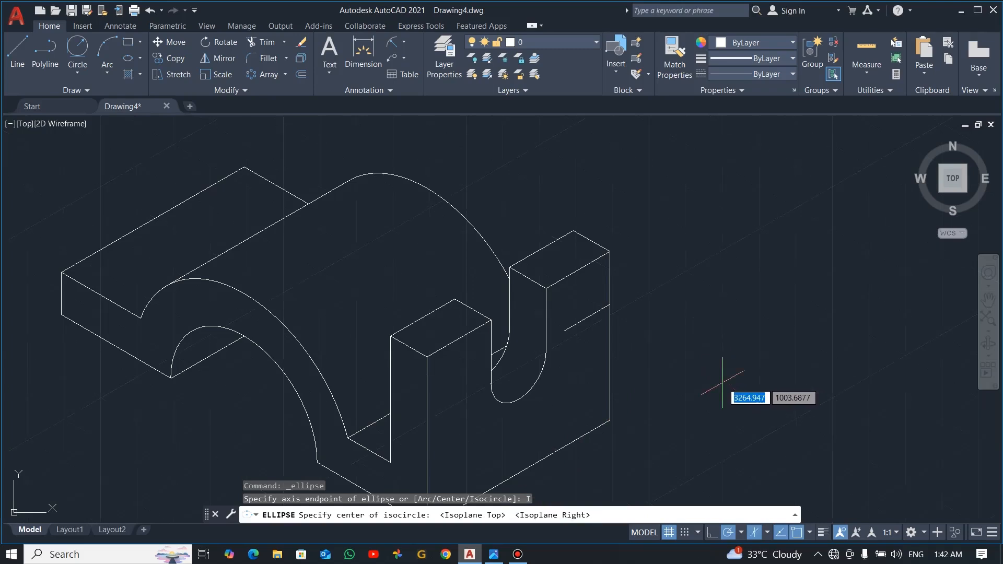
pyautogui.click(564, 330)
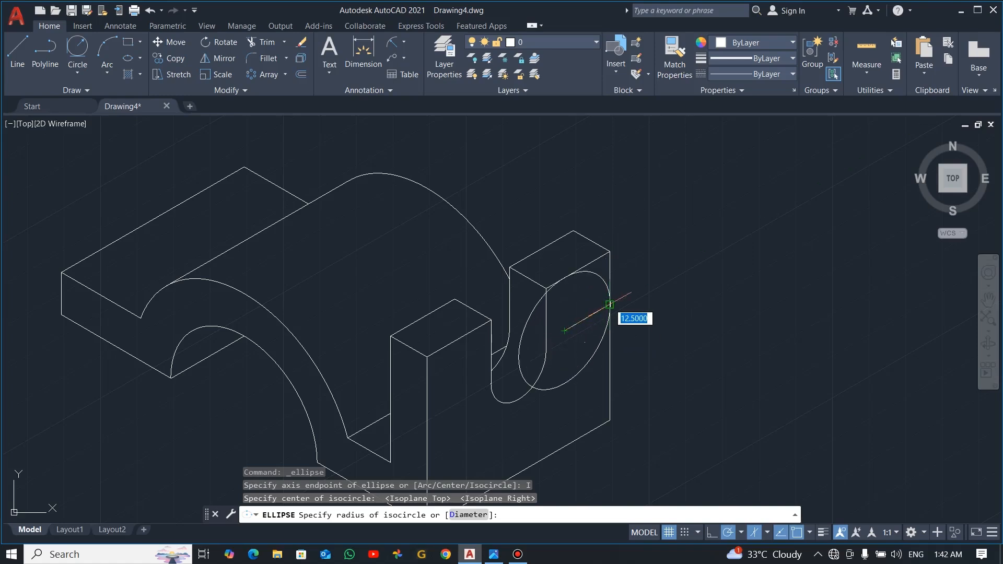
pyautogui.click(610, 305)
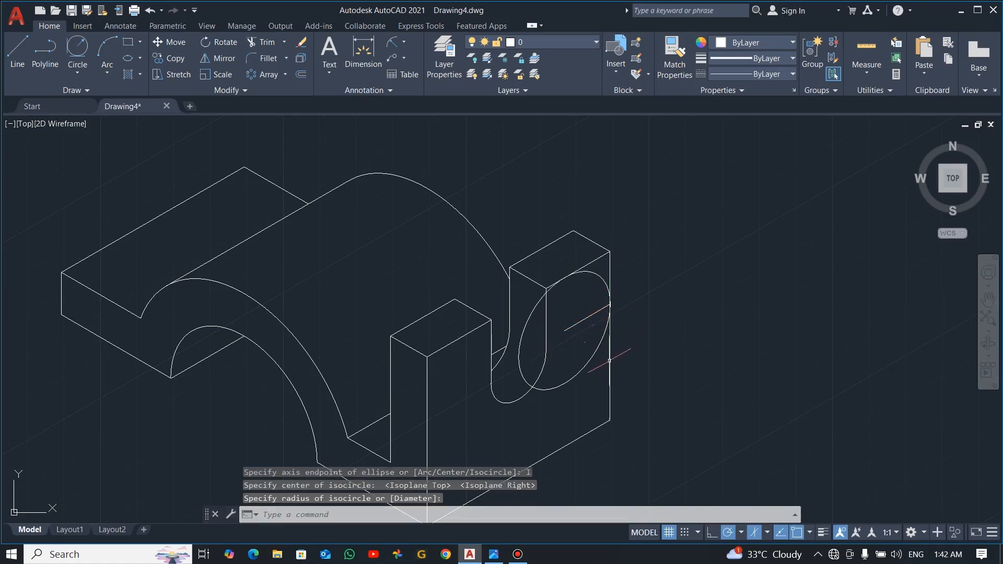
# Trim the isocircle down to the arc rounding the upright plate's outer top corner.
pyautogui.write('tr')
pyautogui.press('Return')
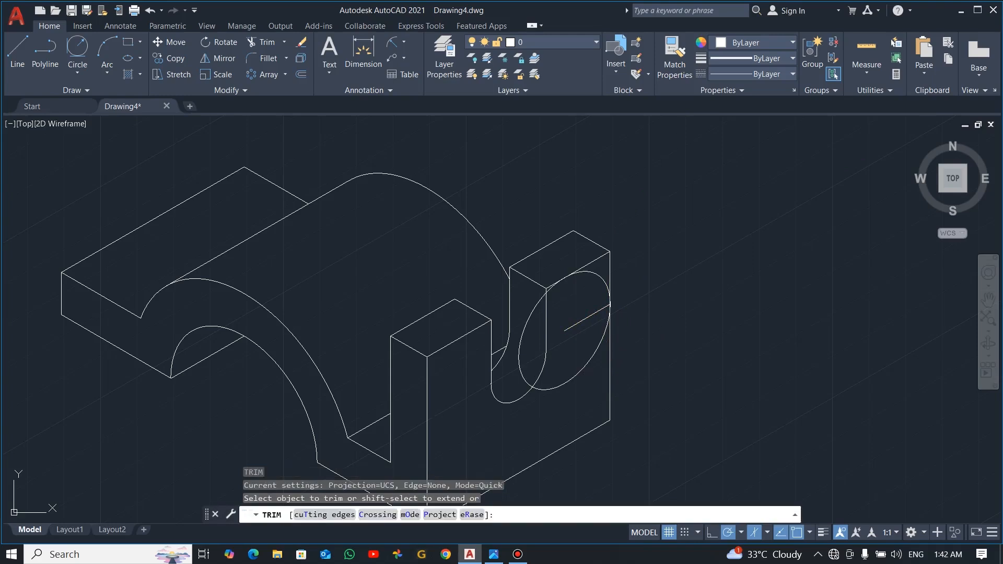
pyautogui.moveTo(587, 384); pyautogui.dragTo(578, 361)
pyautogui.press('Return')
pyautogui.click(535, 308)
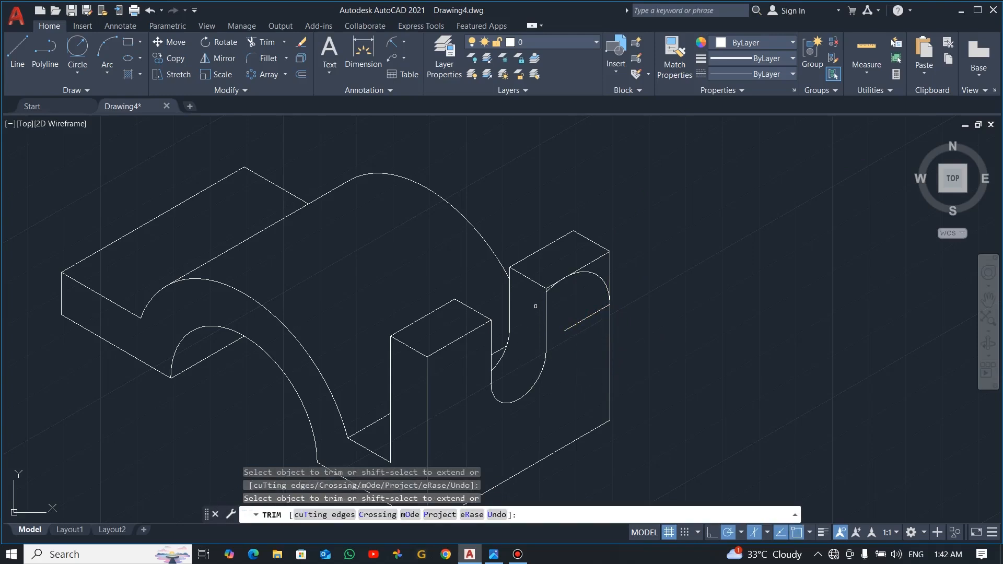
pyautogui.scroll(6, 569, 283)
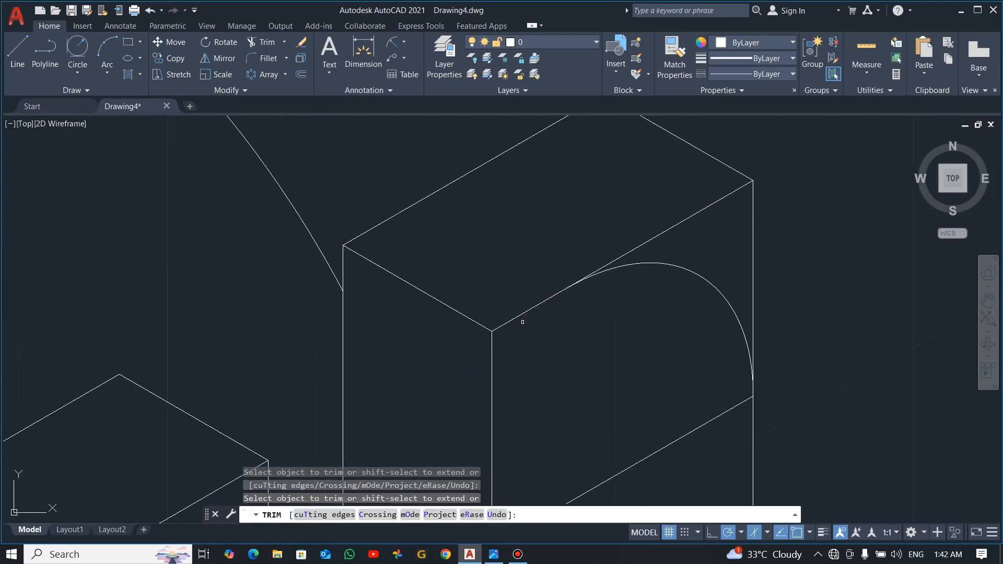
pyautogui.scroll(-4, 523, 322)
pyautogui.press('Escape')
# Copy the corner arc 10 units at 150° to the upright plate's rear face.
pyautogui.click(608, 319)
pyautogui.write('co')
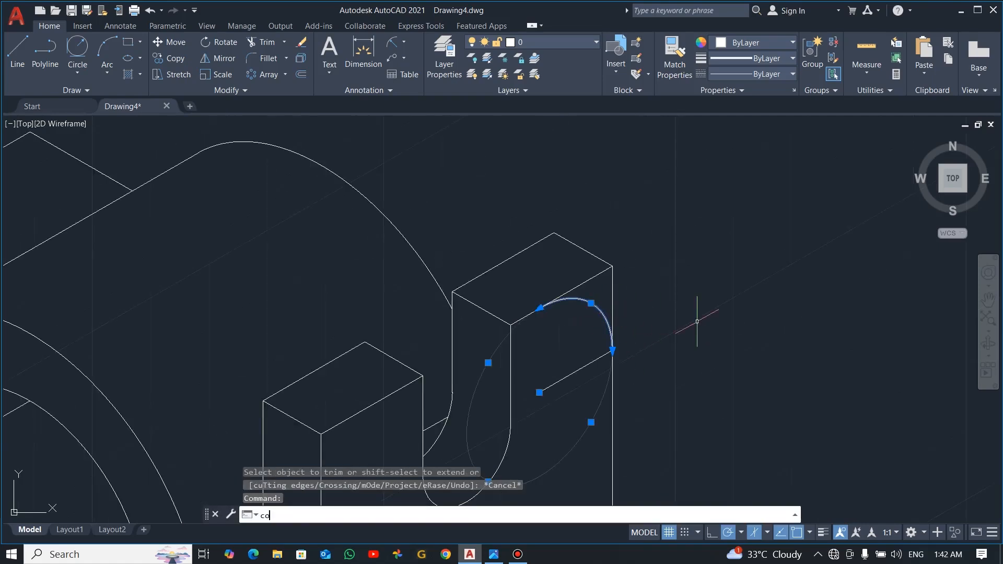
pyautogui.press('Return')
pyautogui.click(700, 364)
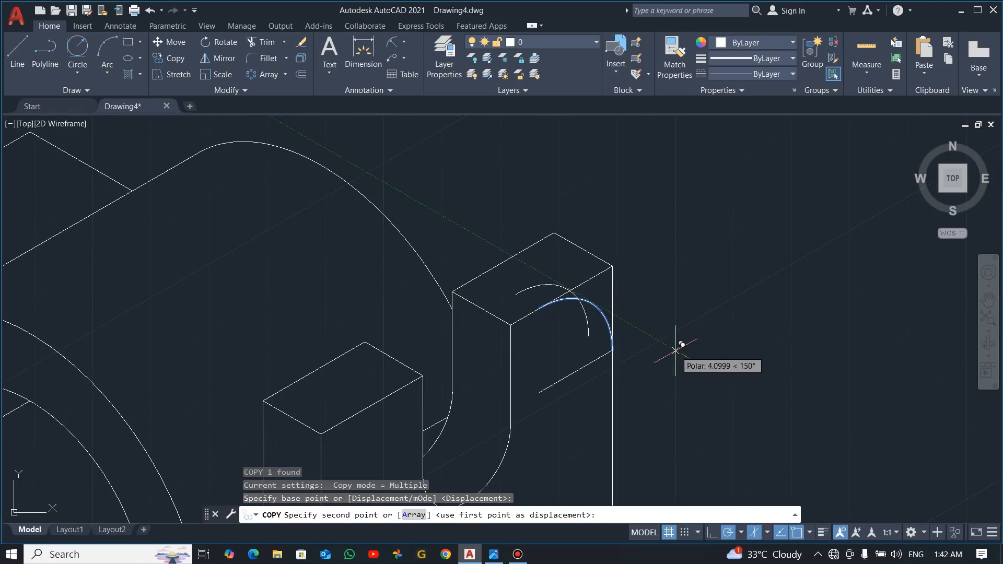
pyautogui.write('10')
pyautogui.press('Return')
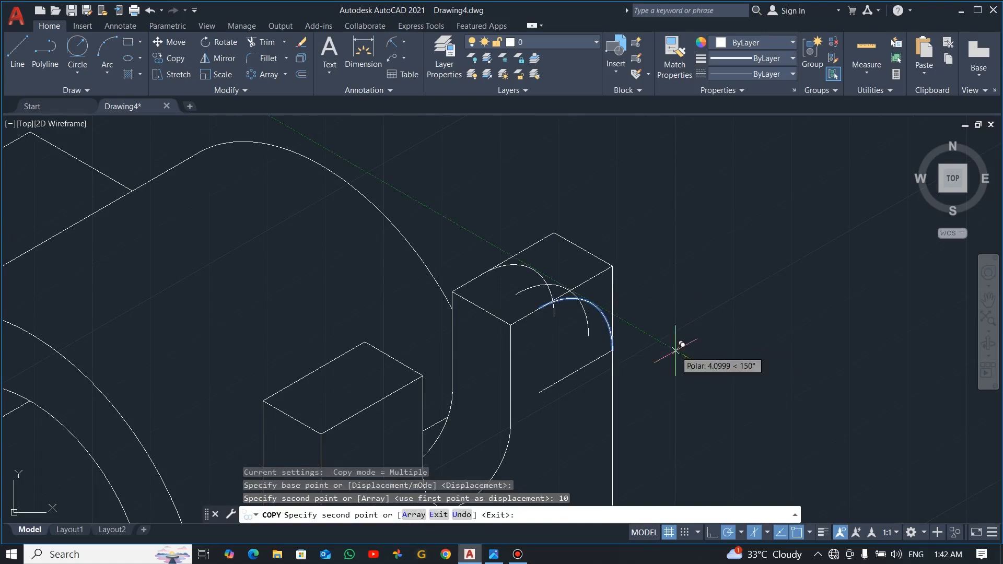
pyautogui.press('Escape')
# Trim the sharp corner edges and arc overhang around the two arcs of the upright plate's far top corner.
pyautogui.write('tr')
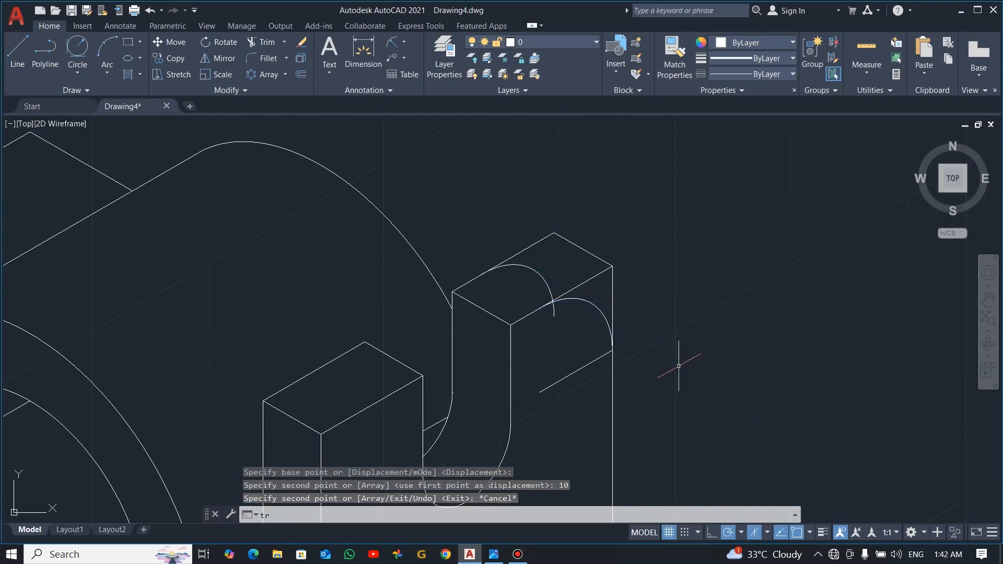
pyautogui.press('Return')
pyautogui.moveTo(504, 234)
pyautogui.mouseDown()
pyautogui.moveTo(638, 314)
pyautogui.moveTo(637, 292)
pyautogui.mouseUp()
pyautogui.moveTo(600, 259); pyautogui.dragTo(585, 277)
pyautogui.scroll(8, 547, 309)
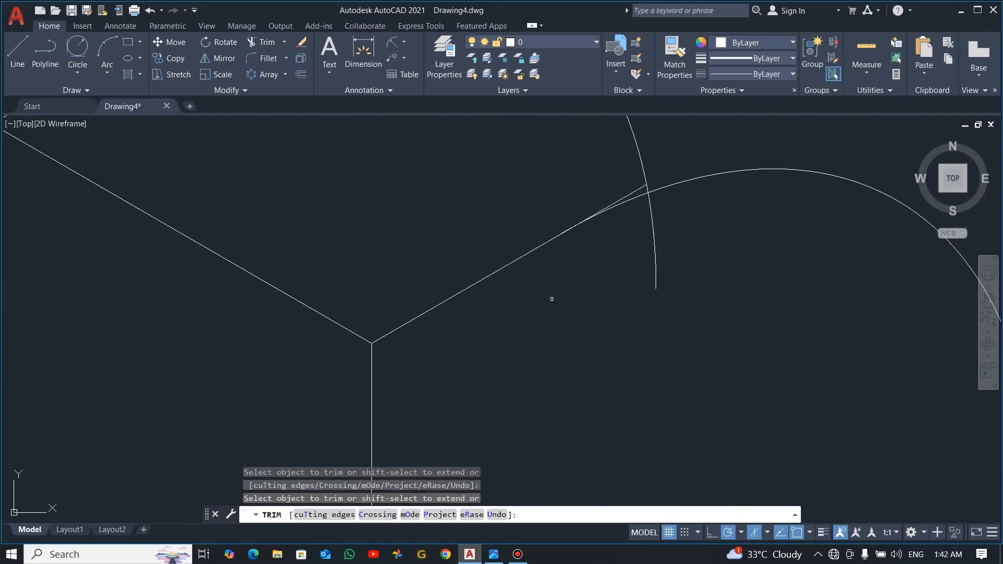
pyautogui.scroll(-7, 635, 192)
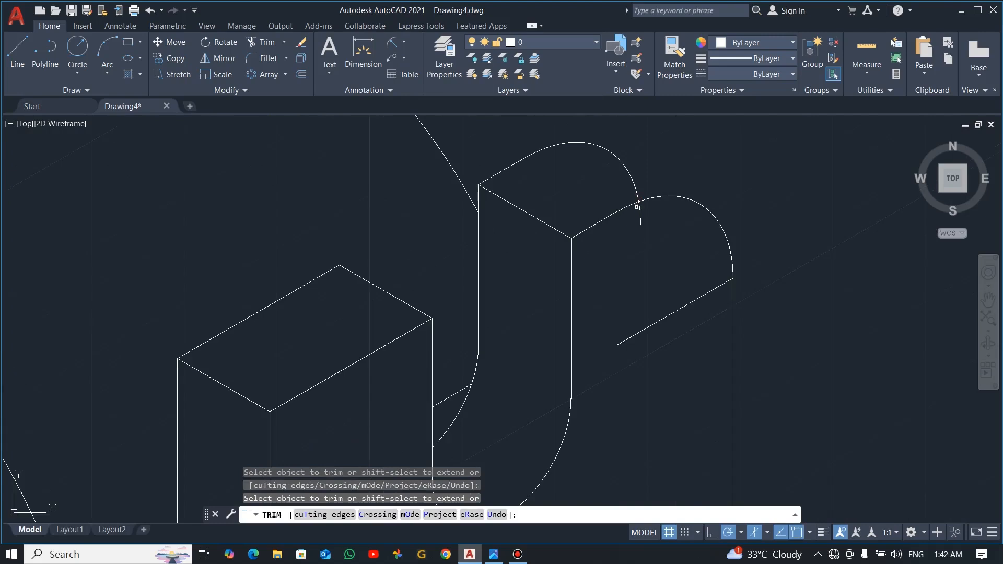
pyautogui.scroll(-5, 641, 215)
pyautogui.scroll(5, 668, 180)
pyautogui.press('Escape')
# Draw a line connecting the outer curves of the front and rear arcs on the upright plate's rounded far corner.
pyautogui.write('1')
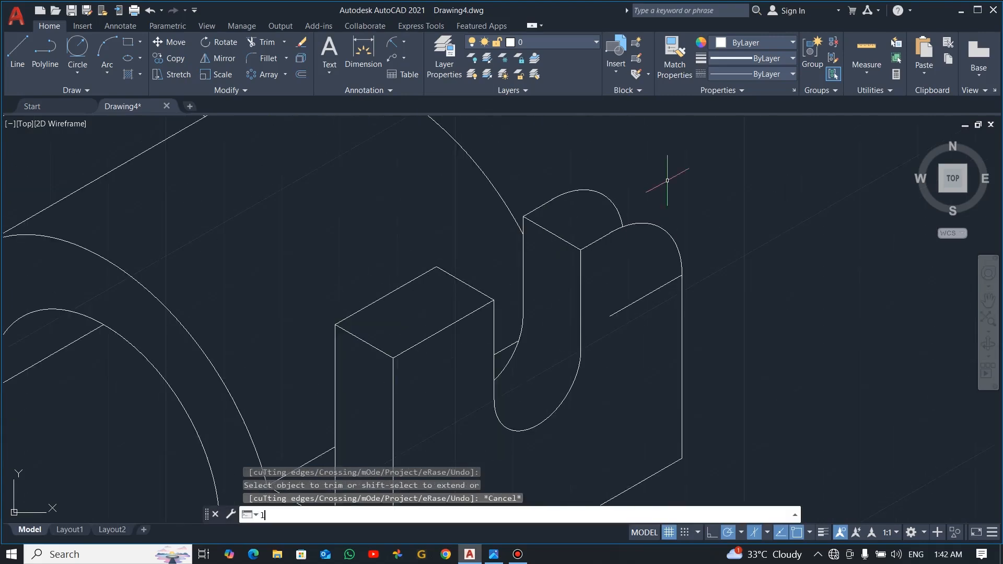
pyautogui.press('Return')
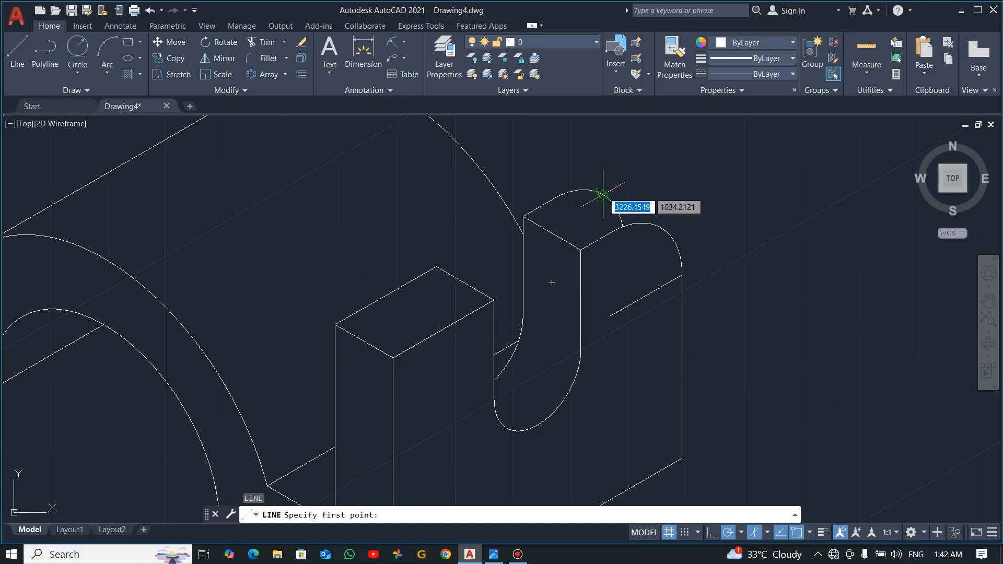
pyautogui.click(602, 193)
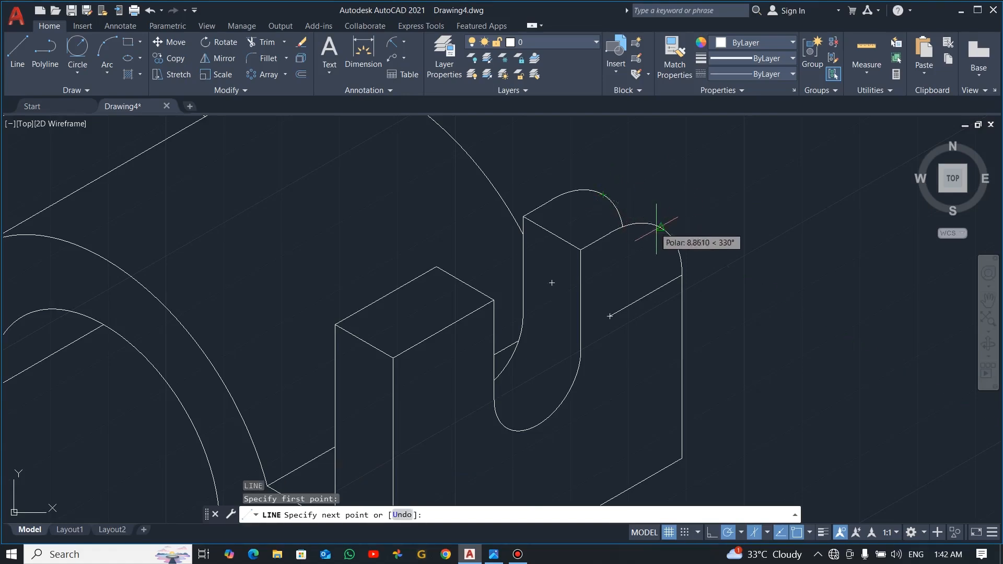
pyautogui.click(660, 227)
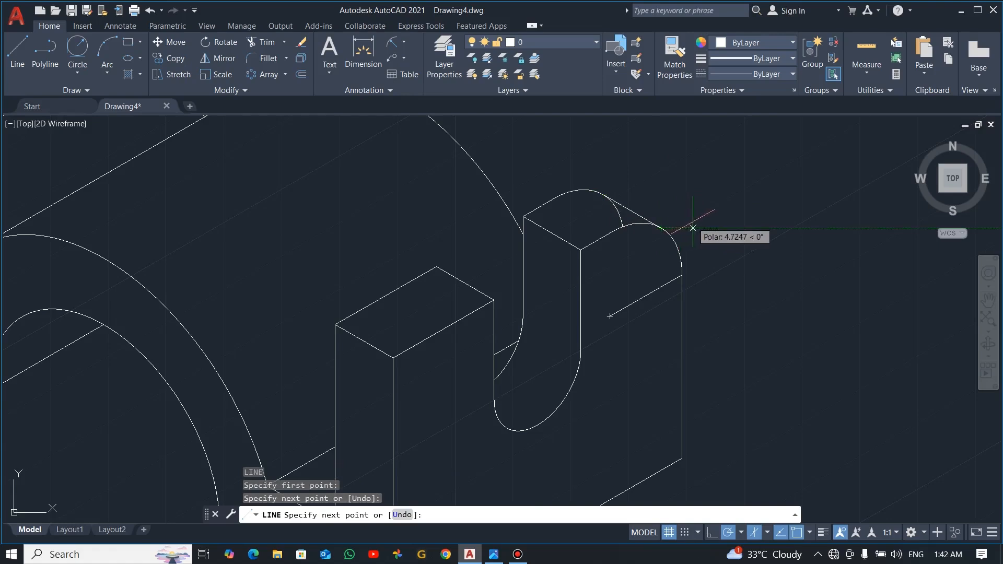
pyautogui.press('Escape')
# Trim the hidden part of the rear arc behind the connecting line and remove the far corner's construction line.
pyautogui.write('tr')
pyautogui.press('Return')
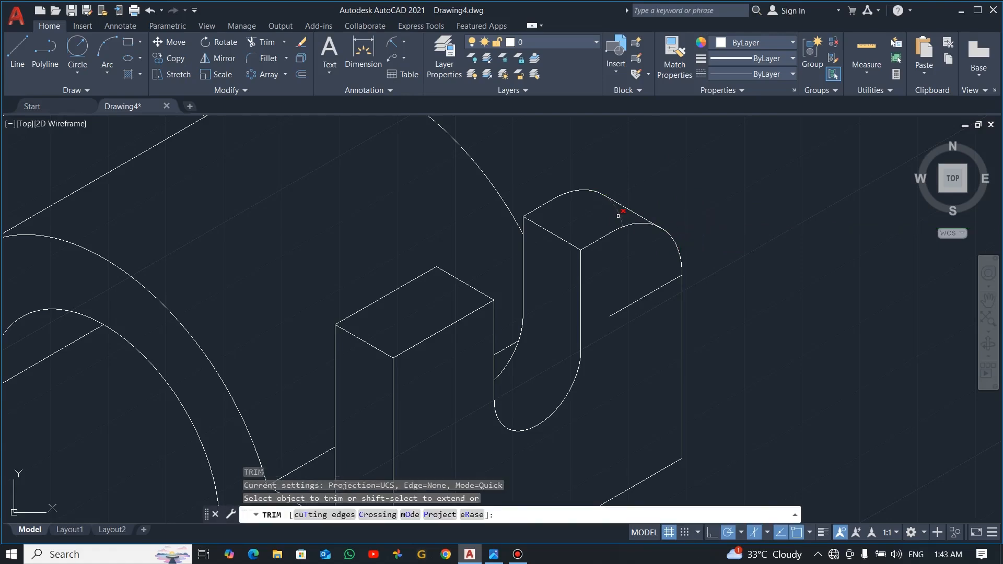
pyautogui.click(620, 215)
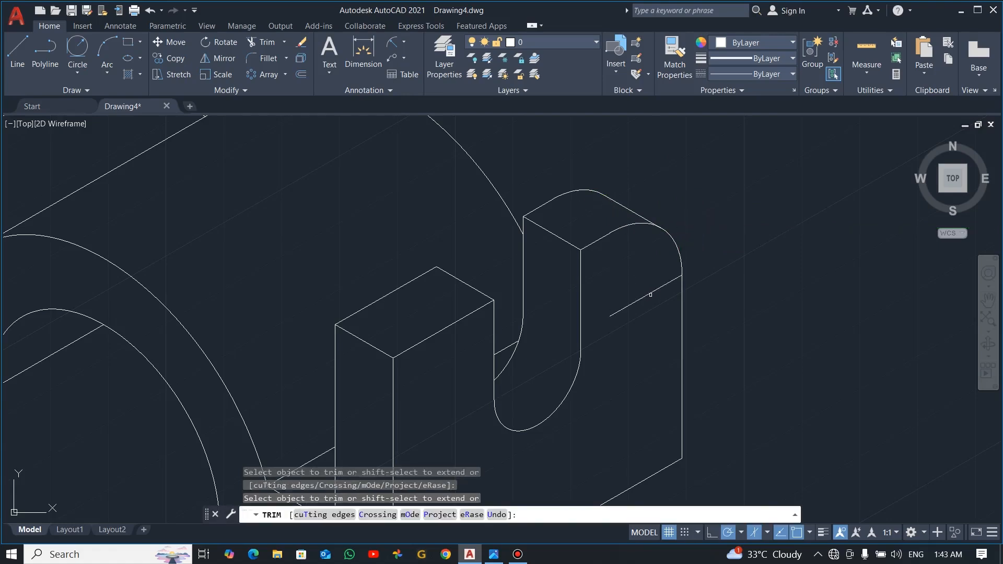
pyautogui.scroll(-2, 651, 291)
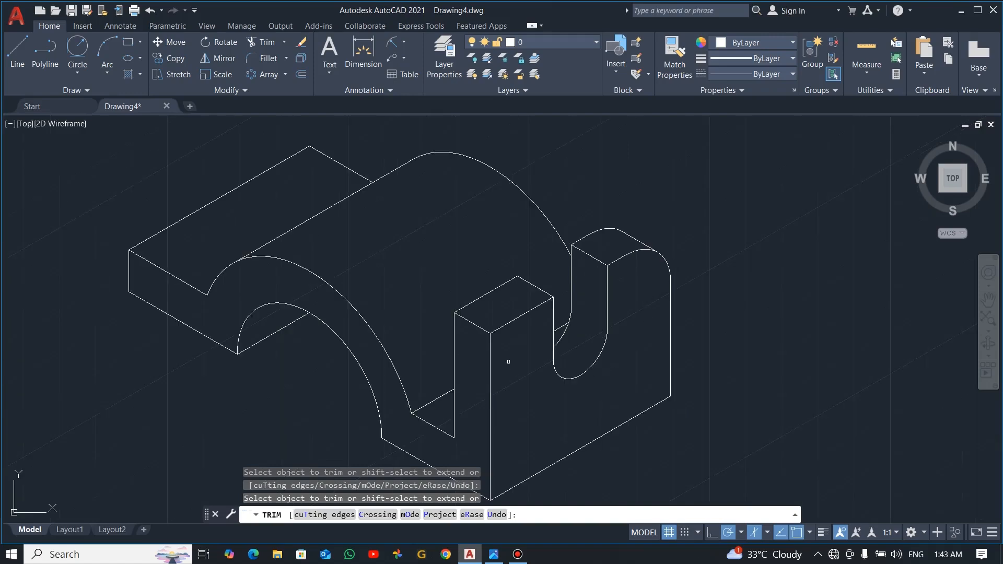
pyautogui.press('Escape')
# Draw a 12.5 construction line inward from 12.5 below the near top corner of the upright plate's outer face.
pyautogui.write('l')
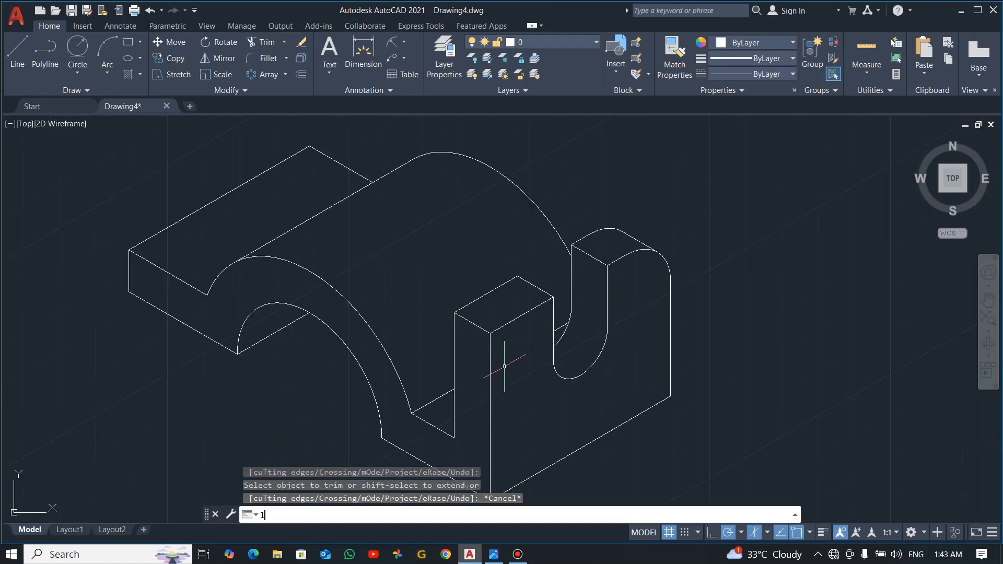
pyautogui.press('Return')
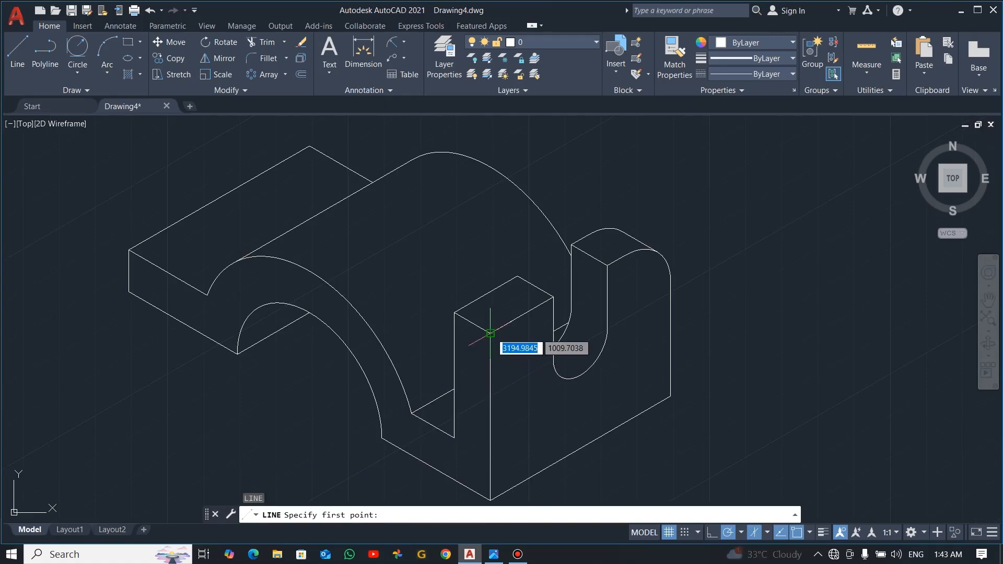
pyautogui.write('12.5')
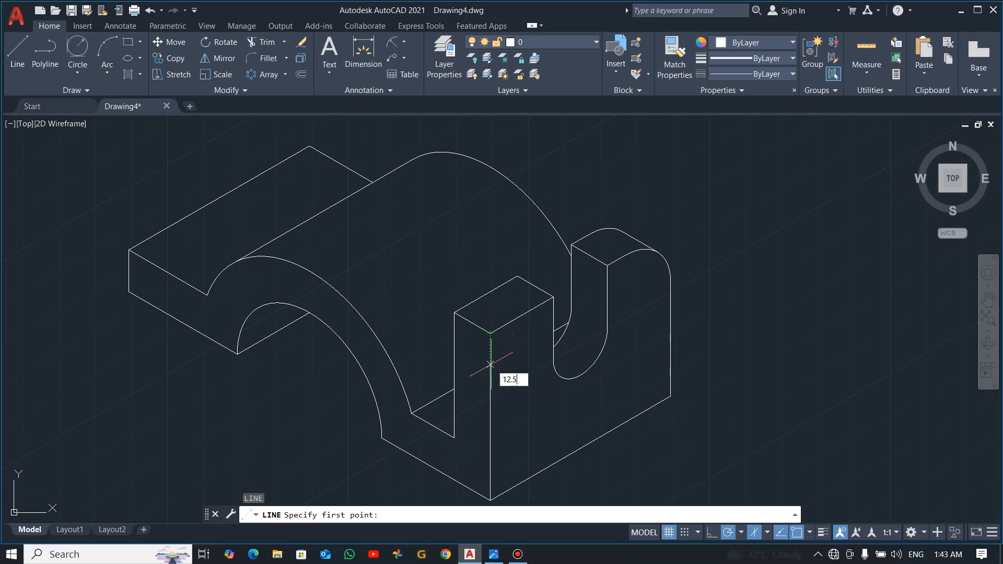
pyautogui.press('Return')
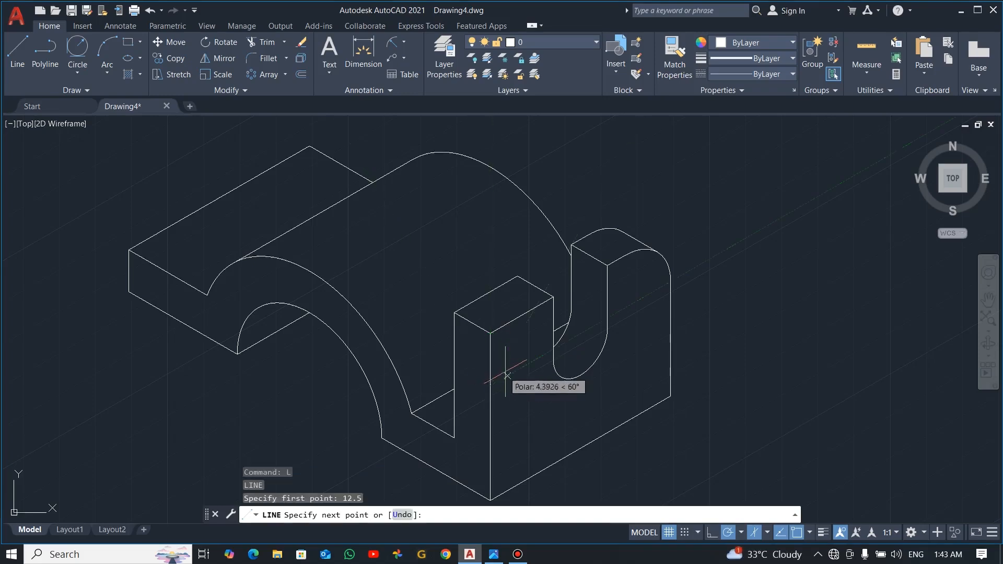
pyautogui.write('12.5')
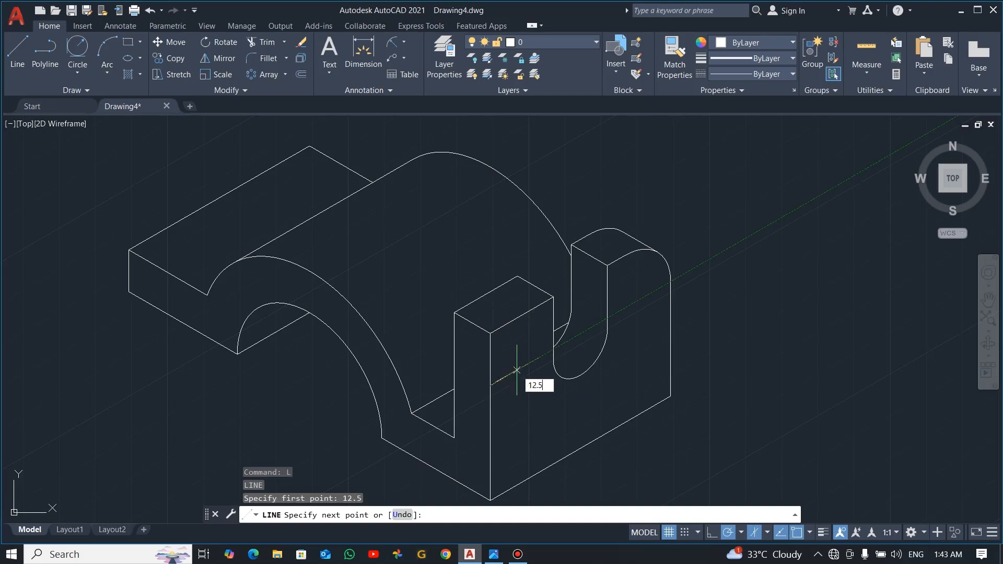
pyautogui.press('Return')
pyautogui.press('Escape')
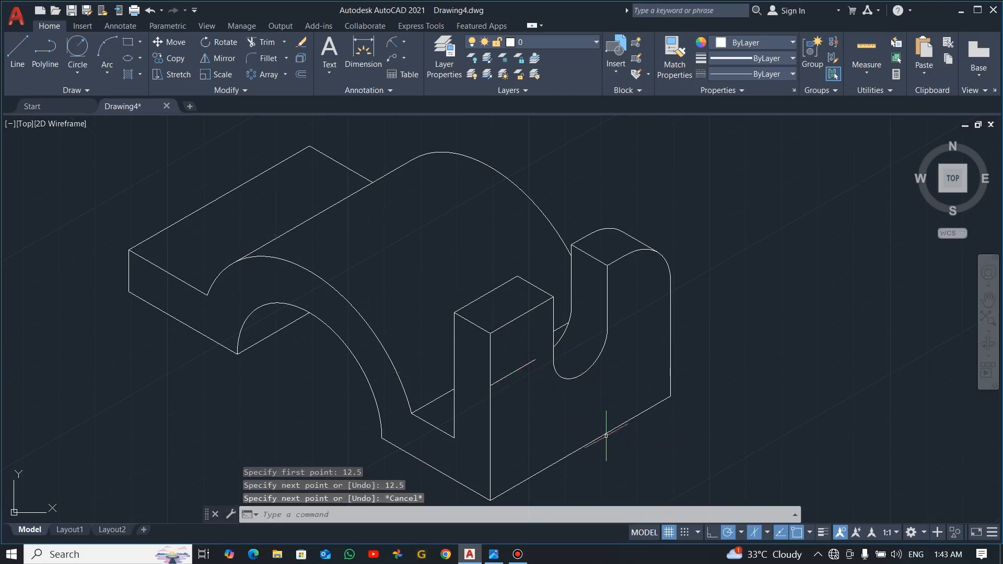
pyautogui.rightClick(515, 369)
pyautogui.press('Escape')
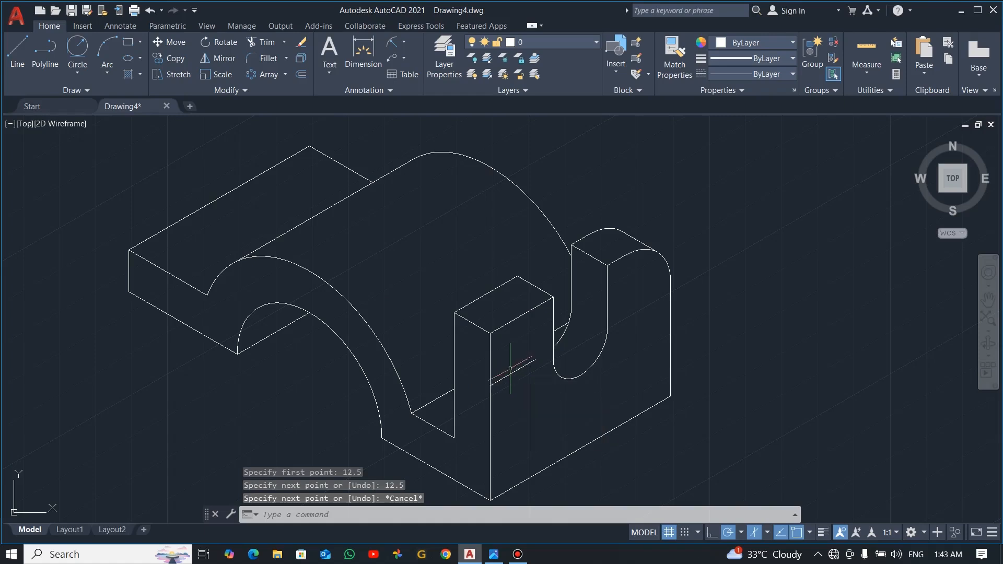
# Draw an isocircle centred on the near construction line's inner end, with its radius reaching the plate's vertical edge.
pyautogui.click(140, 58)
pyautogui.click(161, 108)
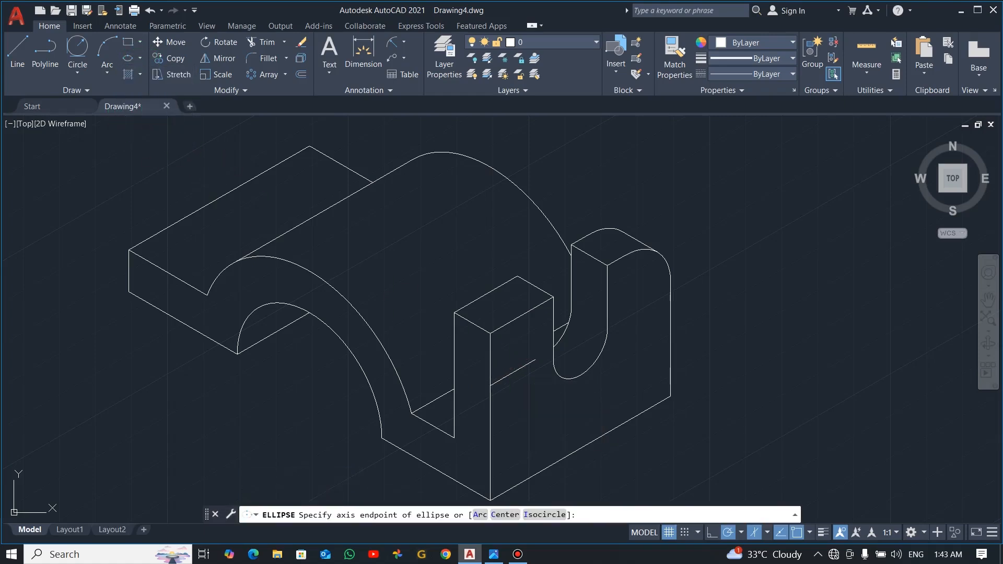
pyautogui.click(547, 516)
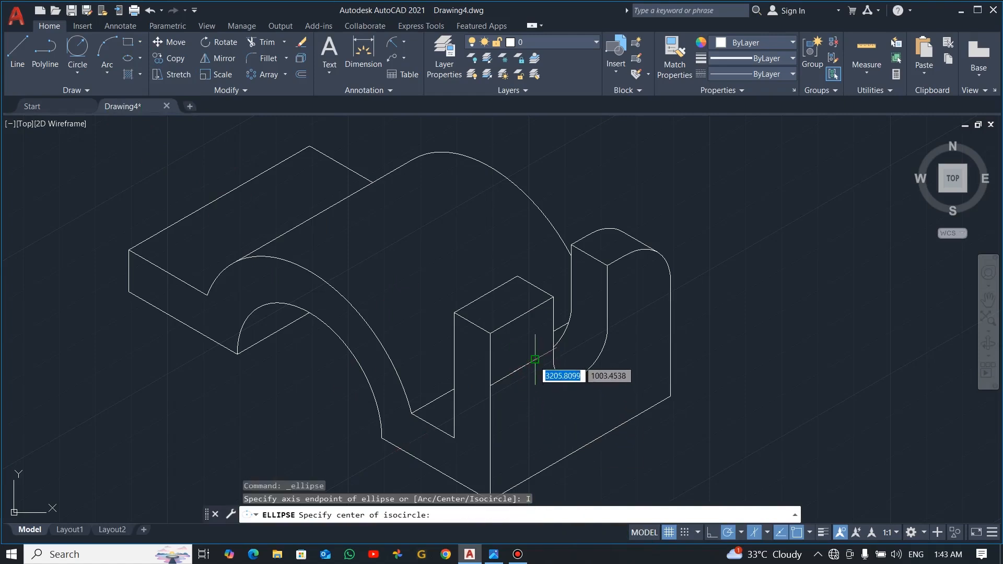
pyautogui.click(535, 359)
pyautogui.click(490, 384)
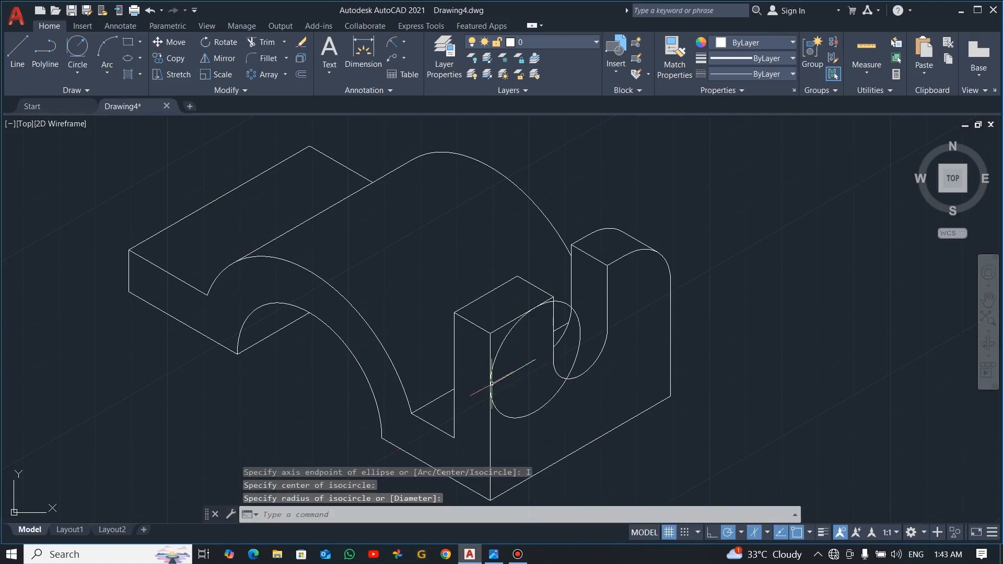
pyautogui.press('Escape')
# Trim the isocircle down to the arc rounding the near top corner of the upright plate's outer face.
pyautogui.write('tr')
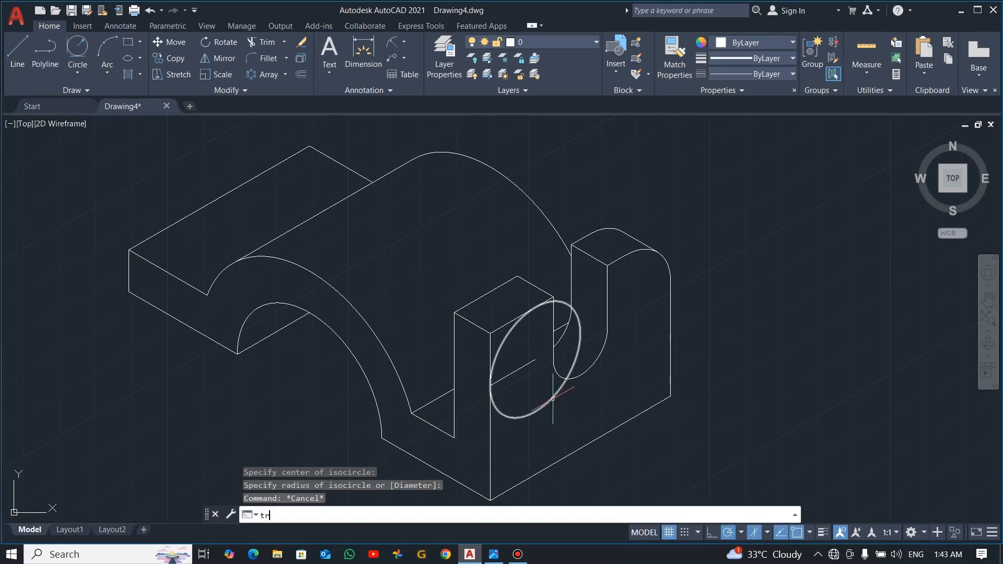
pyautogui.press('Return')
pyautogui.moveTo(553, 403)
pyautogui.mouseDown()
pyautogui.moveTo(544, 410)
pyautogui.moveTo(544, 392)
pyautogui.mouseUp()
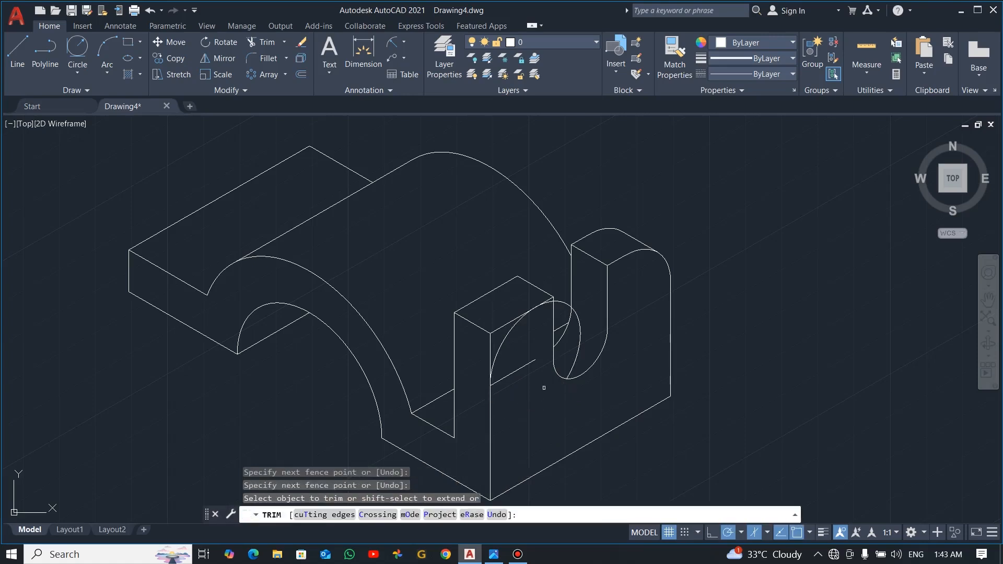
pyautogui.click(564, 303)
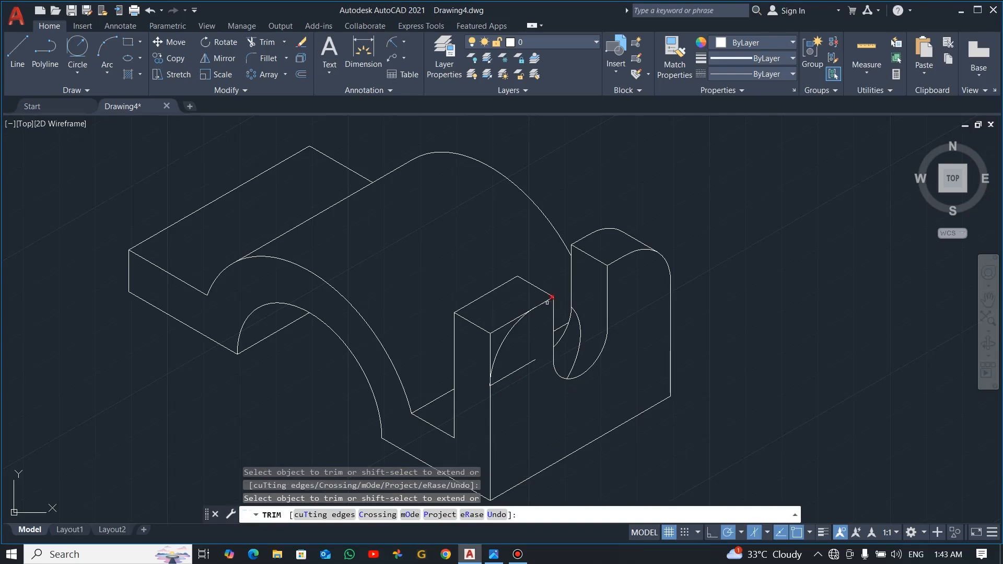
pyautogui.scroll(6, 548, 302)
pyautogui.scroll(-6, 556, 297)
pyautogui.scroll(2, 600, 339)
pyautogui.press('Escape')
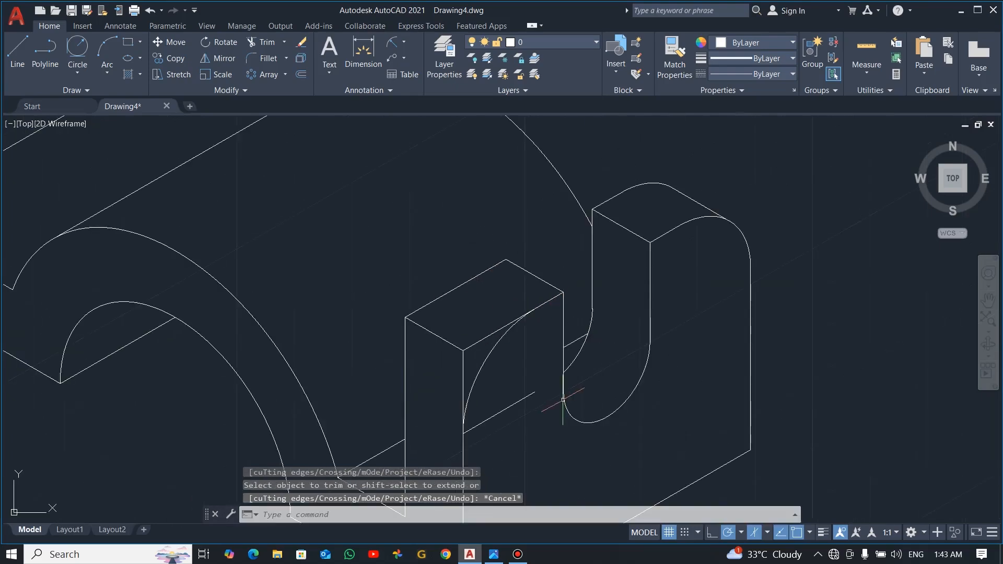
# Copy the near corner arc 10 units at 150° to the upright plate's rear face.
pyautogui.click(488, 360)
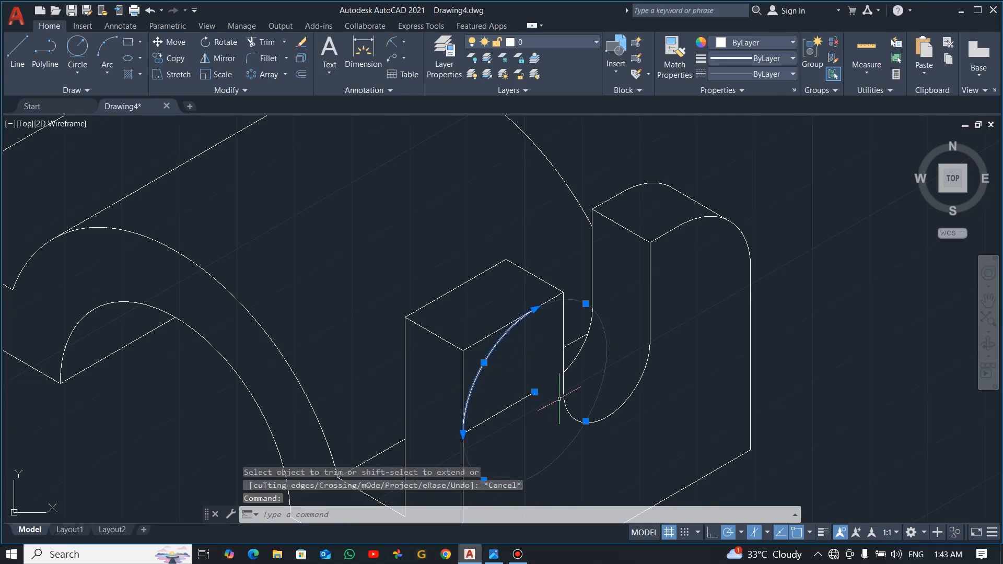
pyautogui.write('c')
pyautogui.press('Return')
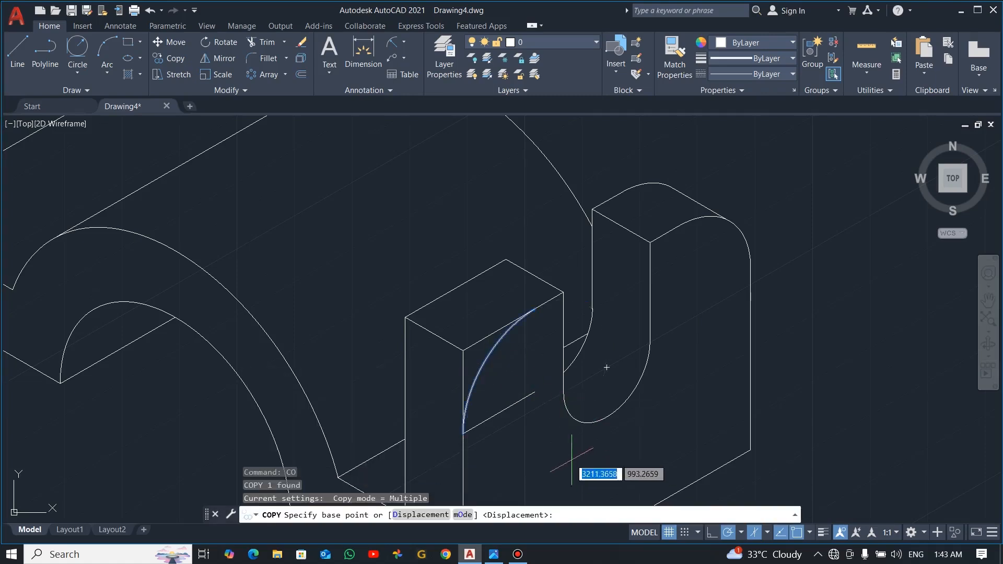
pyautogui.click(559, 441)
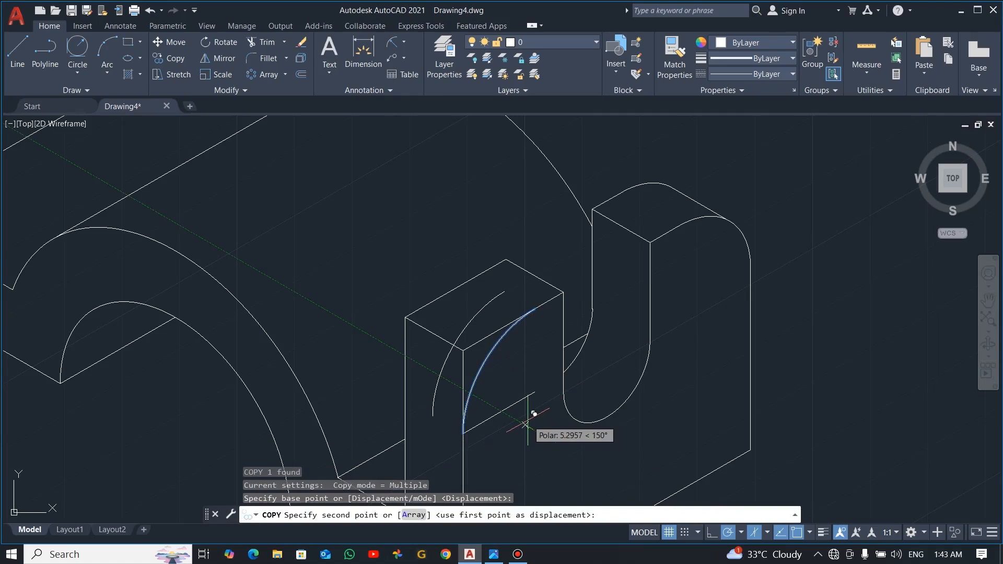
pyautogui.write('10')
pyautogui.press('Return')
pyautogui.scroll(-2, 531, 414)
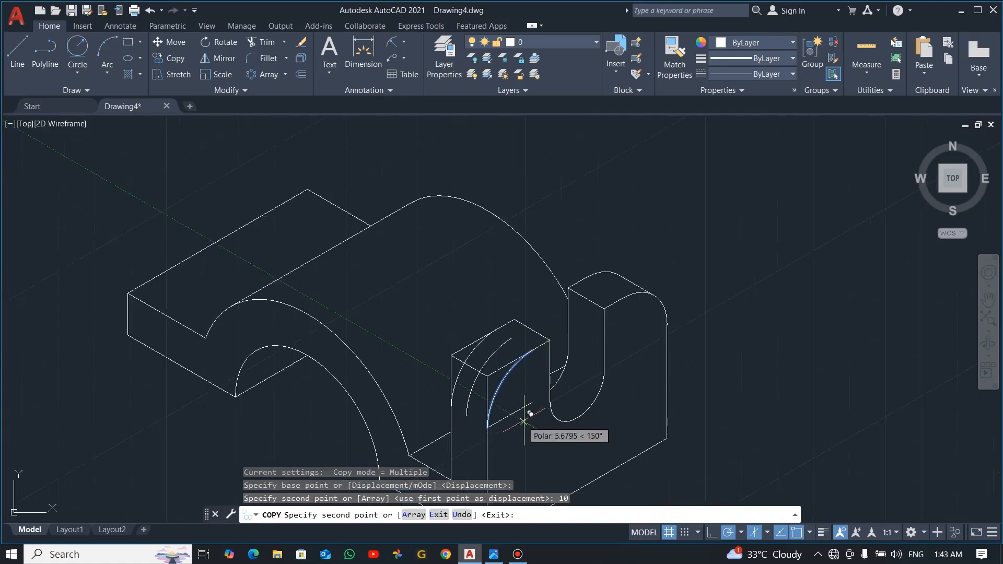
pyautogui.moveTo(531, 445); pyautogui.dragTo(529, 390, button='middle')
pyautogui.press('Escape')
# Trim the sharp edges outside both near corner arcs and remove the leftover corner and construction lines.
pyautogui.write('t')
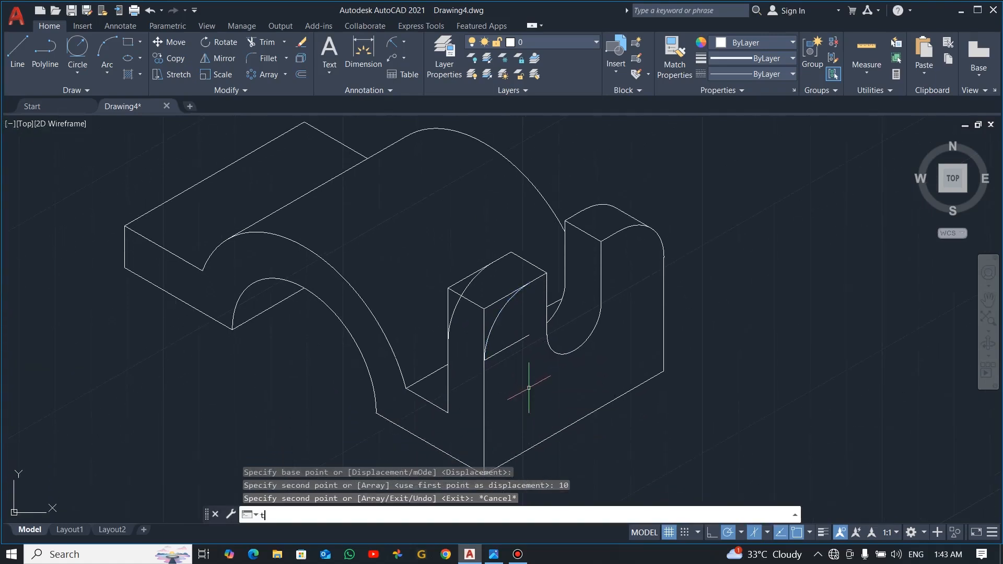
pyautogui.write('r')
pyautogui.press('Return')
pyautogui.moveTo(500, 294); pyautogui.dragTo(481, 314)
pyautogui.click(463, 279)
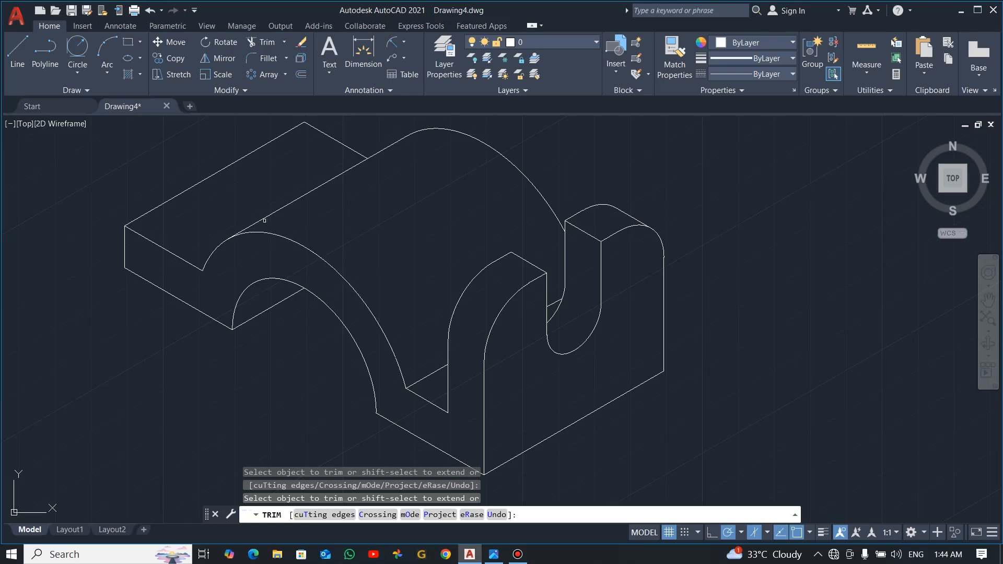
pyautogui.scroll(2, 228, 171)
pyautogui.moveTo(259, 208); pyautogui.dragTo(372, 311, button='middle')
pyautogui.press('Escape')
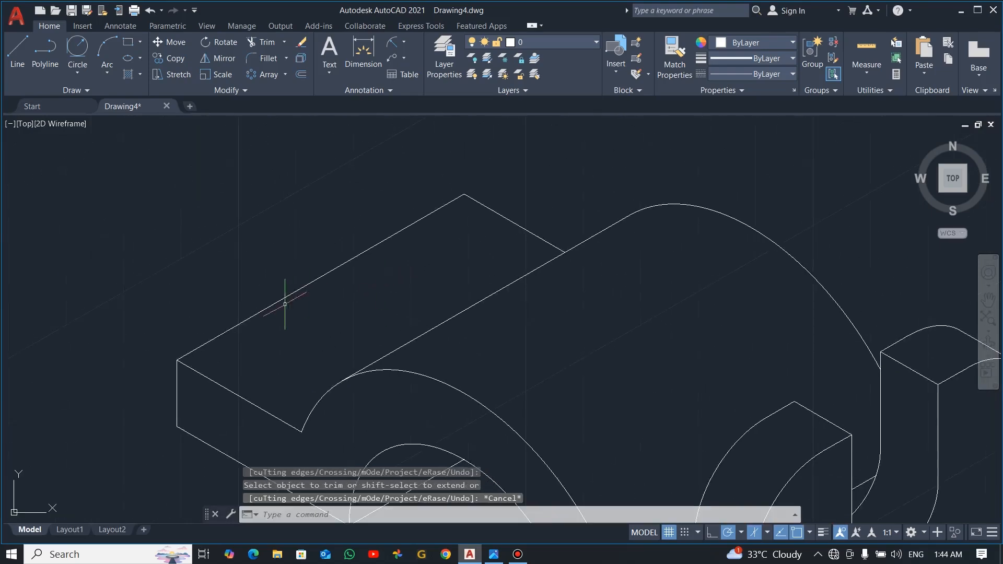
# Check the flange's corner radius in the reference image and draw a 12.5-unit construction line at 330°, starting 12.5 along the flange's outer edge from its near corner.
pyautogui.hotkey('alt', 'Tab')
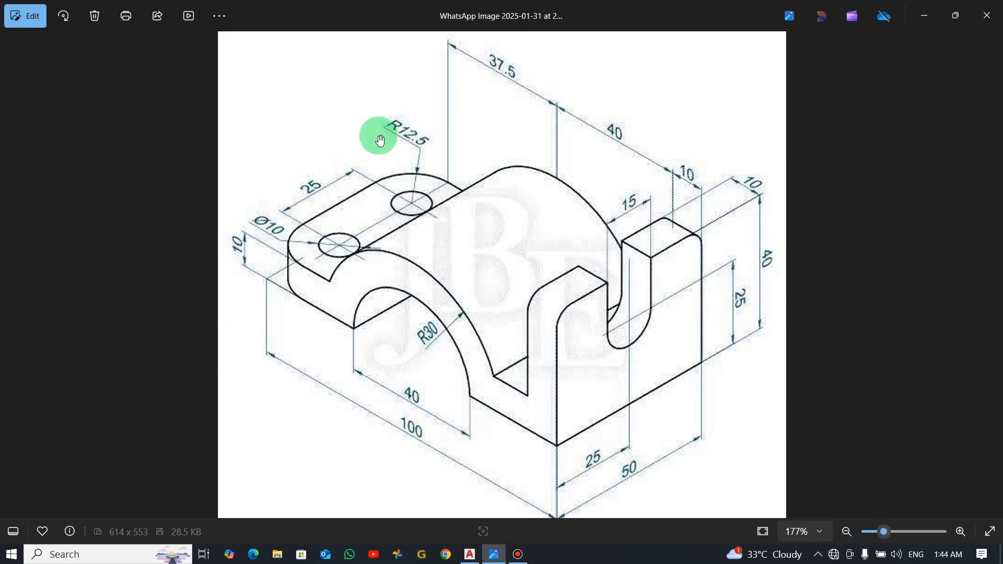
pyautogui.hotkey('alt', 'Tab')
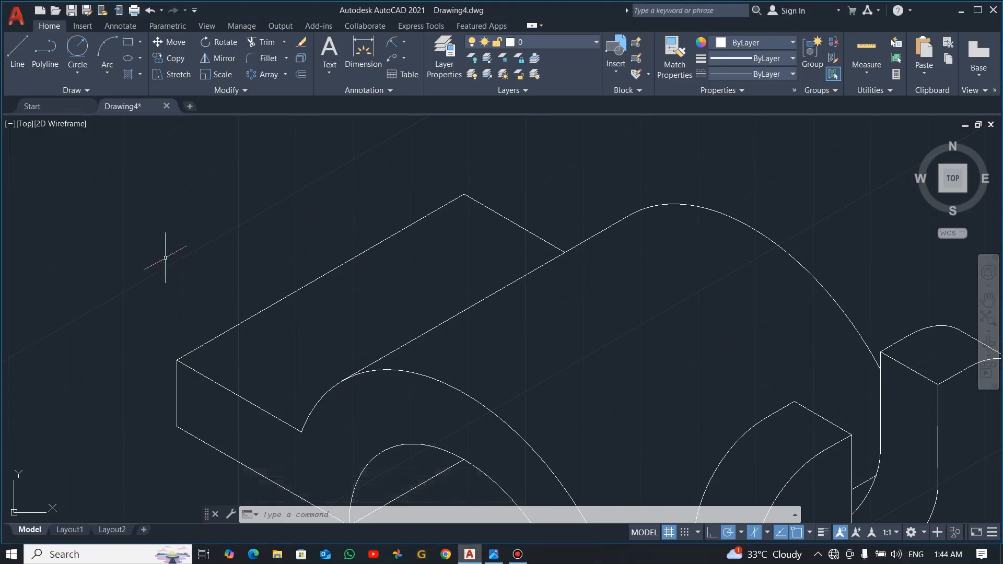
pyautogui.click(22, 53)
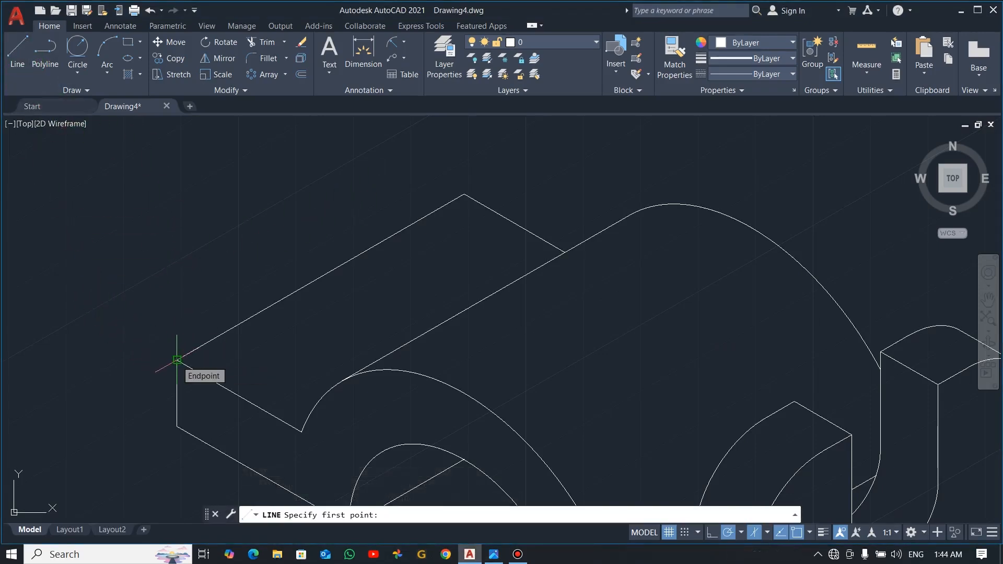
pyautogui.write('12.5')
pyautogui.press('Return')
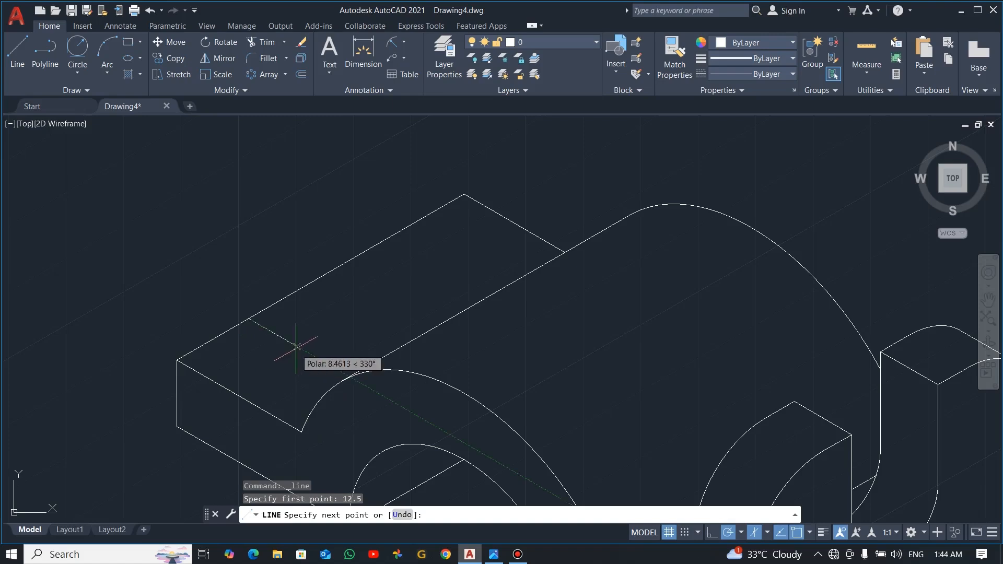
pyautogui.write('12.')
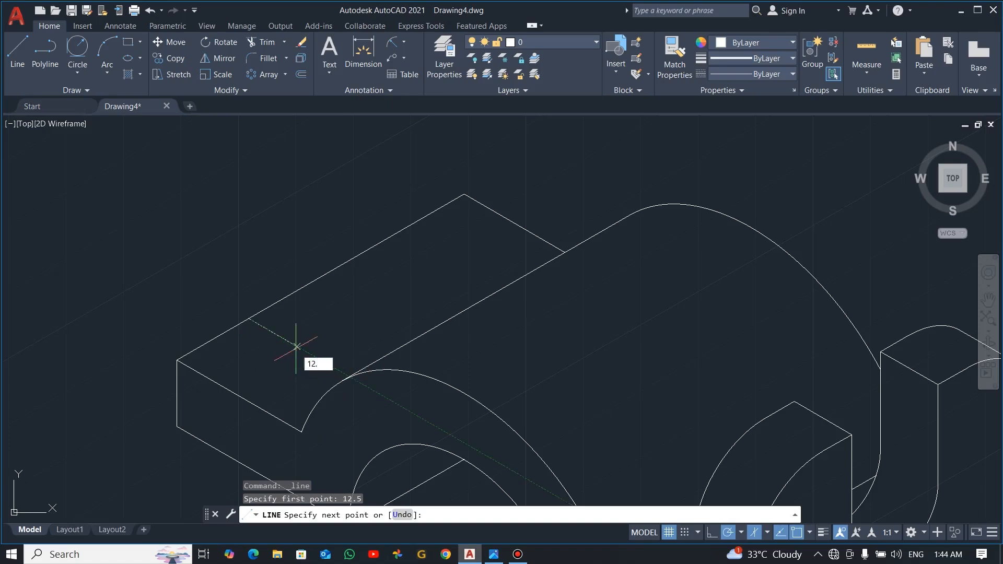
pyautogui.press('Return')
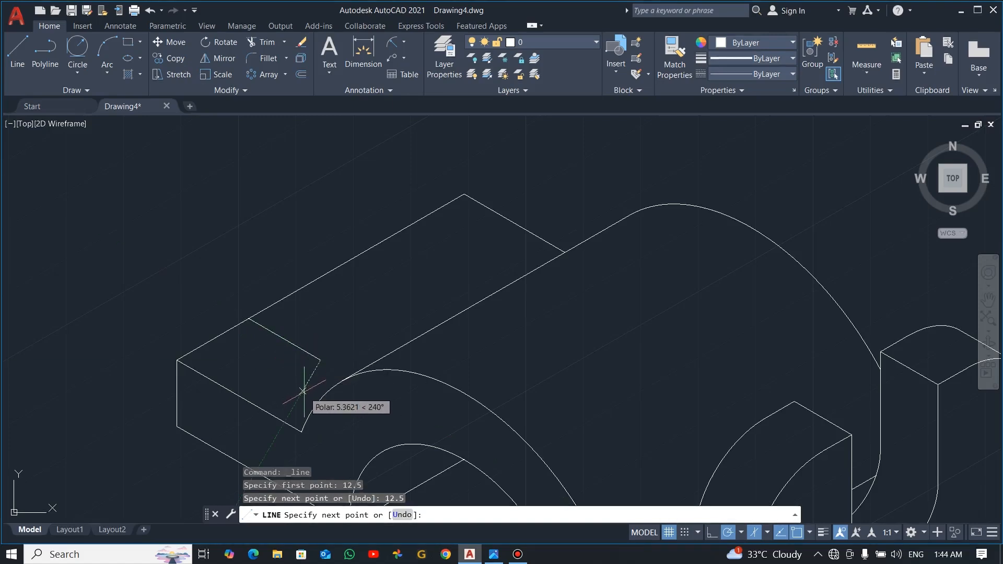
pyautogui.press('Escape')
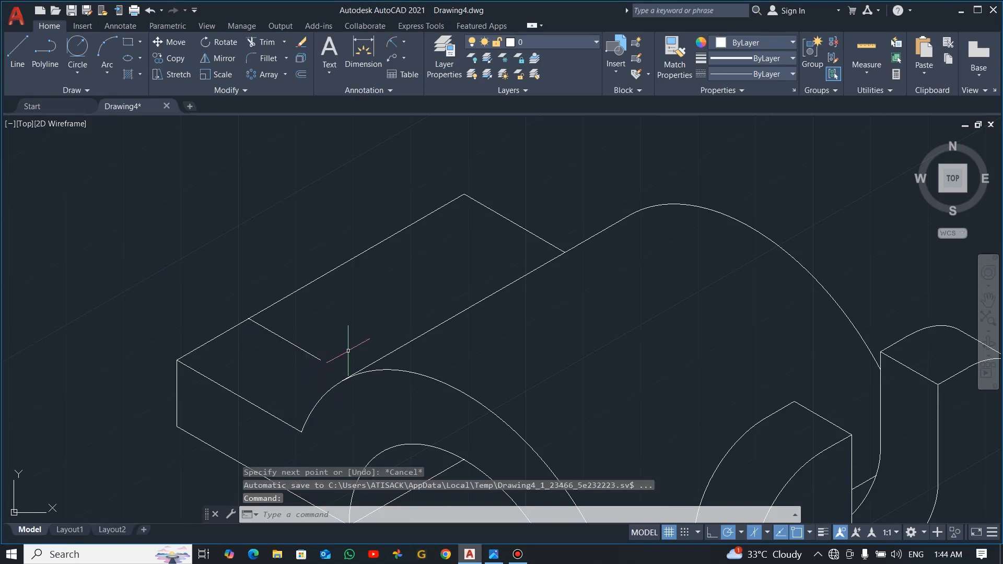
# Draw a top-plane isocircle of radius 12.5 centred on the construction line's inner end.
pyautogui.write('e')
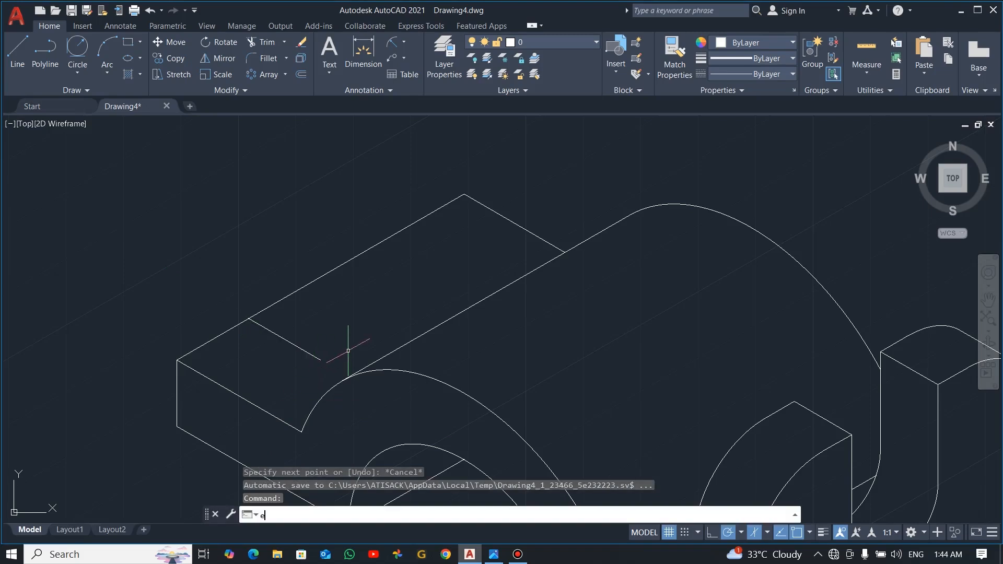
pyautogui.write('l')
pyautogui.press('Return')
pyautogui.write('i')
pyautogui.press('Return')
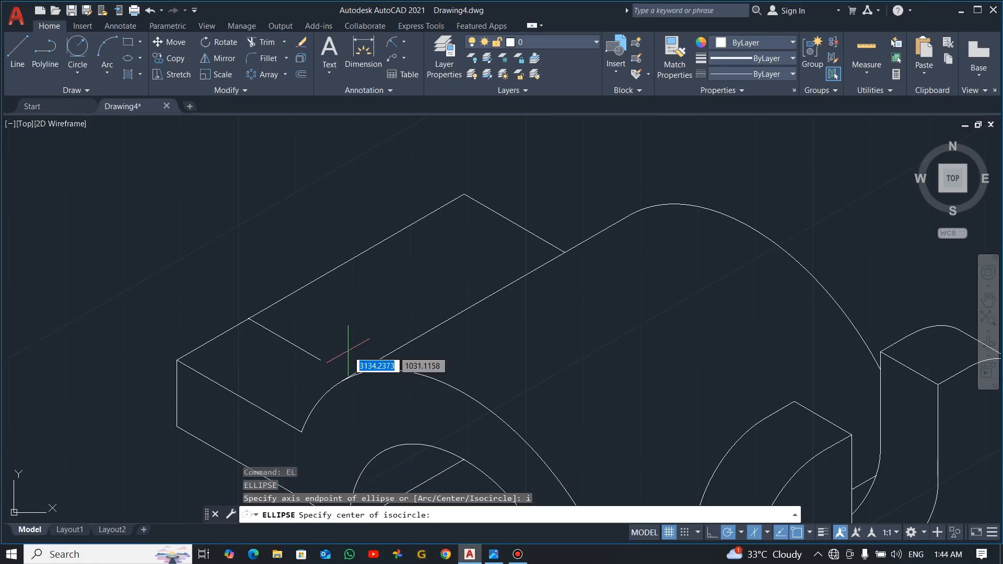
pyautogui.click(321, 360)
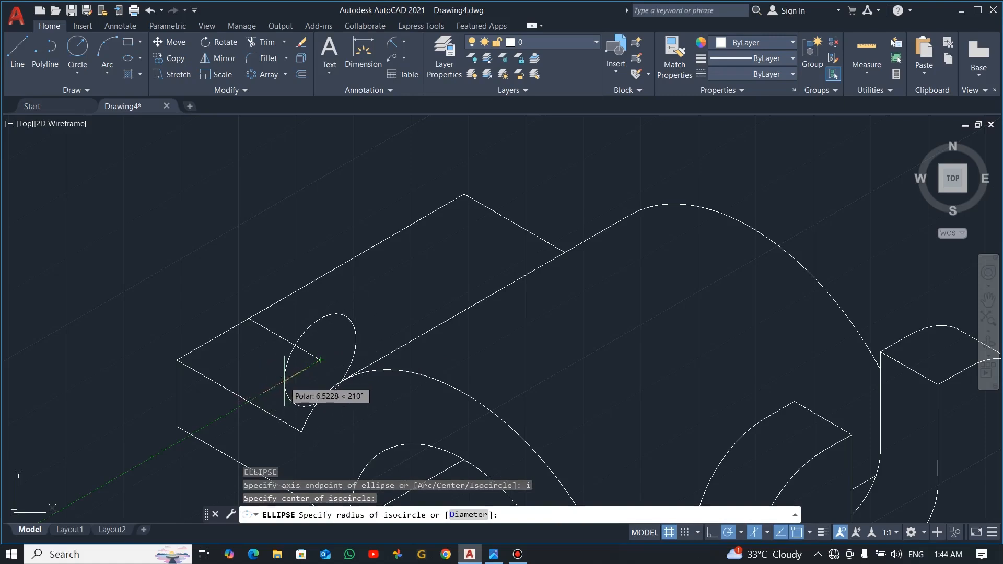
pyautogui.press('F5')
pyautogui.press('F5')
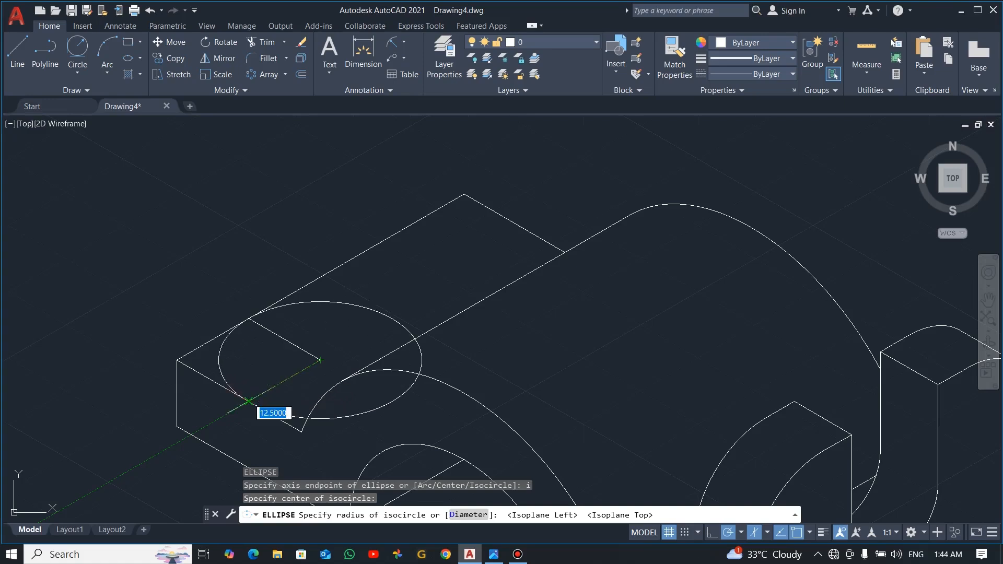
pyautogui.click(249, 401)
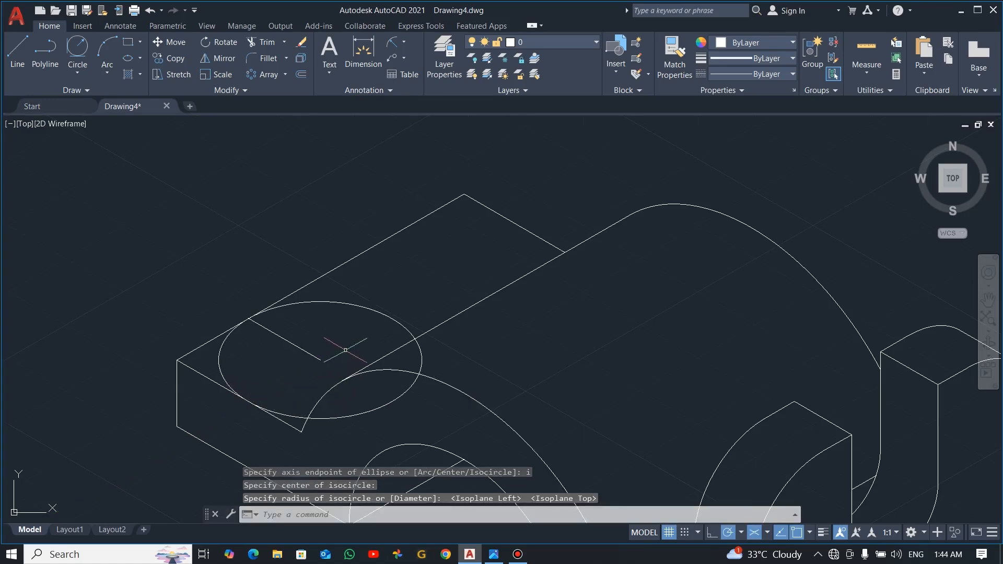
# Copy the isocircle along the flange to its far corner so that it touches both top edges there.
pyautogui.moveTo(385, 291); pyautogui.dragTo(363, 319)
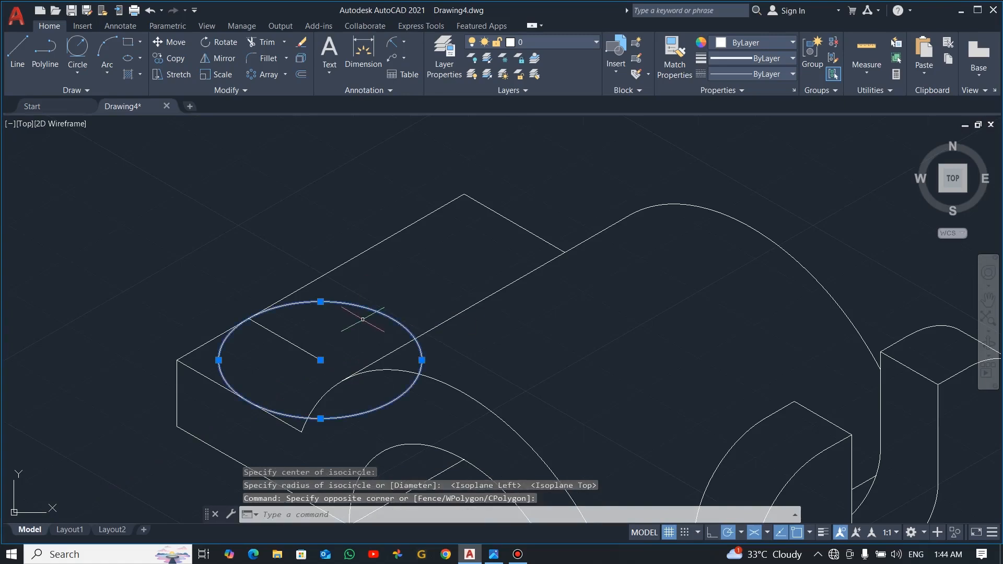
pyautogui.write('co')
pyautogui.press('Return')
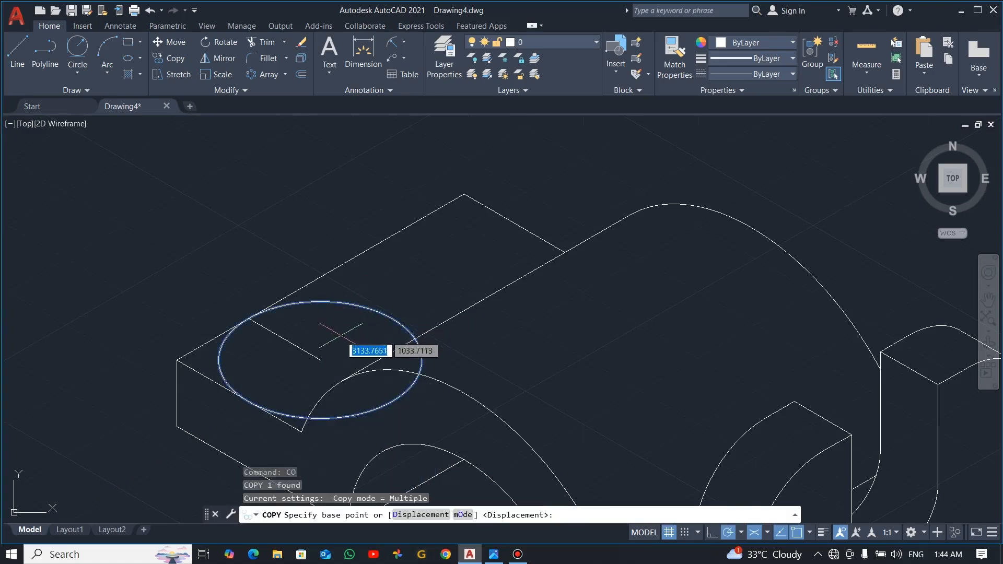
pyautogui.click(321, 360)
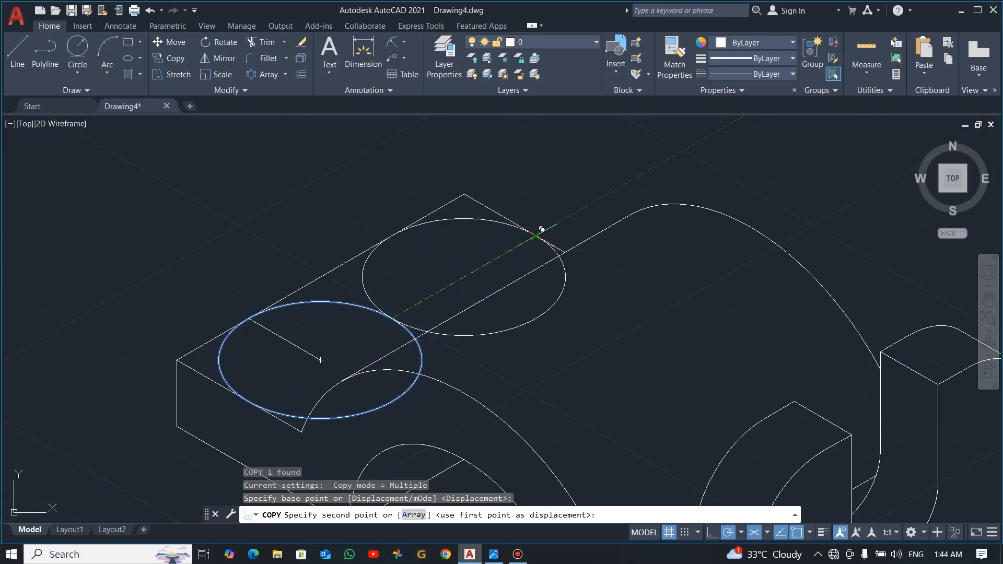
pyautogui.click(464, 277)
pyautogui.press('Return')
# Trim both isocircles down to the arcs rounding the flange's two outer top corners.
pyautogui.write('tr')
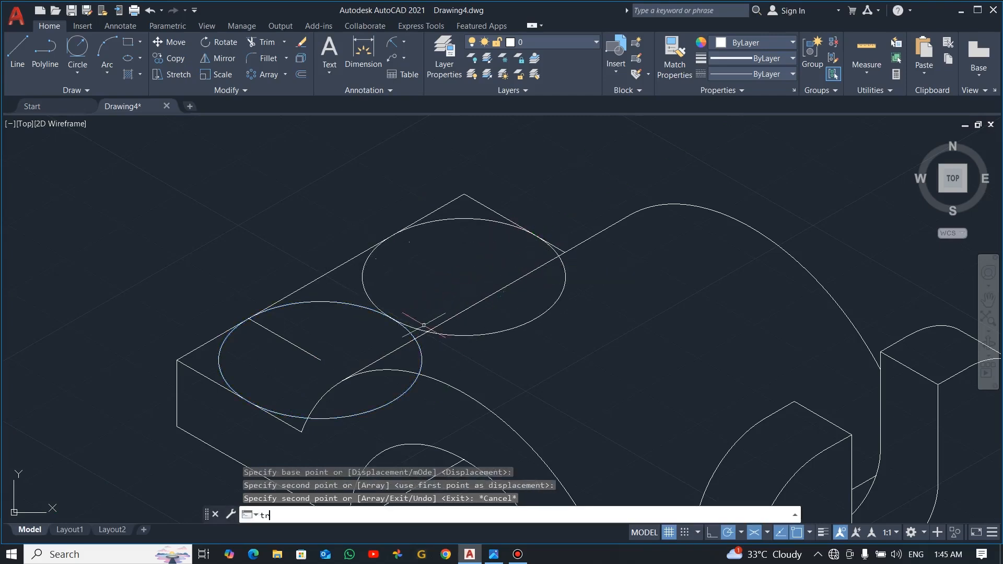
pyautogui.press('Return')
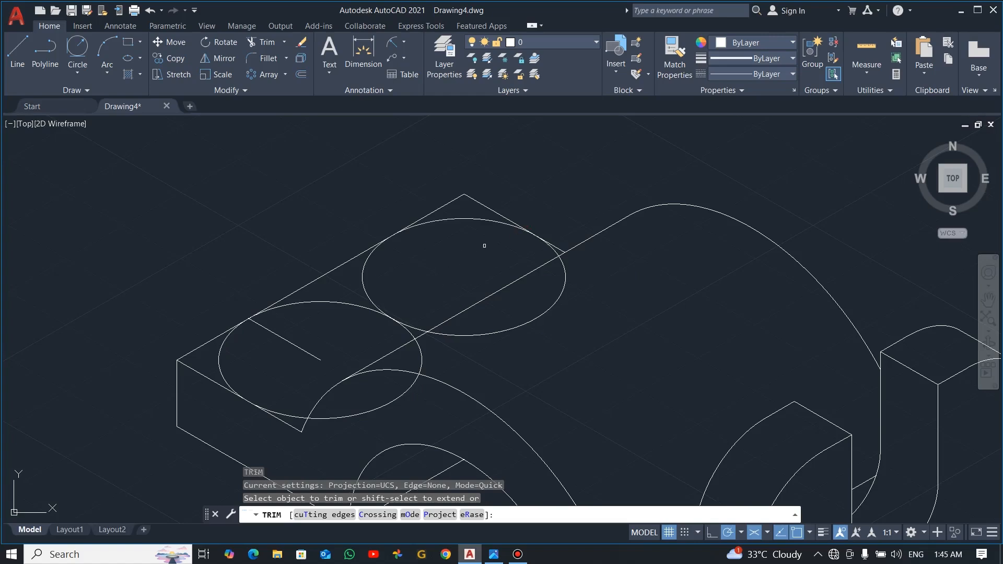
pyautogui.moveTo(507, 249); pyautogui.dragTo(374, 319)
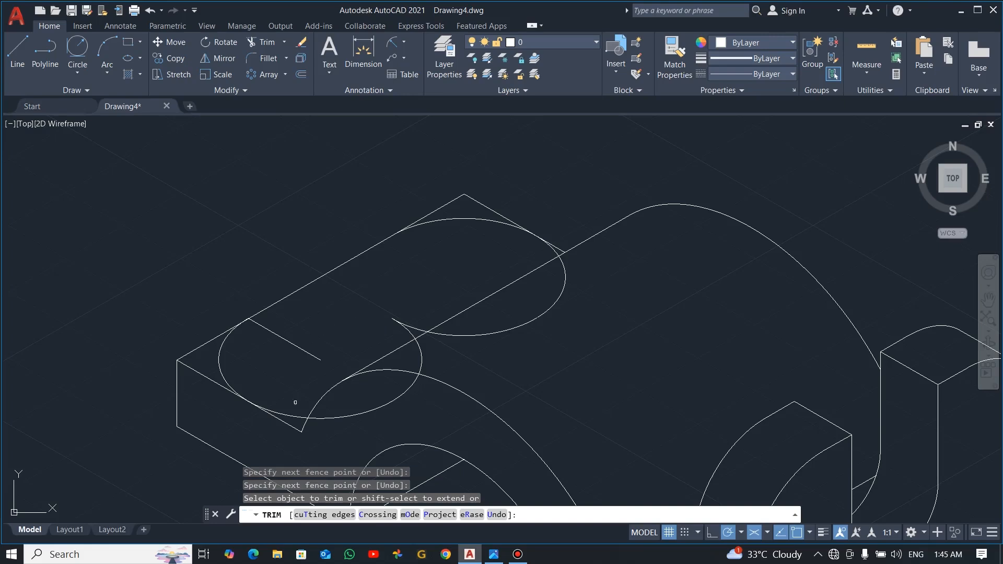
pyautogui.click(334, 417)
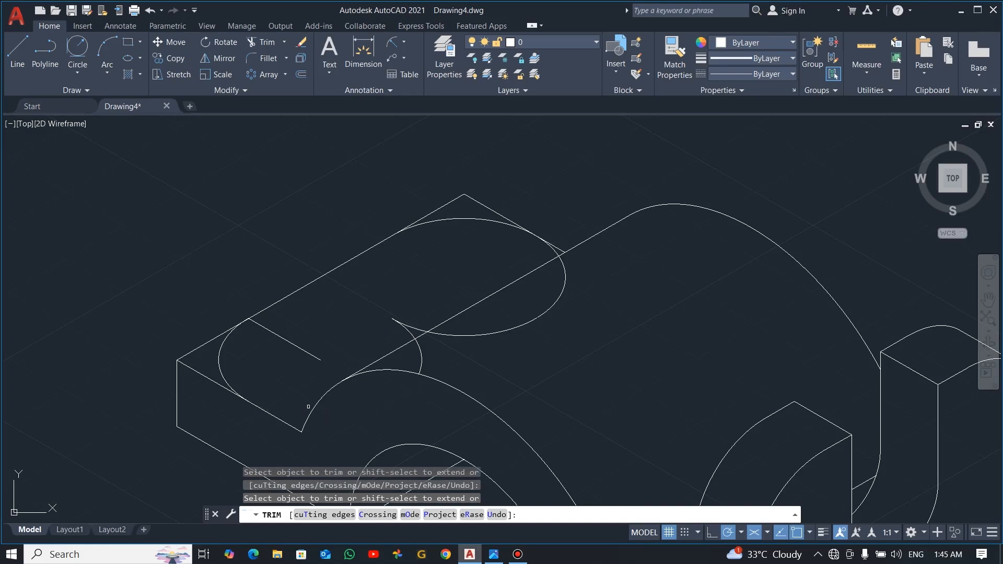
pyautogui.click(459, 333)
pyautogui.scroll(6, 562, 253)
pyautogui.scroll(-8, 512, 294)
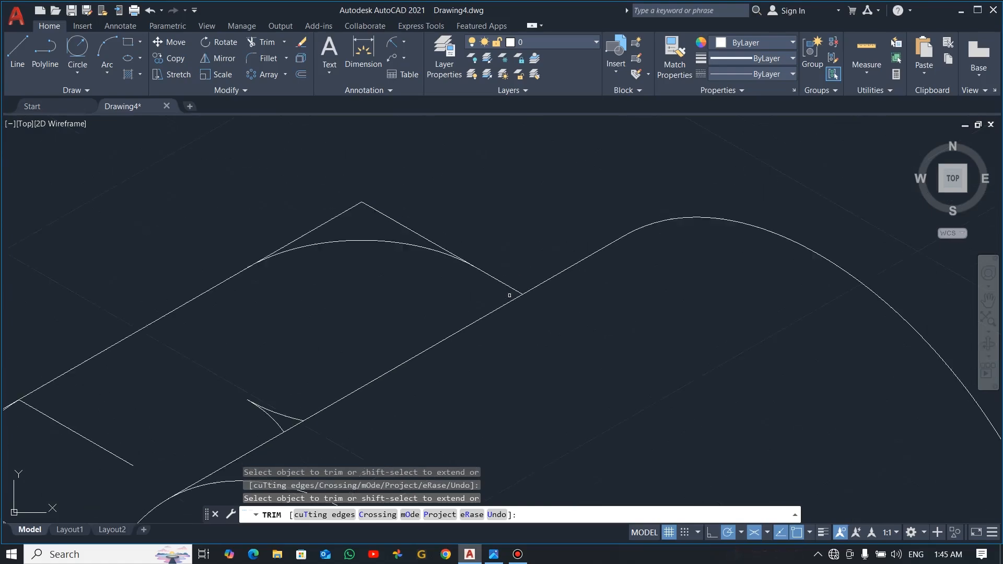
pyautogui.scroll(-3, 288, 351)
pyautogui.scroll(8, 298, 352)
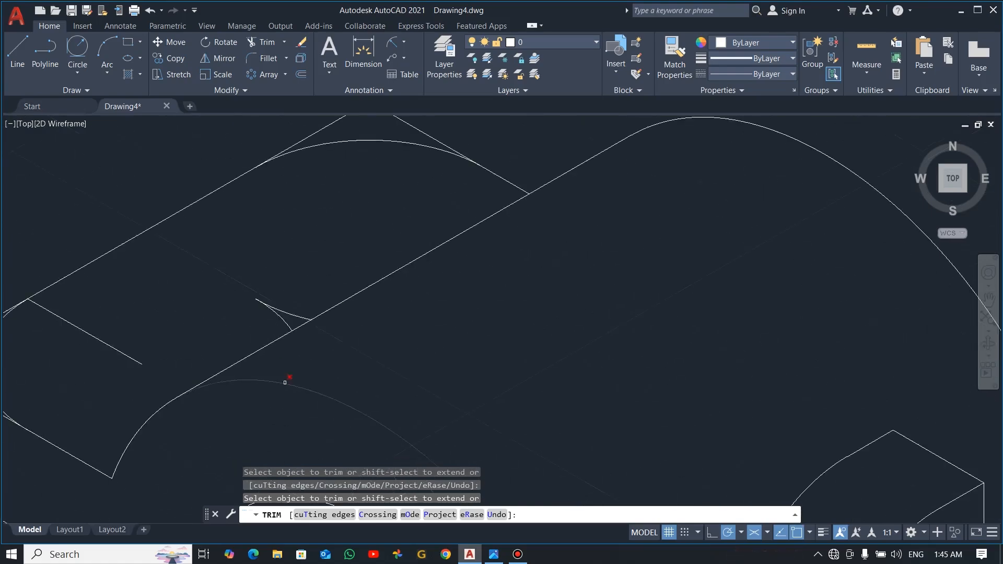
pyautogui.click(311, 290)
pyautogui.press('Return')
# Trim the sharp top edges outside the near and far corner arcs of the flange.
pyautogui.scroll(3, 206, 351)
pyautogui.scroll(-8, 189, 365)
pyautogui.scroll(6, 86, 411)
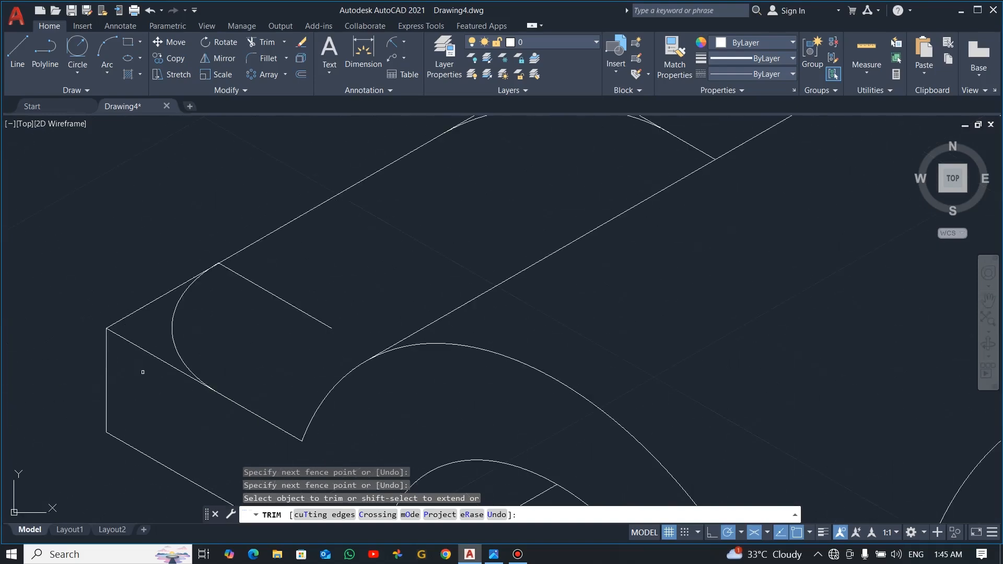
pyautogui.moveTo(158, 274); pyautogui.dragTo(130, 358)
pyautogui.scroll(4, 170, 337)
pyautogui.scroll(-9, 170, 337)
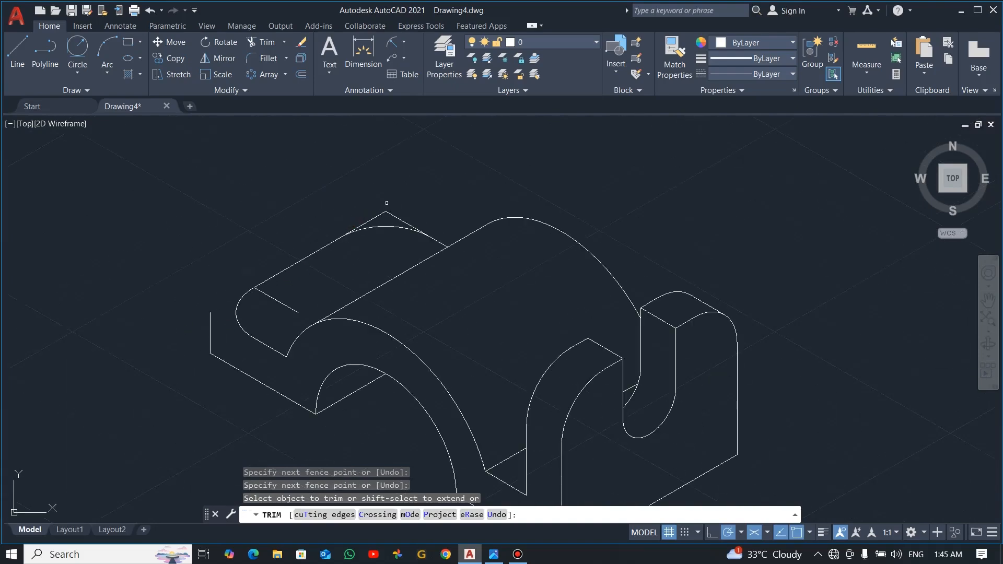
pyautogui.click(376, 214)
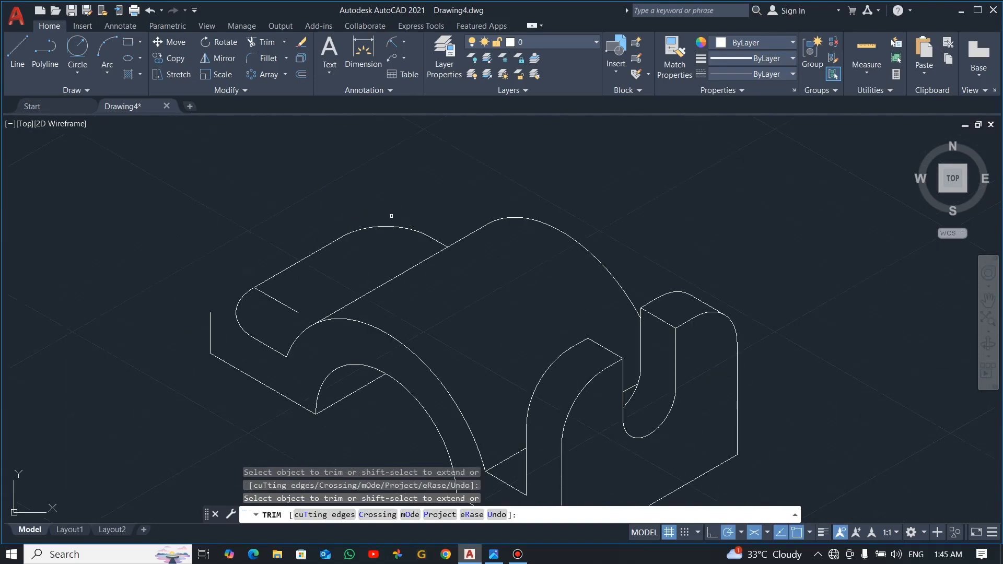
pyautogui.press('Escape')
# Copy both flange corner arcs 10 units straight down to the flange's underside.
pyautogui.click(392, 211)
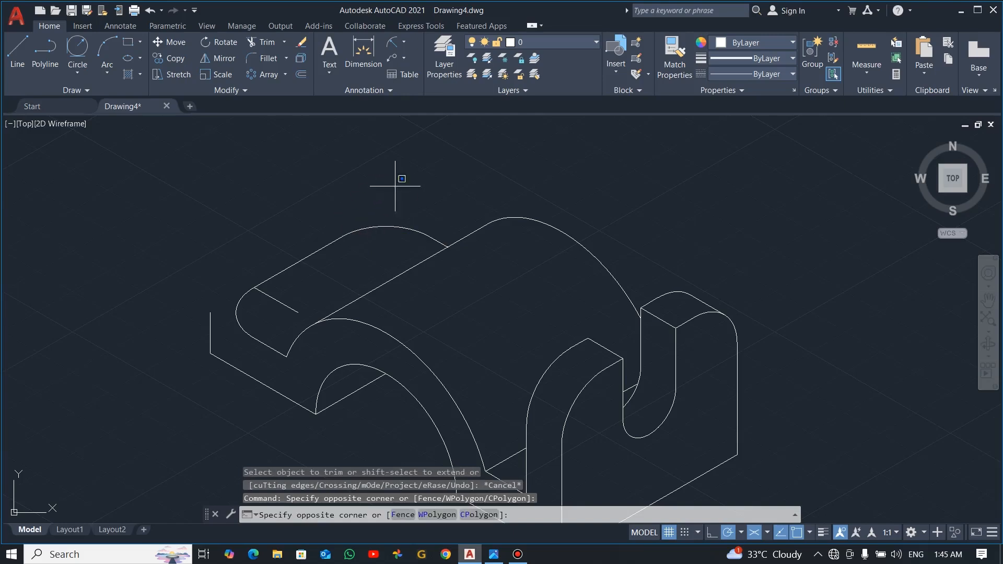
pyautogui.click(347, 246)
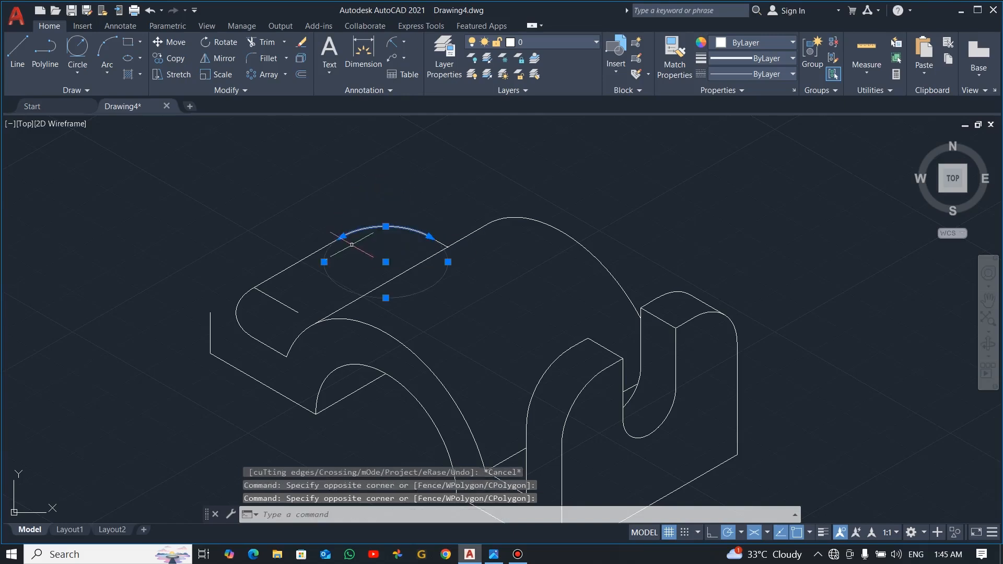
pyautogui.click(240, 291)
pyautogui.click(232, 307)
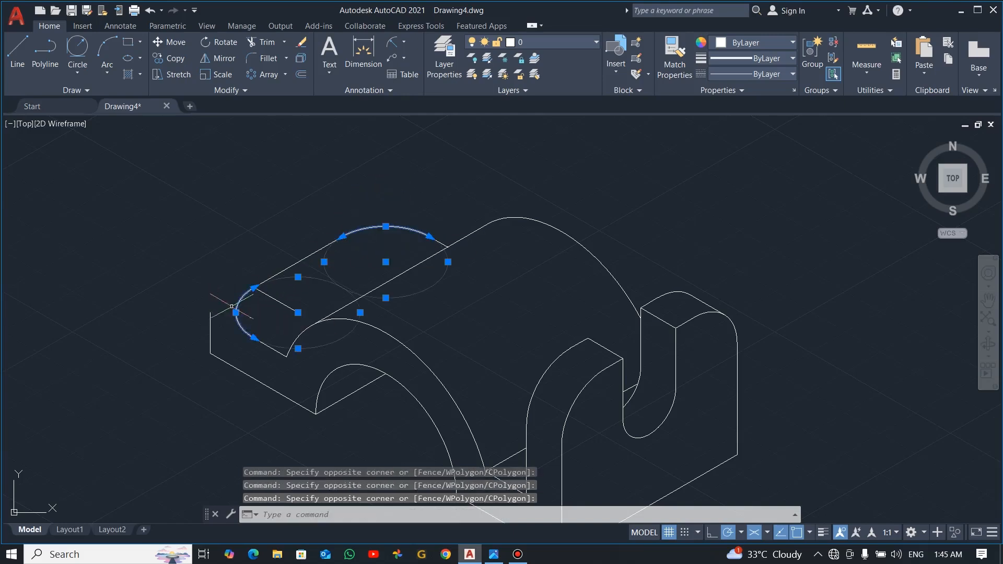
pyautogui.write('co')
pyautogui.press('Return')
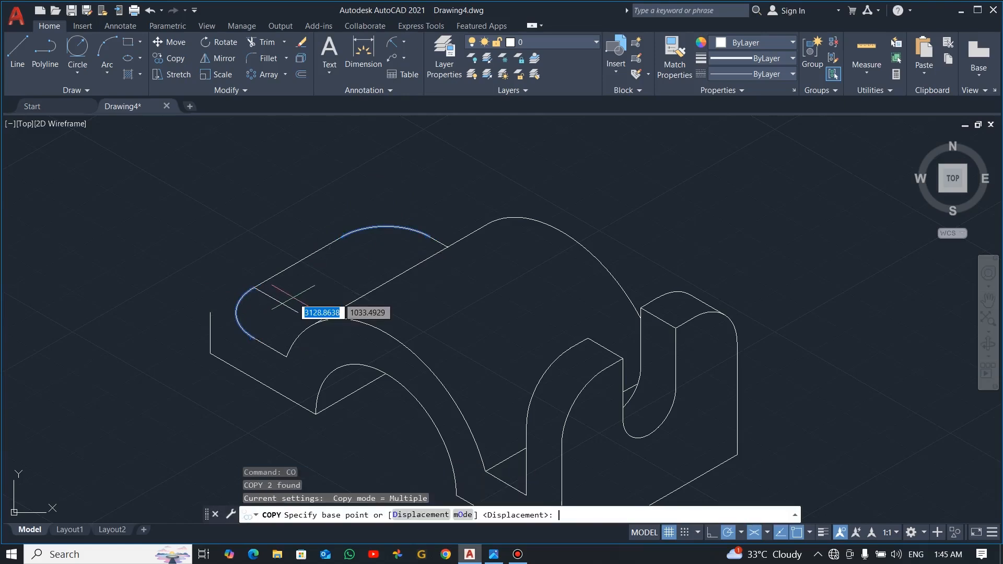
pyautogui.click(225, 203)
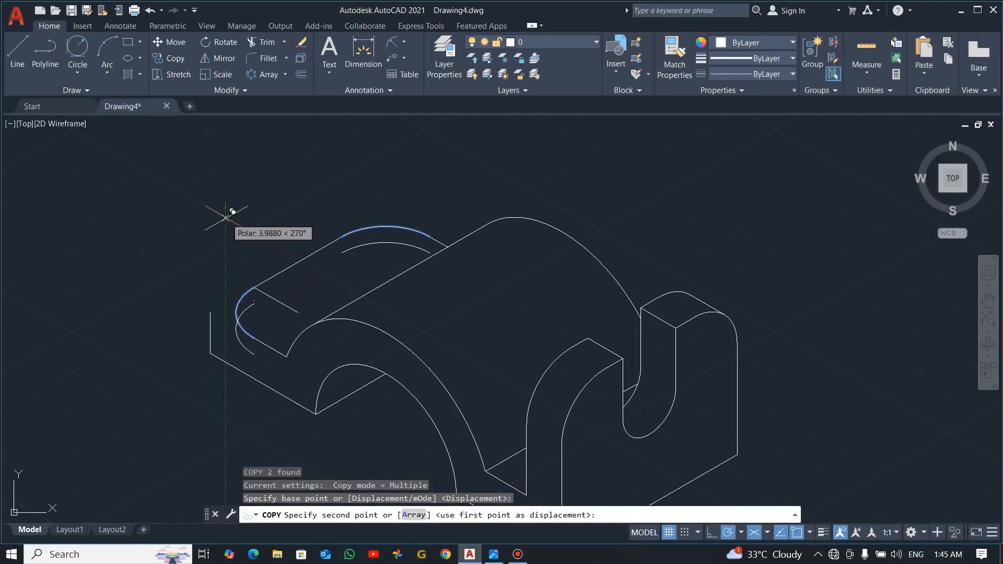
pyautogui.write('10')
pyautogui.press('Return')
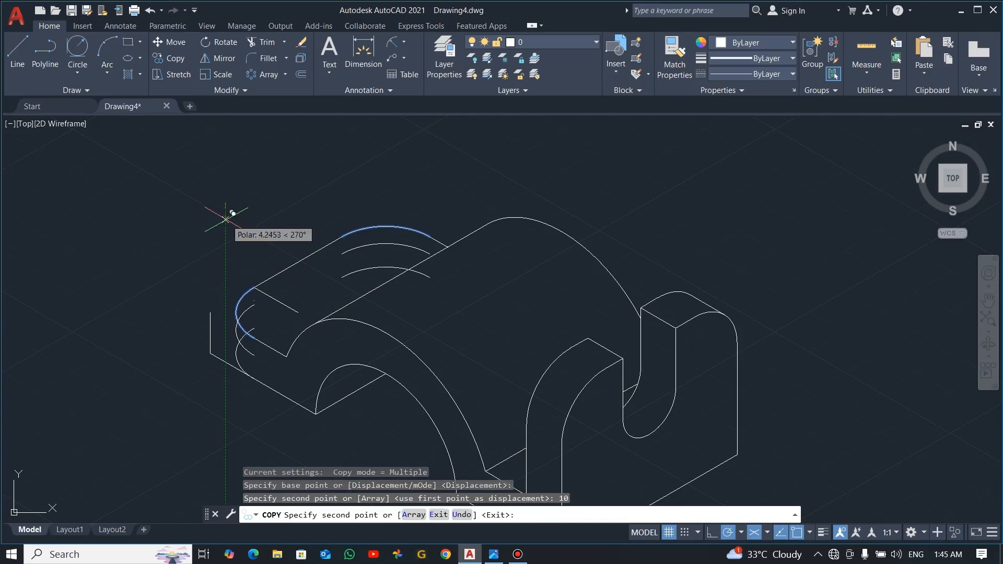
pyautogui.press('Escape')
# Draw a vertical line joining the outermost quadrants of the near corner's upper and lower arcs.
pyautogui.write('l')
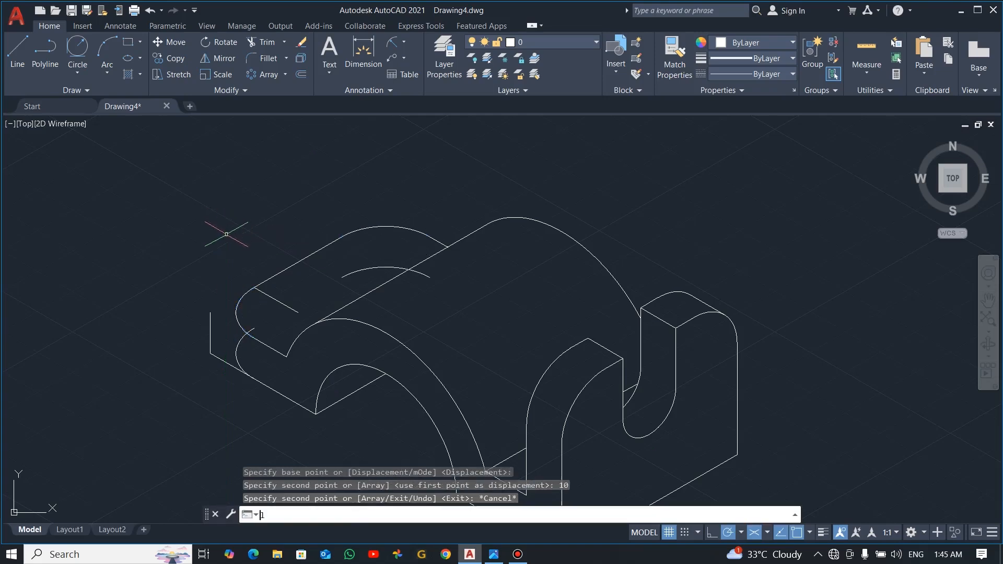
pyautogui.press('Return')
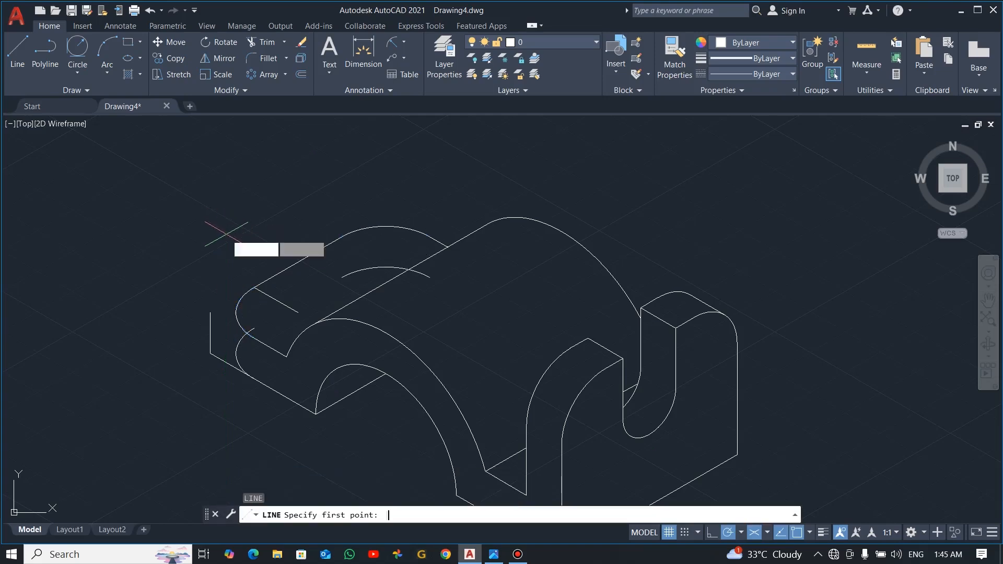
pyautogui.click(236, 312)
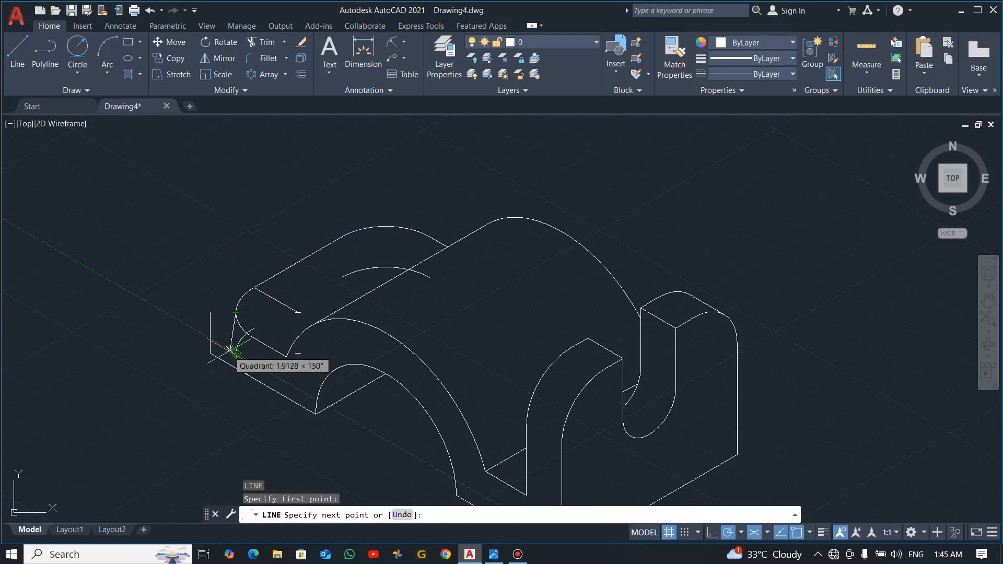
pyautogui.click(236, 354)
pyautogui.press('Escape')
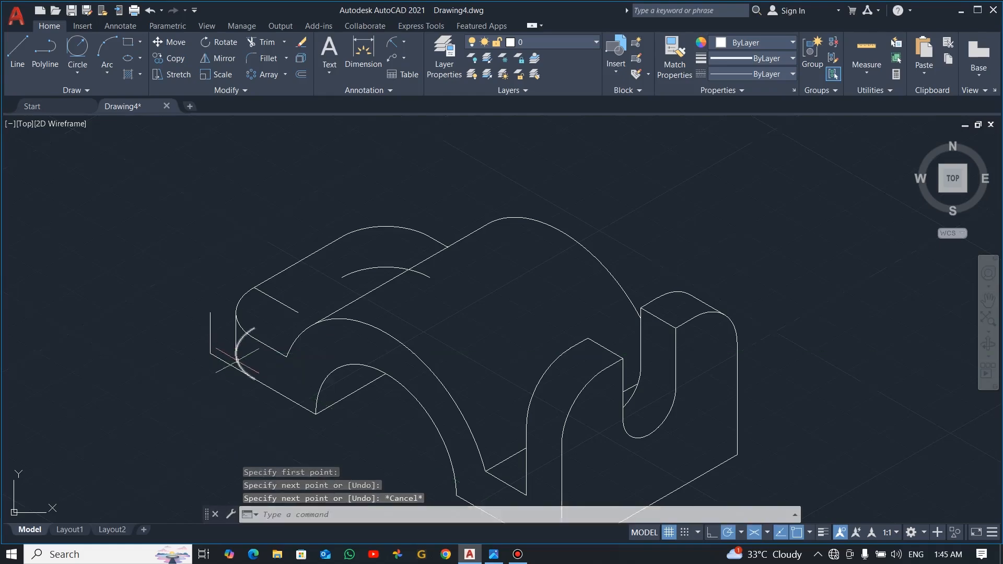
pyautogui.scroll(3, 239, 357)
pyautogui.scroll(-3, 313, 308)
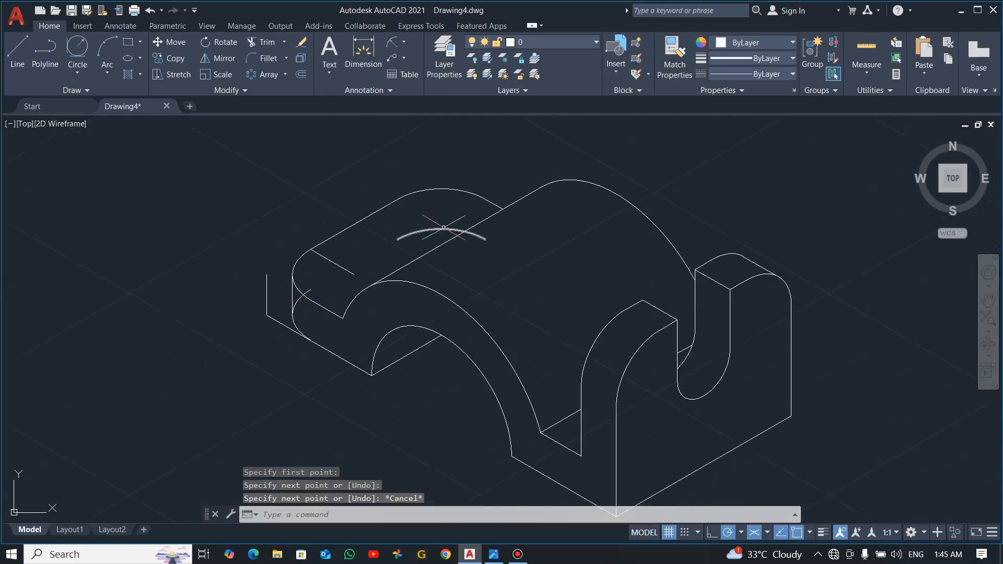
# Erase the far corner's copied lower arc and trim the hidden portion of the near corner's lower arc.
pyautogui.click(441, 229)
pyautogui.press('Delete')
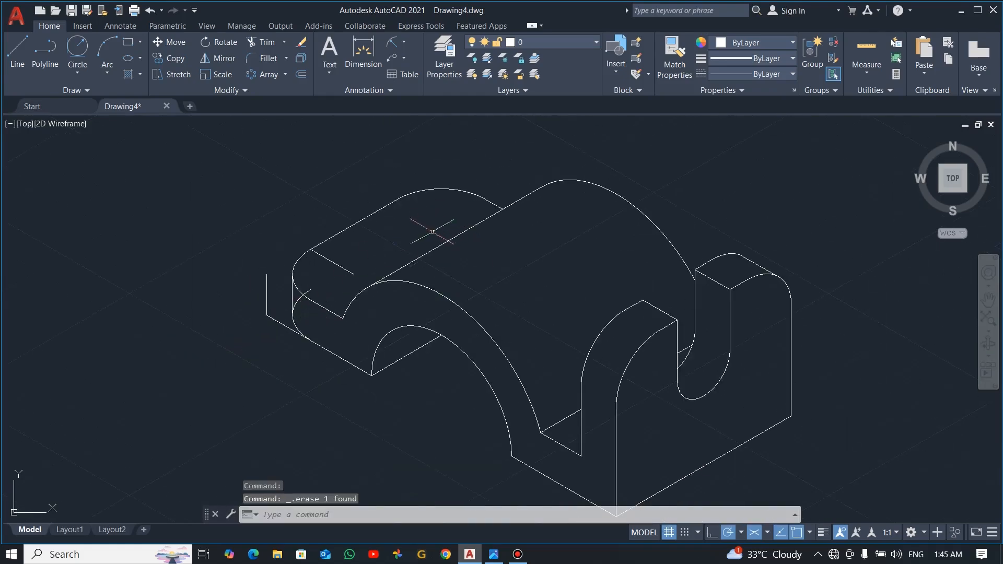
pyautogui.write('tr')
pyautogui.press('Return')
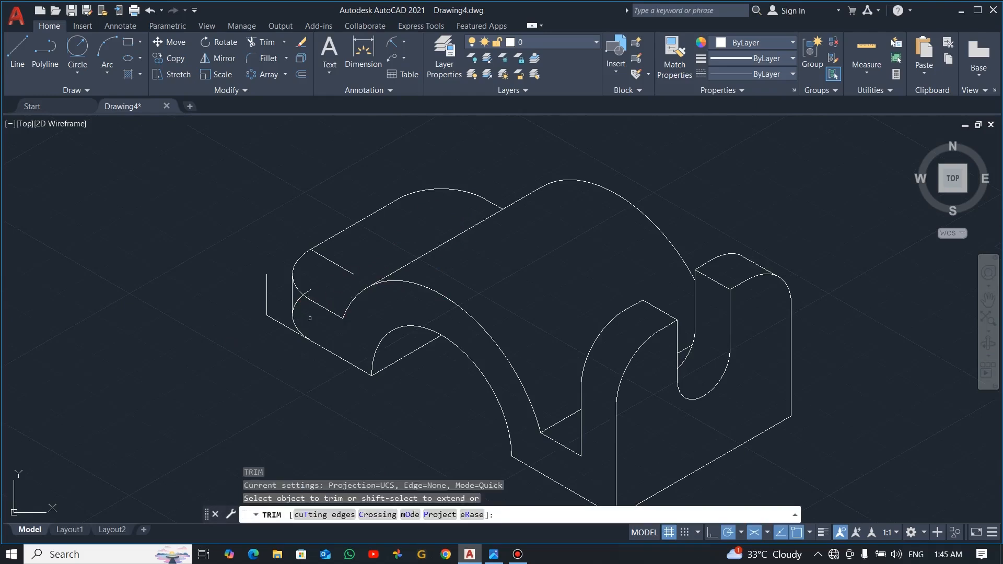
pyautogui.click(303, 299)
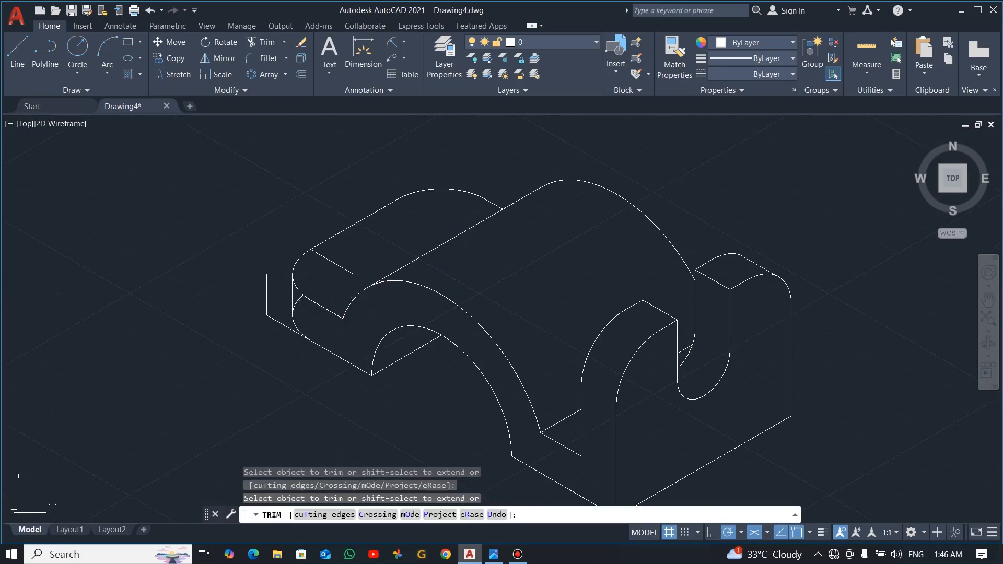
pyautogui.press('Escape')
# Trim the sharp vertical and bottom edges outside the near rounded corner and remove the leftover construction line on the flange's top face.
pyautogui.click(281, 271)
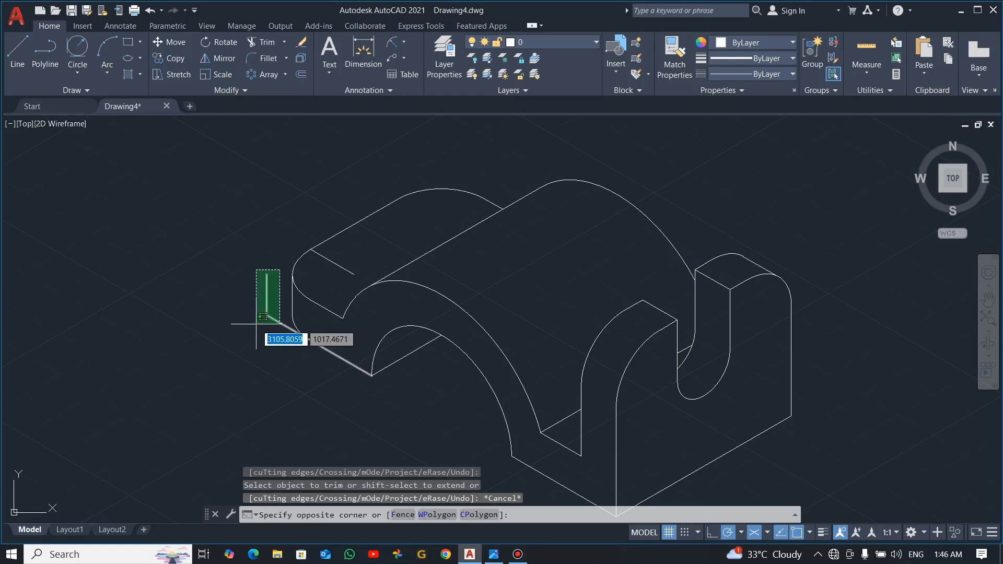
pyautogui.click(256, 324)
pyautogui.press('Escape')
pyautogui.write('tr')
pyautogui.press('Return')
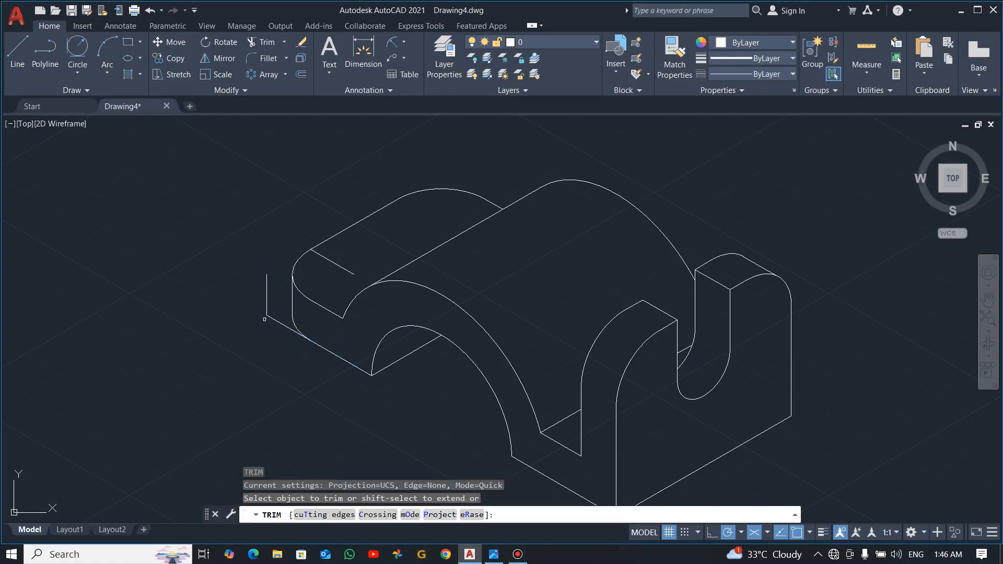
pyautogui.moveTo(268, 305)
pyautogui.mouseDown()
pyautogui.moveTo(269, 284)
pyautogui.moveTo(263, 308)
pyautogui.mouseUp()
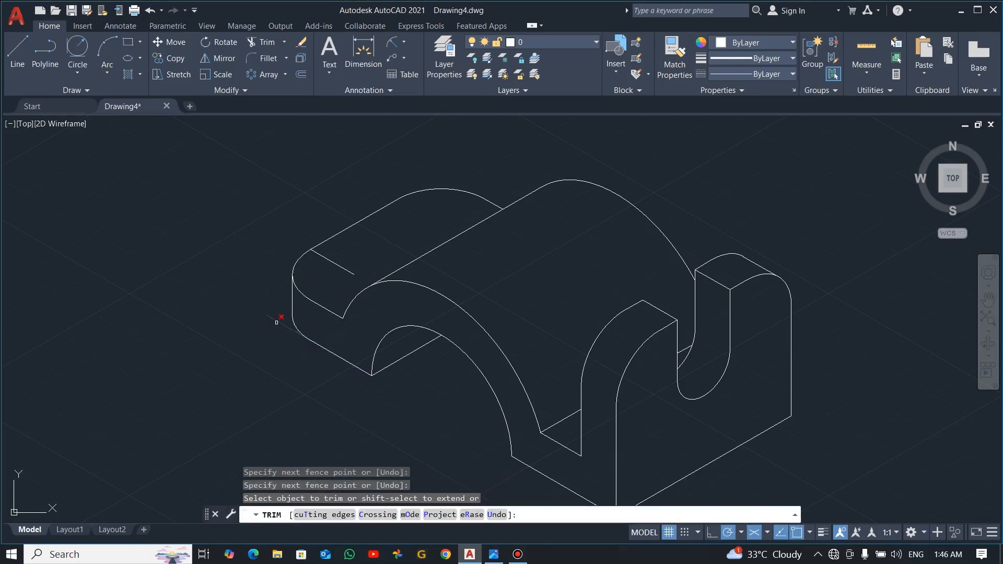
pyautogui.click(276, 322)
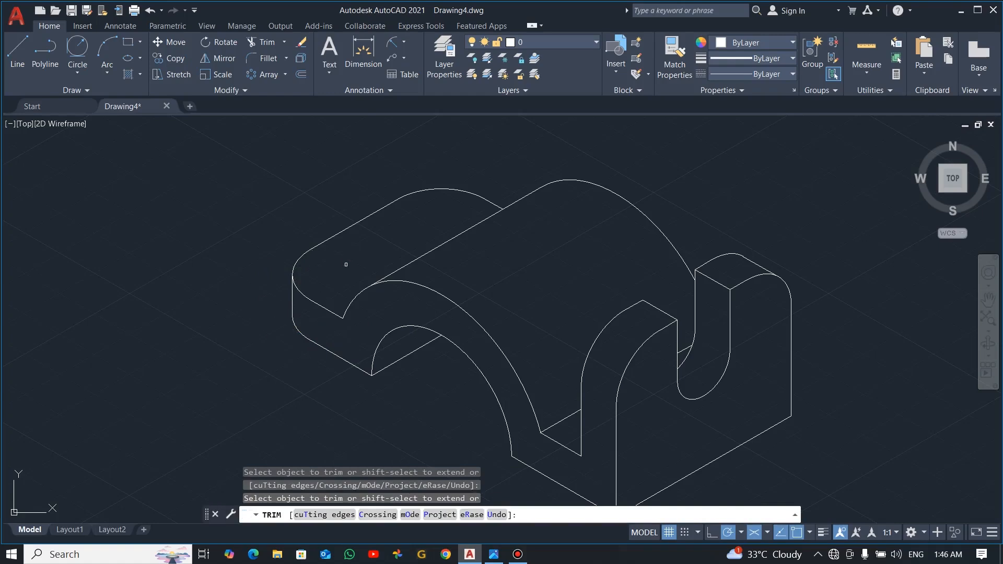
pyautogui.press('Escape')
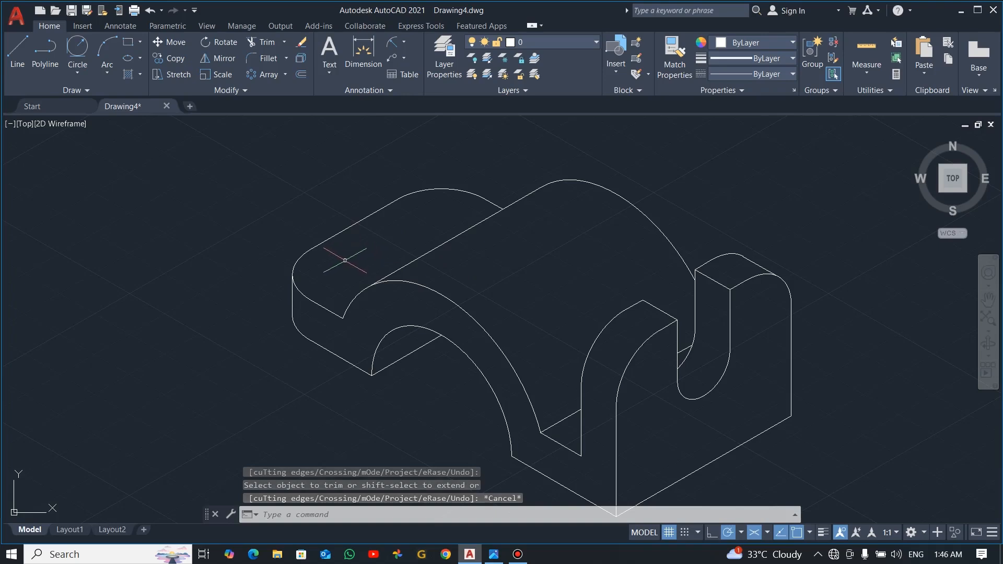
# Start an isocircle for the flange's near hole, centred on the centre of the near corner arc.
pyautogui.click(144, 78)
pyautogui.click(139, 61)
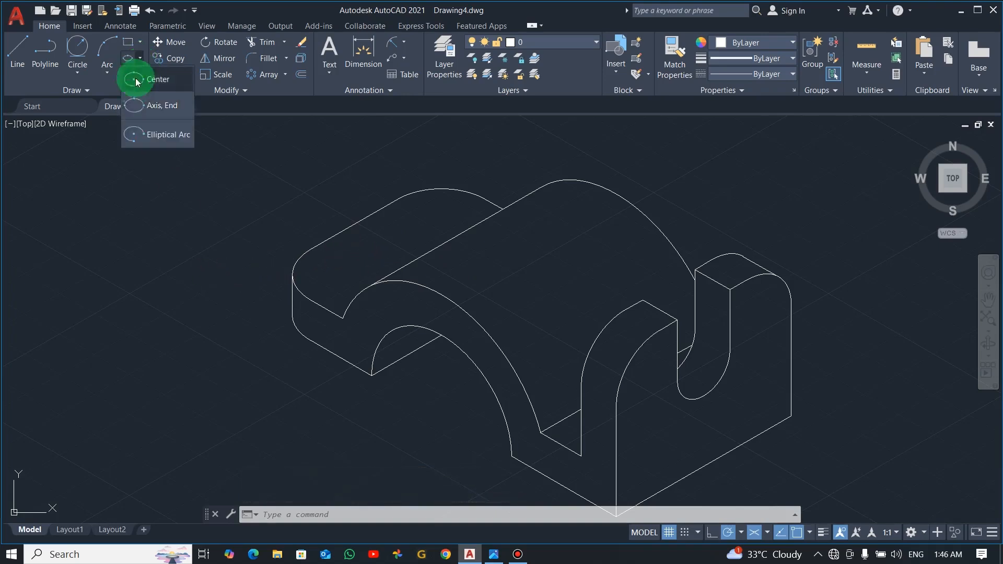
pyautogui.click(148, 104)
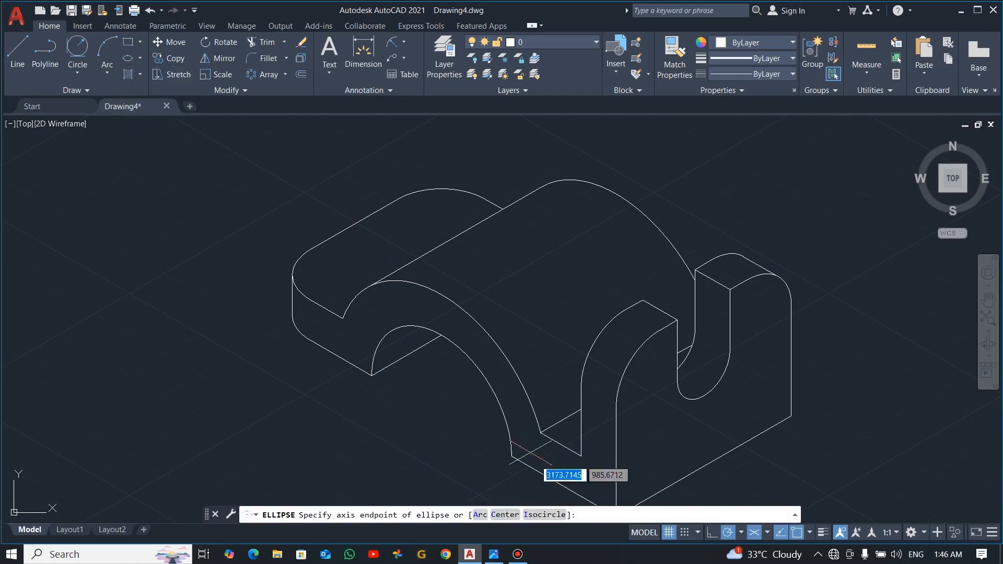
pyautogui.click(536, 511)
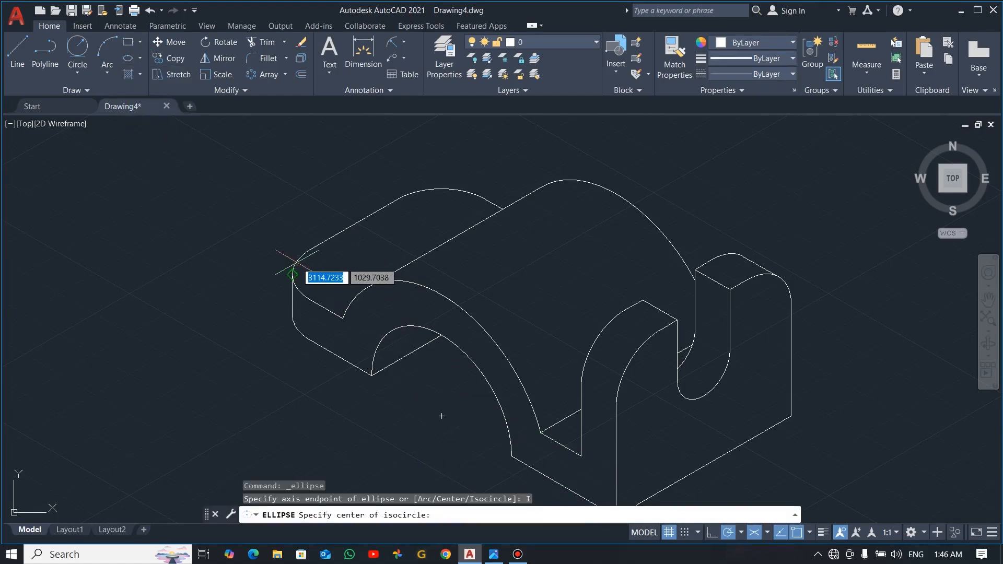
pyautogui.click(354, 274)
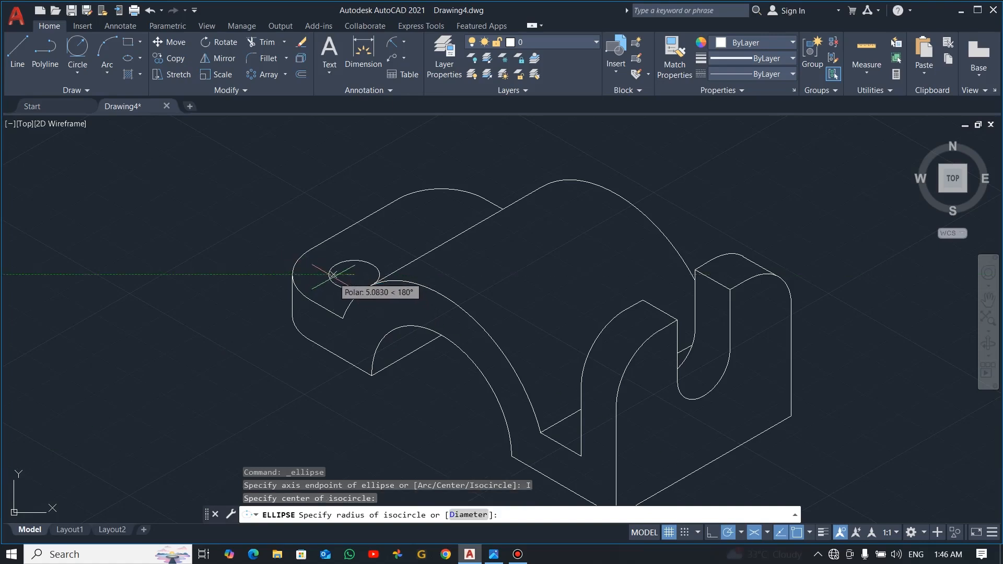
# Check the hole size in the reference image and draw the isocircle at the plate's front rounded corner with a diameter of 10.
pyautogui.hotkey('alt', 'Tab')
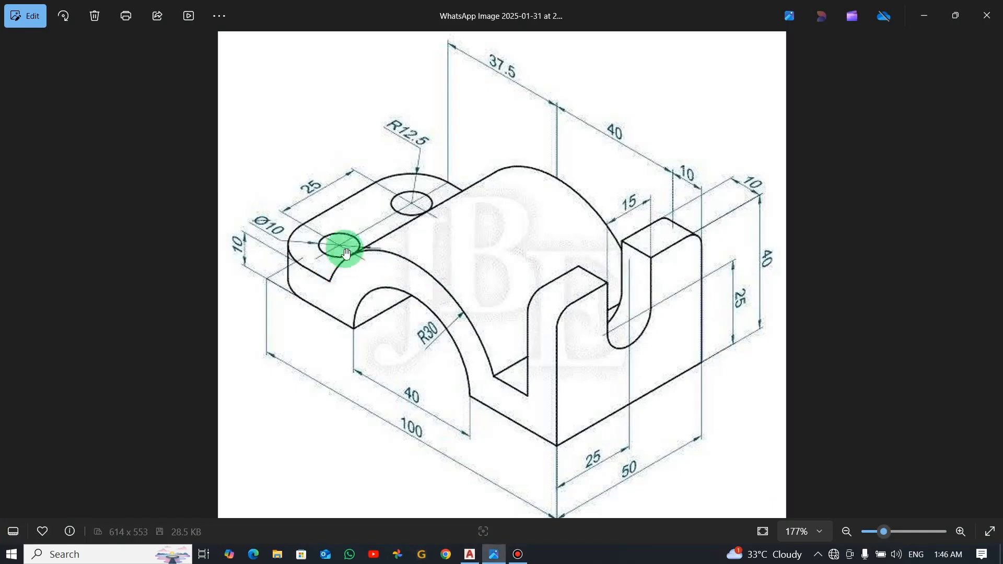
pyautogui.hotkey('alt', 'Tab')
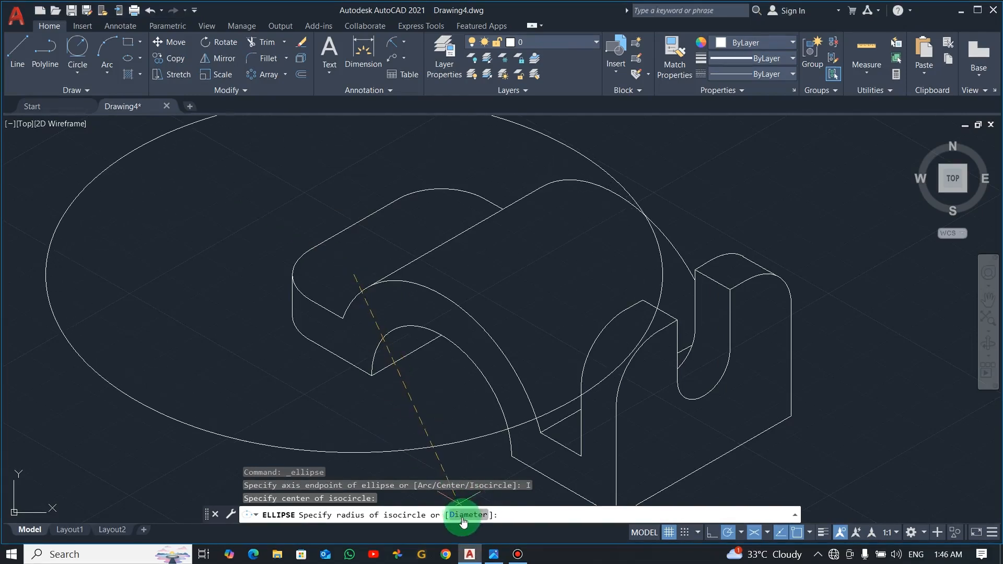
pyautogui.click(466, 516)
pyautogui.write('10')
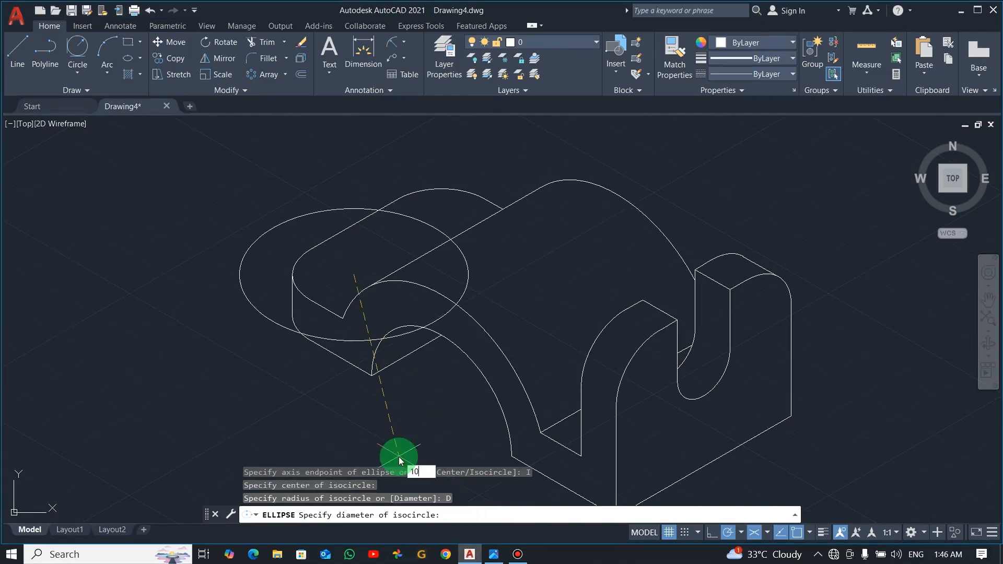
pyautogui.press('Return')
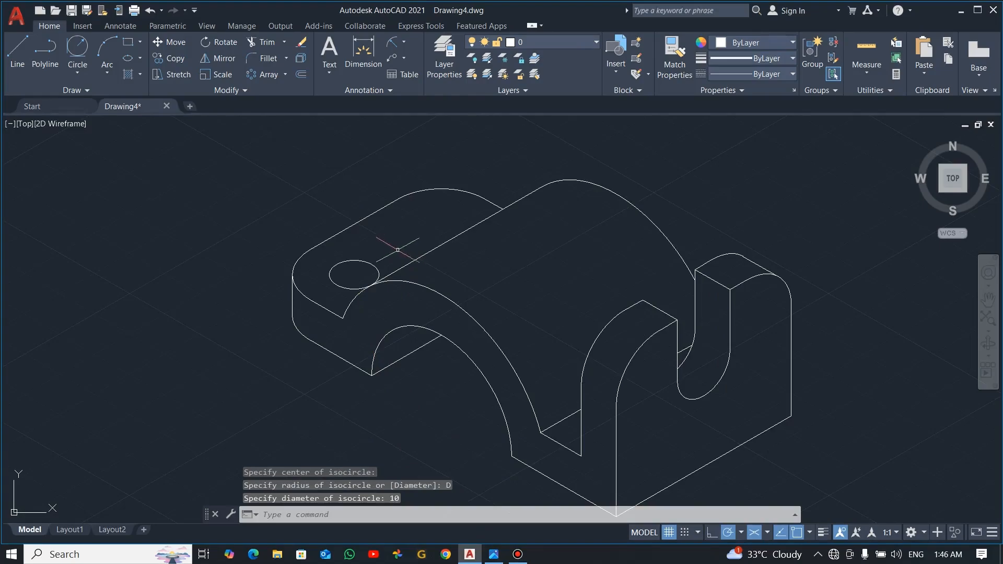
# Copy the hole isocircle from its centre 25 units along the 30° isometric direction toward the plate's rear rounded corner.
pyautogui.hotkey('alt', 'Tab')
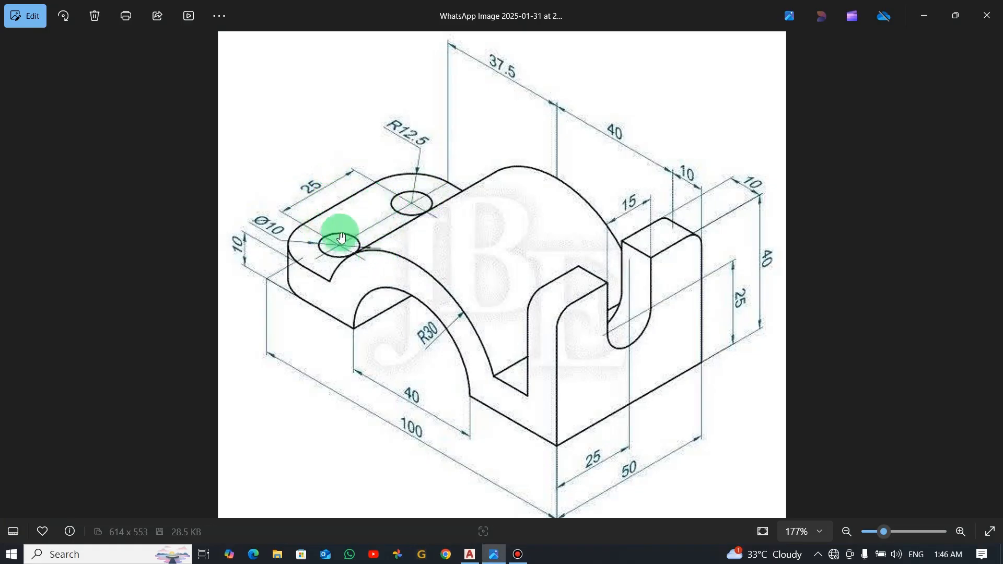
pyautogui.hotkey('alt', 'Tab')
pyautogui.click(400, 243)
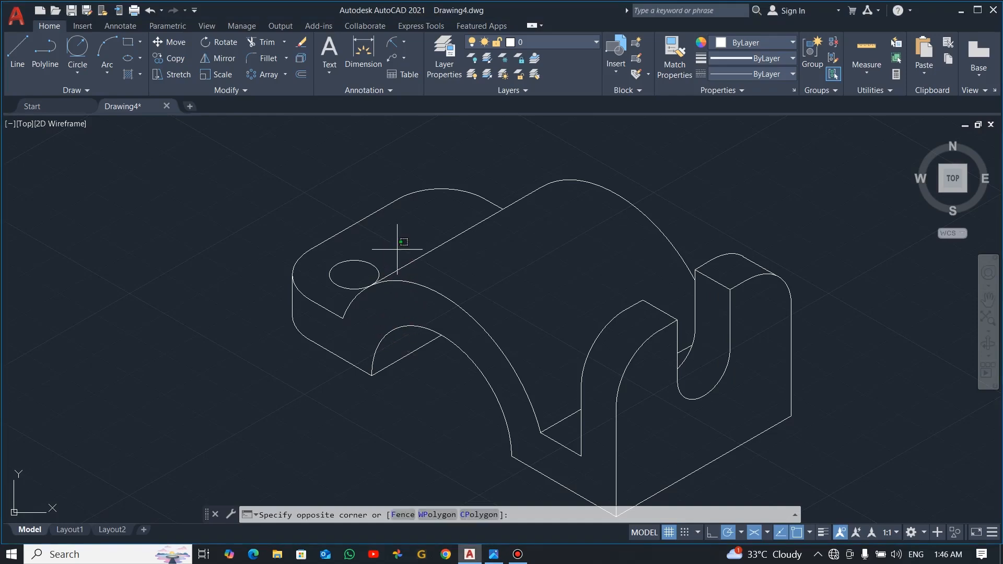
pyautogui.click(364, 267)
pyautogui.write('co')
pyautogui.press('Return')
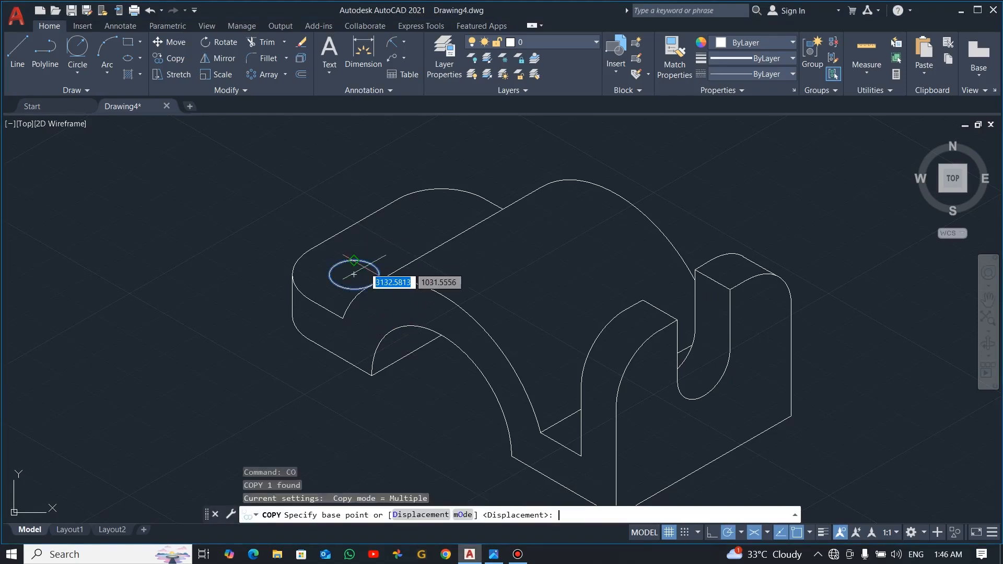
pyautogui.click(354, 274)
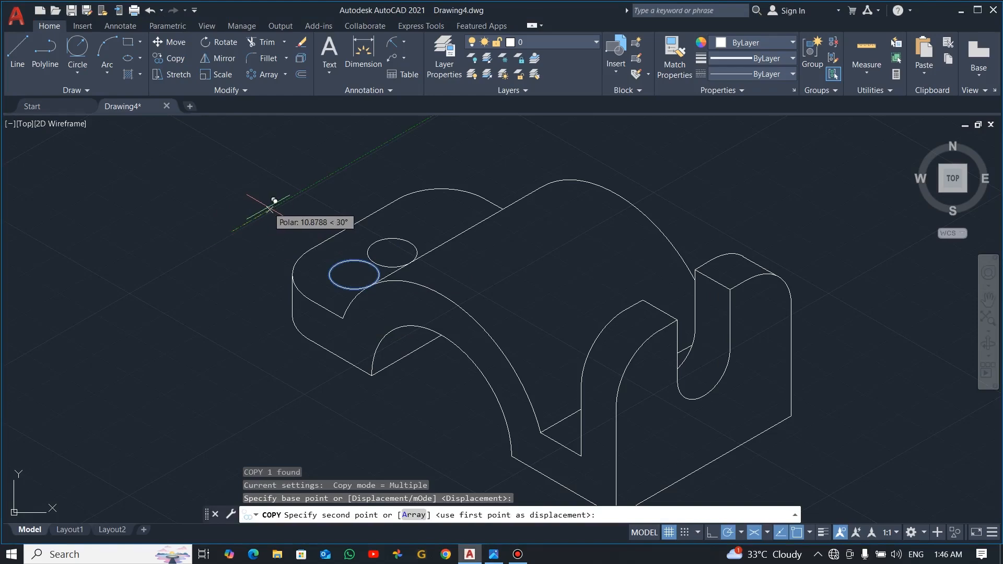
pyautogui.write('25')
pyautogui.press('Return')
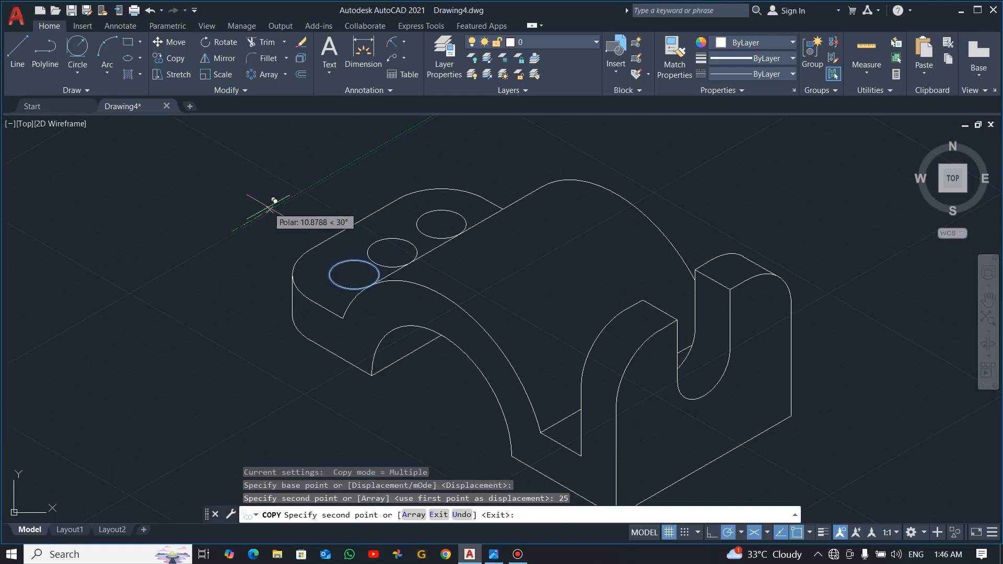
pyautogui.press('Escape')
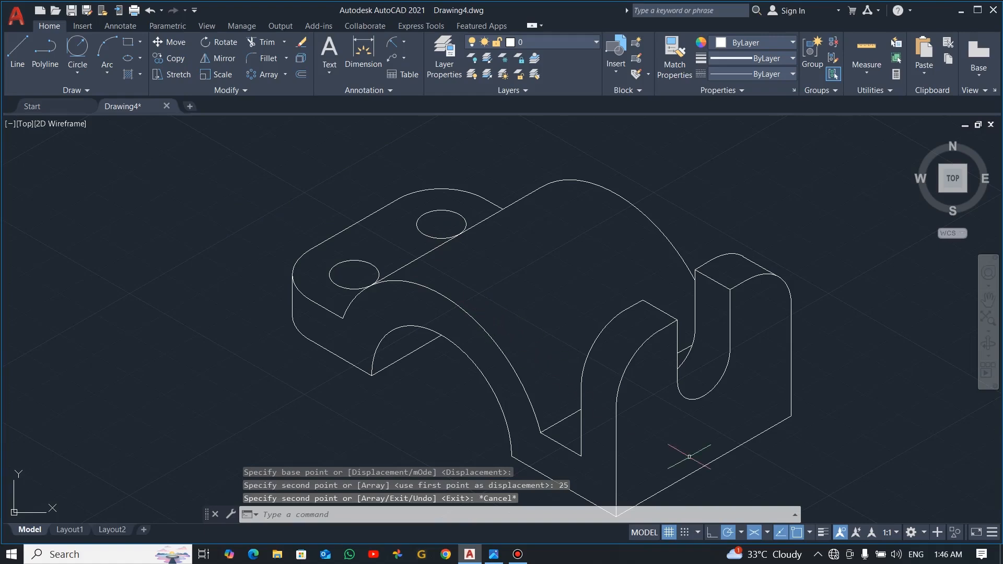
# Turn on lineweight display for the isometric drawing.
pyautogui.scroll(-2, 744, 471)
pyautogui.moveTo(719, 459); pyautogui.dragTo(615, 421, button='middle')
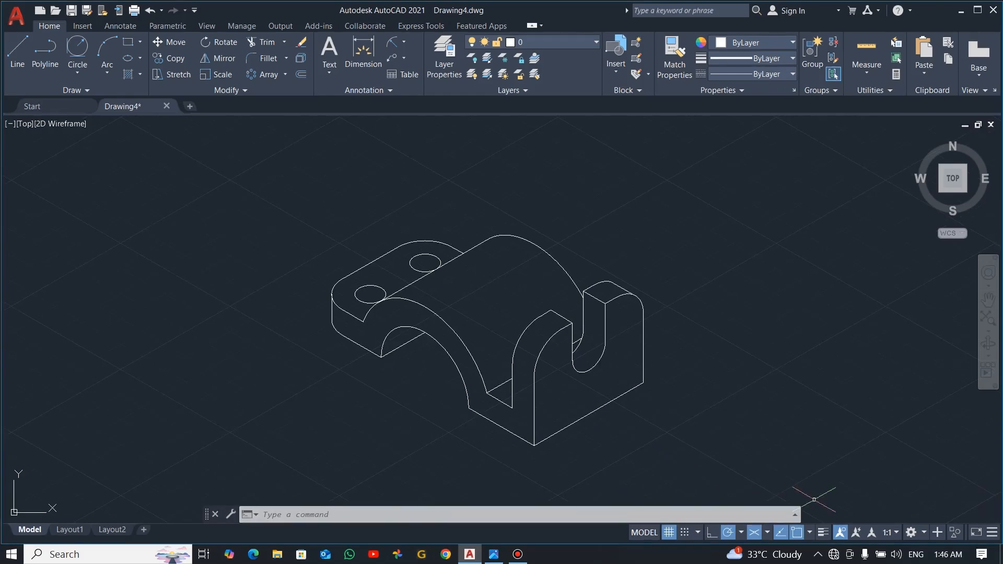
pyautogui.click(822, 534)
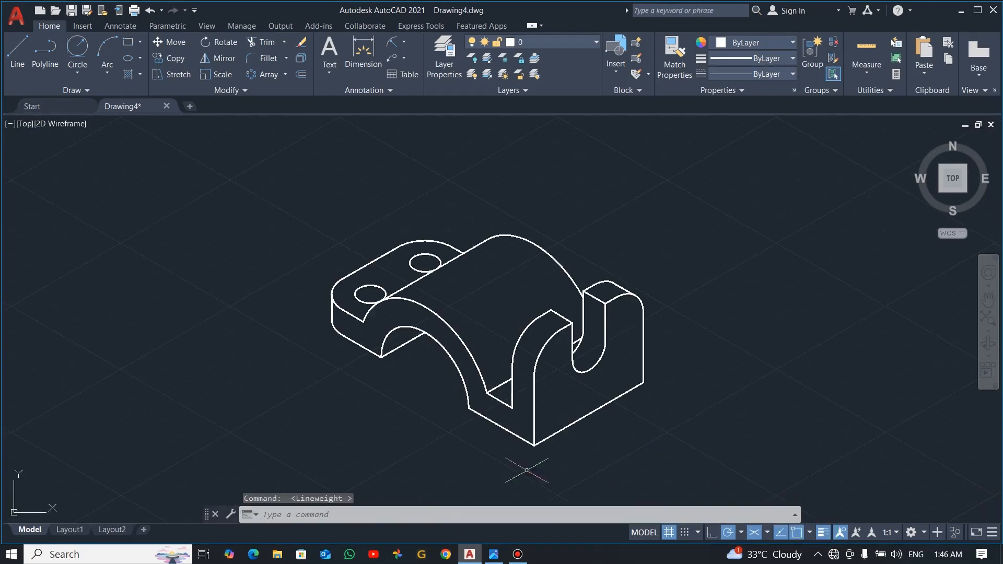
pyautogui.scroll(2, 432, 284)
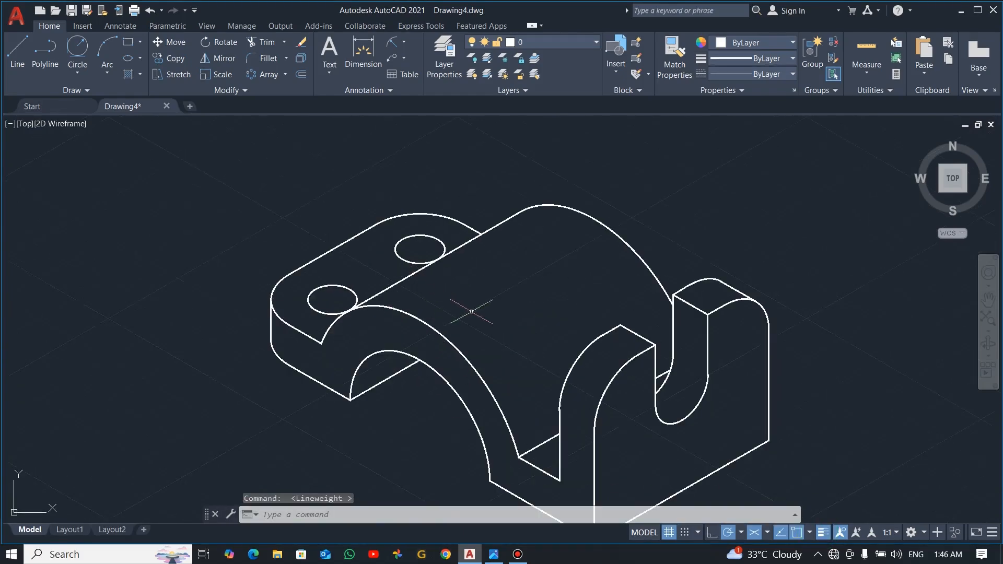
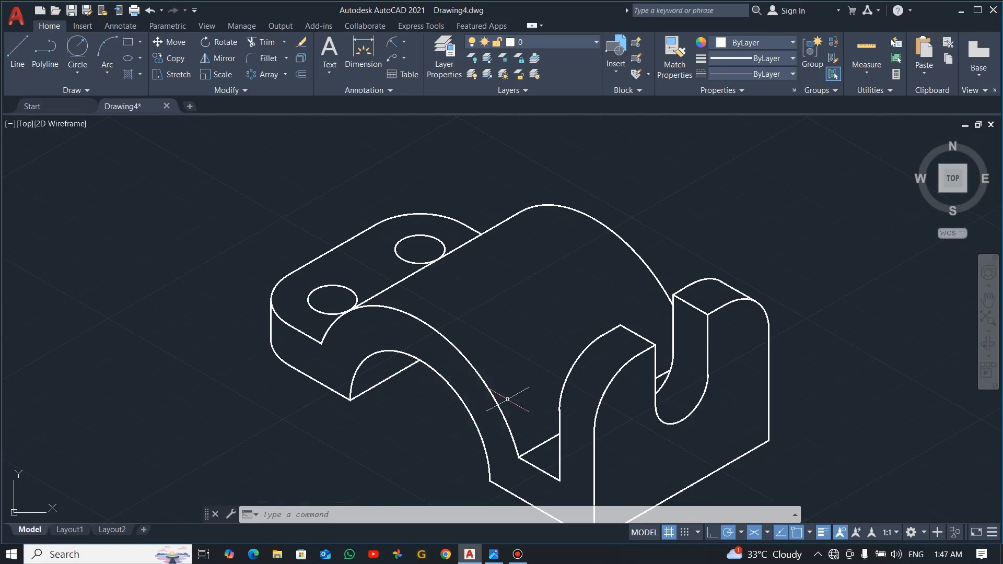
# Compare the isometric part's outline with the dimensioned reference image.
pyautogui.scroll(-2, 639, 431)
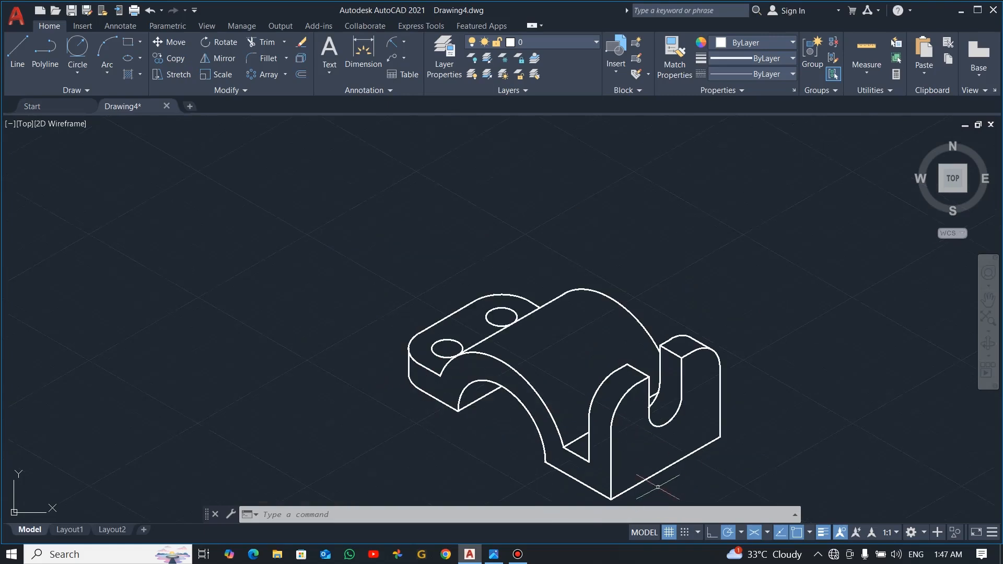
pyautogui.scroll(2, 658, 490)
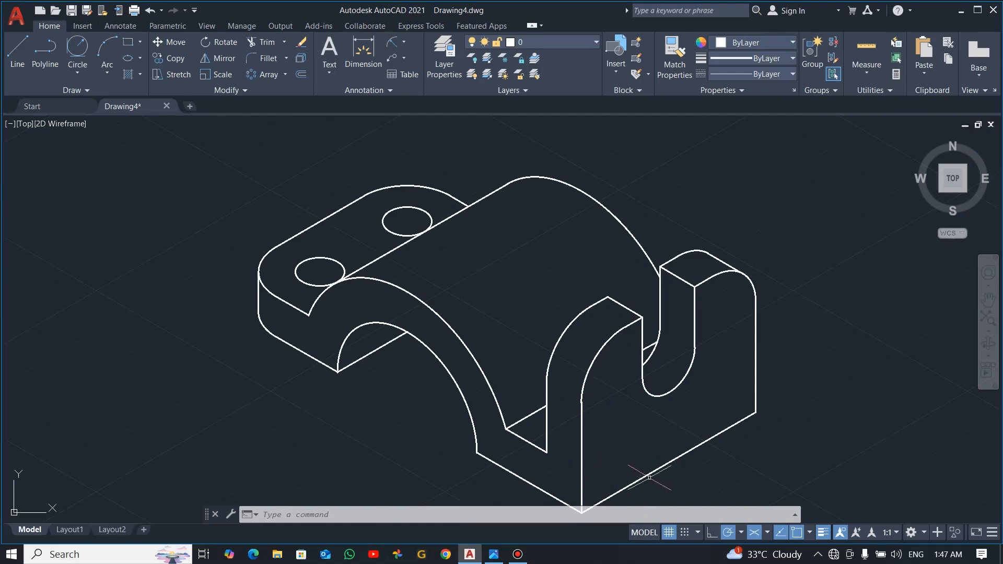
pyautogui.moveTo(690, 472); pyautogui.dragTo(671, 433, button='middle')
pyautogui.hotkey('alt', 'Tab')
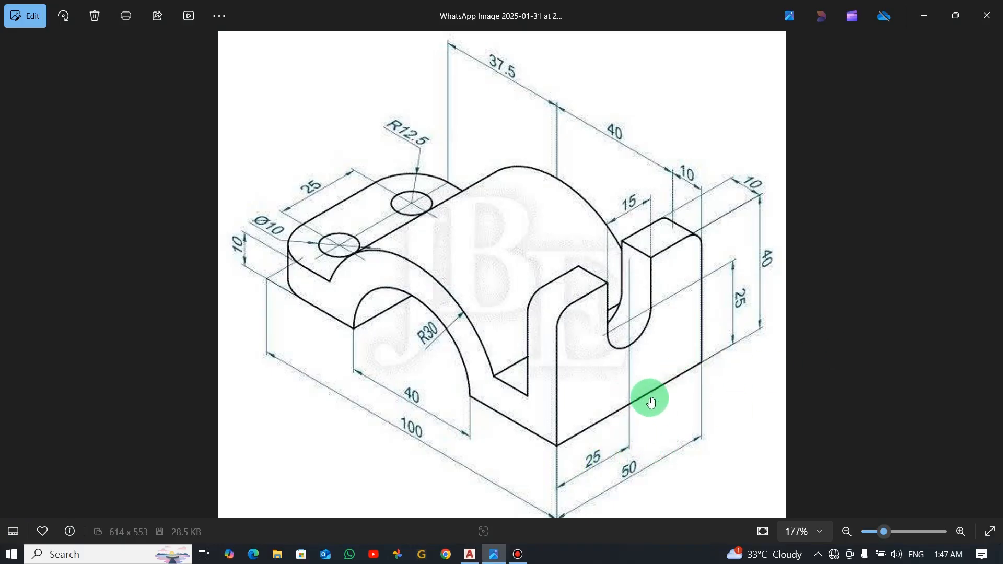
pyautogui.hotkey('alt', 'Tab')
pyautogui.scroll(-2, 546, 261)
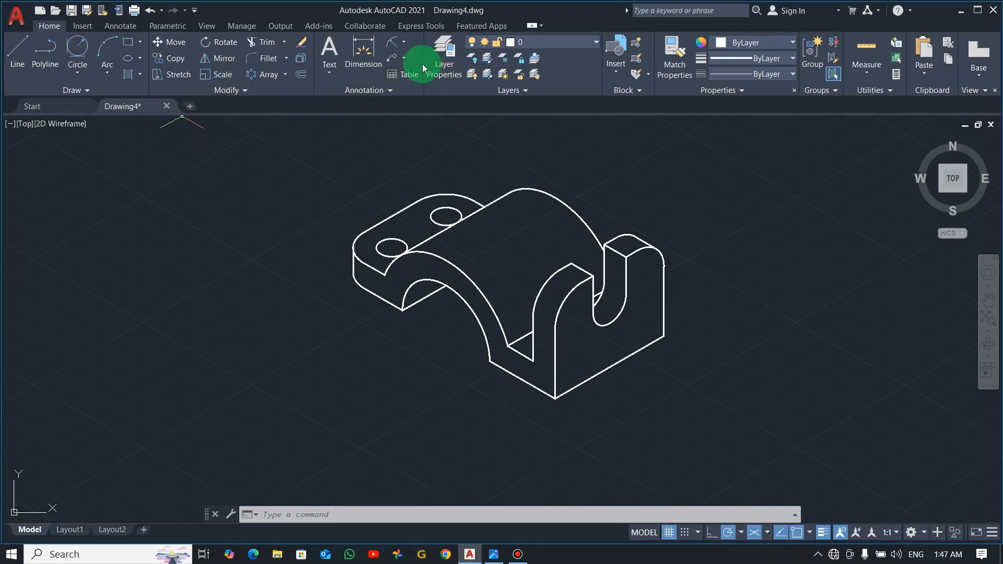
# Create a new layer named DIM and set its colour to green, index colour 100.
pyautogui.click(445, 54)
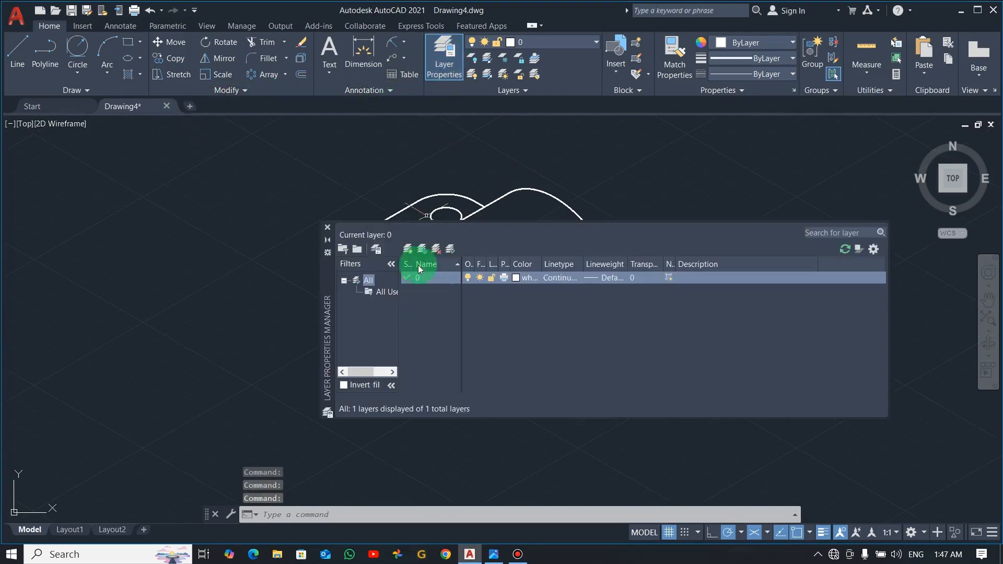
pyautogui.click(409, 250)
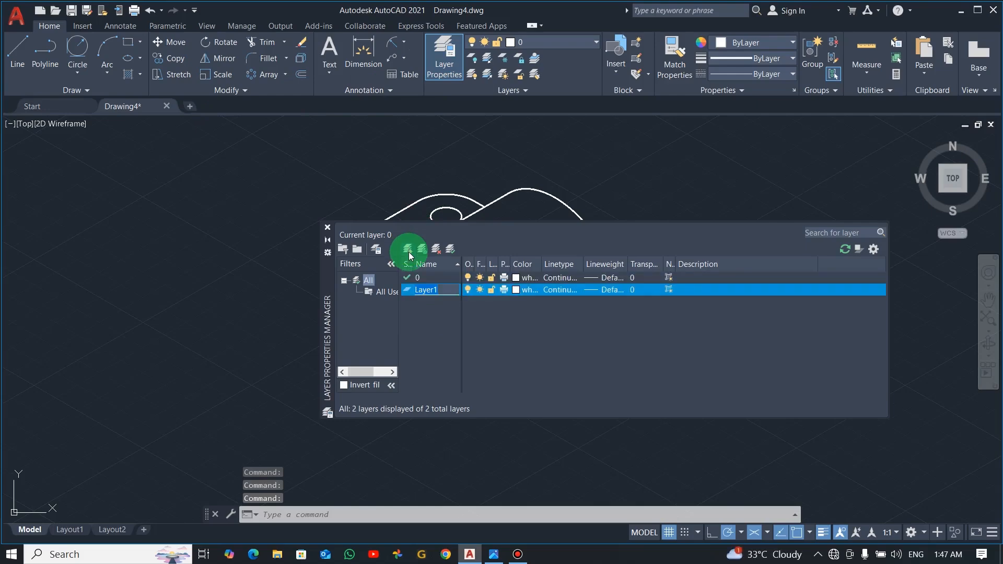
pyautogui.write('DIM')
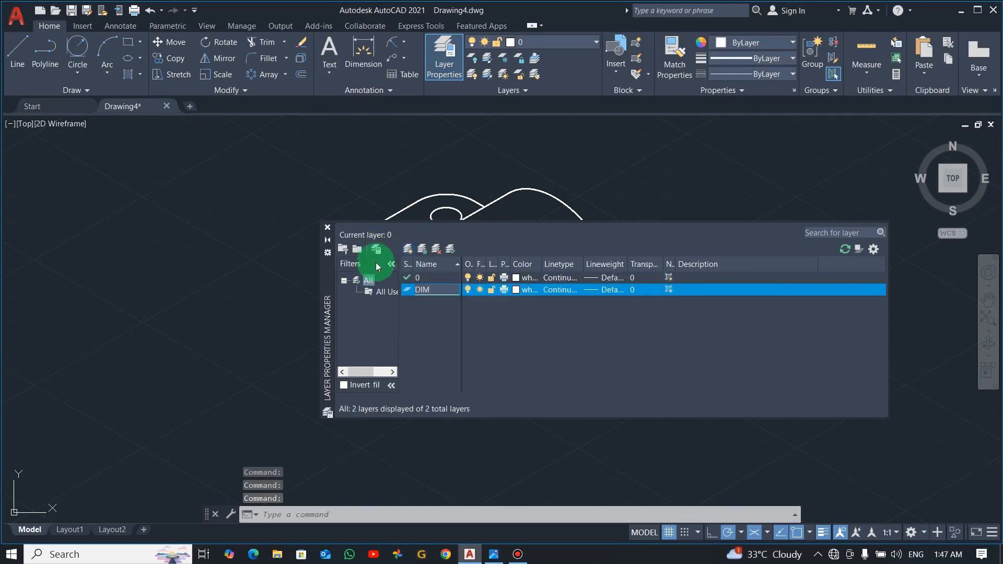
pyautogui.click(519, 290)
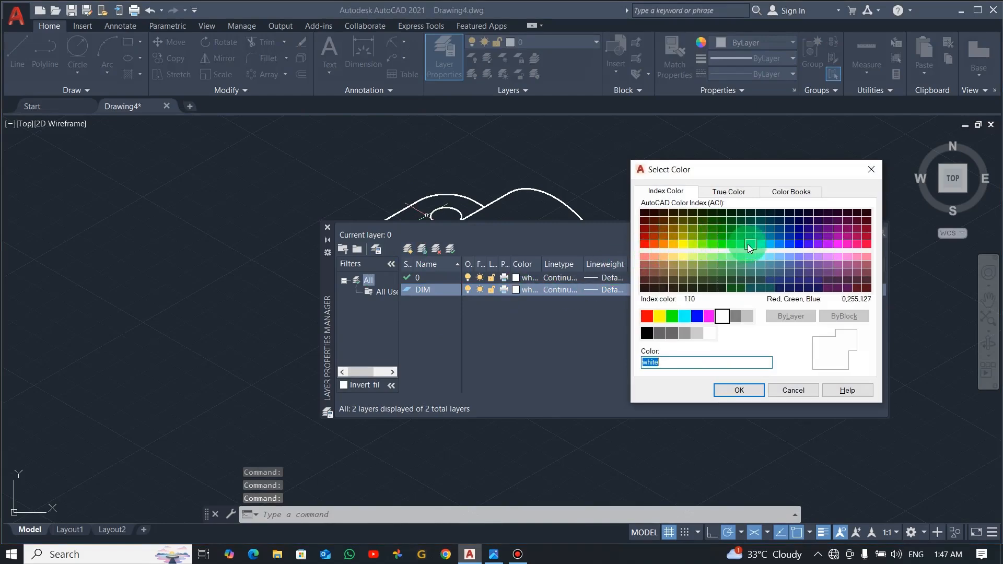
pyautogui.click(733, 244)
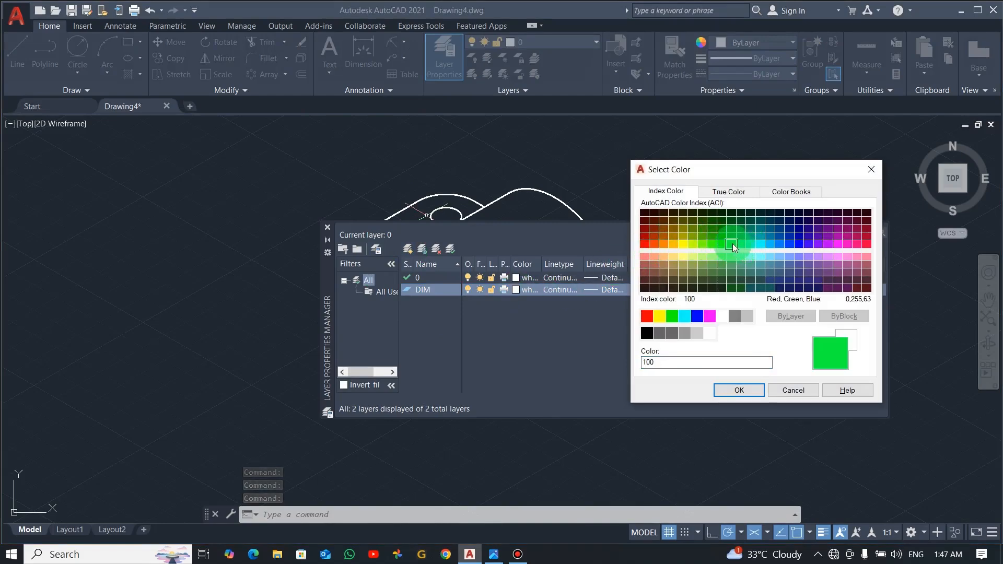
pyautogui.click(749, 391)
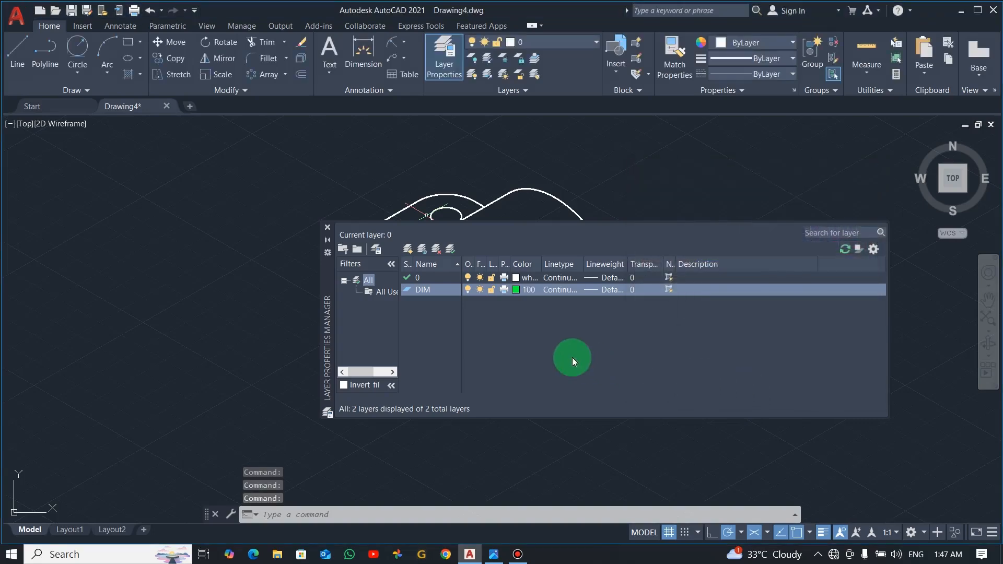
# Set the DIM layer's lineweight to 0.25 mm and close the layer properties manager.
pyautogui.click(596, 290)
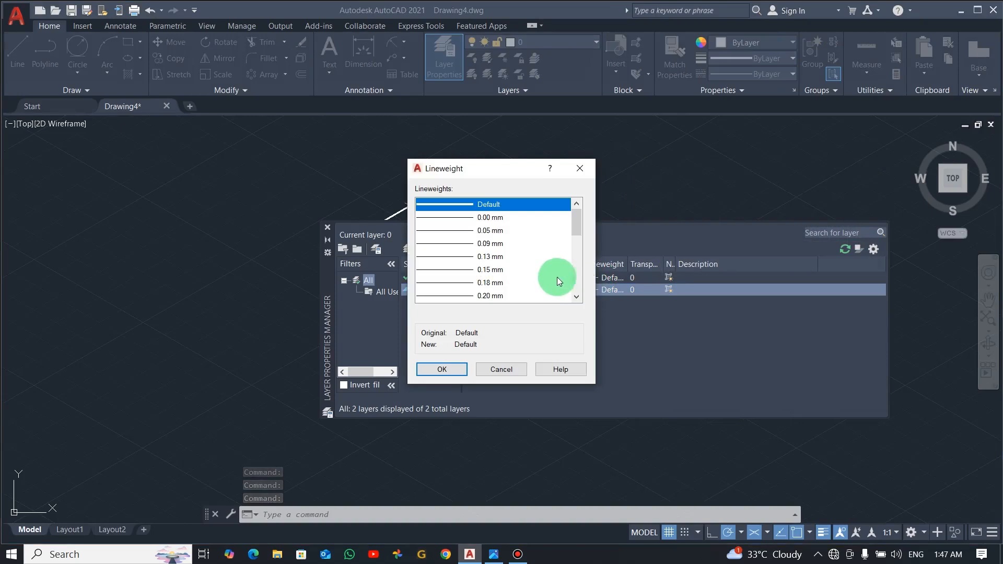
pyautogui.moveTo(576, 238); pyautogui.dragTo(501, 267)
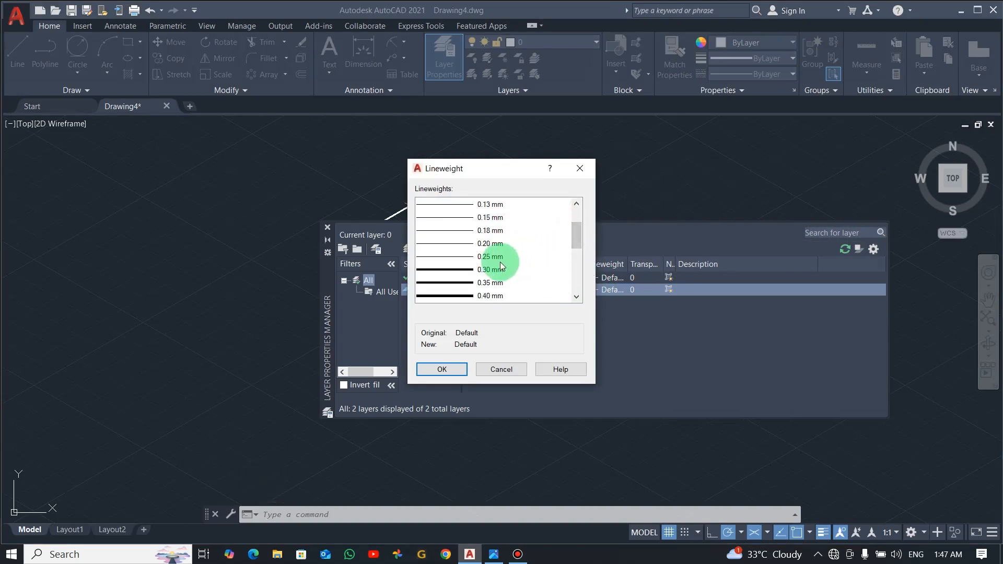
pyautogui.click(494, 258)
pyautogui.click(442, 368)
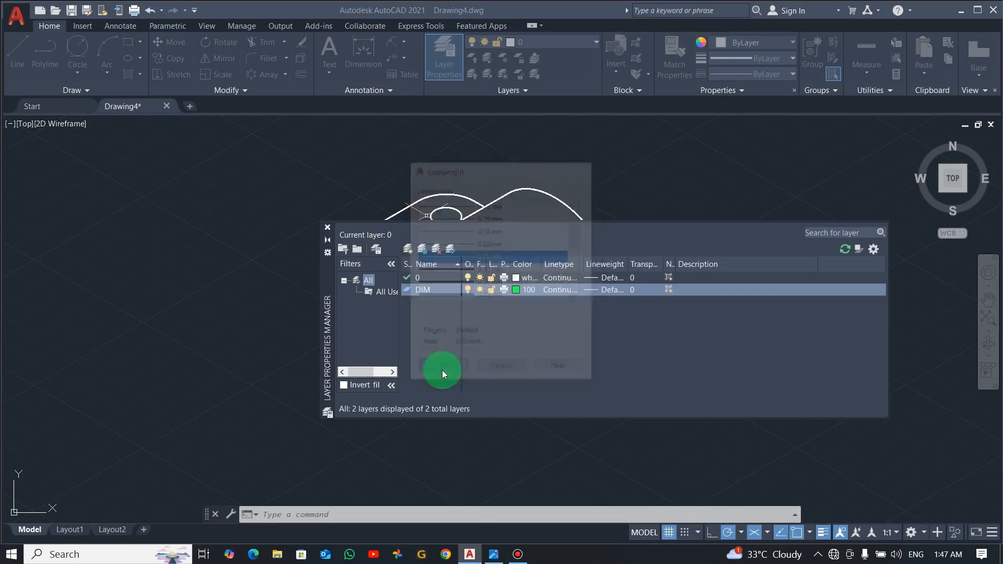
pyautogui.click(328, 227)
# Make DIM the current layer.
pyautogui.click(519, 58)
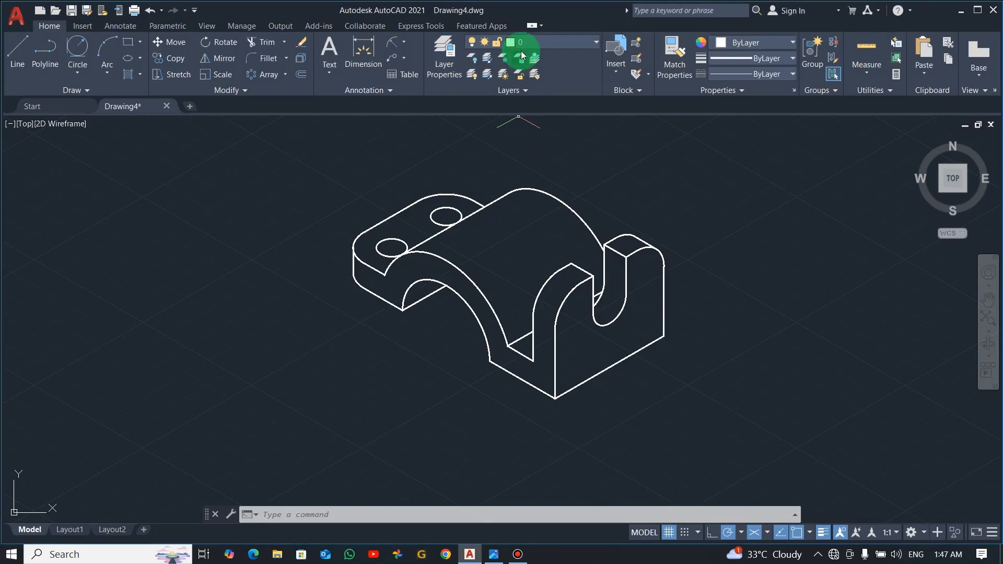
pyautogui.click(512, 42)
pyautogui.click(530, 74)
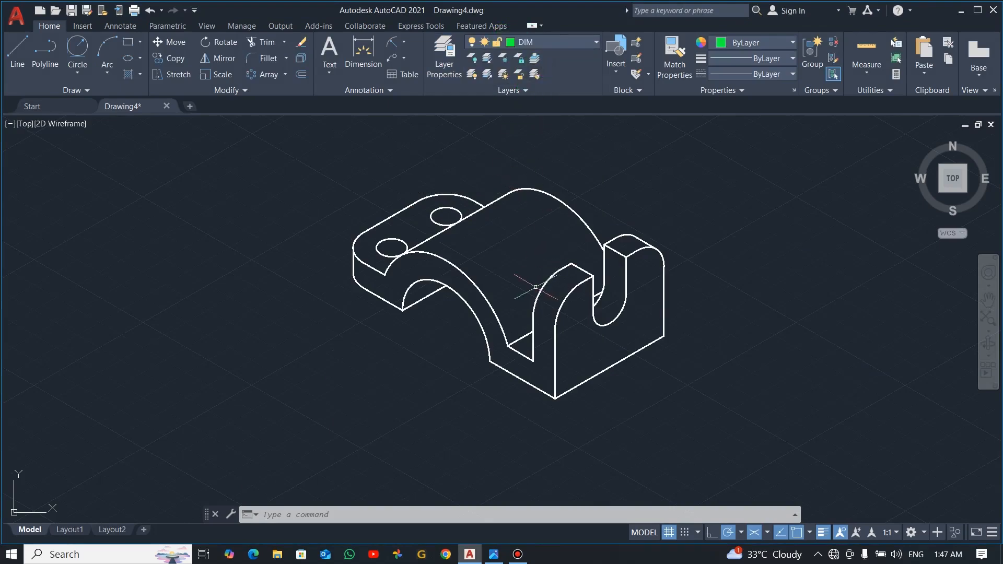
# Add an aligned dimension along the bottom edge of the slotted end face, between its two base corners, placed below the part.
pyautogui.scroll(2, 536, 287)
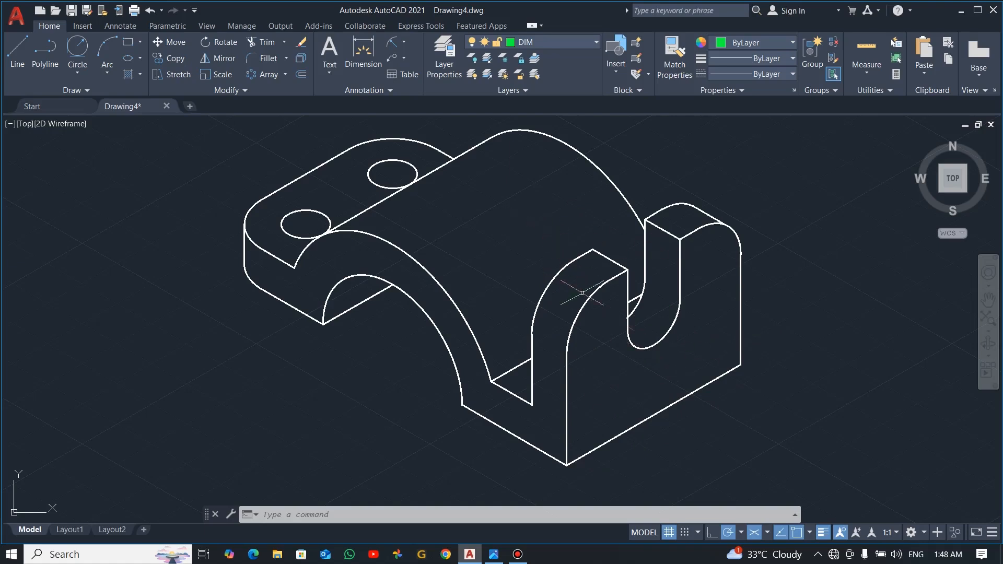
pyautogui.click(404, 46)
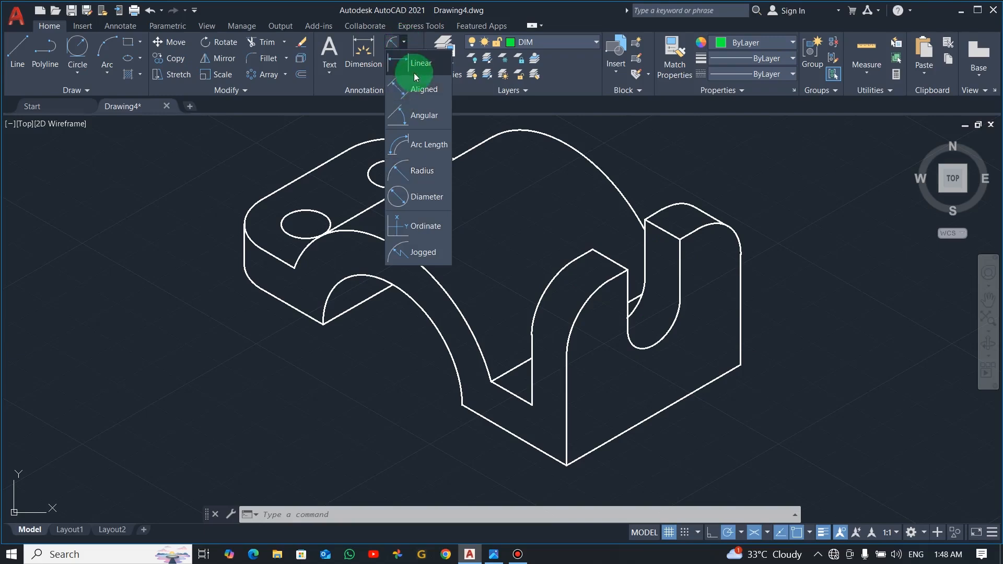
pyautogui.click(418, 92)
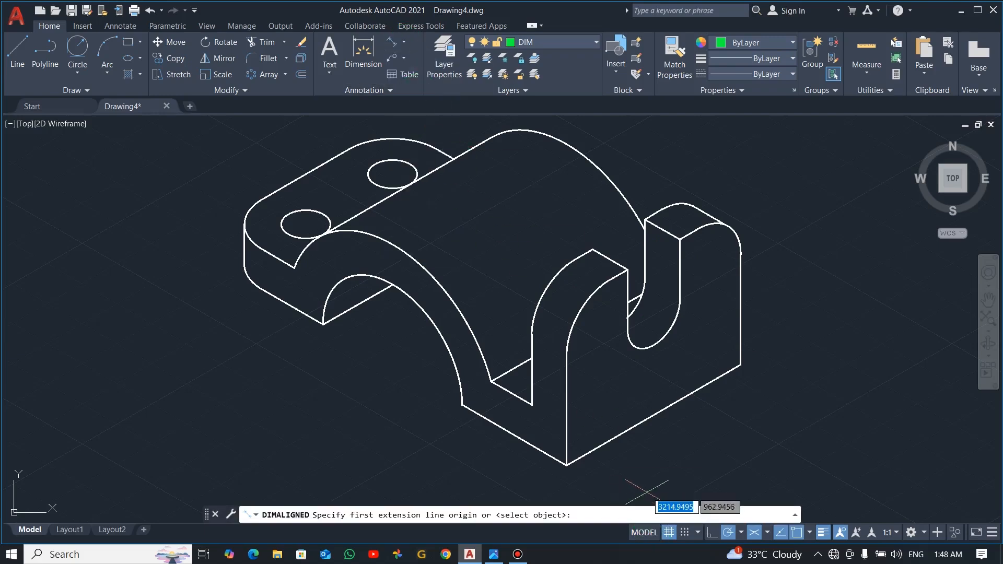
pyautogui.scroll(-2, 646, 485)
pyautogui.scroll(4, 646, 485)
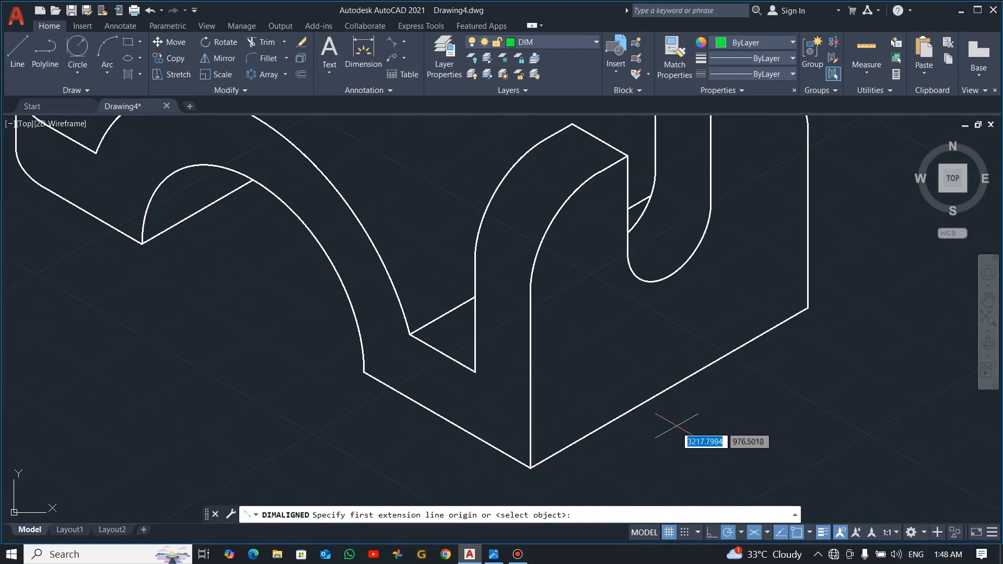
pyautogui.scroll(-2, 670, 440)
pyautogui.moveTo(671, 451); pyautogui.dragTo(611, 396, button='middle')
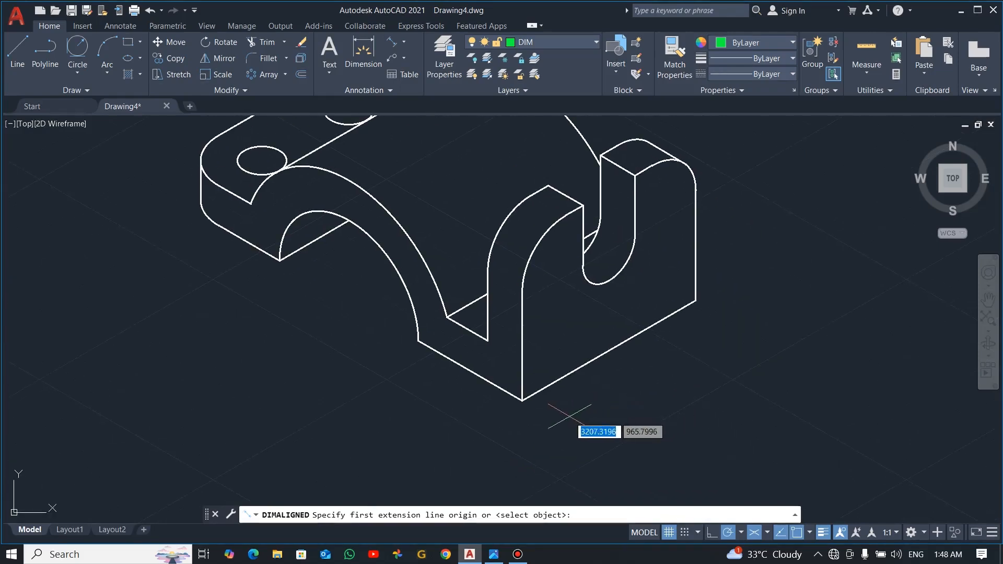
pyautogui.click(522, 401)
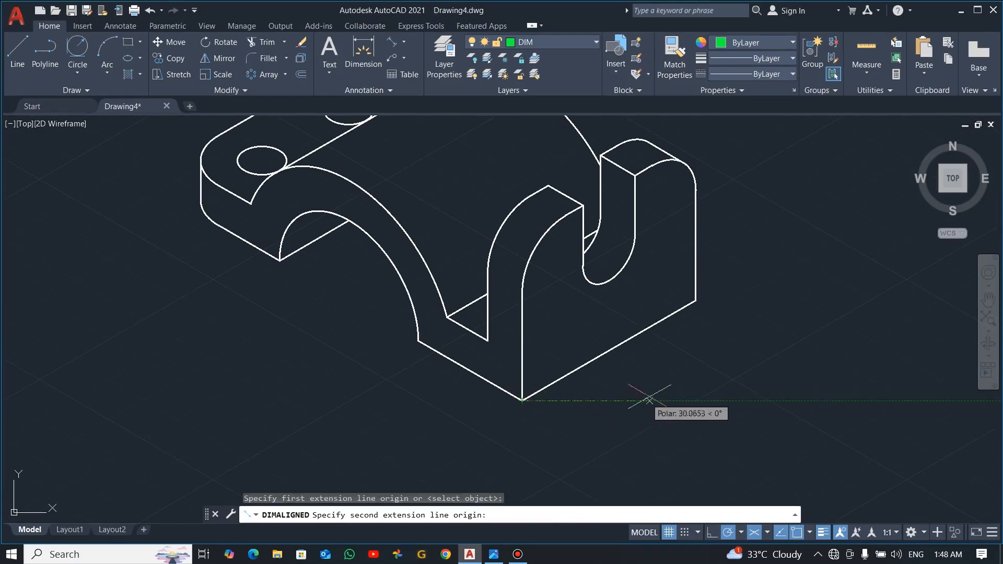
pyautogui.click(696, 301)
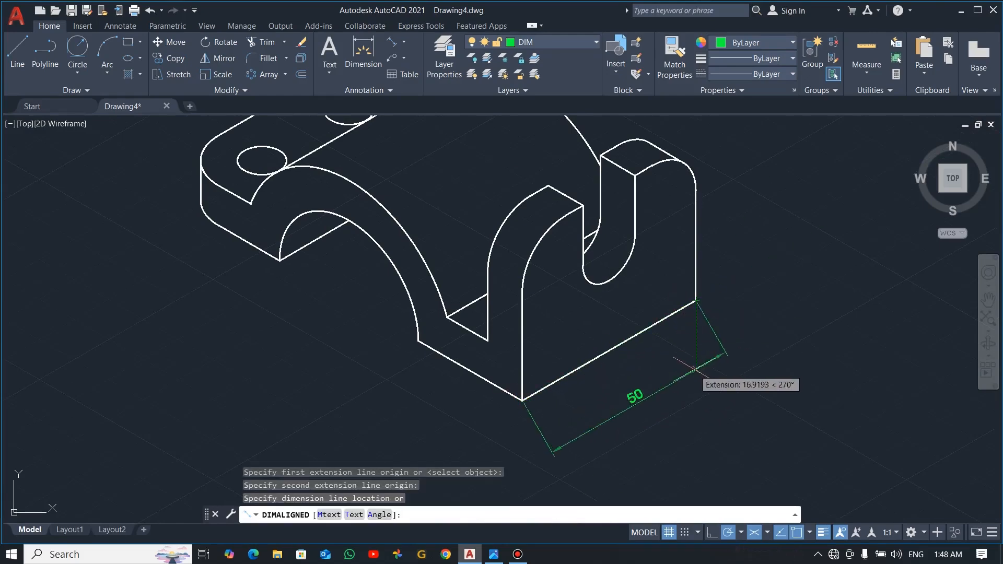
pyautogui.click(696, 383)
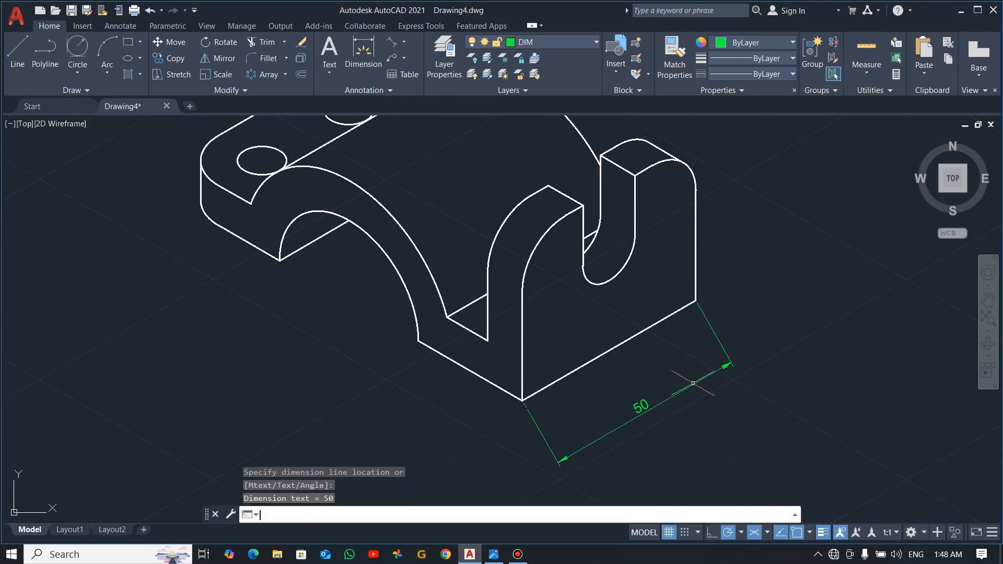
# Turn on object snap tracking and check the end face's height dimension in the reference image.
pyautogui.press('F11')
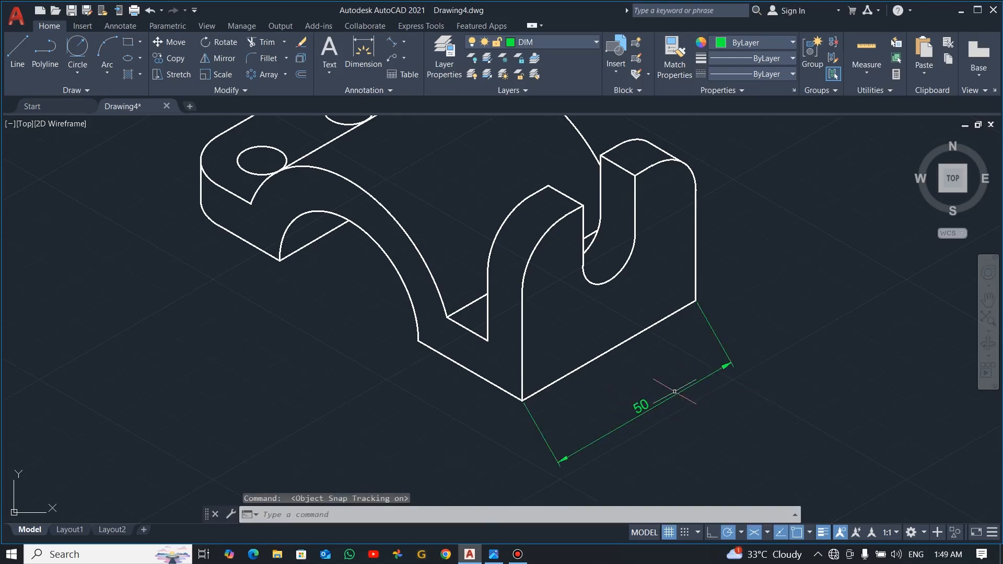
pyautogui.hotkey('alt', 'Tab')
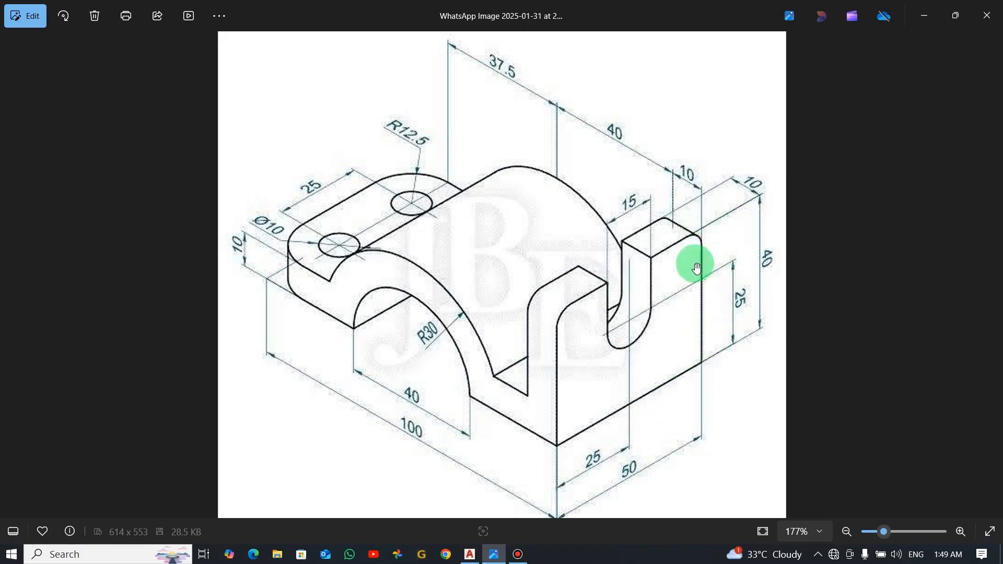
pyautogui.hotkey('alt', 'Tab')
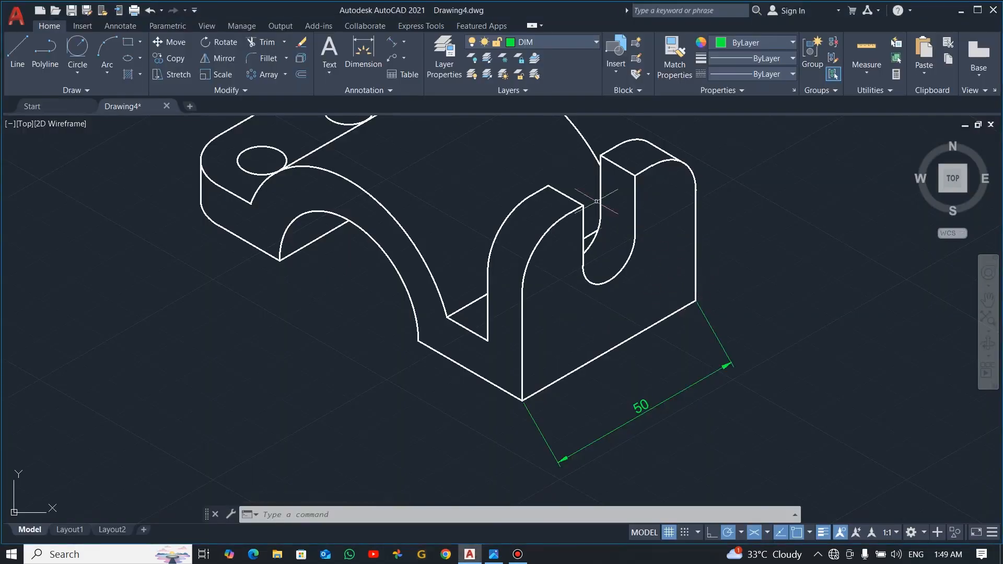
pyautogui.click(390, 43)
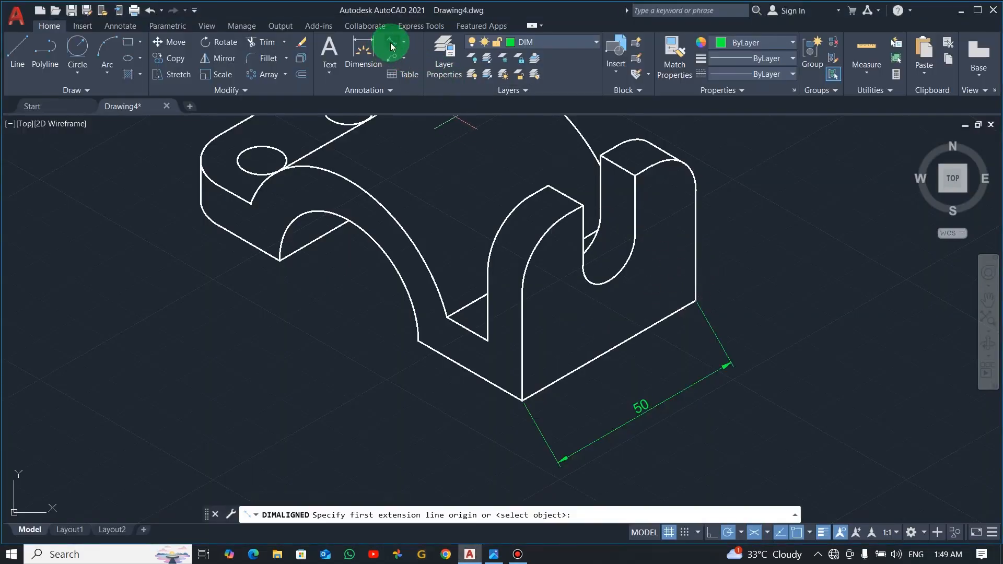
pyautogui.click(696, 301)
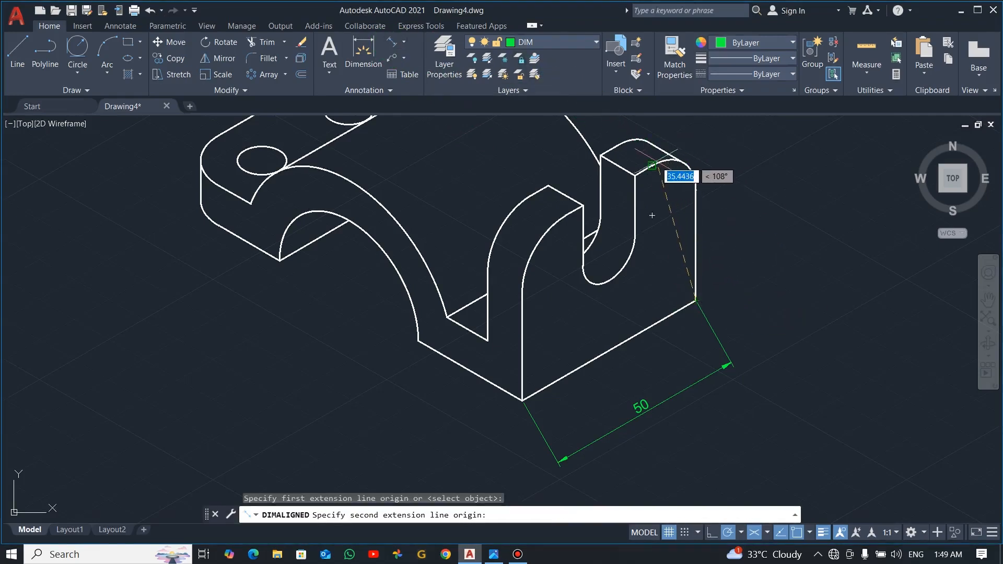
pyautogui.click(696, 156)
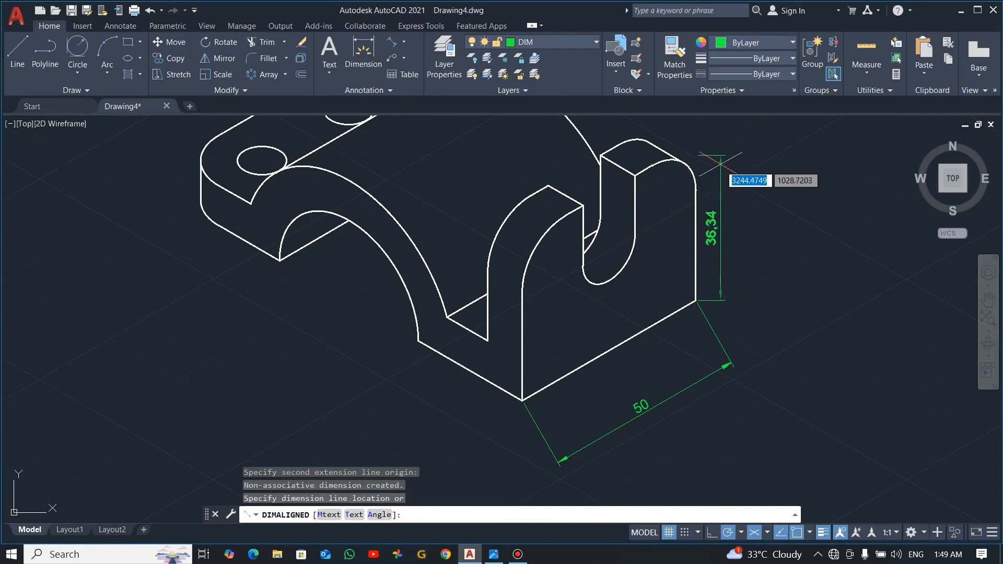
pyautogui.press('Escape')
# Add an aligned dimension for the end face's overall height, from the projected sharp corner above the rounding down to the base corner.
pyautogui.scroll(-2, 730, 164)
pyautogui.scroll(2, 730, 164)
pyautogui.moveTo(730, 164); pyautogui.dragTo(663, 217, button='middle')
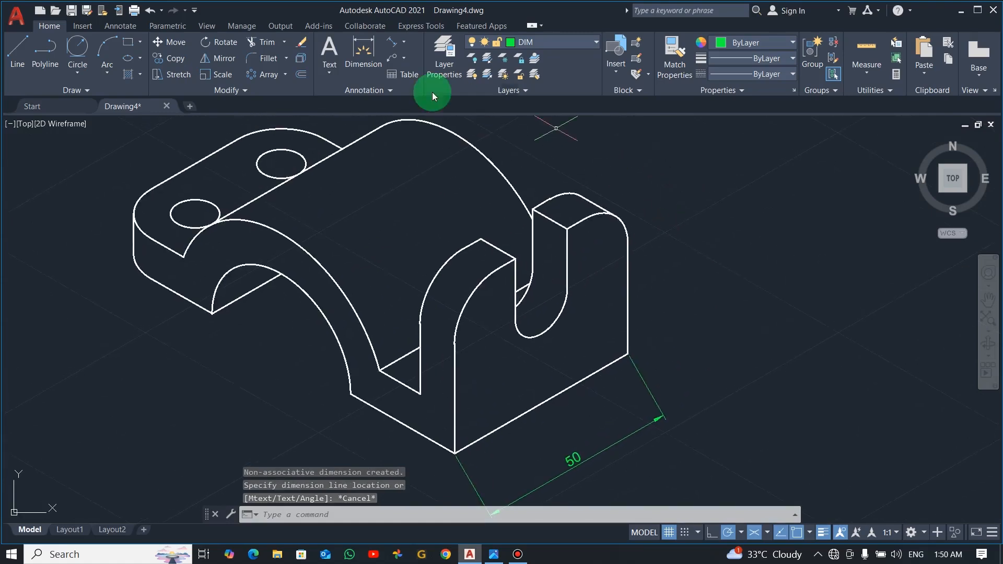
pyautogui.click(398, 53)
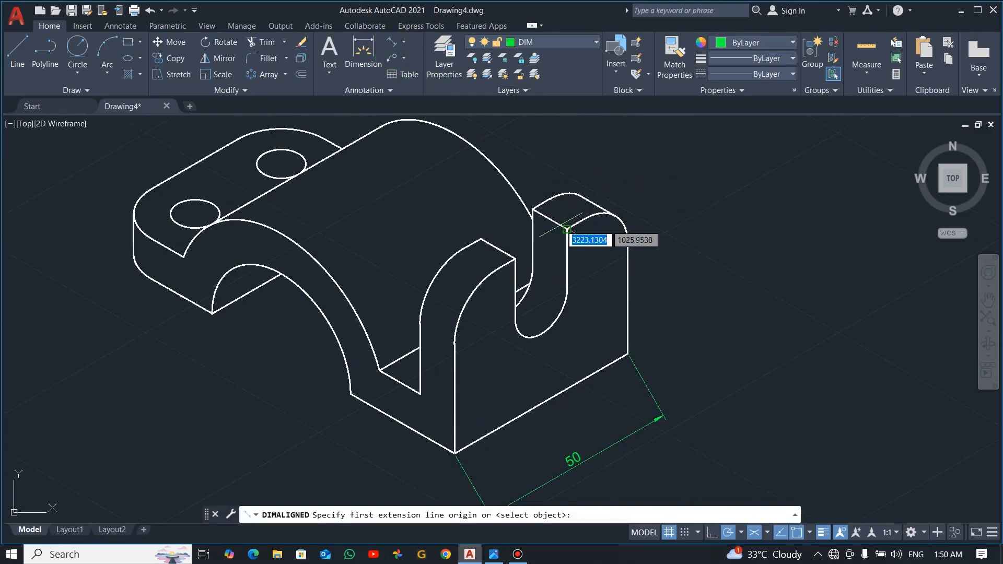
pyautogui.click(628, 195)
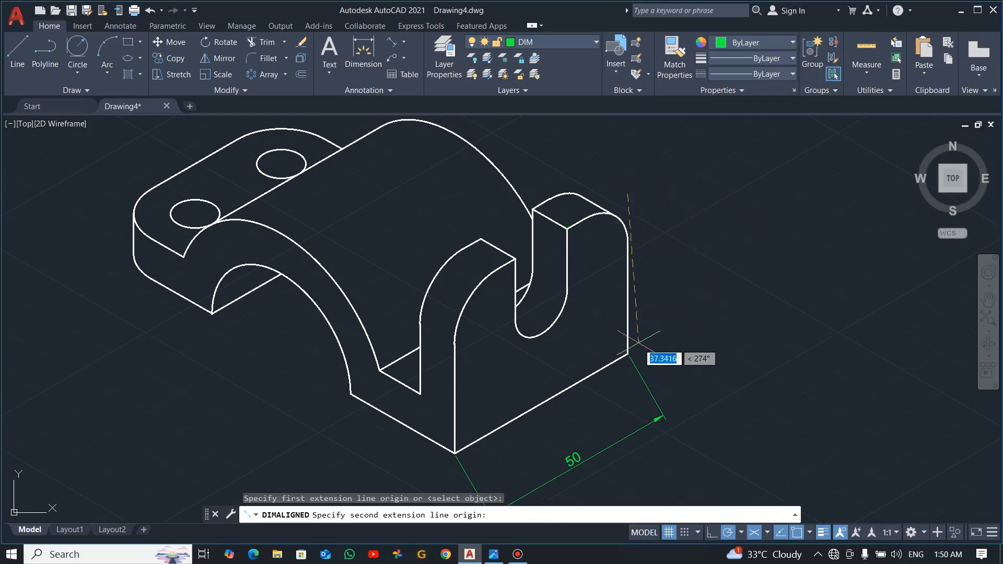
pyautogui.click(628, 355)
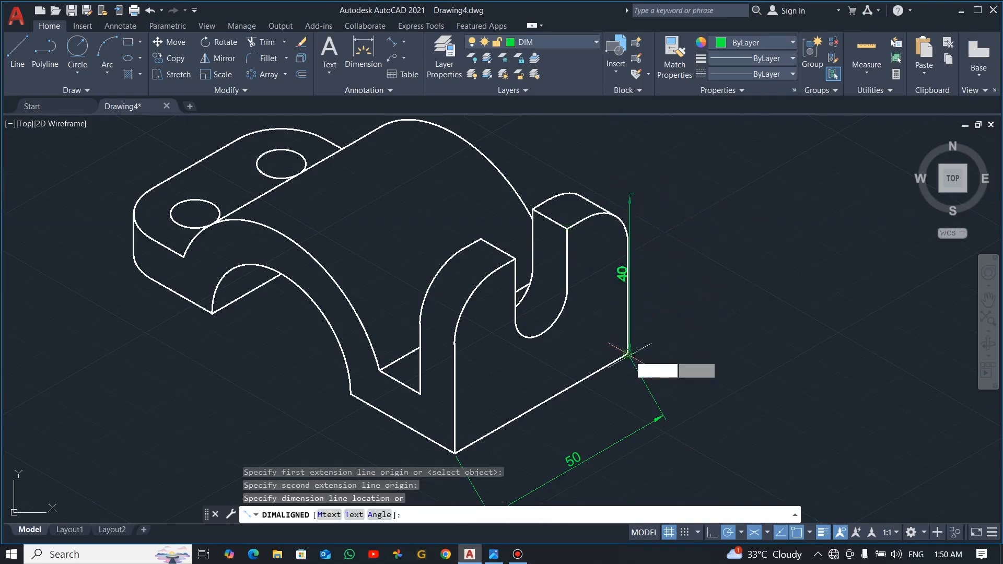
pyautogui.click(685, 316)
# Check the slot dimension in the reference image and add an aligned dimension across the slot opening between its upper front corners.
pyautogui.hotkey('alt', 'Tab')
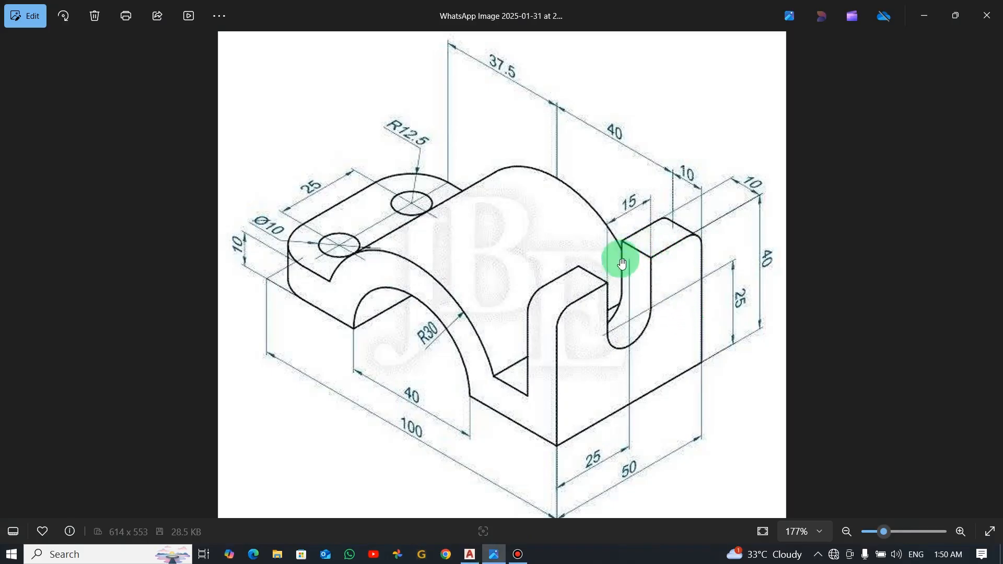
pyautogui.hotkey('alt', 'Tab')
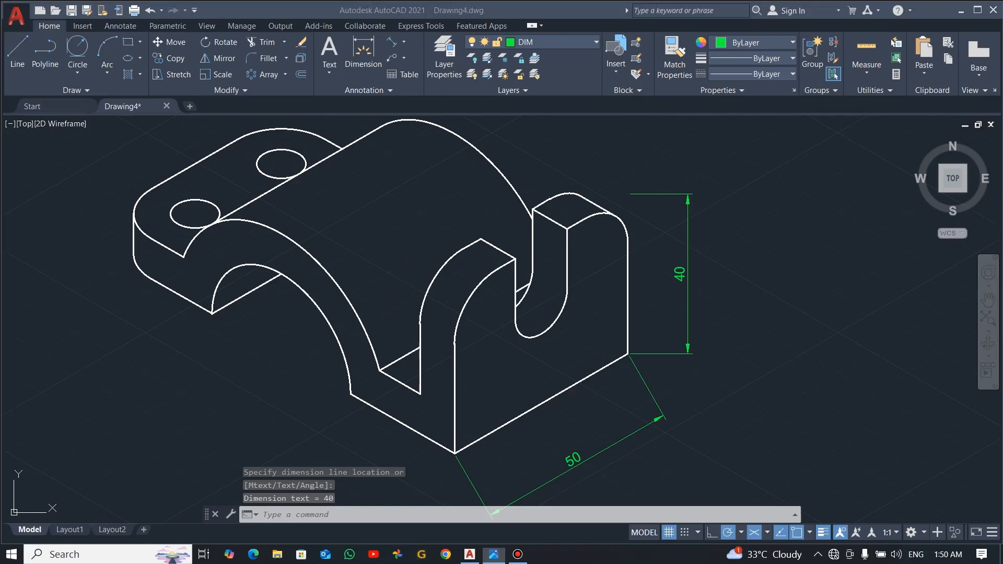
pyautogui.click(392, 42)
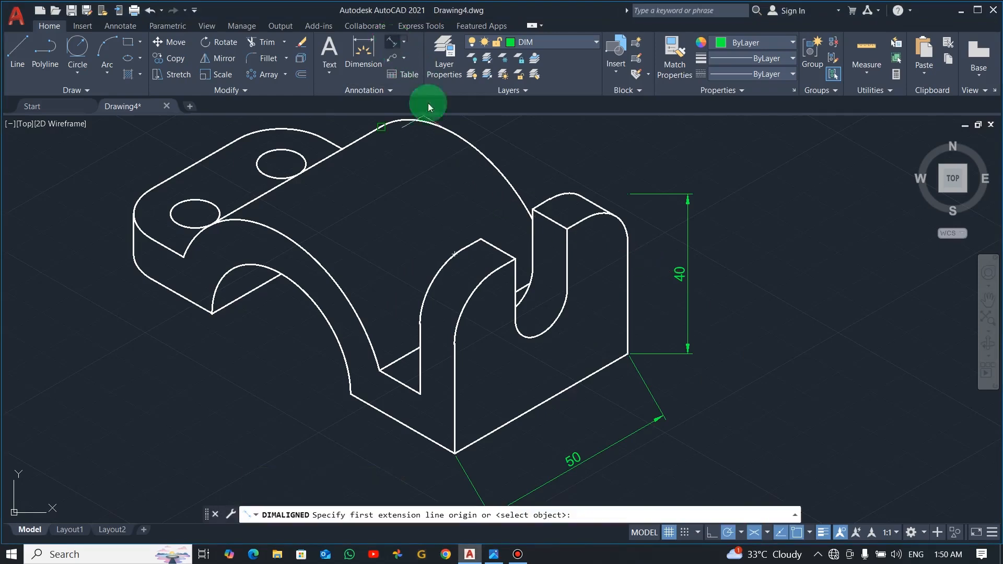
pyautogui.click(567, 230)
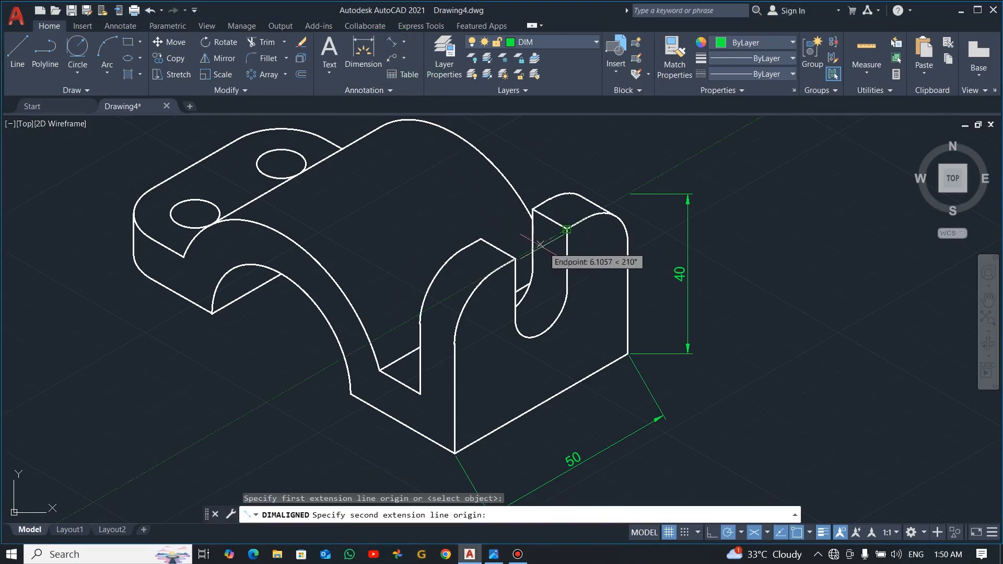
pyautogui.click(515, 259)
pyautogui.click(518, 164)
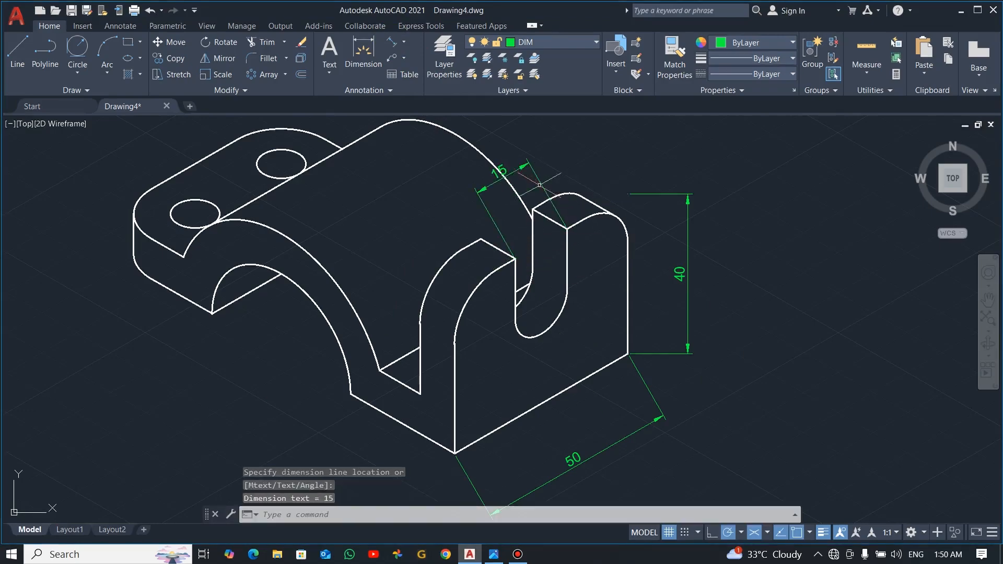
# Check the reference image and add an aligned dimension for the upright's thickness across its top beside the rounded corner.
pyautogui.hotkey('alt', 'Tab')
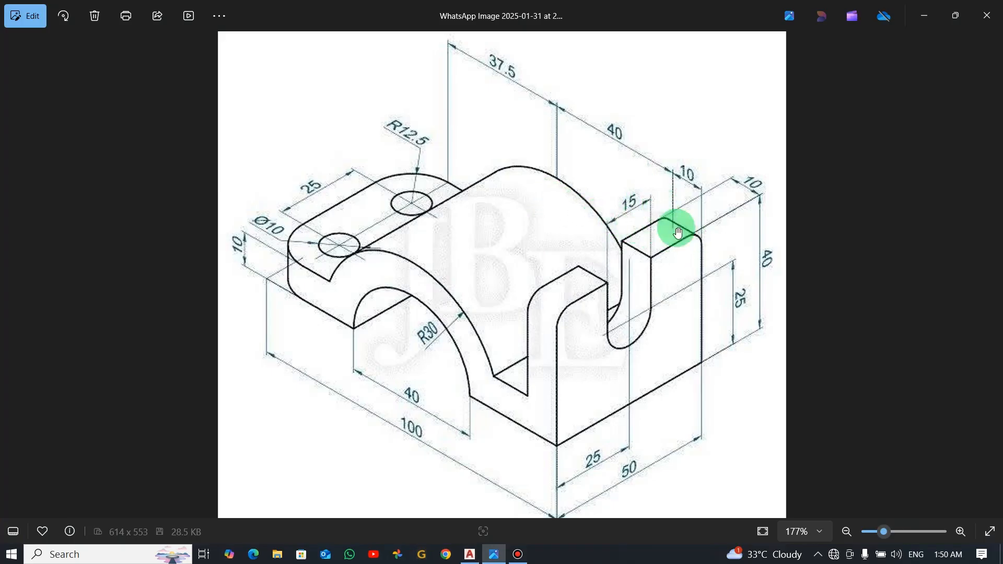
pyautogui.hotkey('alt', 'Tab')
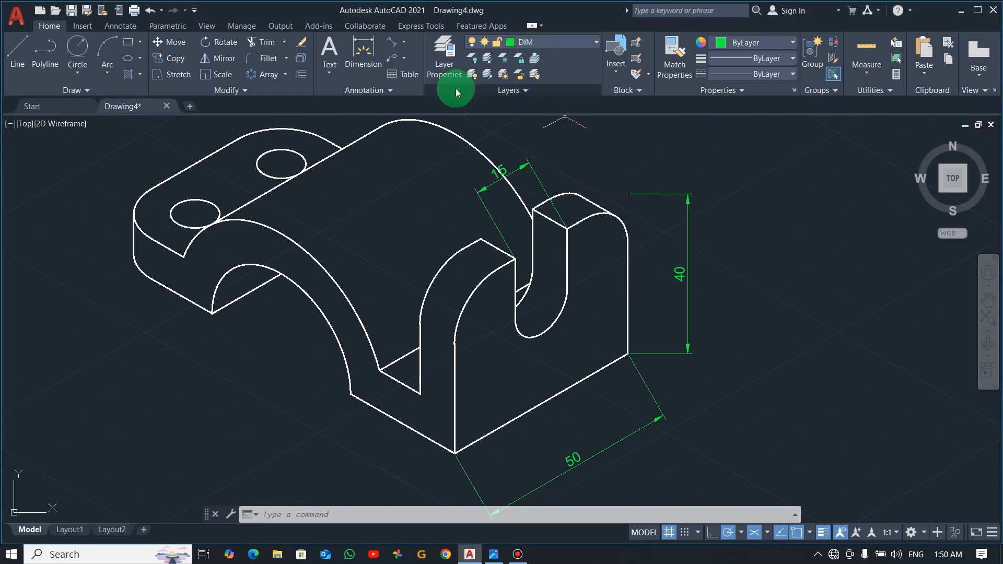
pyautogui.click(392, 45)
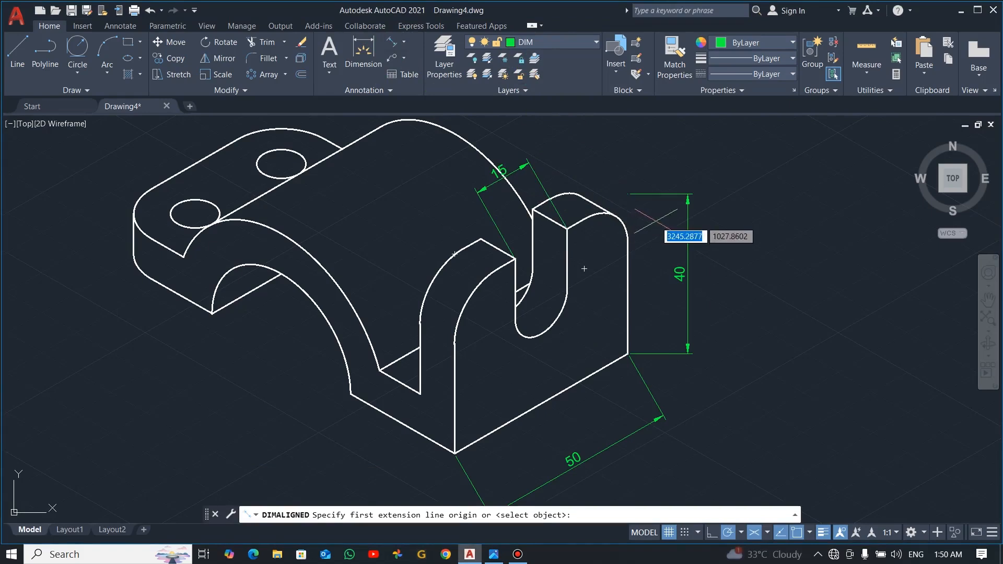
pyautogui.click(615, 214)
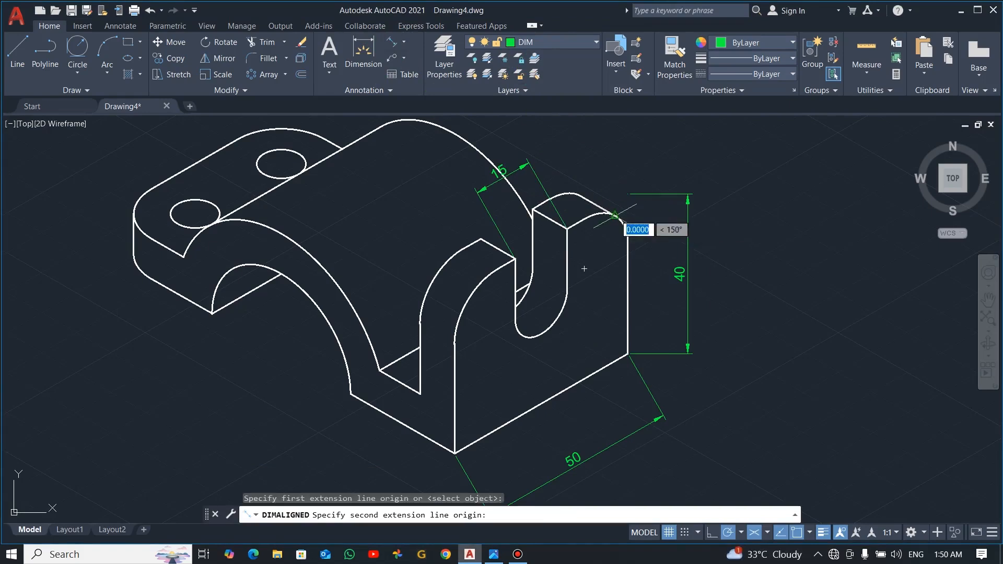
pyautogui.click(580, 195)
pyautogui.click(621, 171)
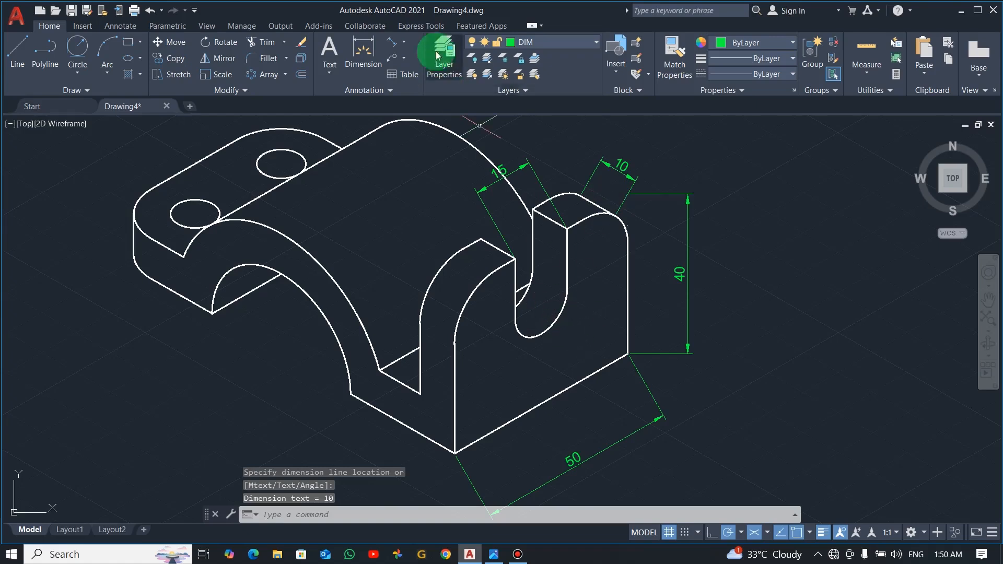
pyautogui.click(392, 43)
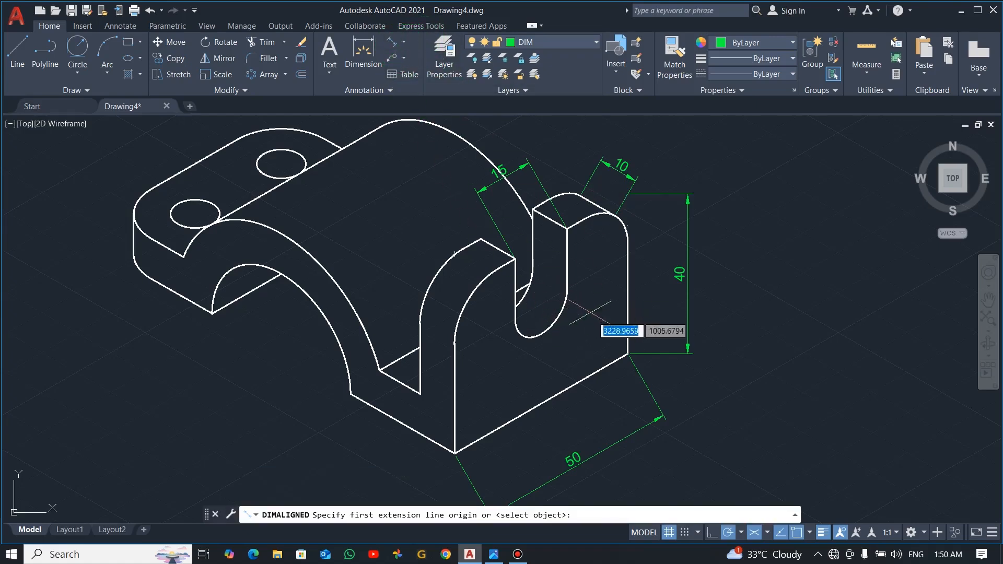
pyautogui.click(627, 354)
pyautogui.click(542, 303)
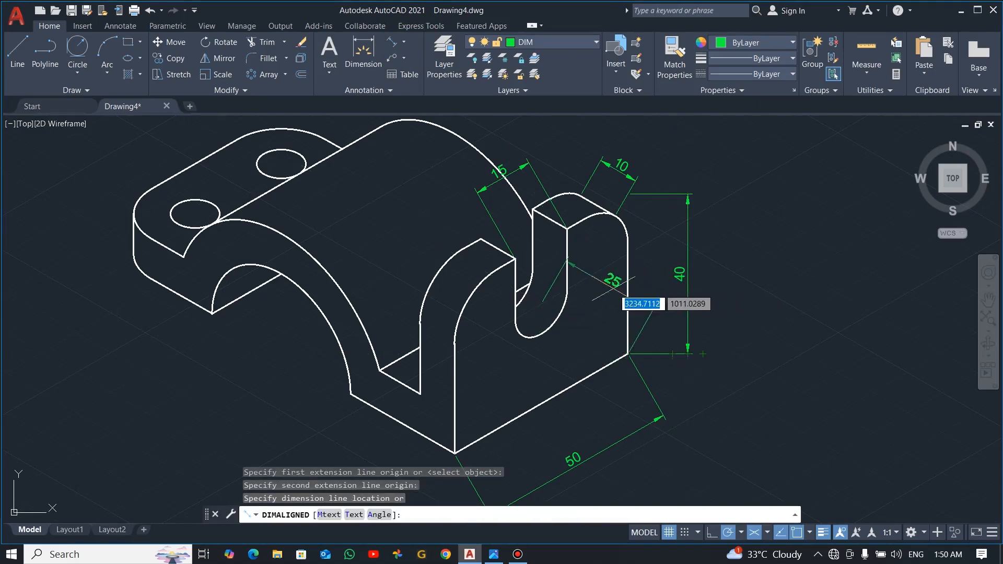
pyautogui.press('Escape')
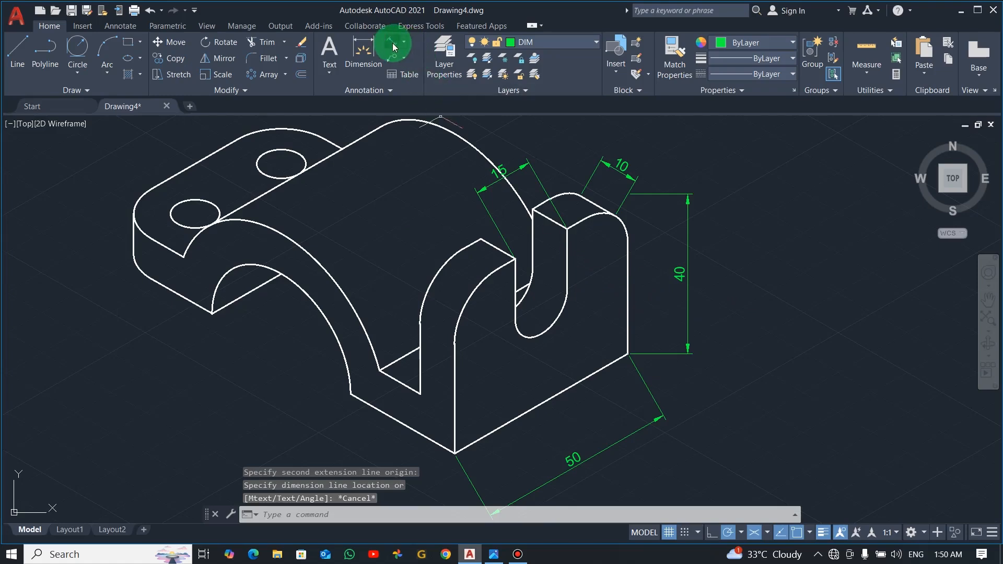
# Add an aligned vertical dimension from the base corner up to the slot arc's centre level, placed inside the overall height dimension.
pyautogui.click(393, 43)
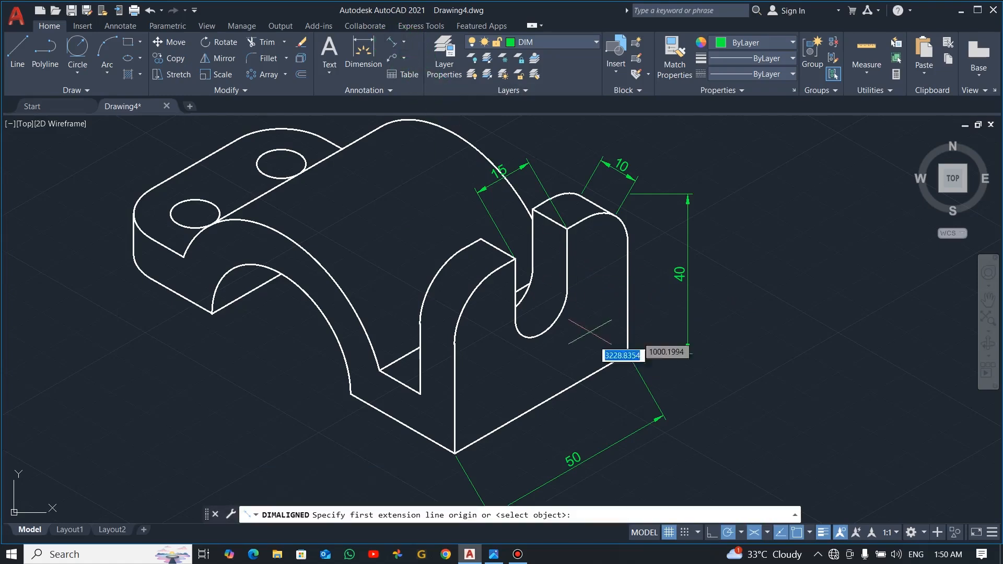
pyautogui.click(628, 354)
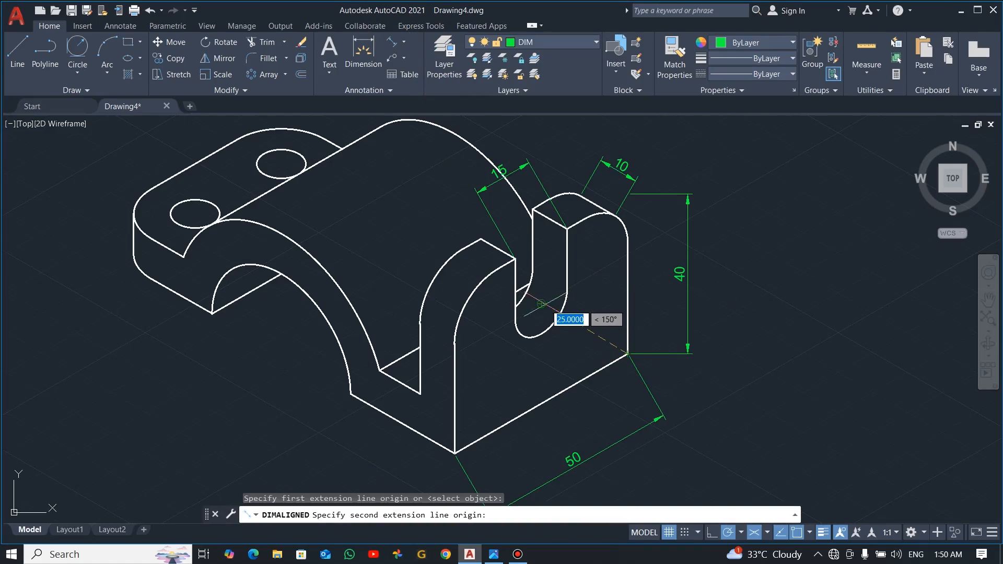
pyautogui.click(628, 254)
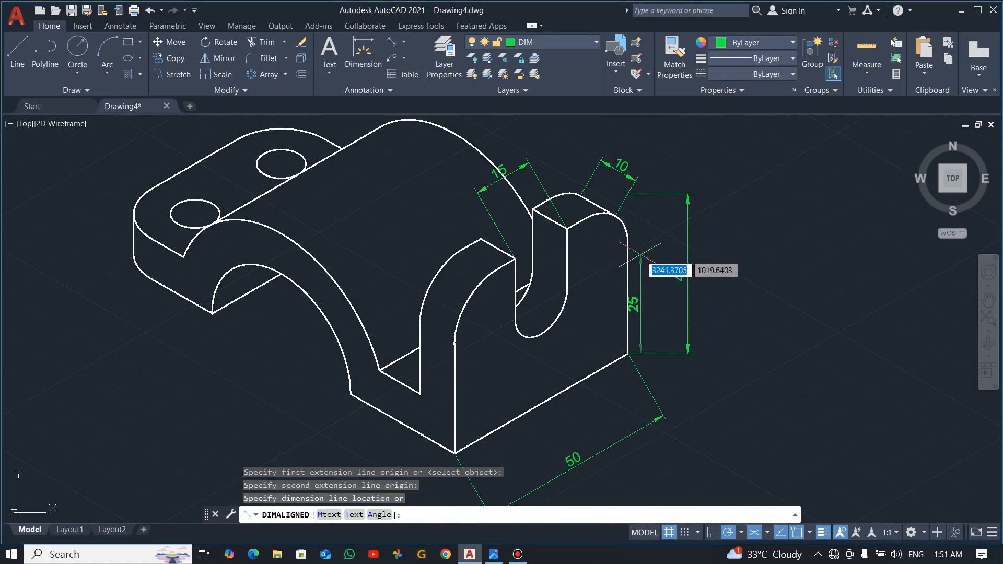
pyautogui.click(655, 280)
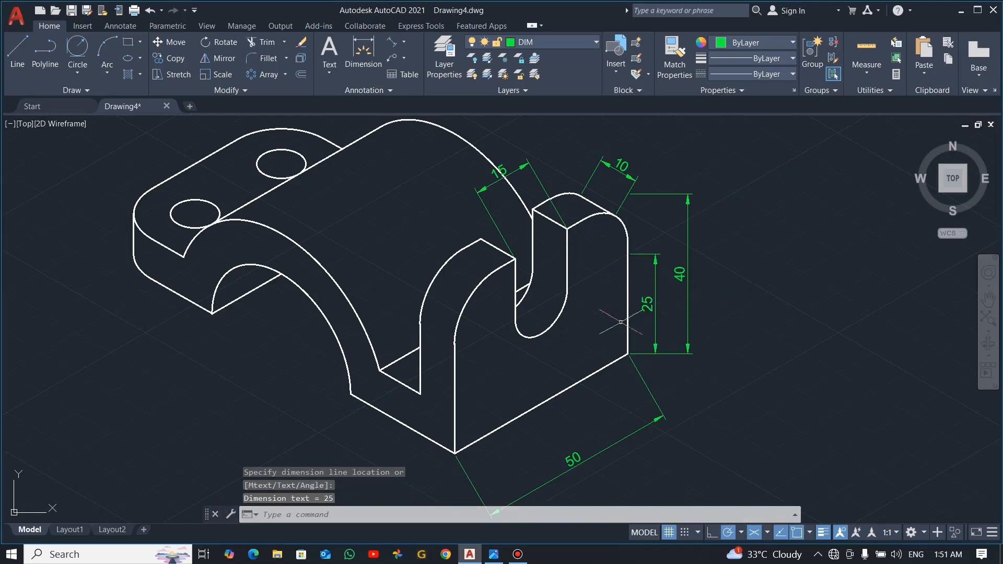
# Add an aligned dimension from the front base corner to the midpoint of the end face's bottom edge, placed inside the overall width dimension.
pyautogui.click(396, 50)
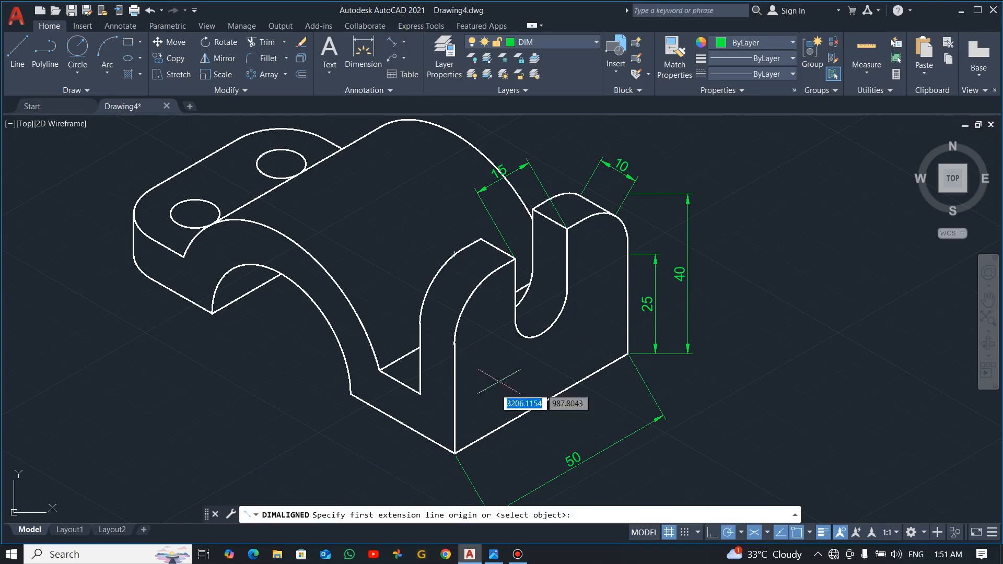
pyautogui.click(454, 452)
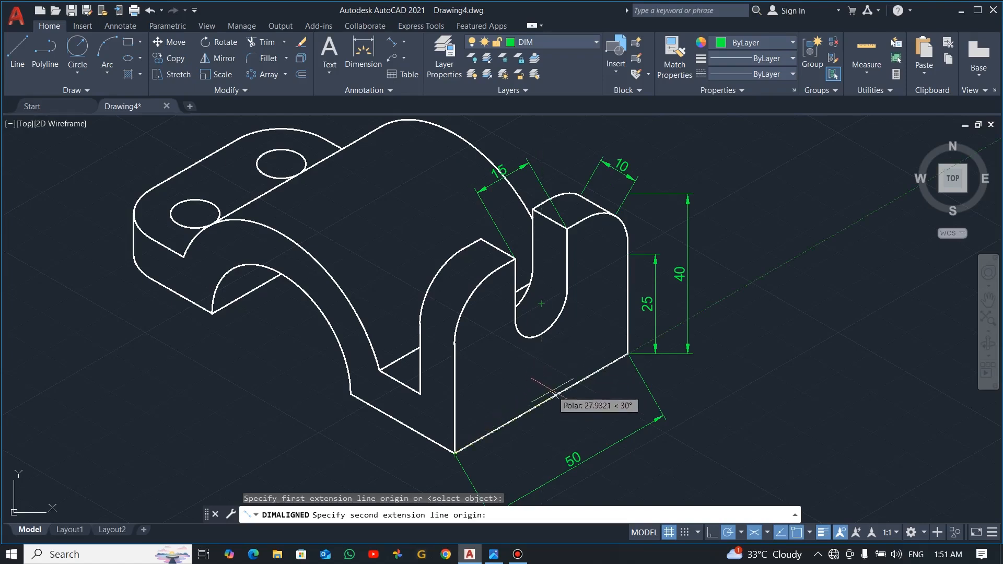
pyautogui.click(541, 403)
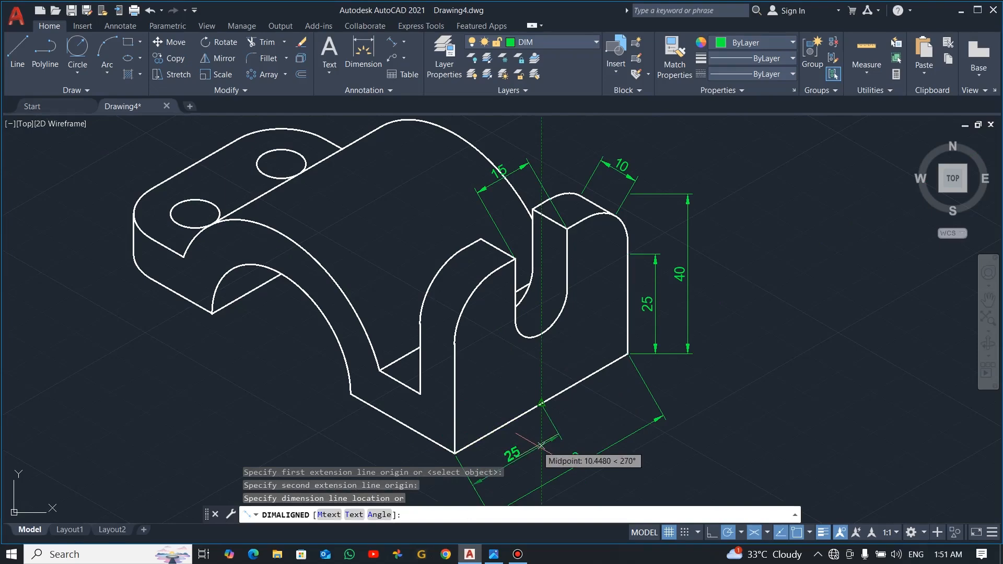
pyautogui.click(537, 446)
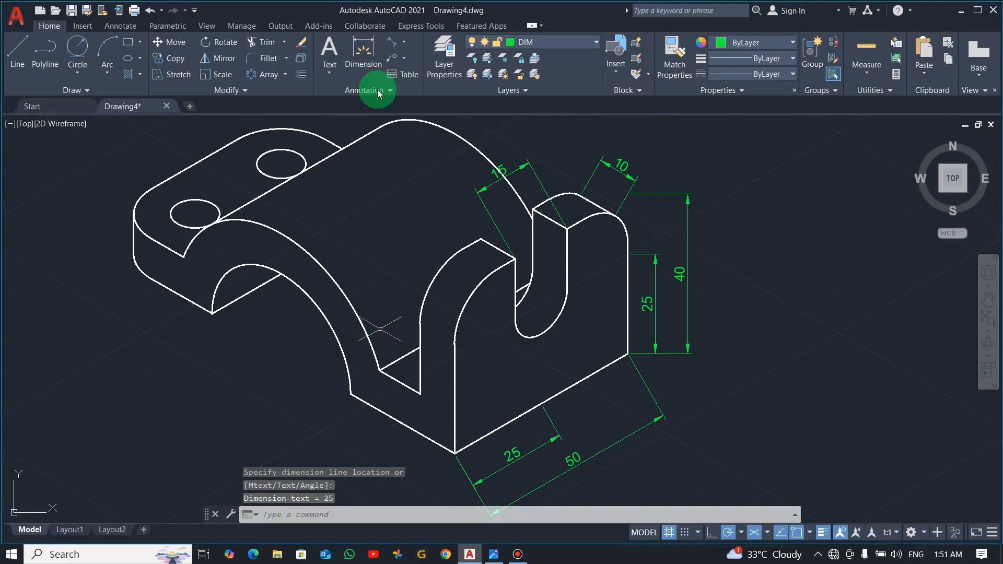
pyautogui.click(393, 43)
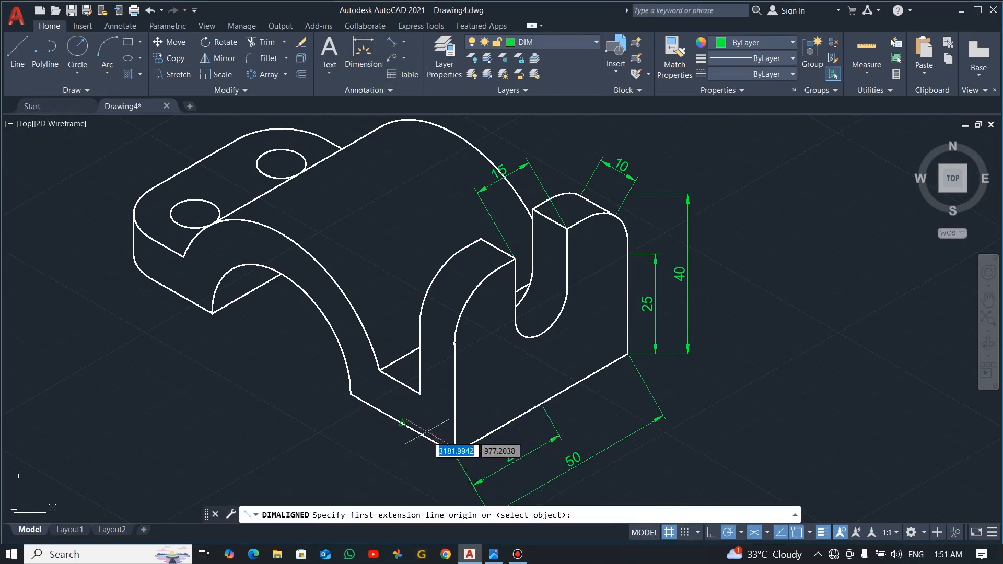
pyautogui.click(454, 453)
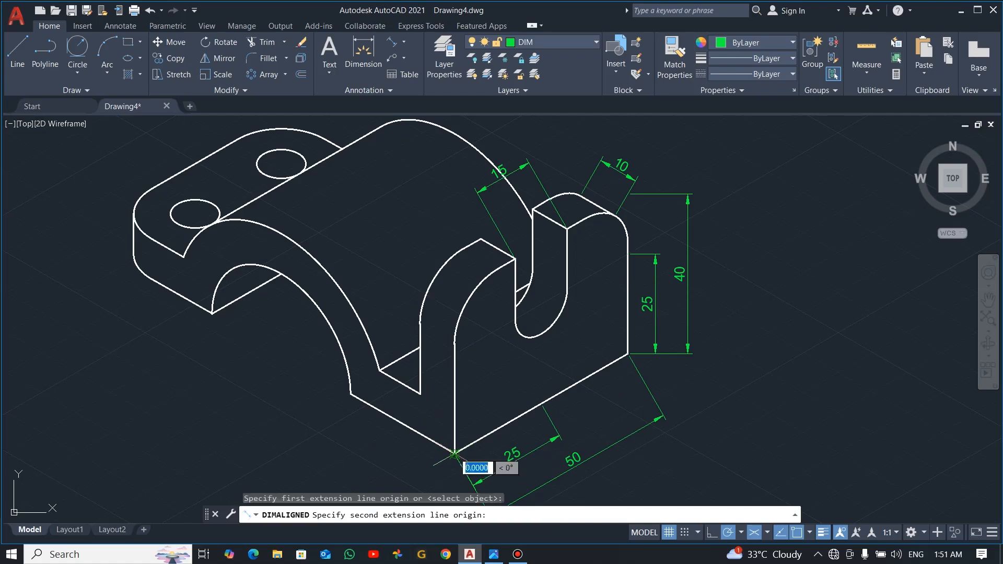
pyautogui.click(134, 255)
pyautogui.press('Escape')
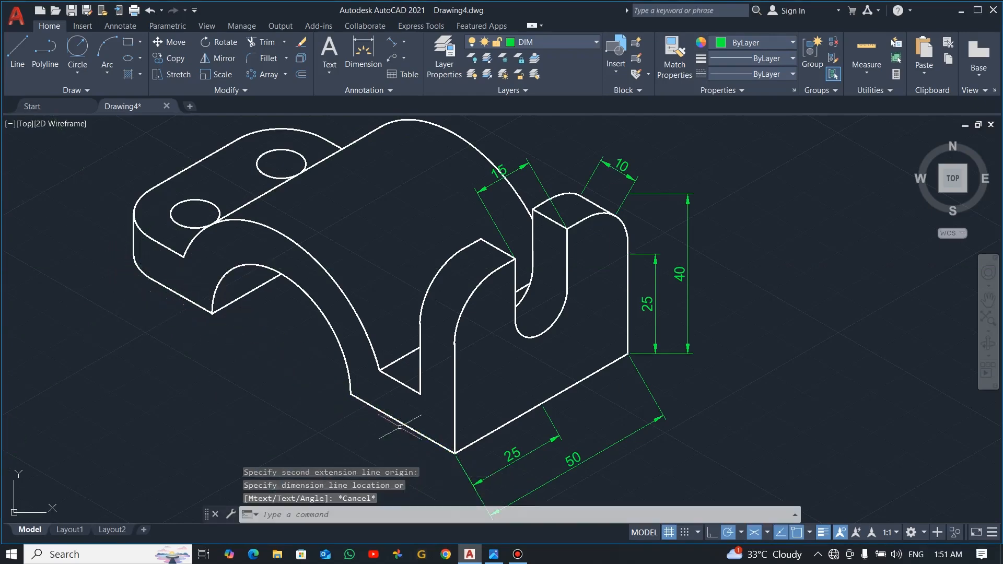
pyautogui.click(393, 45)
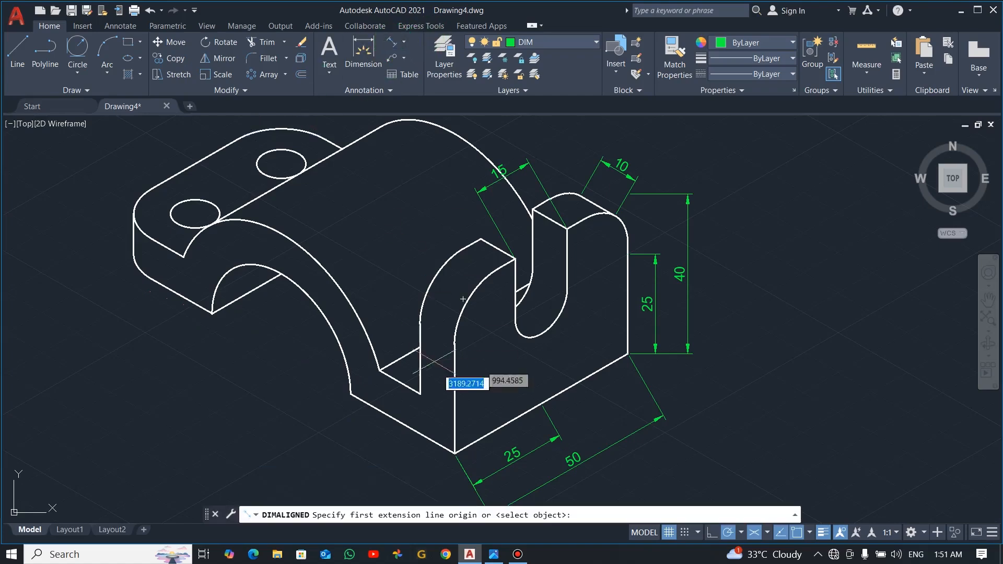
pyautogui.click(455, 453)
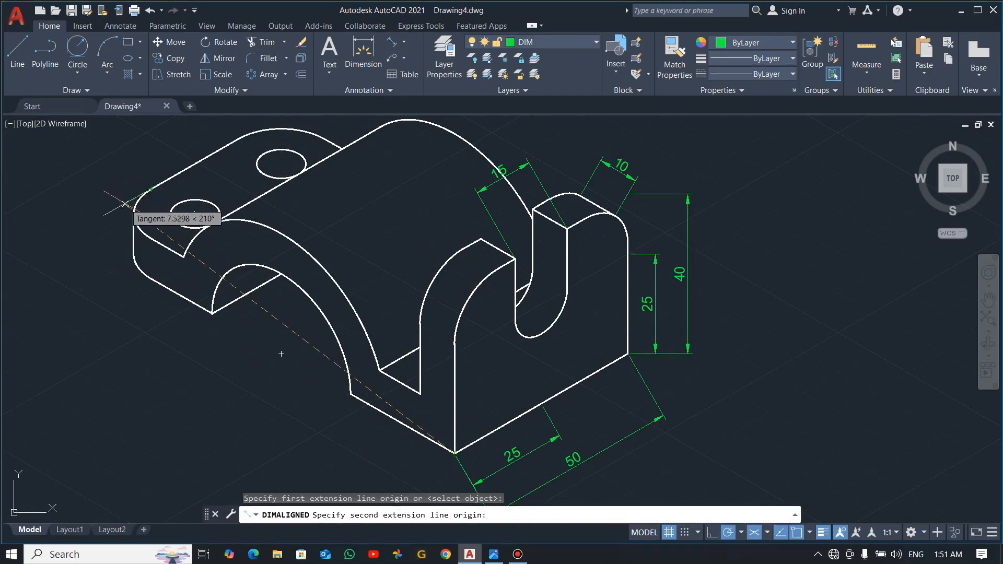
pyautogui.click(134, 255)
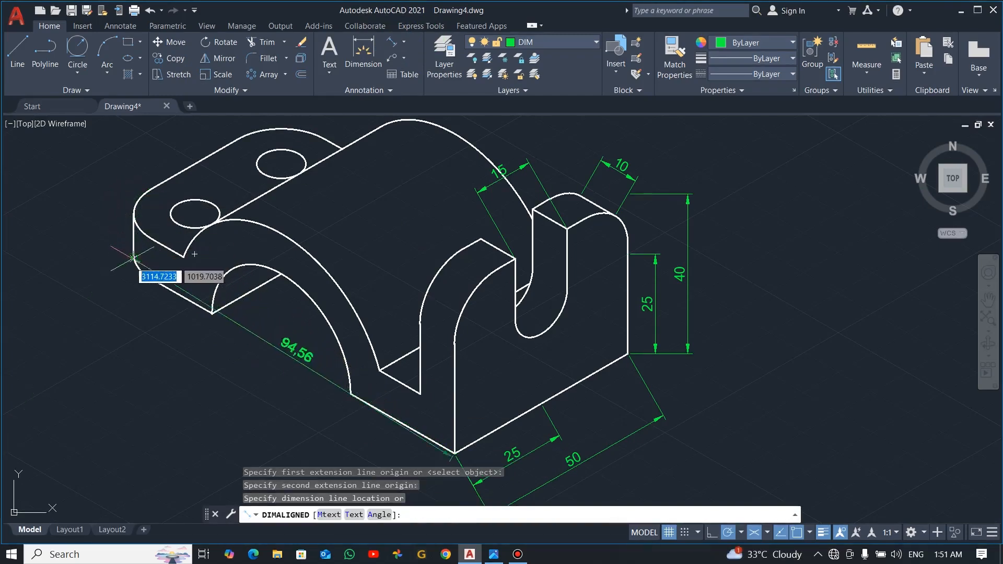
pyautogui.hotkey('alt', 'Tab')
pyautogui.click(380, 416)
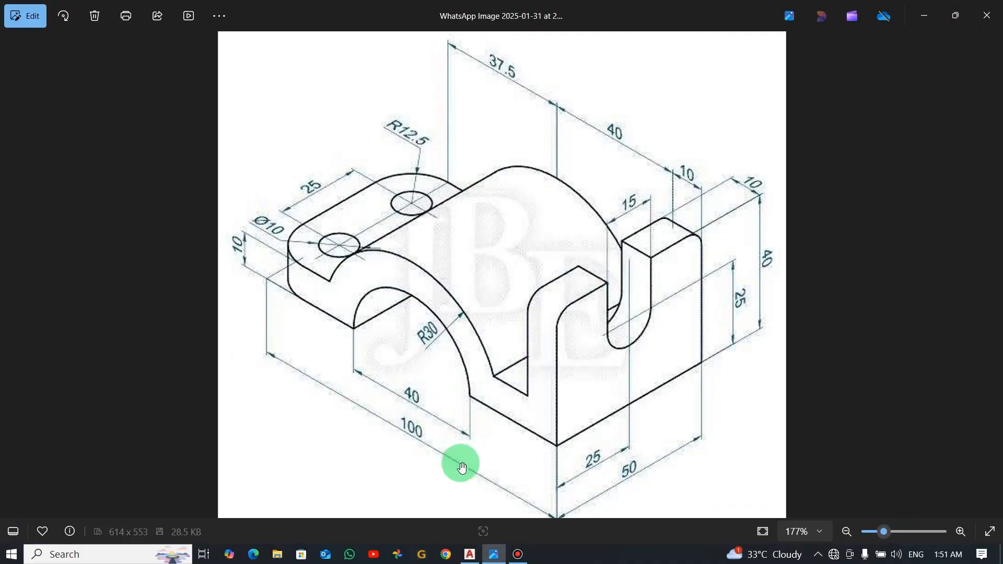
pyautogui.hotkey('alt', 'Tab')
pyautogui.press('Escape')
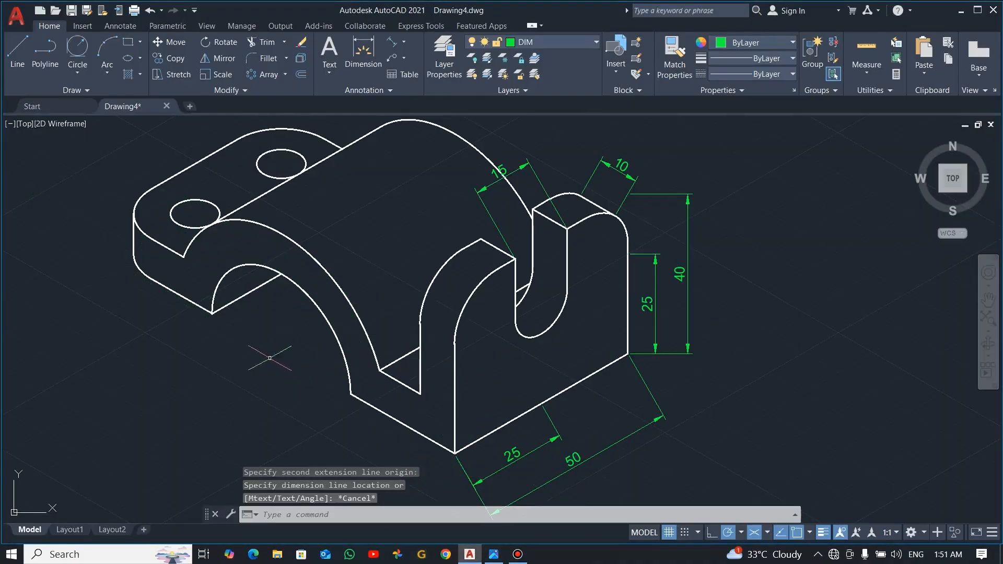
pyautogui.click(391, 42)
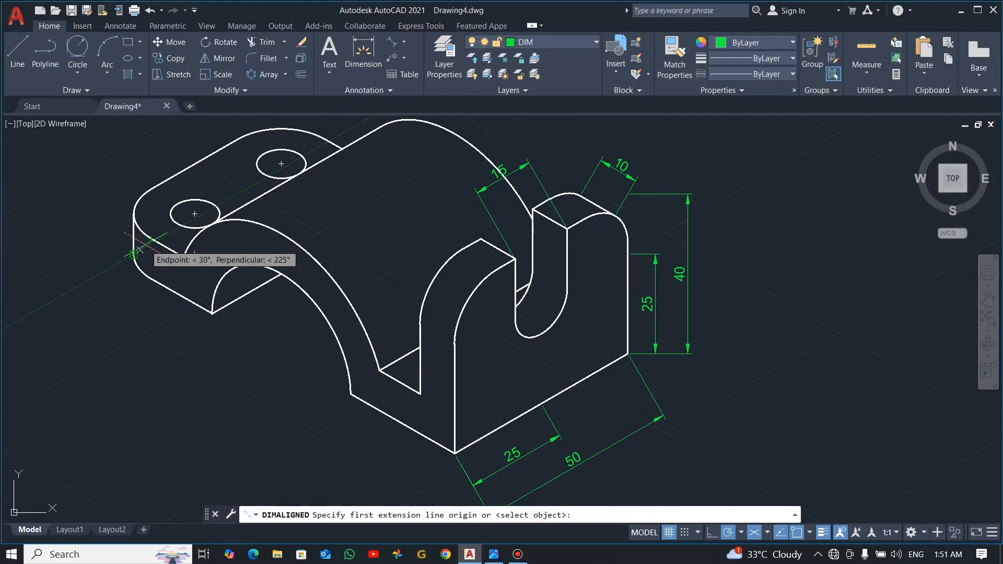
pyautogui.click(140, 249)
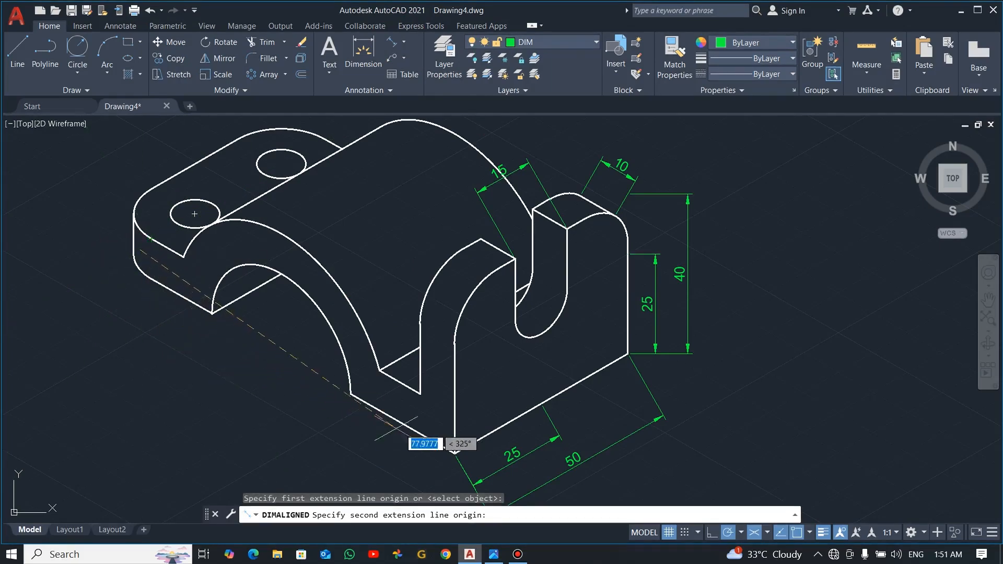
pyautogui.click(456, 433)
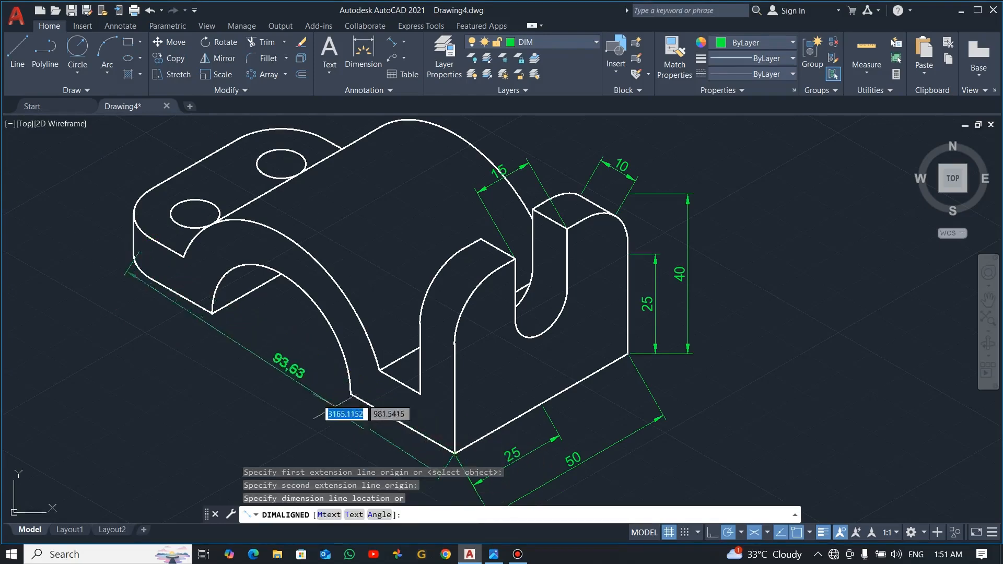
pyautogui.press('Escape')
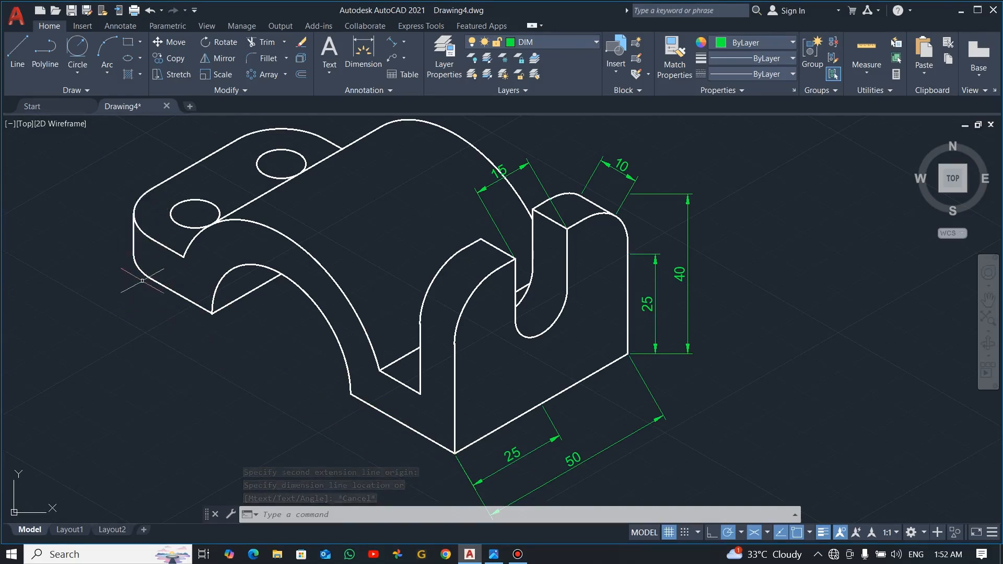
pyautogui.press('Escape')
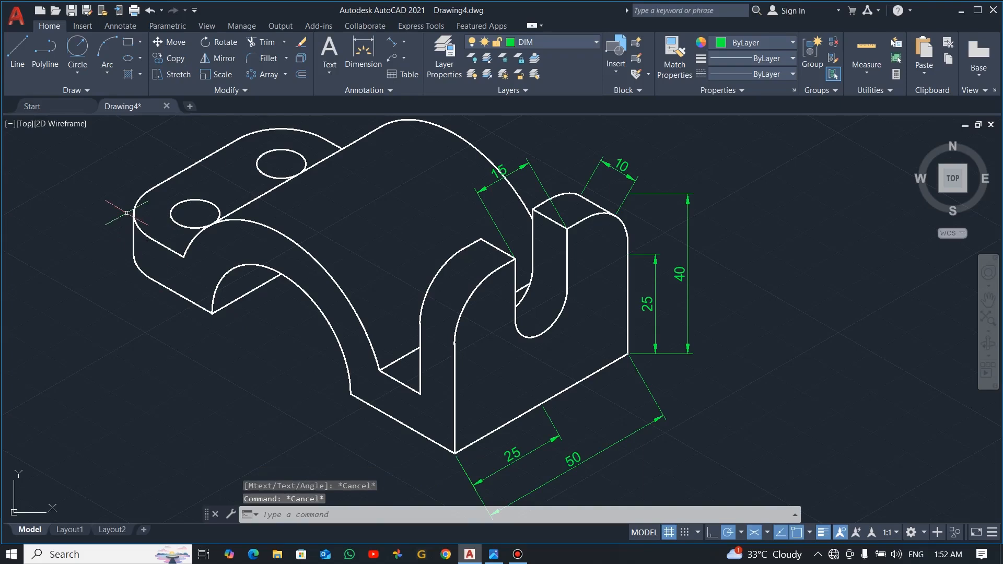
# Extend the flange's lower rounded-corner arc up to the flange's upper edge.
pyautogui.write('EX')
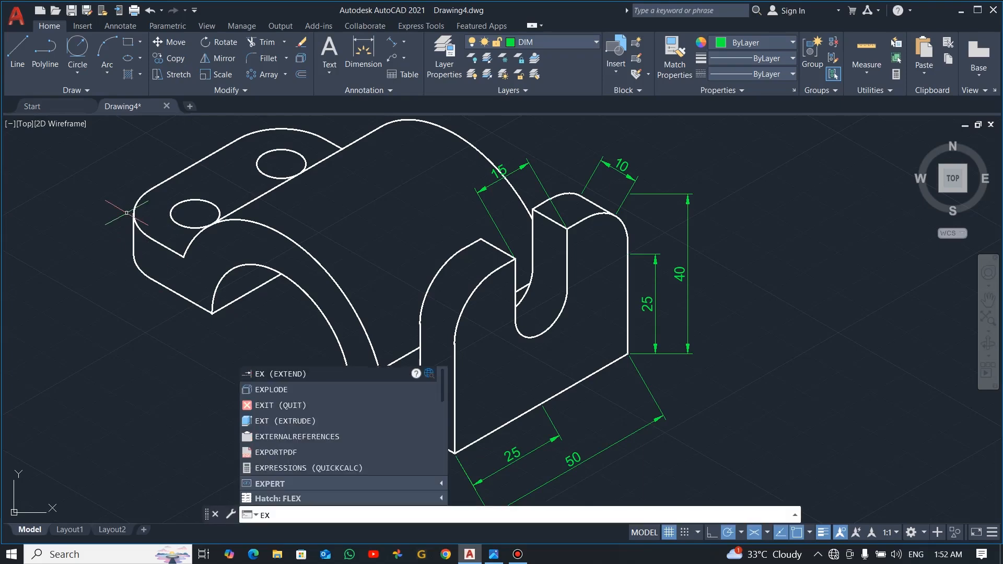
pyautogui.press('Return')
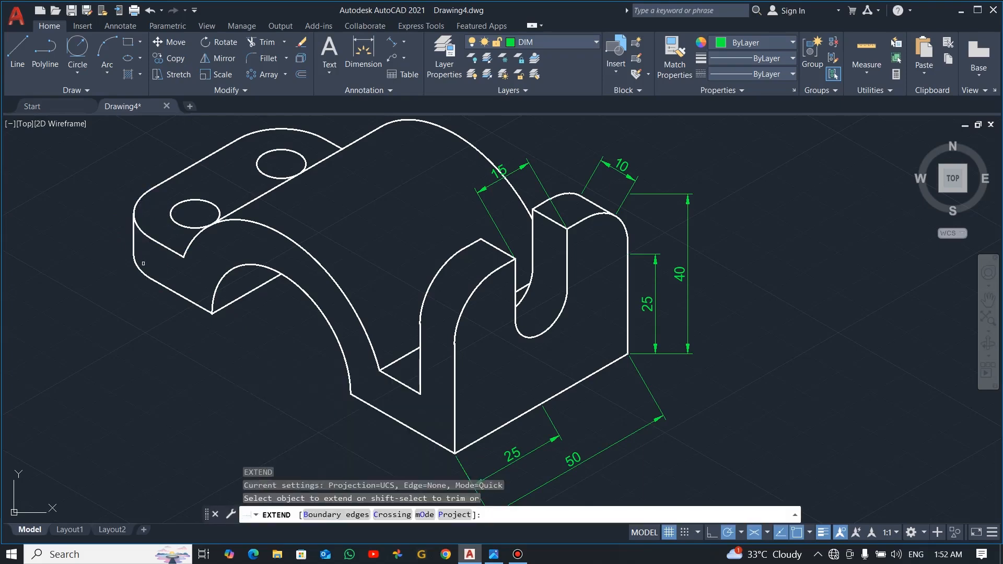
pyautogui.click(135, 263)
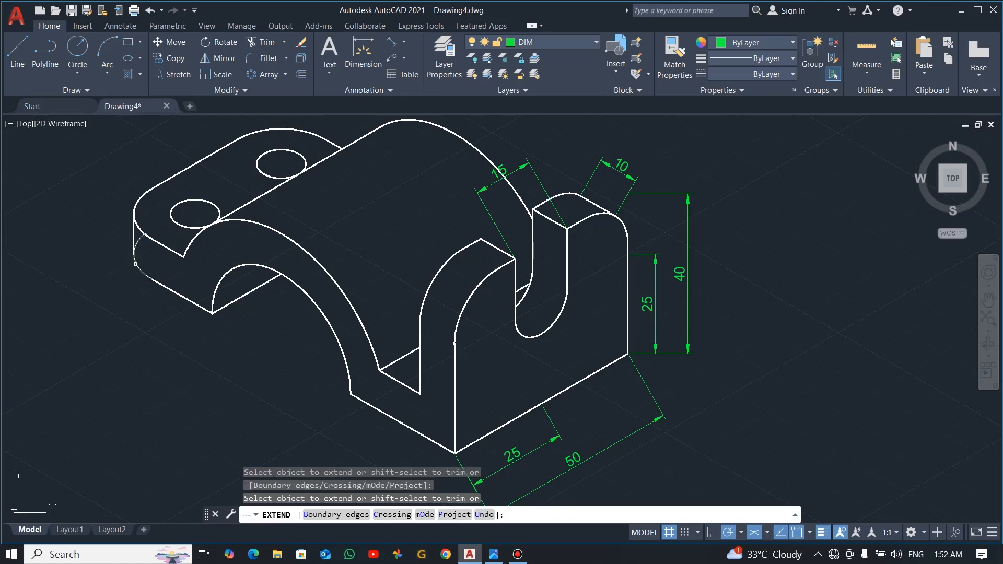
pyautogui.press('Escape')
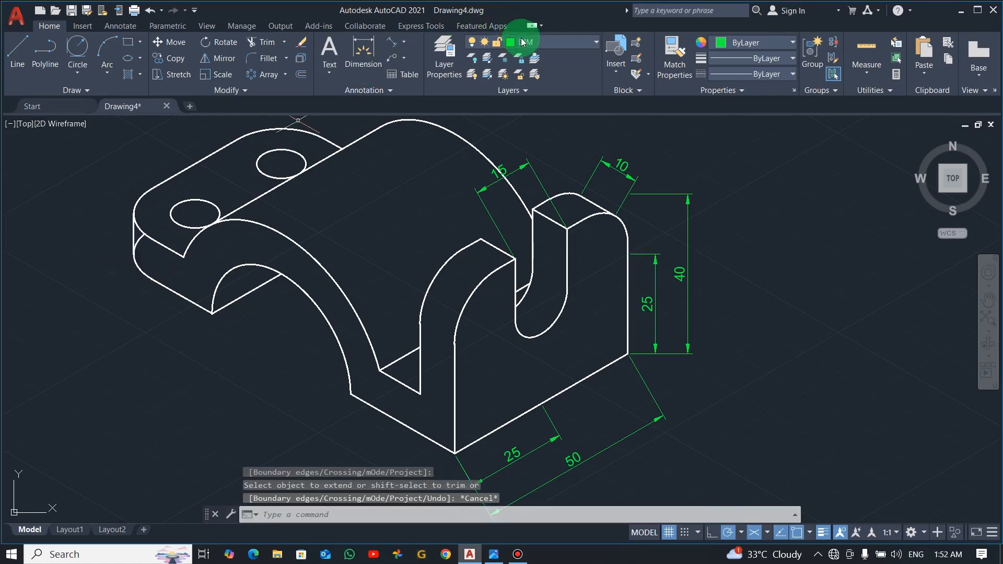
pyautogui.click(397, 44)
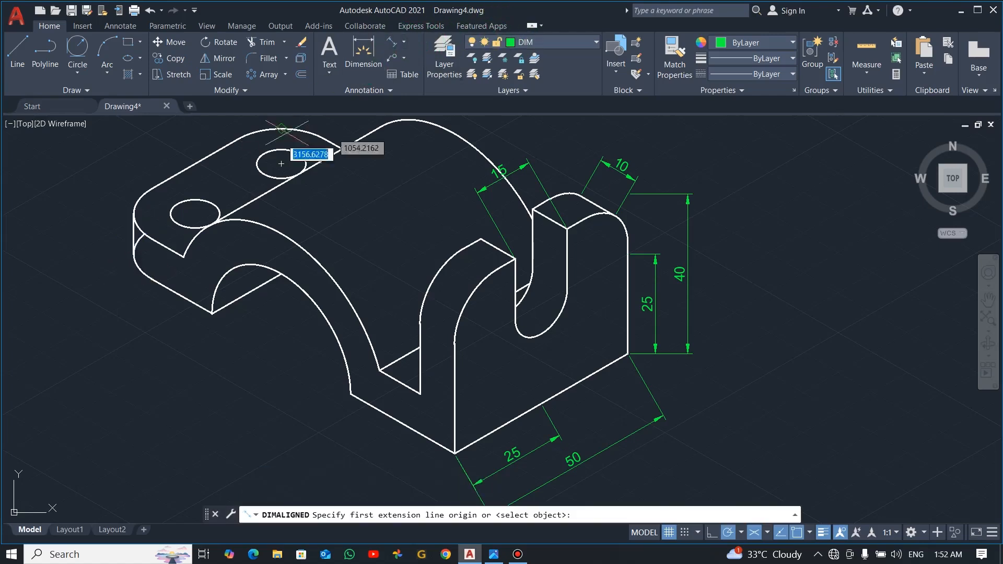
pyautogui.click(145, 234)
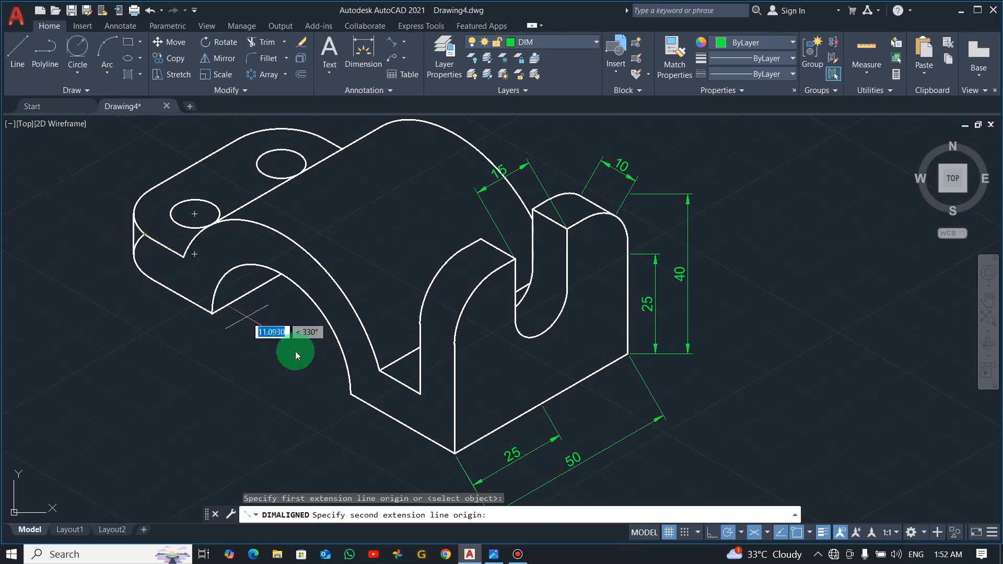
pyautogui.click(455, 413)
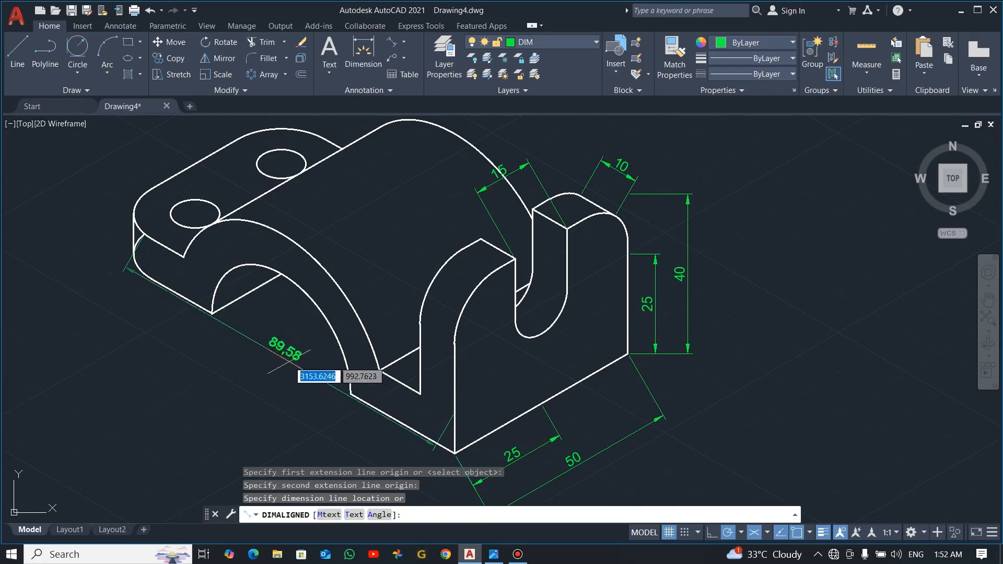
pyautogui.press('Escape')
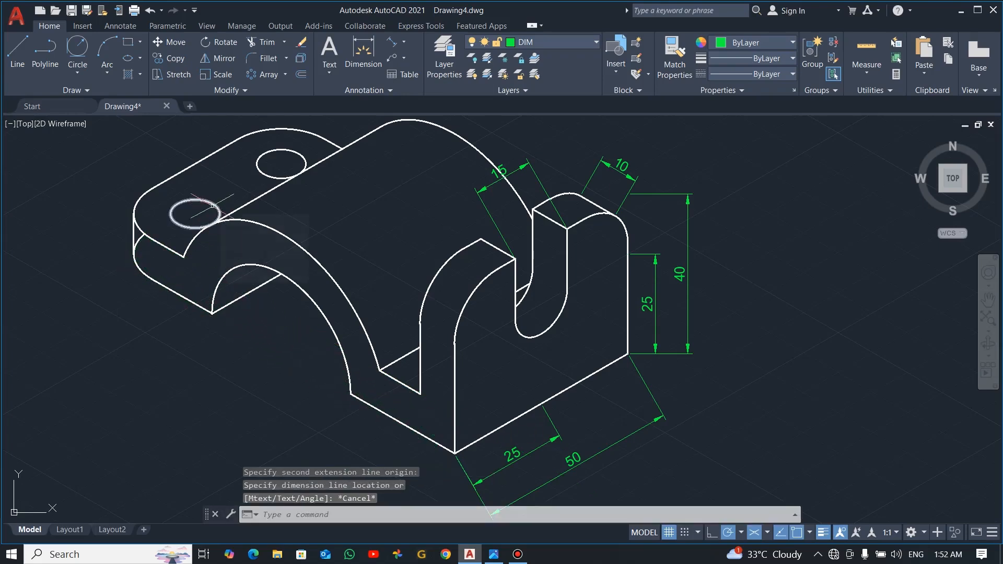
pyautogui.click(373, 47)
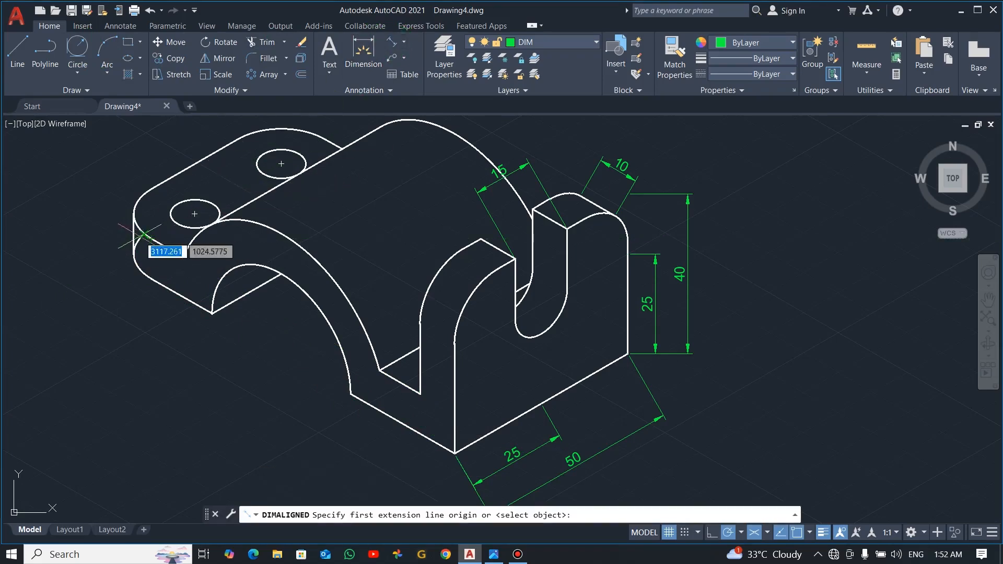
pyautogui.click(134, 254)
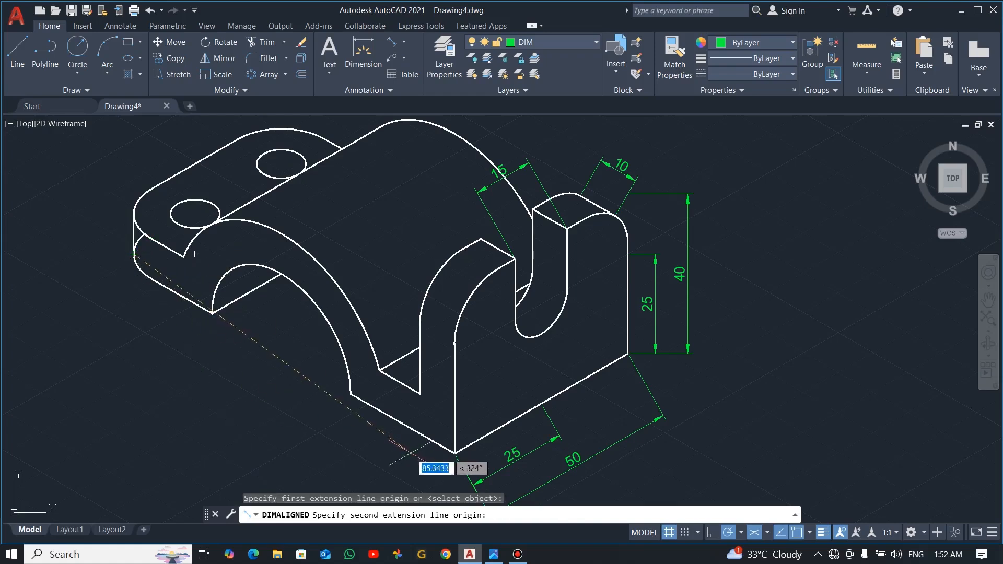
pyautogui.click(455, 440)
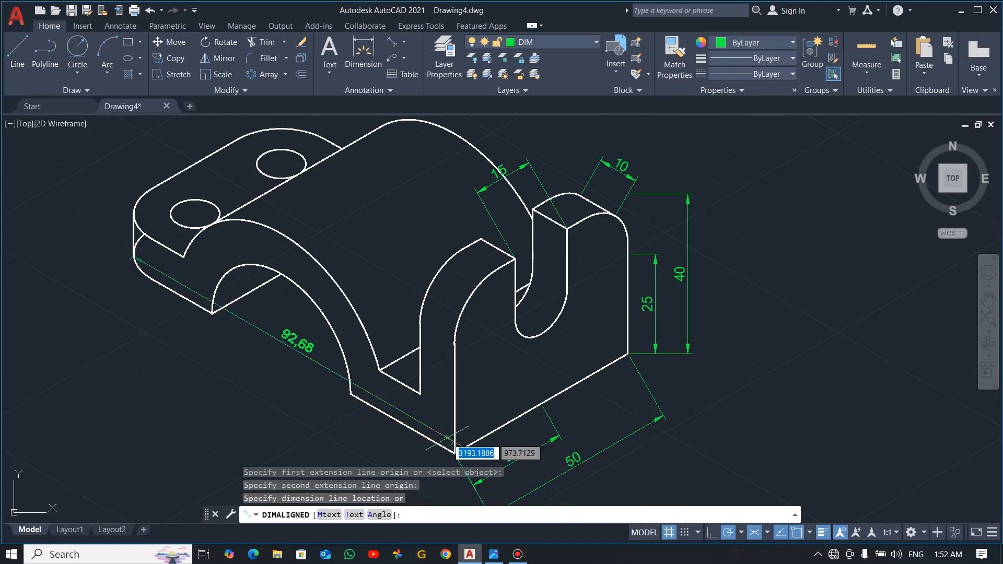
pyautogui.press('Escape')
pyautogui.hotkey('alt', 'Tab')
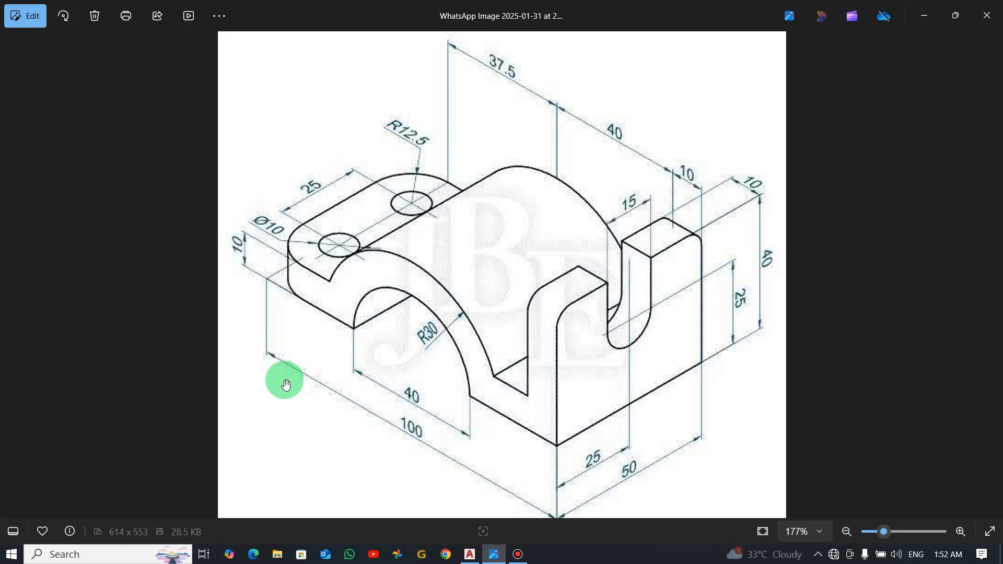
pyautogui.hotkey('alt', 'Tab')
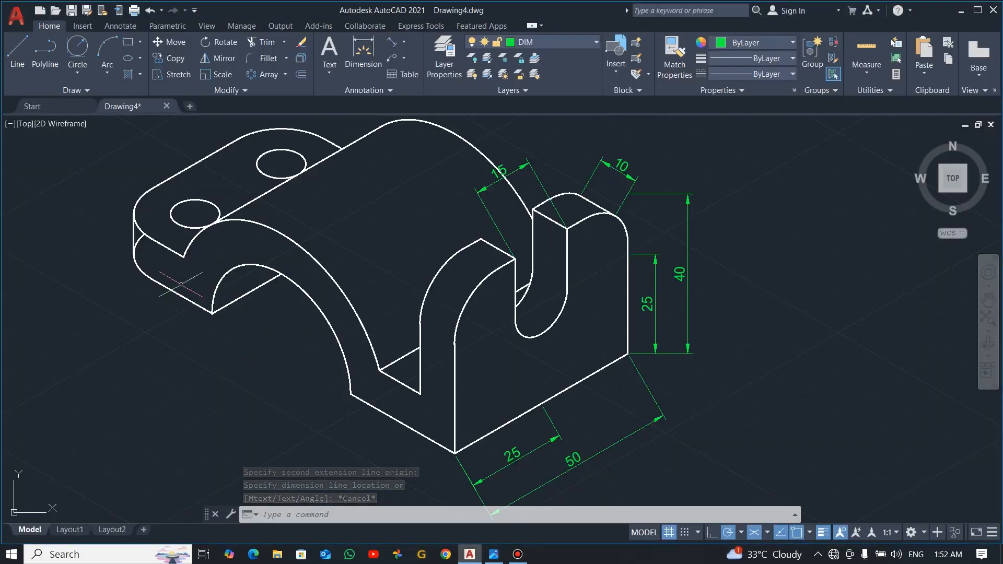
pyautogui.press('Escape')
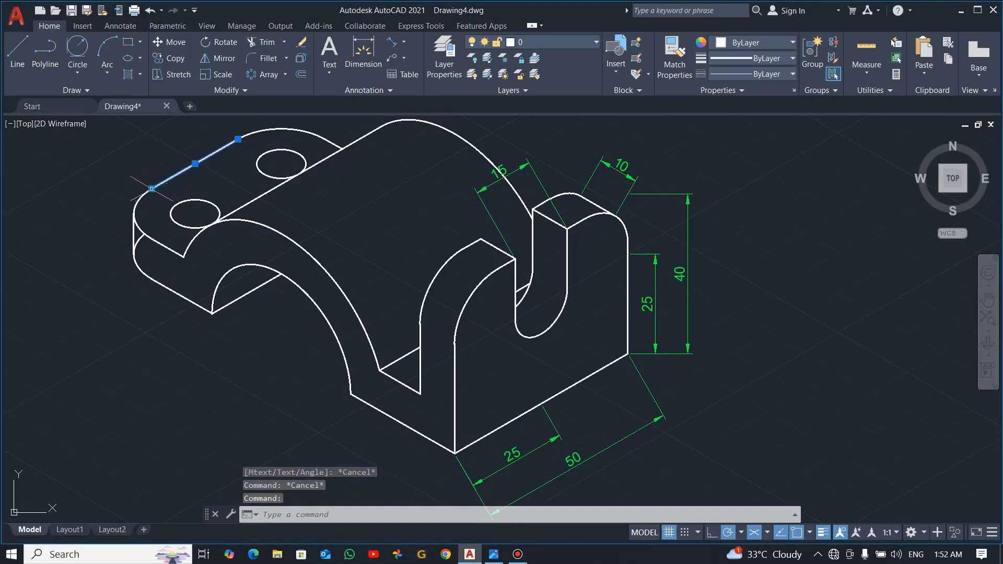
pyautogui.click(152, 189)
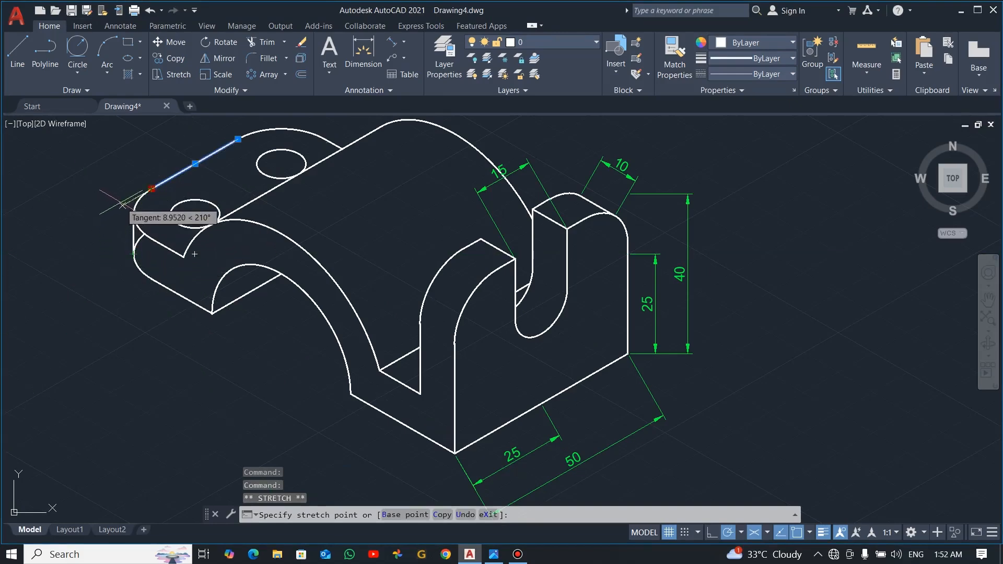
pyautogui.press('Escape')
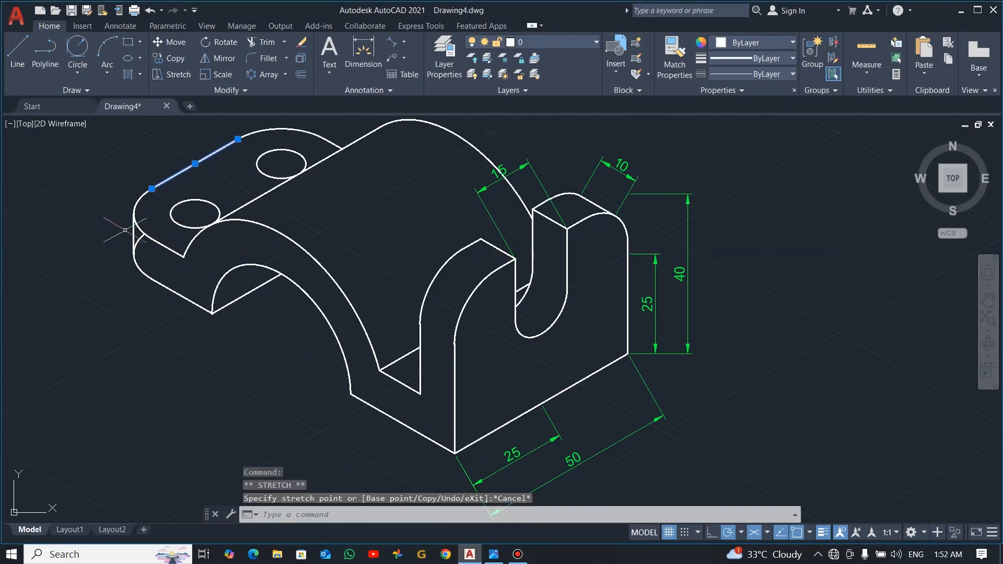
pyautogui.press('Escape')
pyautogui.click(394, 42)
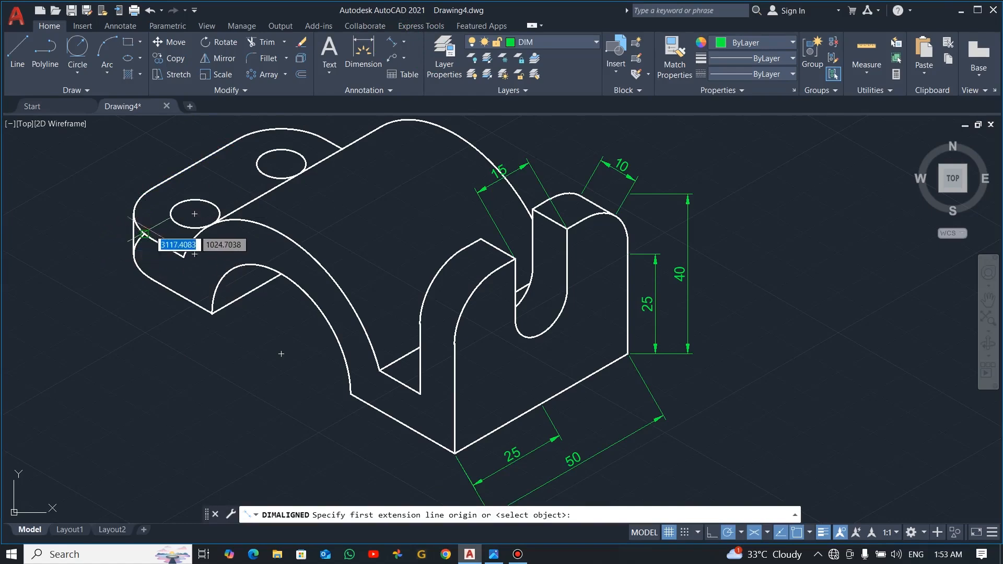
pyautogui.click(117, 249)
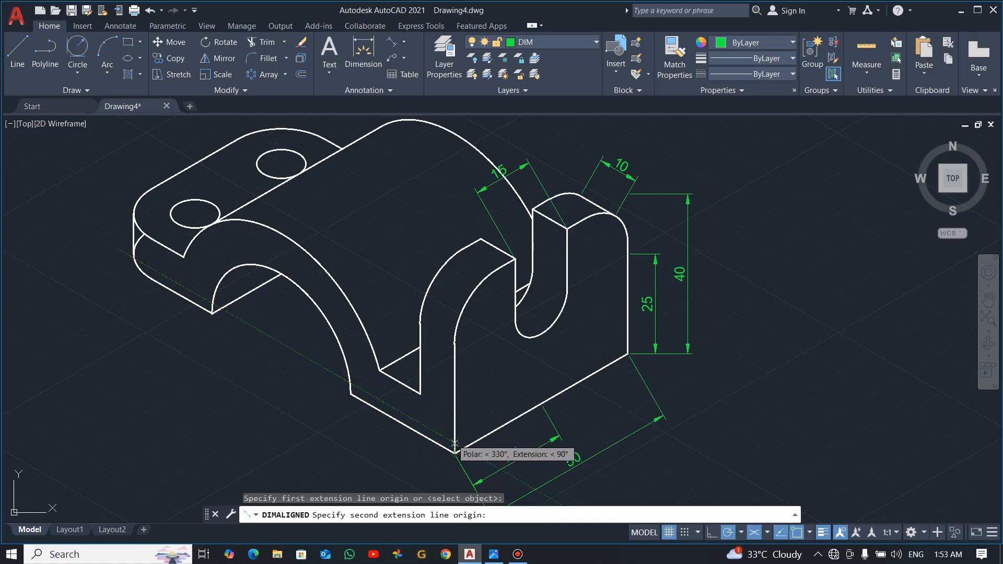
pyautogui.click(454, 453)
pyautogui.press('Escape')
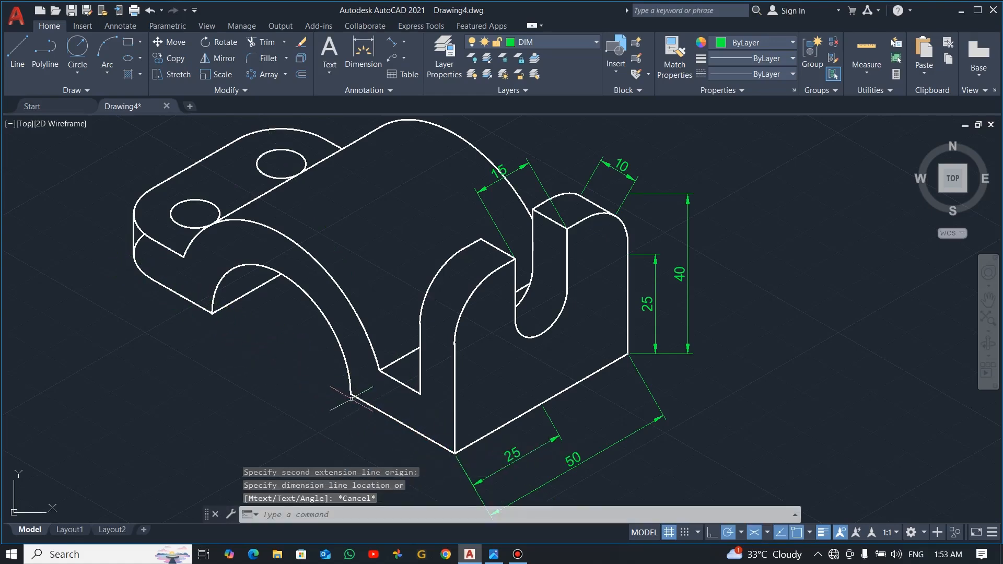
pyautogui.scroll(-2, 351, 399)
pyautogui.scroll(2, 339, 436)
pyautogui.moveTo(366, 431); pyautogui.dragTo(417, 423, button='middle')
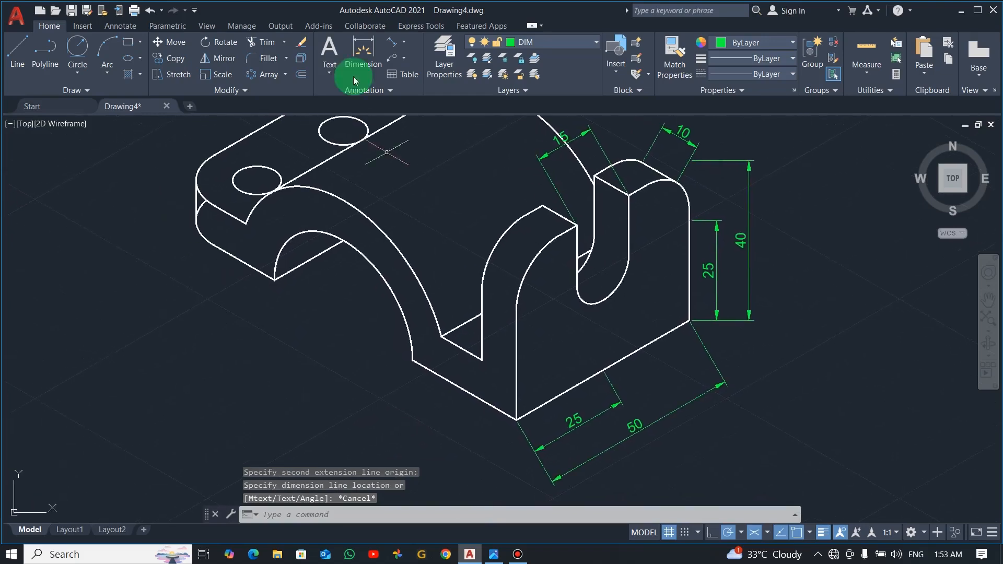
pyautogui.click(391, 42)
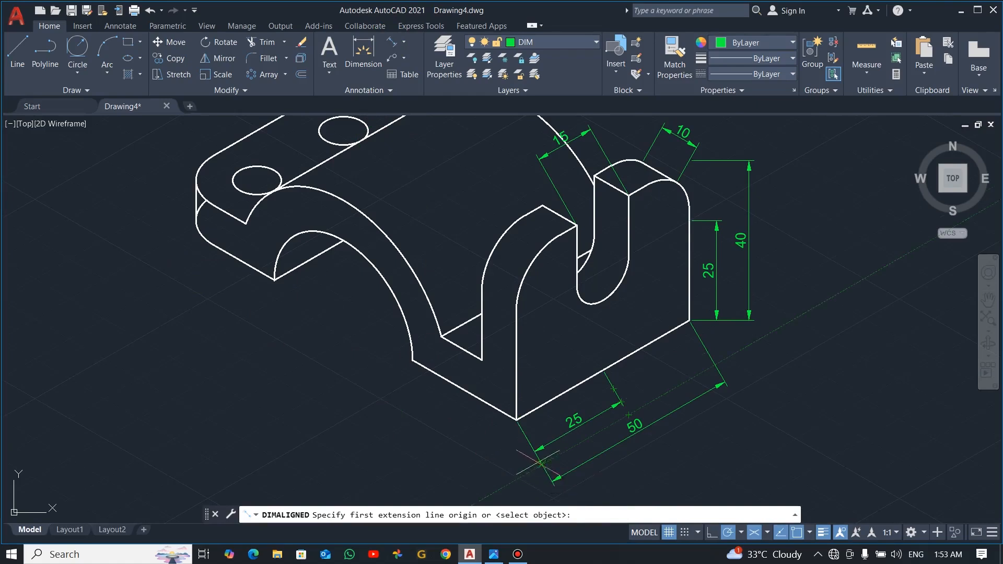
pyautogui.click(516, 420)
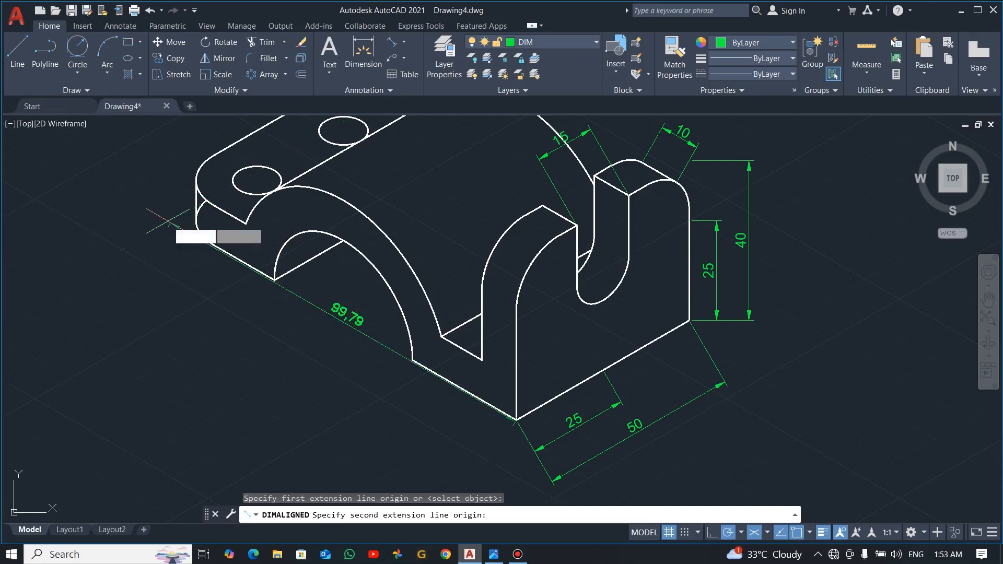
pyautogui.click(171, 220)
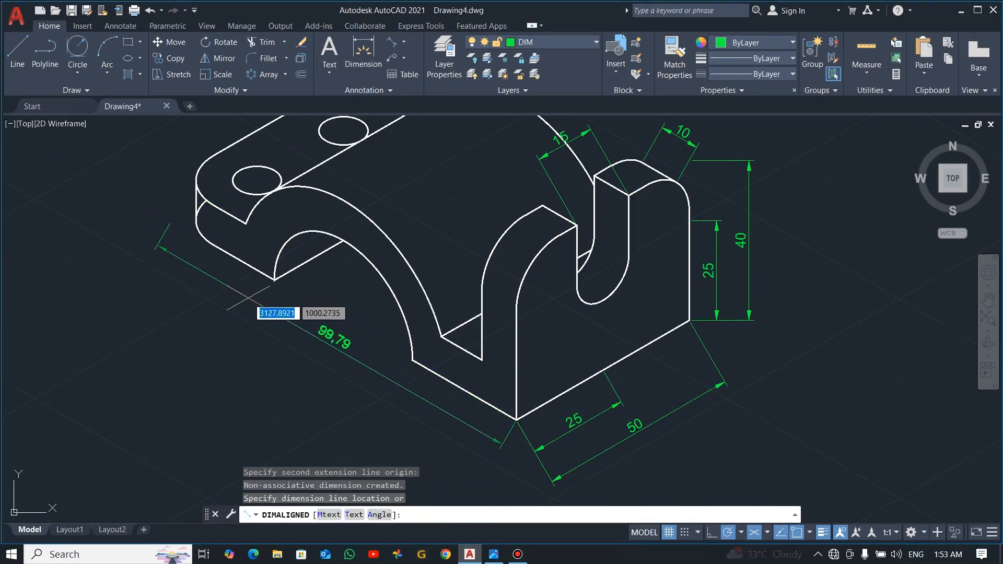
pyautogui.press('Escape')
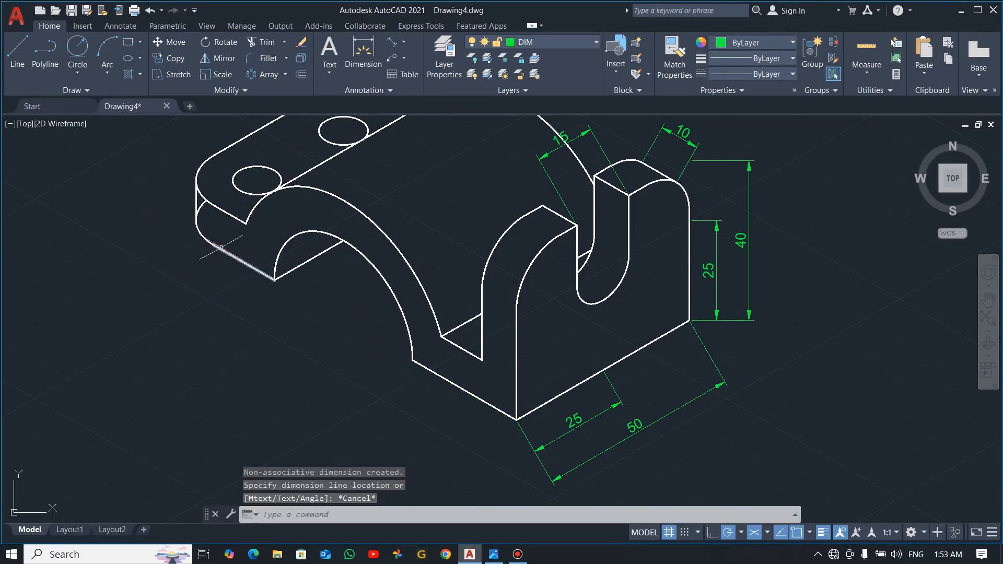
pyautogui.press('Escape')
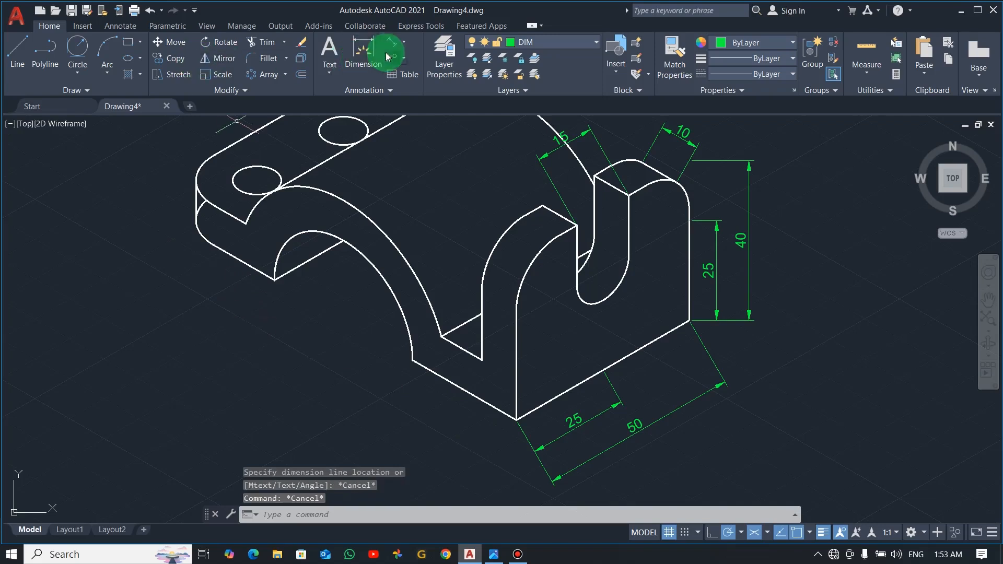
# Draw a 100-long construction line from the front base corner along the bottom edge direction, past the flange's rounded end.
pyautogui.click(18, 50)
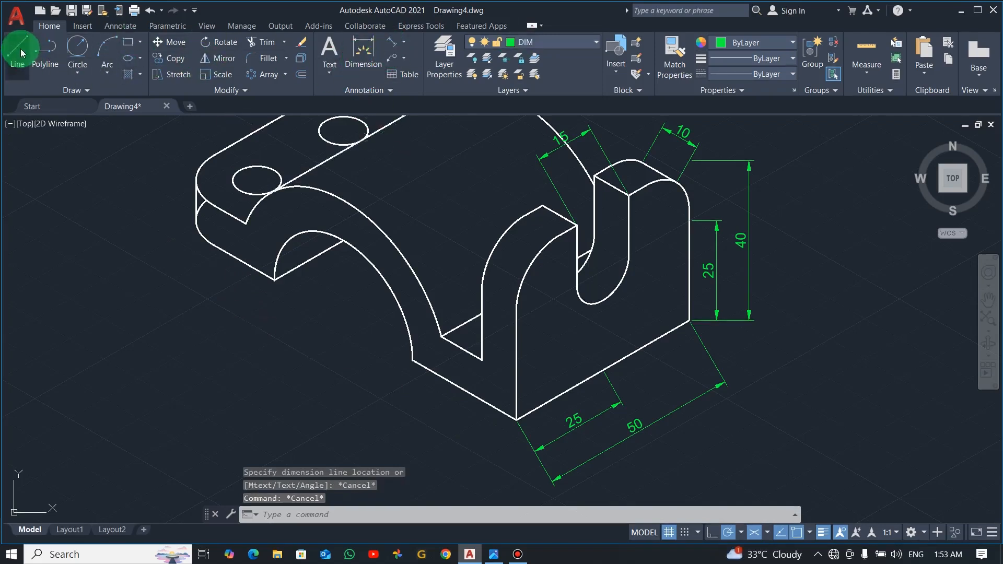
pyautogui.click(515, 419)
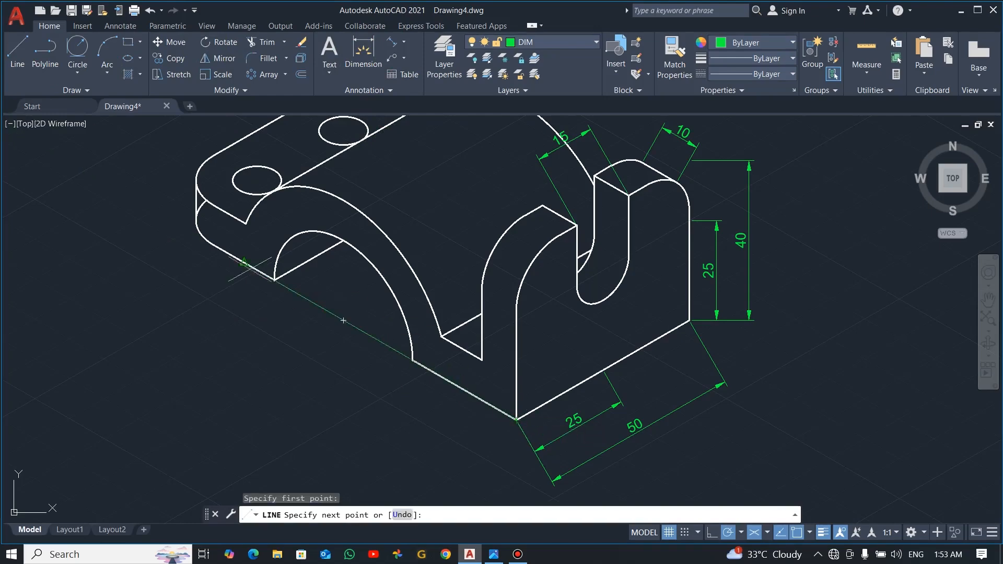
pyautogui.click(167, 216)
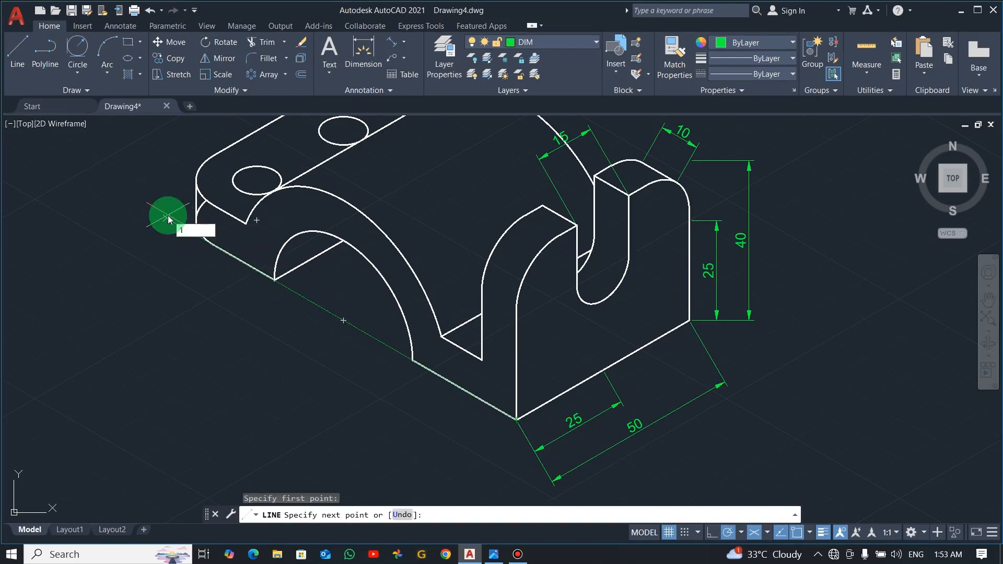
pyautogui.press('Return')
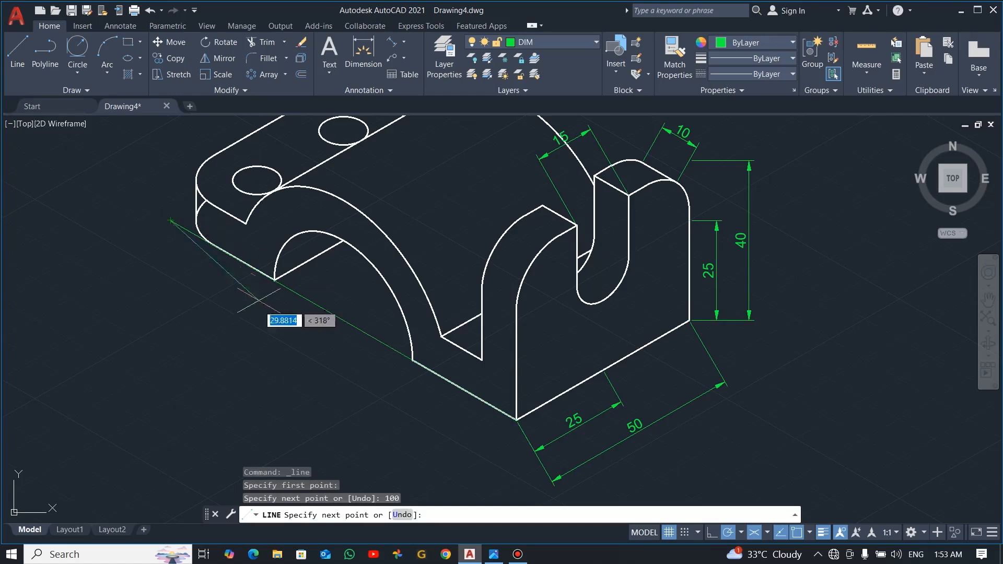
pyautogui.press('Escape')
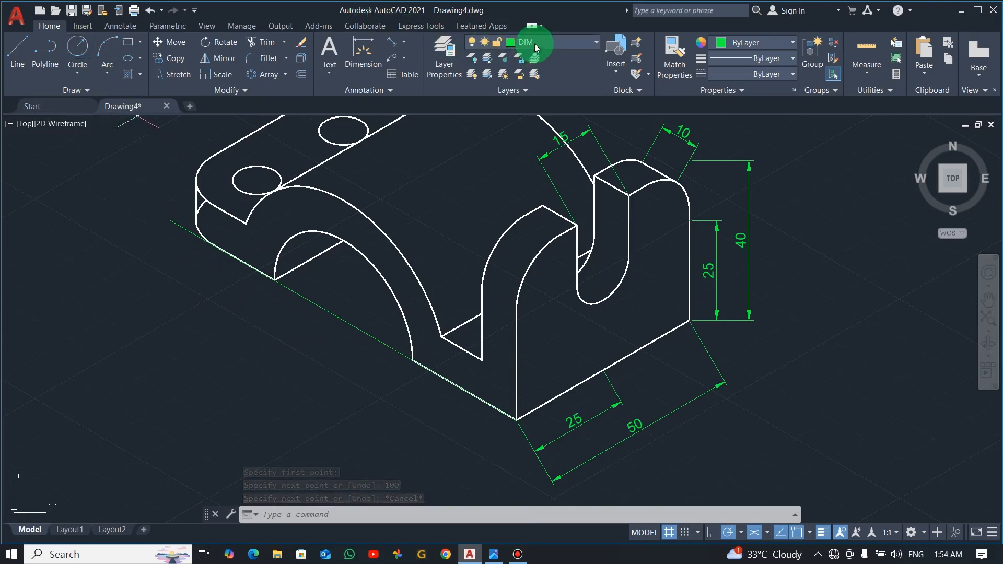
# Add an aligned dimension for the overall length between the construction line's endpoints, placed below and outside the bracket.
pyautogui.click(394, 40)
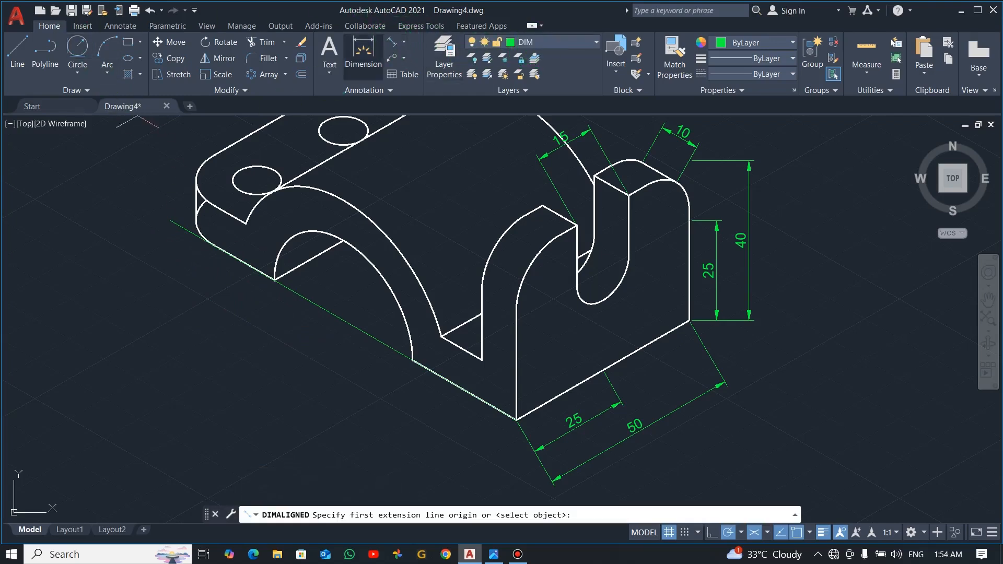
pyautogui.click(171, 220)
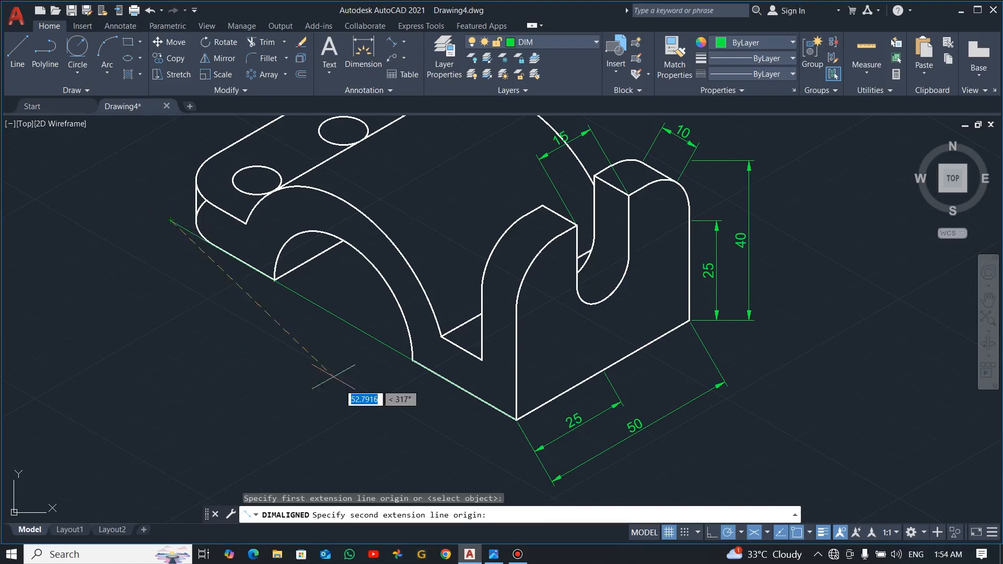
pyautogui.click(516, 419)
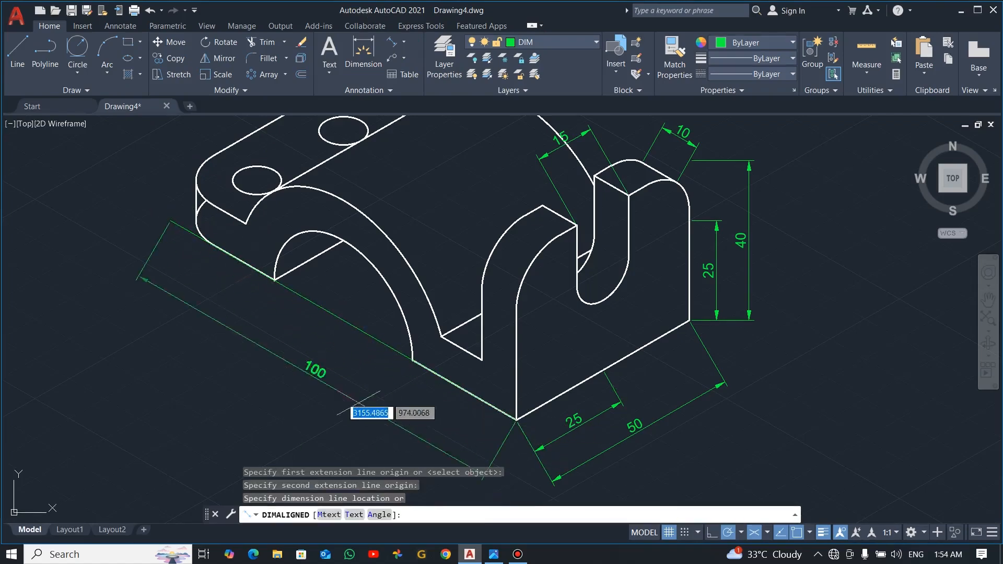
pyautogui.click(274, 354)
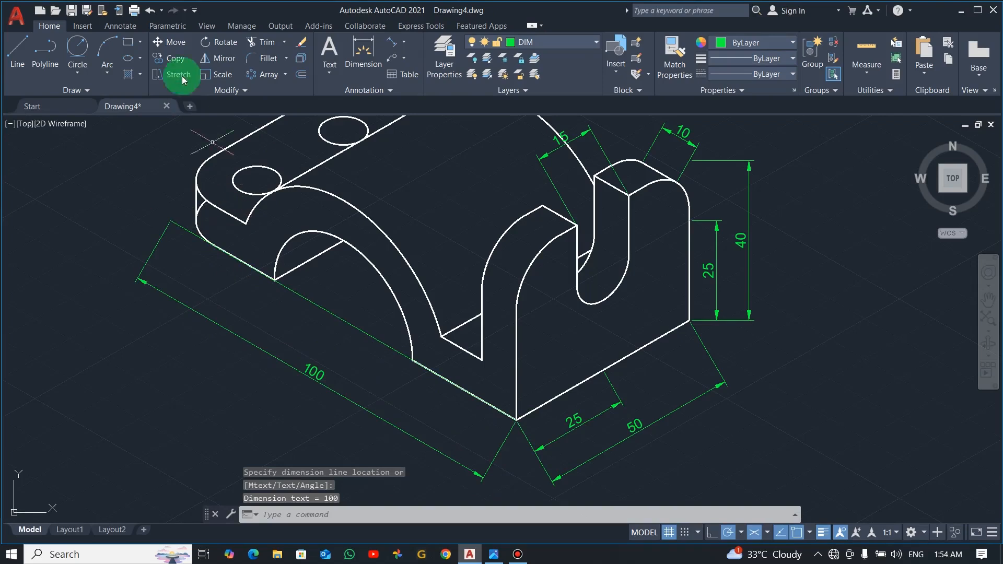
pyautogui.click(18, 47)
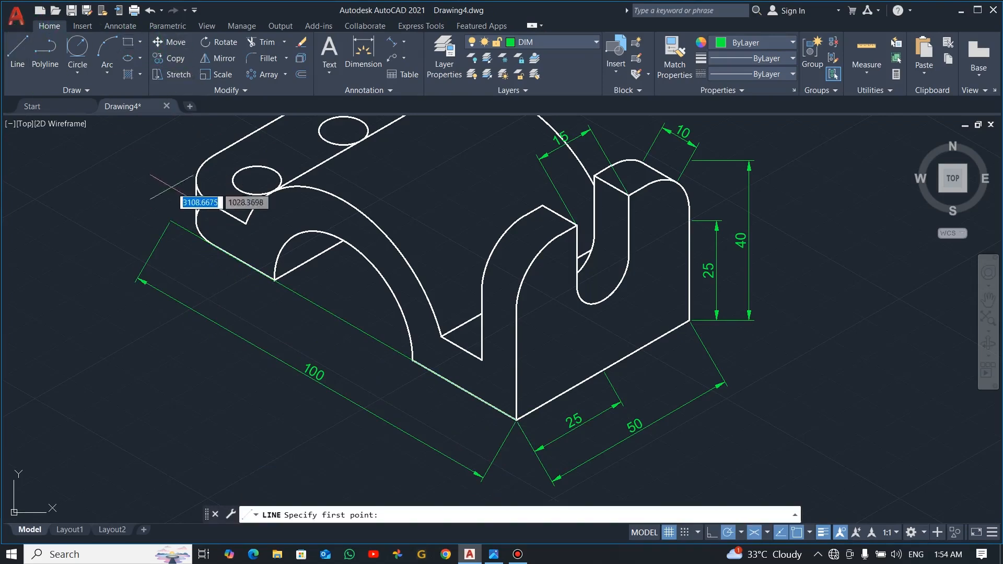
pyautogui.click(171, 220)
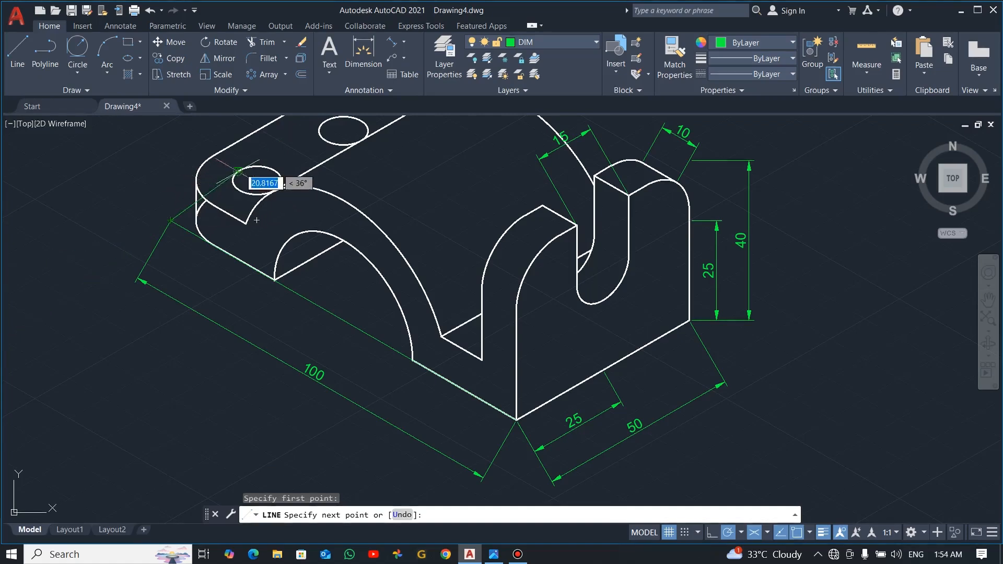
pyautogui.press('Escape')
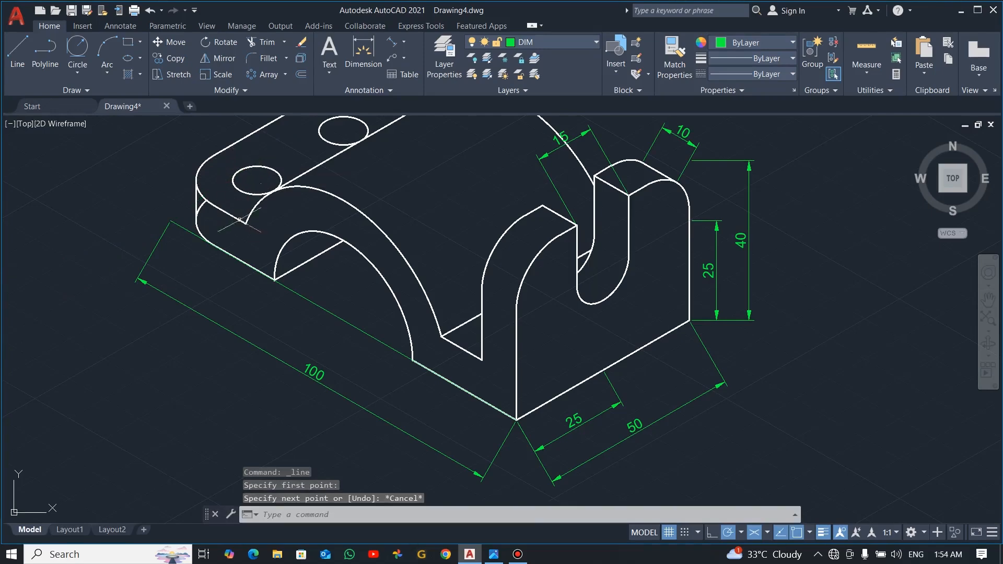
pyautogui.scroll(-4, 245, 230)
pyautogui.scroll(4, 261, 204)
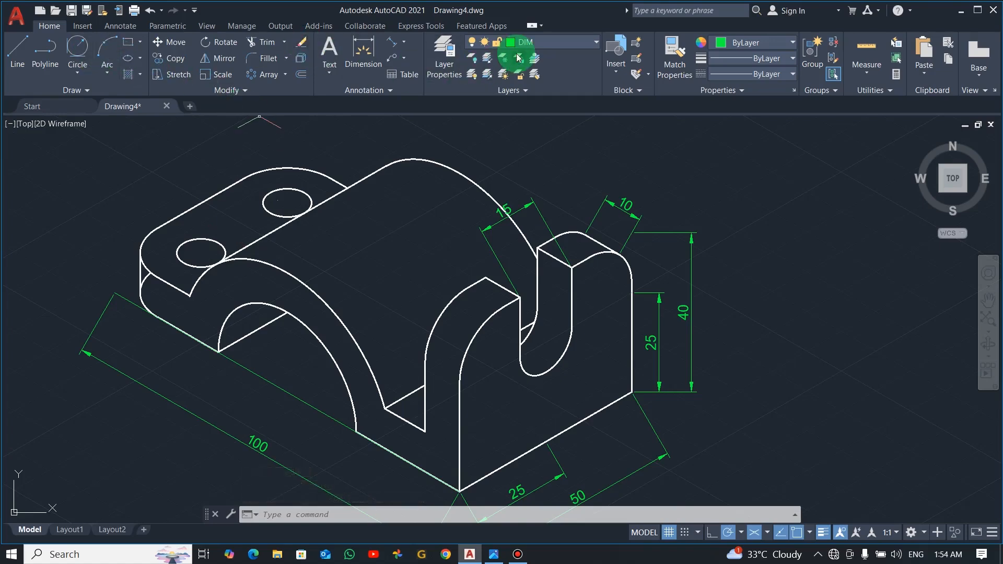
pyautogui.click(393, 42)
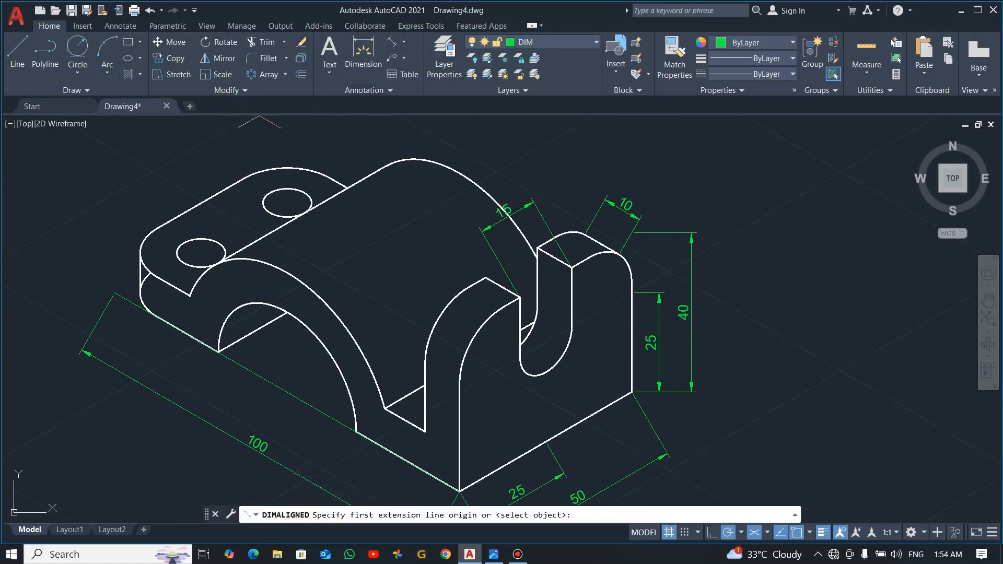
pyautogui.click(114, 294)
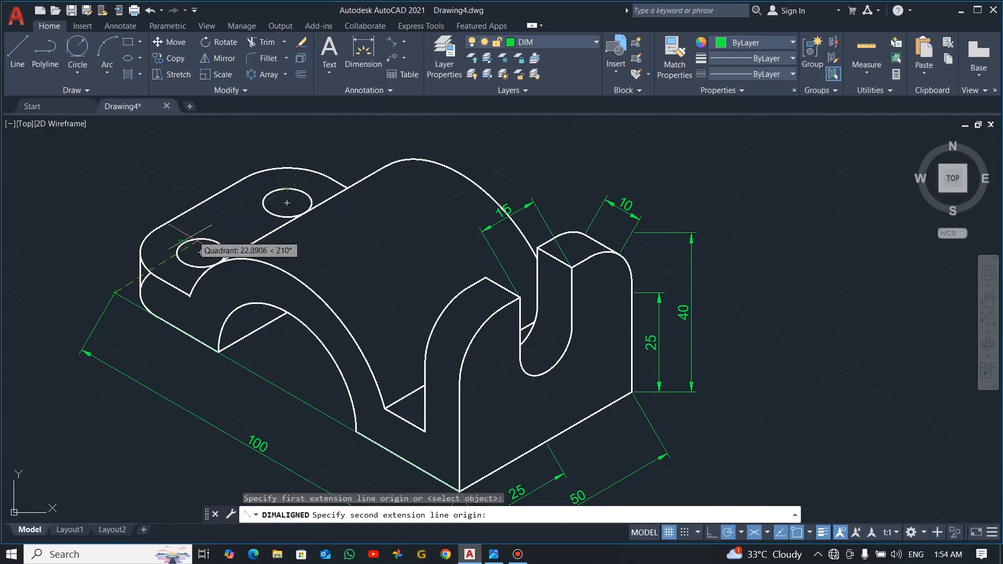
pyautogui.press('Escape')
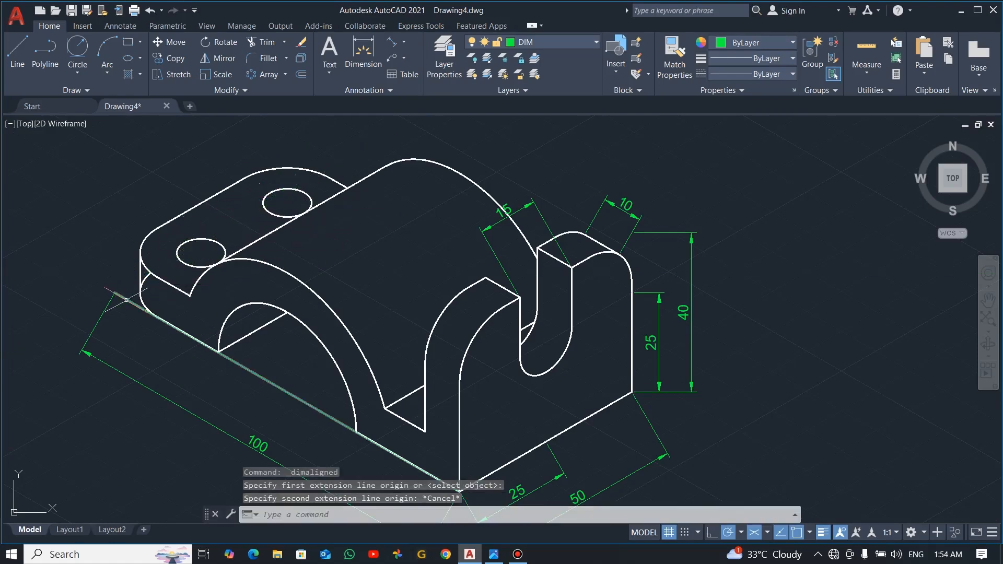
# Erase the construction line running along the bracket's bottom edge.
pyautogui.scroll(-1, 165, 314)
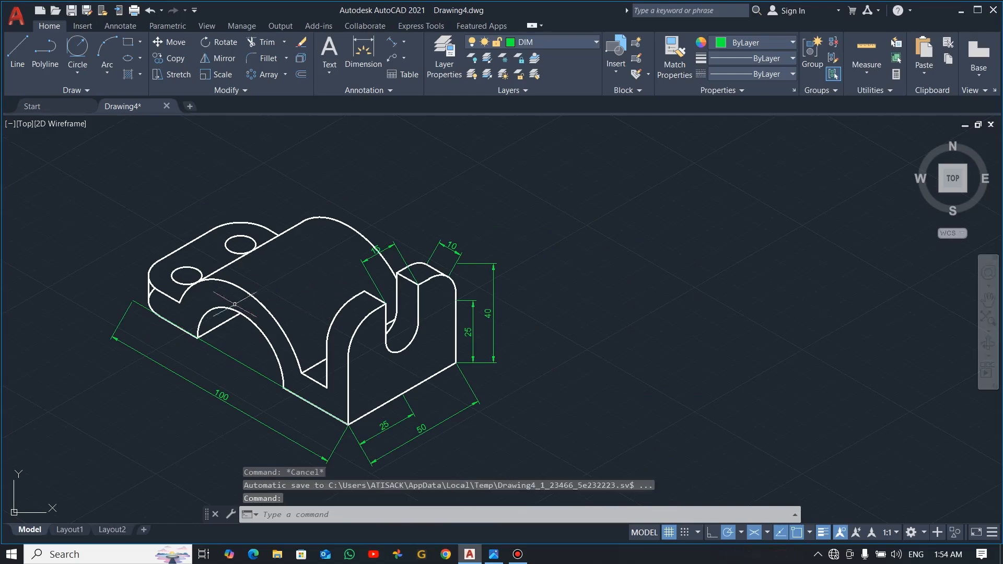
pyautogui.click(135, 308)
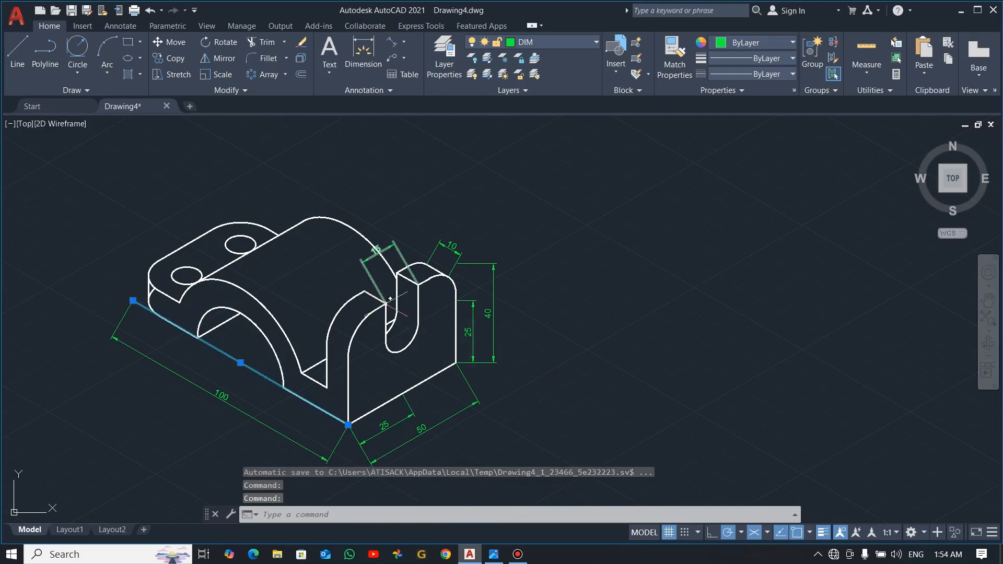
pyautogui.press('Delete')
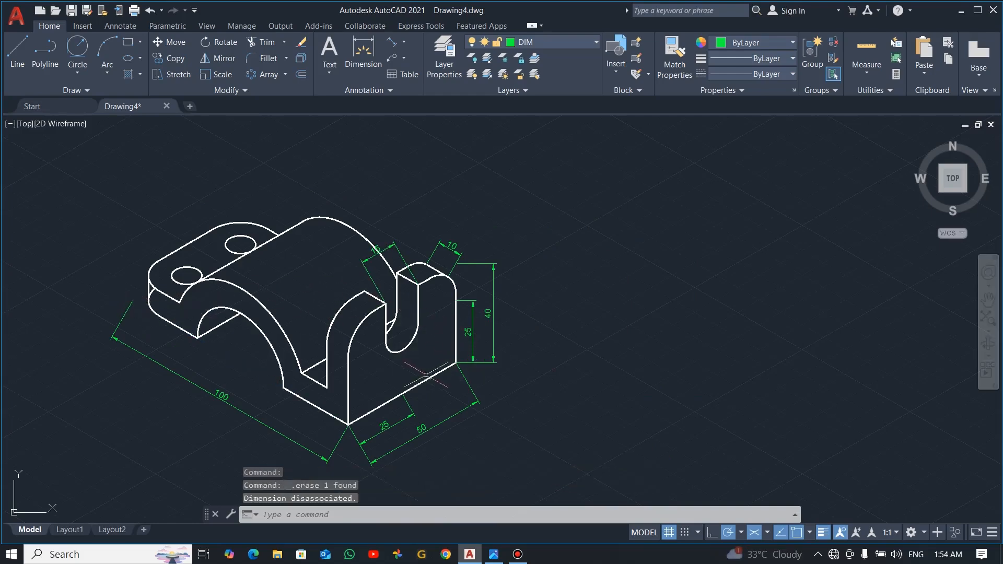
# Check the reference image and add an aligned dimension across the arch opening's lower ends, placed inside the overall length dimension.
pyautogui.hotkey('alt', 'Tab')
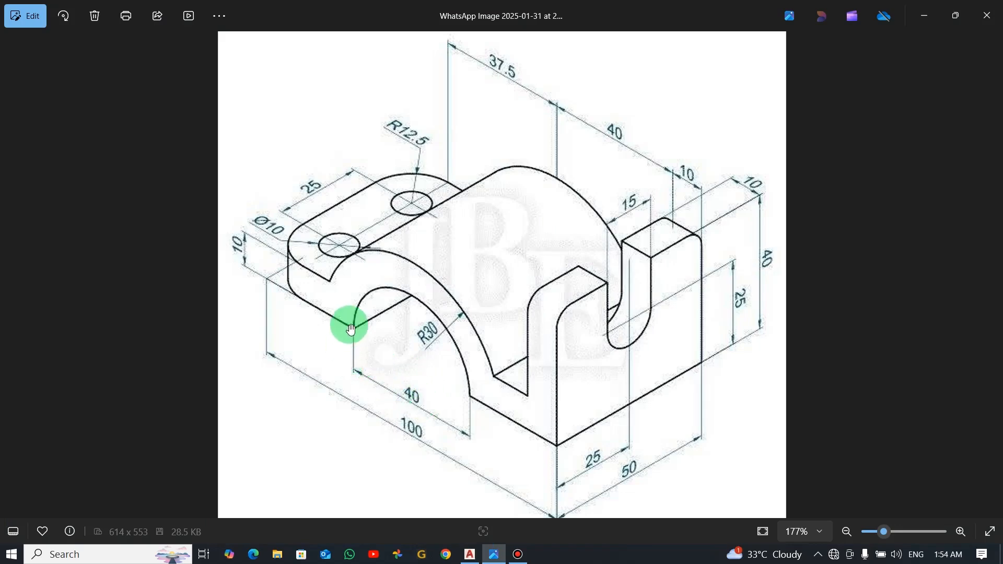
pyautogui.hotkey('alt', 'Tab')
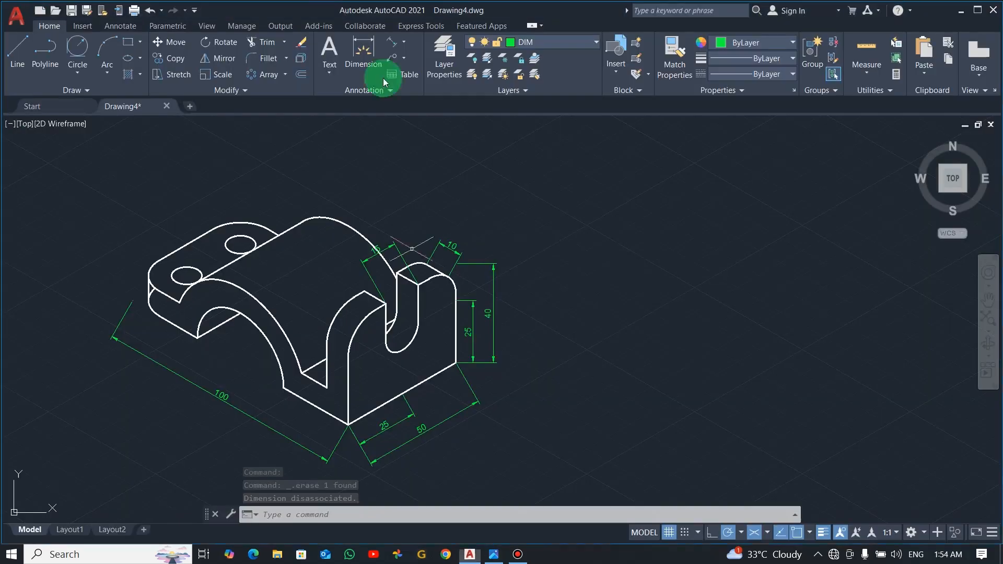
pyautogui.click(394, 41)
pyautogui.click(198, 338)
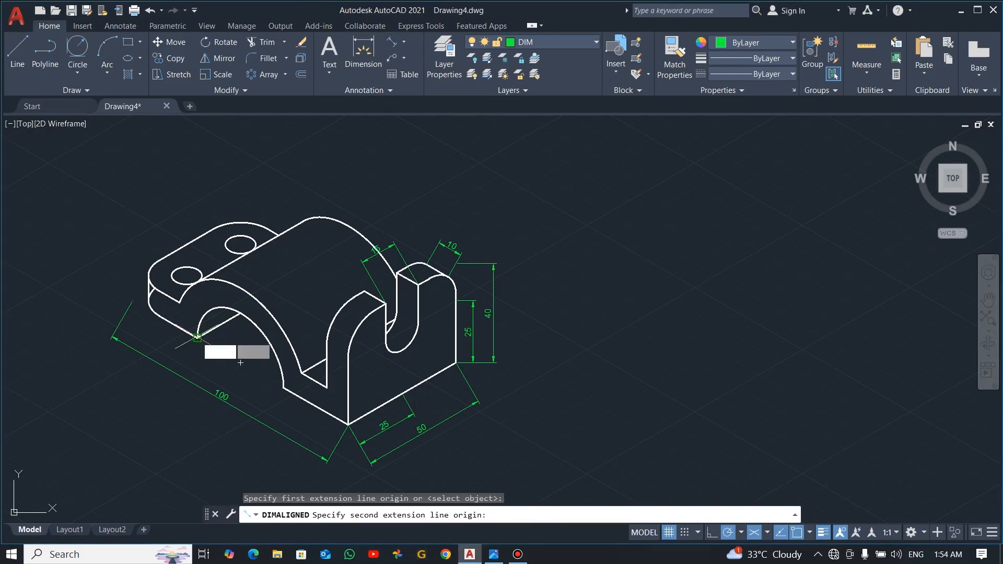
pyautogui.click(282, 388)
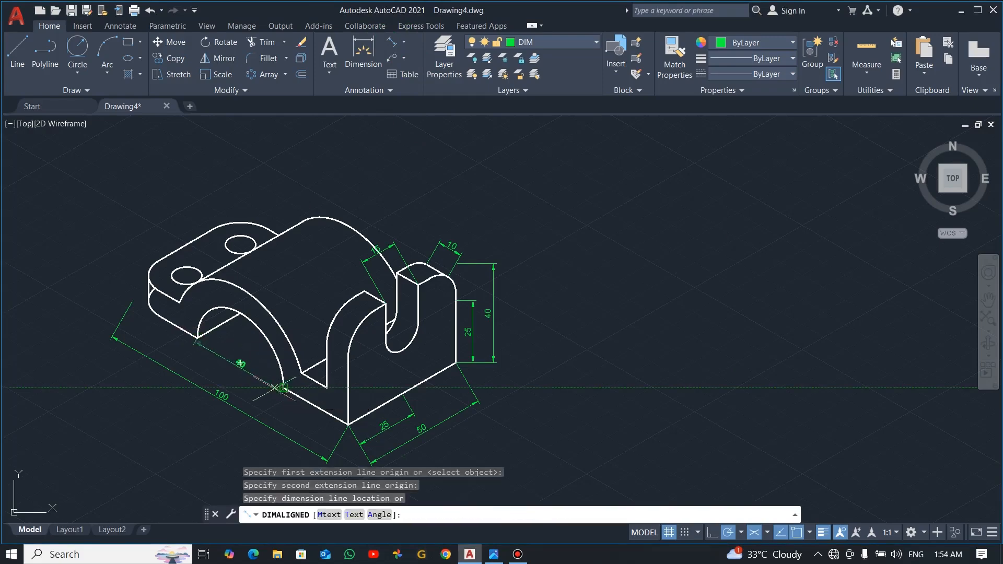
pyautogui.click(244, 387)
pyautogui.hotkey('alt', 'Tab')
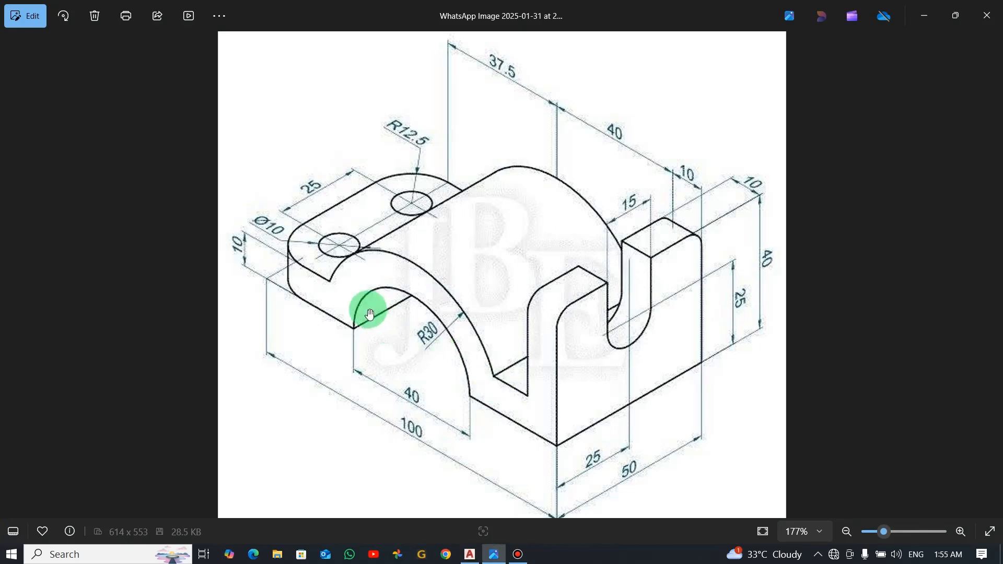
pyautogui.hotkey('alt', 'Tab')
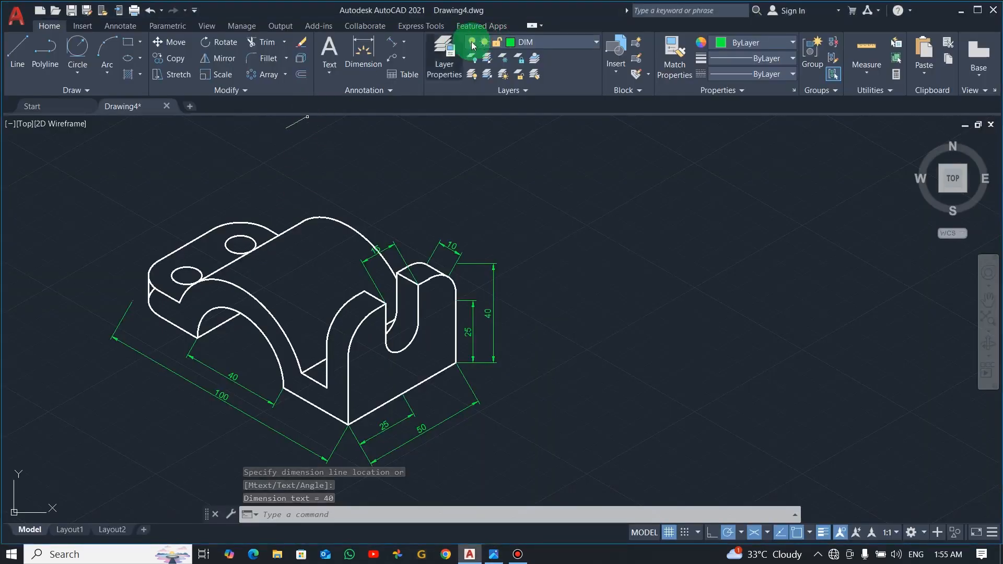
pyautogui.click(389, 42)
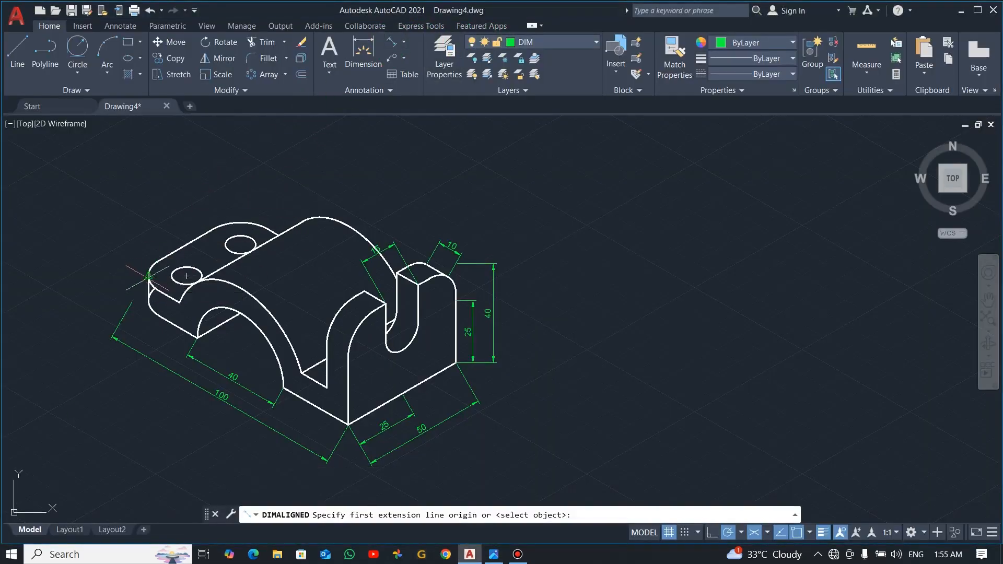
pyautogui.scroll(2, 146, 281)
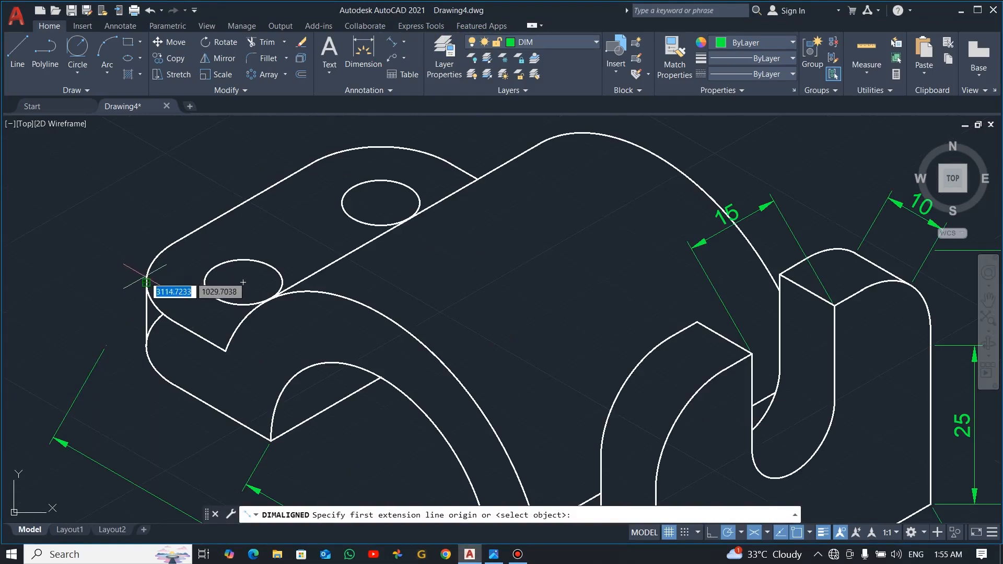
pyautogui.click(147, 283)
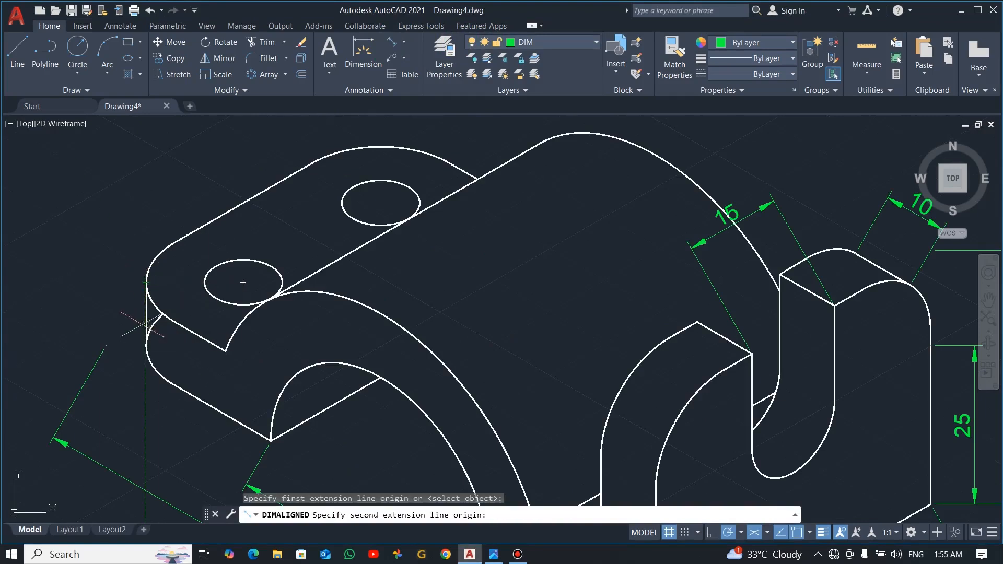
pyautogui.click(146, 350)
pyautogui.press('Escape')
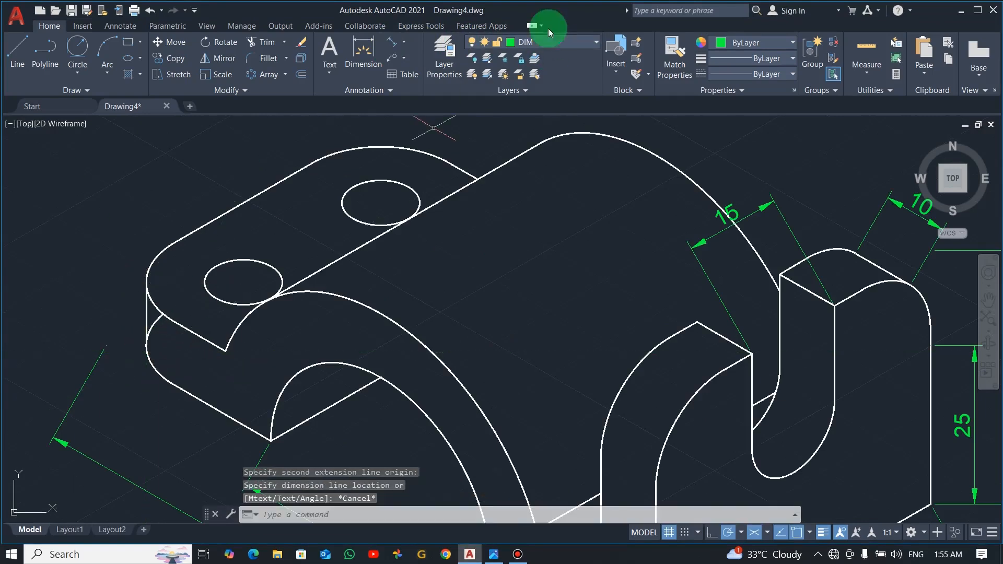
# Add a vertical aligned dimension for the flange thickness at its rounded end, placed outside the bracket.
pyautogui.click(395, 44)
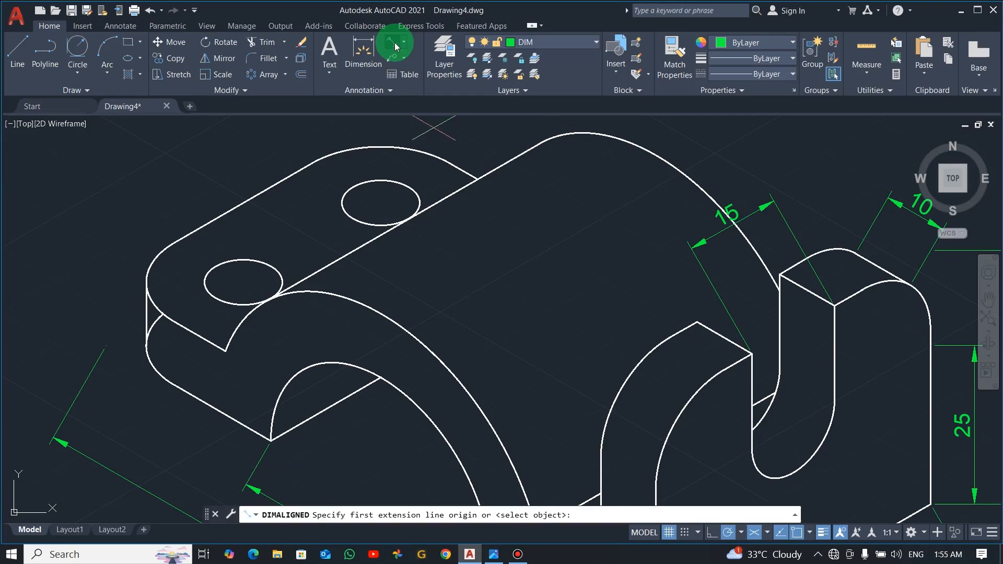
pyautogui.click(146, 350)
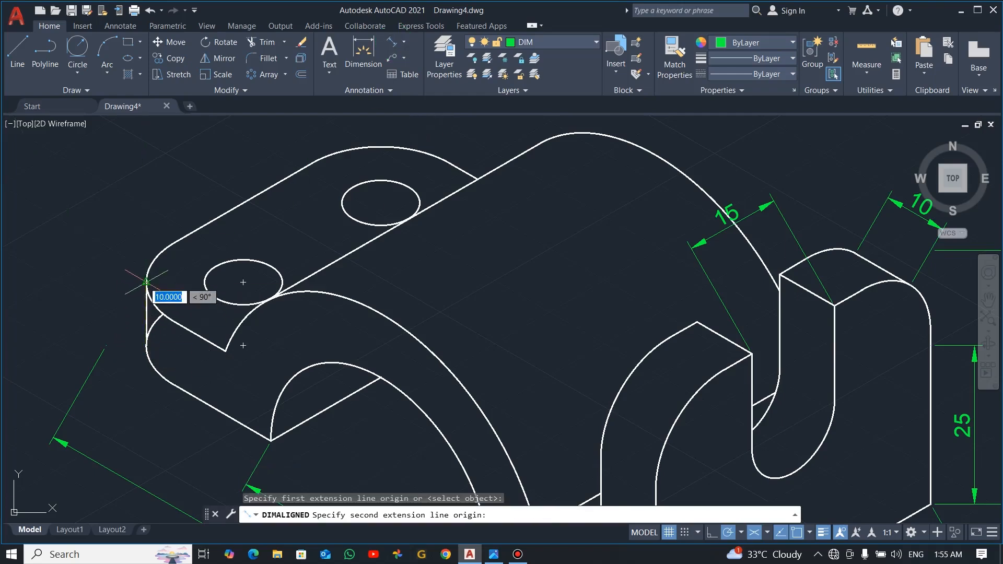
pyautogui.click(145, 282)
pyautogui.click(77, 295)
# Check the reference image and add an aligned dimension between the two flange hole centres, placed outside the flange's long edge.
pyautogui.hotkey('alt', 'Tab')
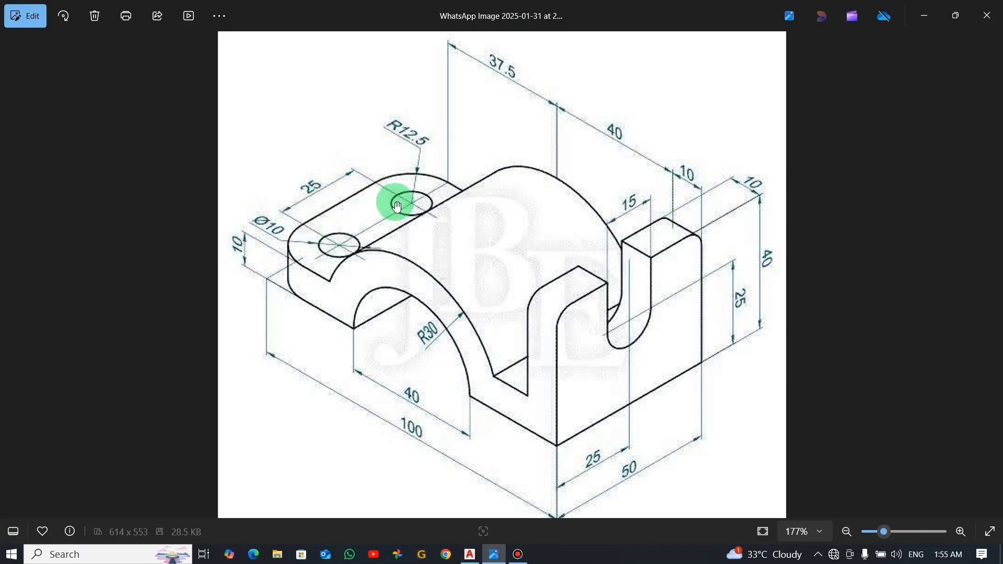
pyautogui.hotkey('alt', 'Tab')
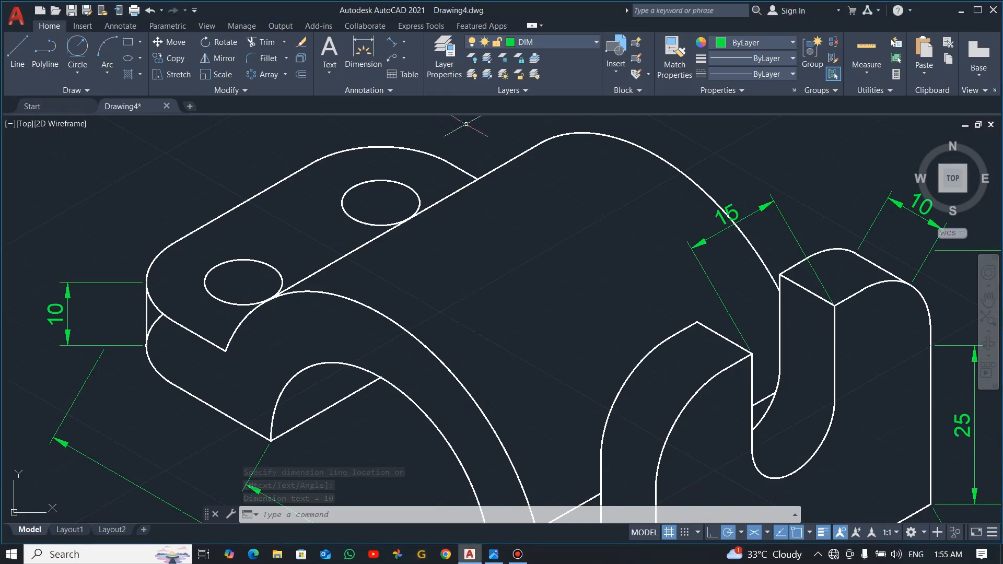
pyautogui.click(391, 46)
pyautogui.click(239, 284)
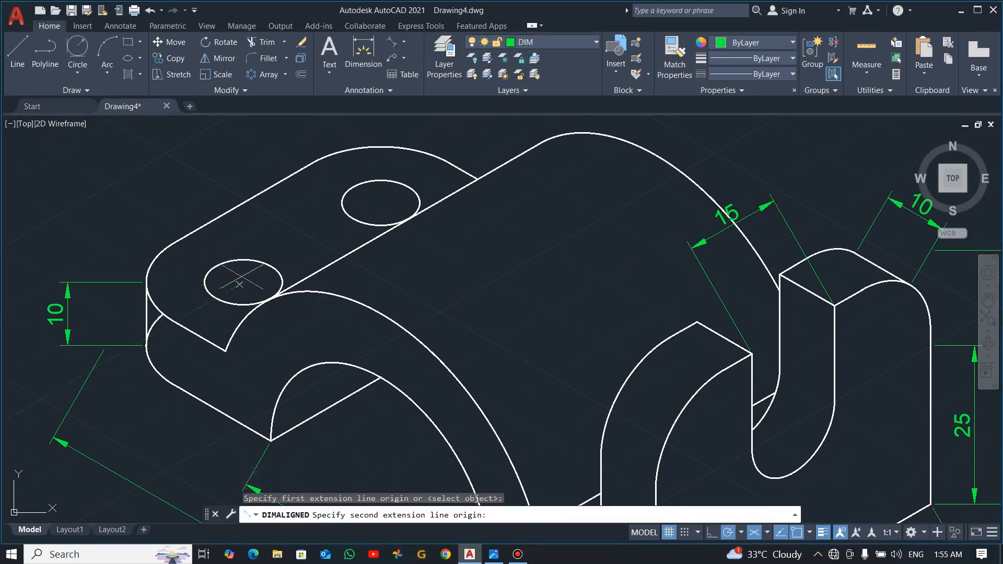
pyautogui.click(382, 205)
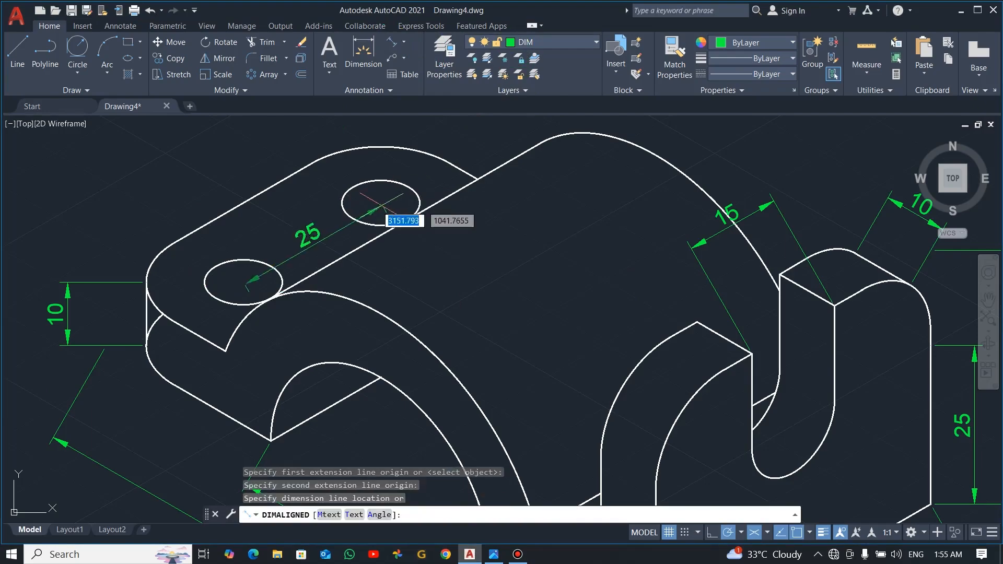
pyautogui.click(293, 133)
# Compare the bracket's dimensions with the reference image, examining the direction of the extension lines around the base and upright.
pyautogui.hotkey('alt', 'Tab')
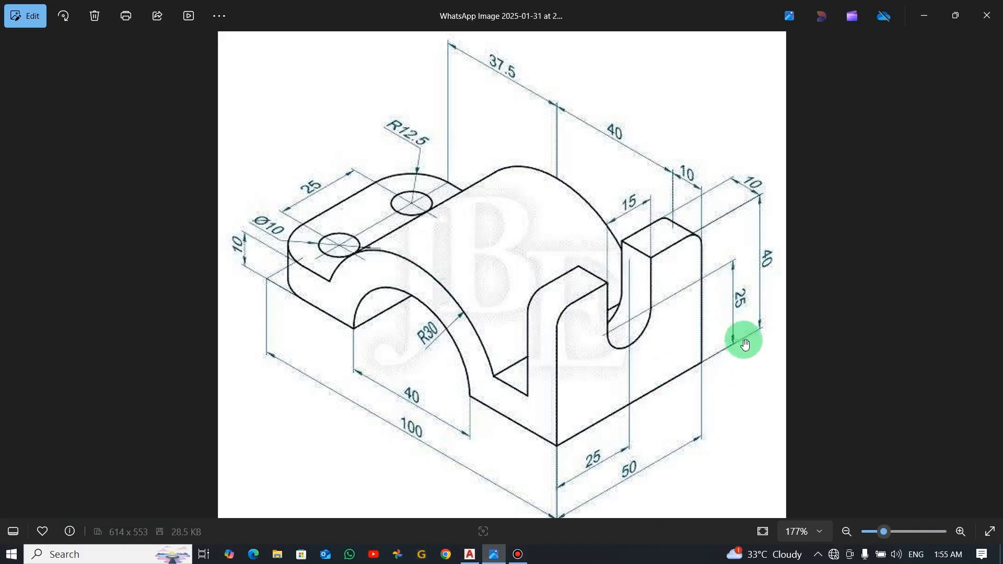
pyautogui.scroll(-3, 741, 334)
pyautogui.hotkey('alt', 'Tab')
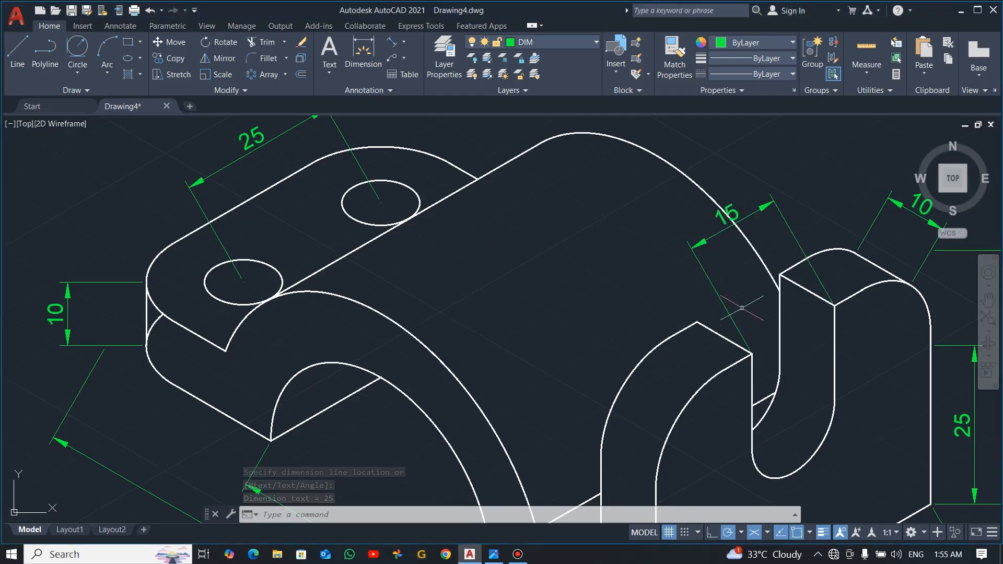
pyautogui.hotkey('alt', 'Tab')
pyautogui.scroll(-1, 743, 307)
pyautogui.scroll(5, 516, 152)
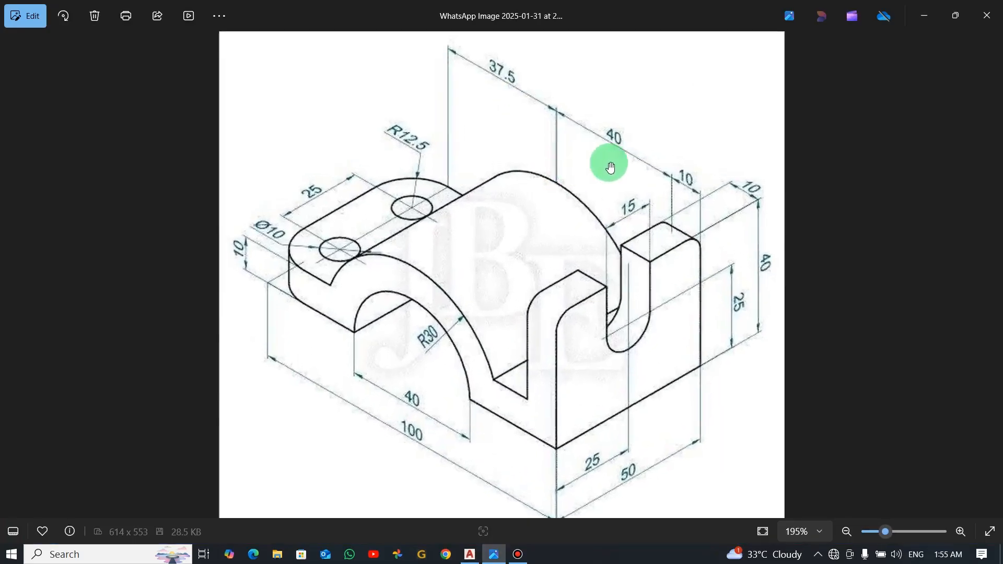
pyautogui.hotkey('alt', 'Tab')
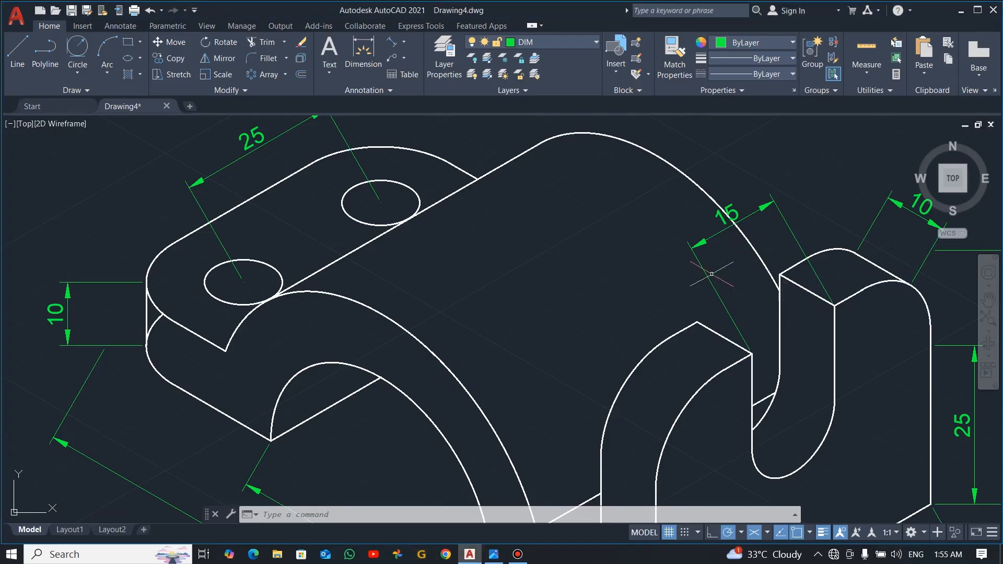
pyautogui.hotkey('alt', 'Tab')
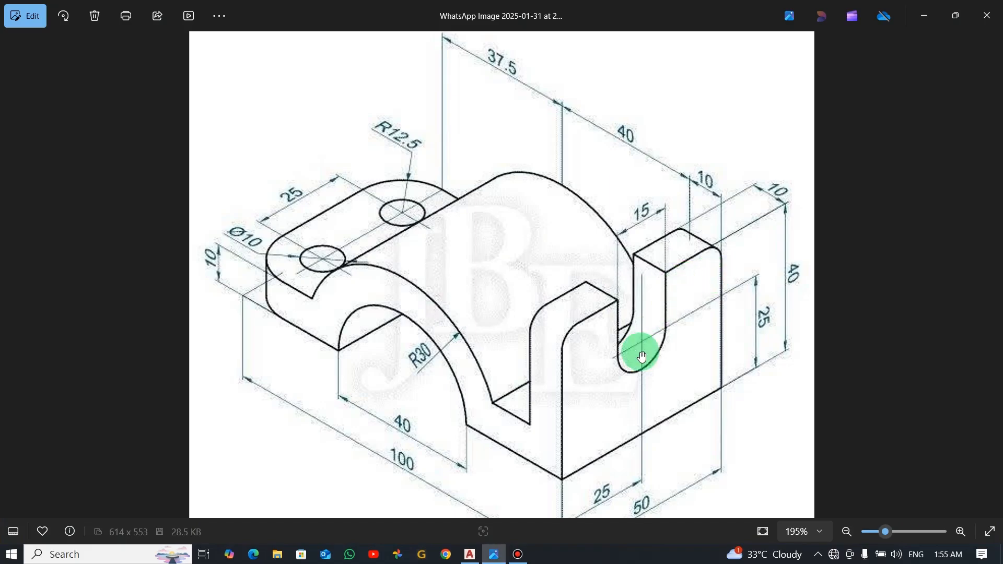
pyautogui.hotkey('alt', 'Tab')
pyautogui.scroll(-4, 715, 407)
pyautogui.scroll(5, 714, 447)
pyautogui.scroll(-4, 716, 444)
pyautogui.scroll(1, 727, 438)
pyautogui.scroll(-1, 651, 399)
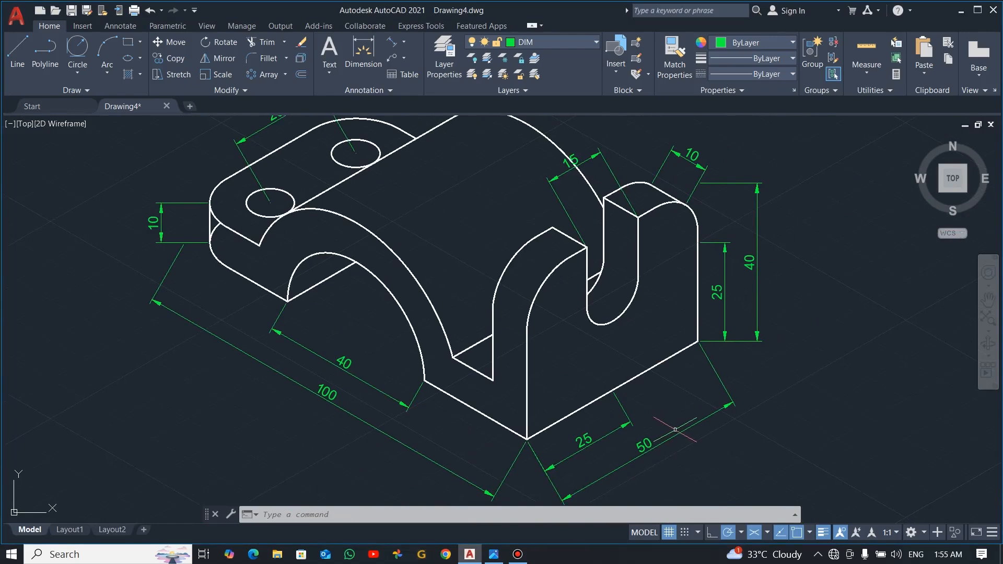
pyautogui.scroll(2, 675, 429)
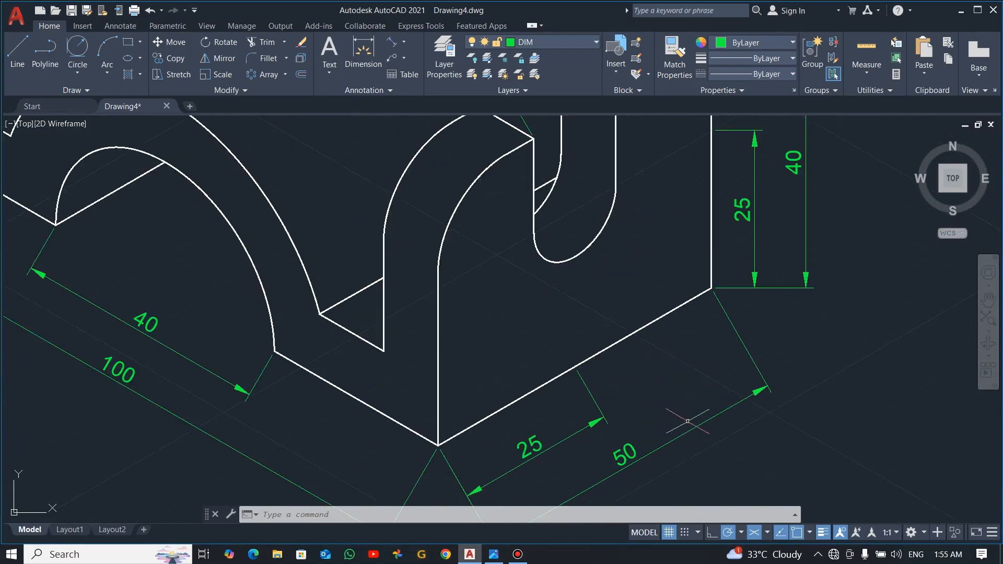
pyautogui.scroll(-2, 687, 421)
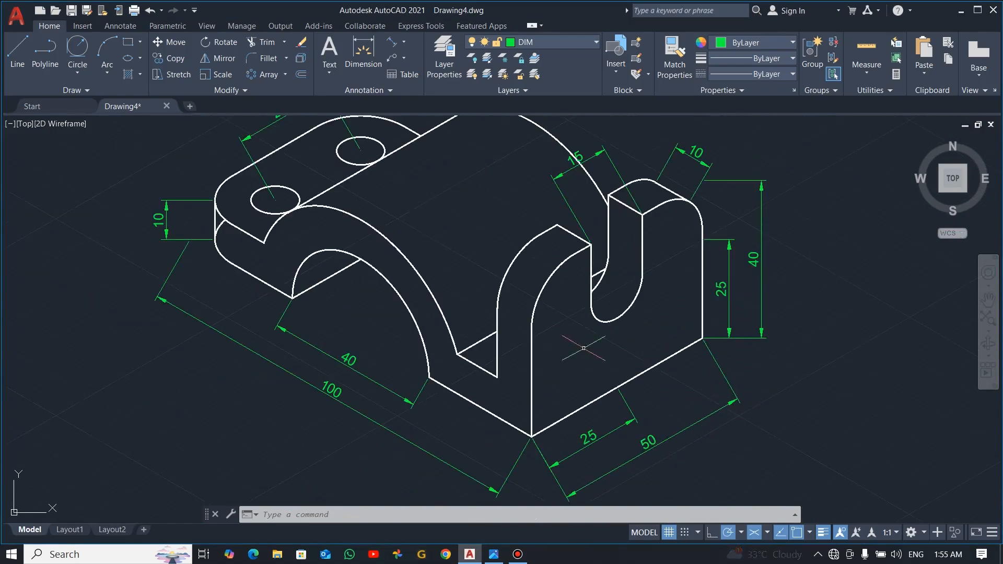
# Oblique the 50 dimension with DIMEDIT, taking the angle from the two endpoints of the upright's vertical corner edge.
pyautogui.write('l')
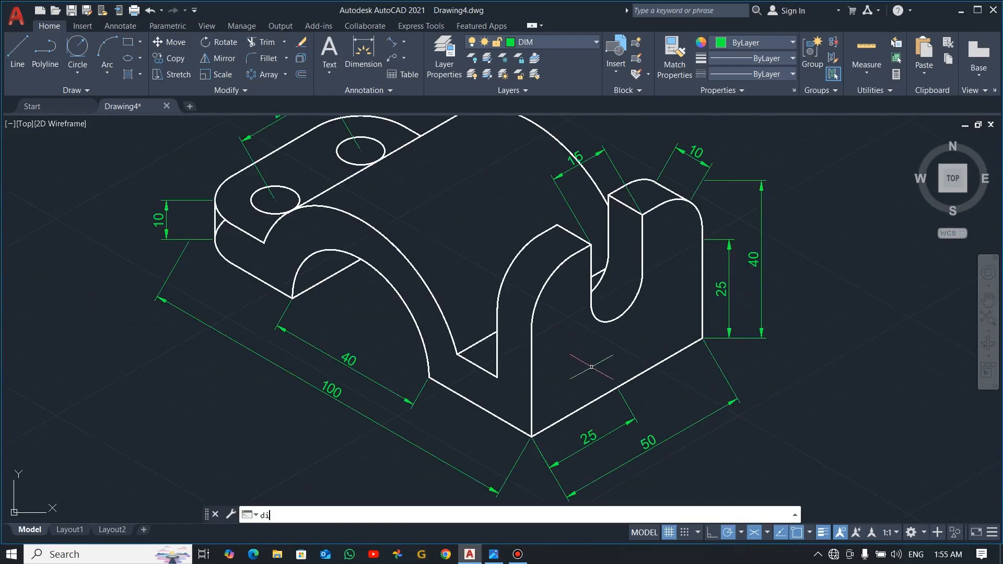
pyautogui.write('imedit')
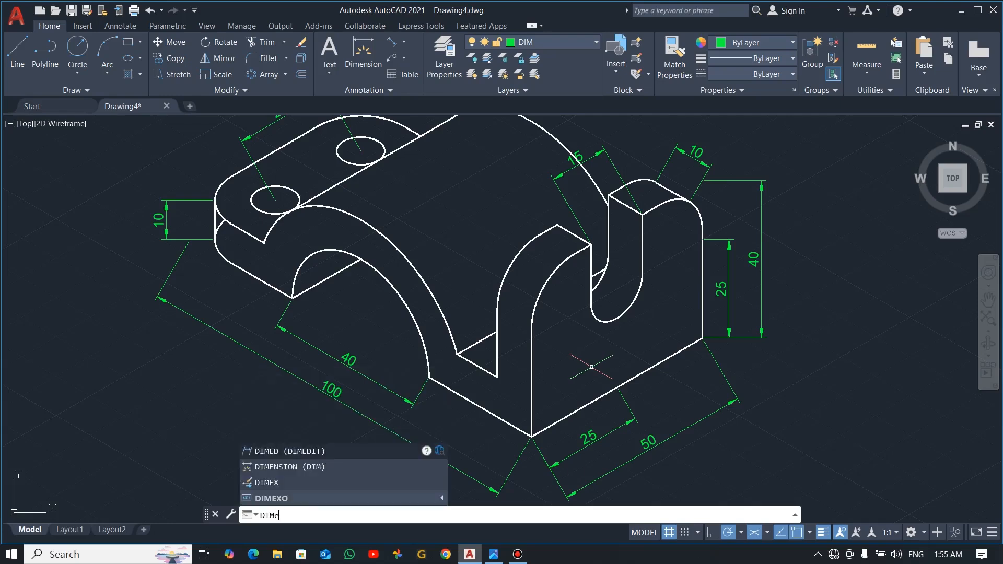
pyautogui.press('Return')
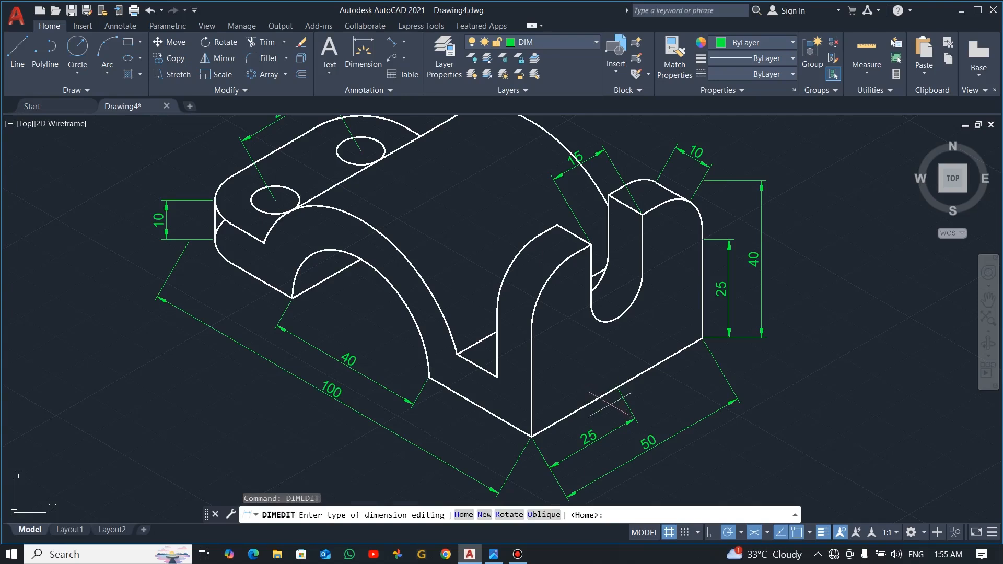
pyautogui.click(544, 516)
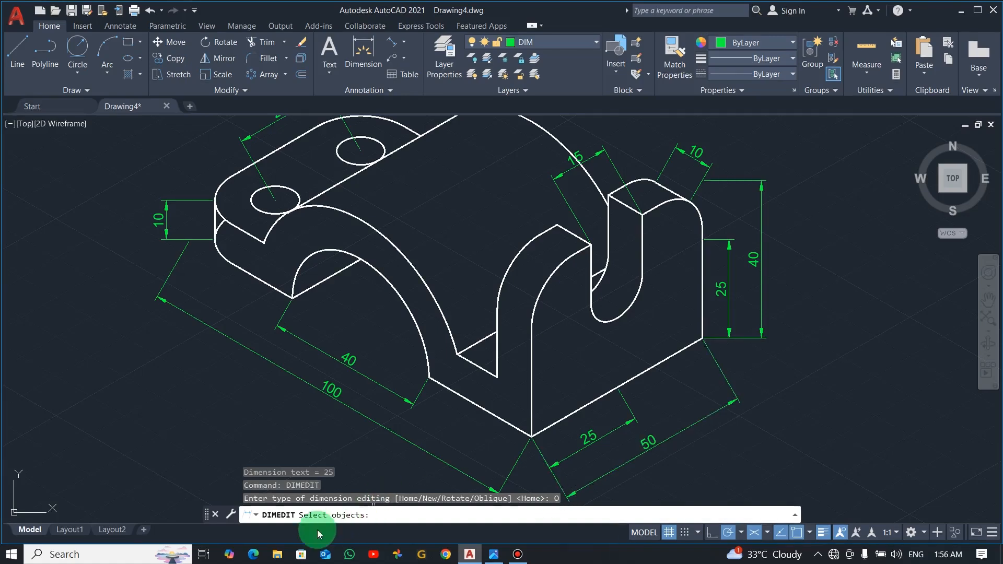
pyautogui.click(652, 444)
pyautogui.press('Return')
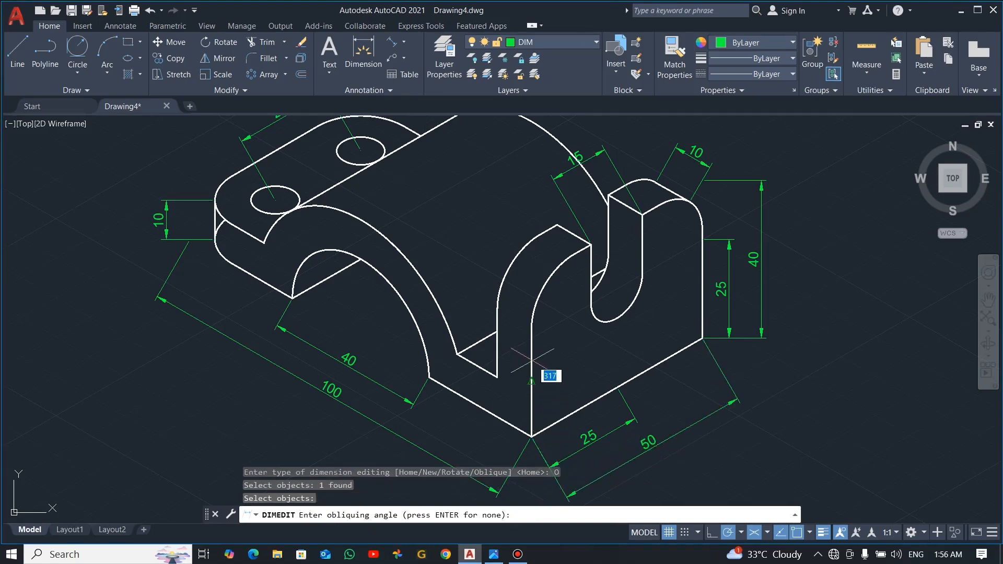
pyautogui.click(531, 328)
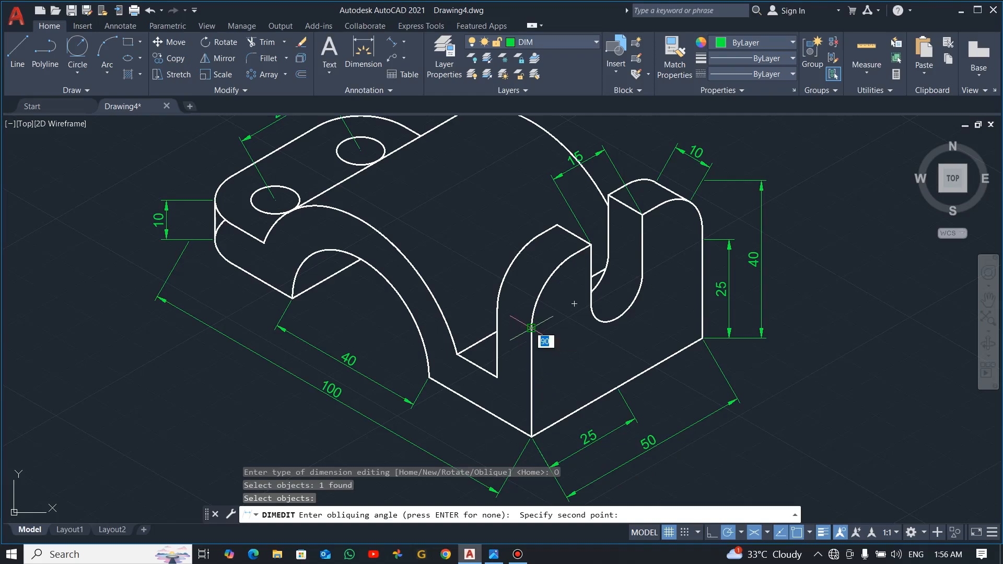
pyautogui.click(532, 436)
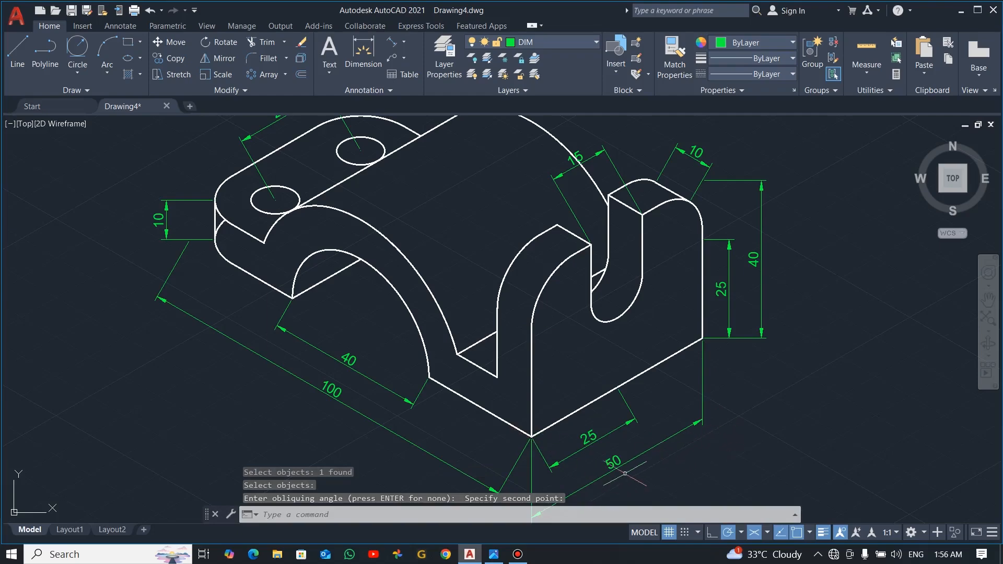
pyautogui.scroll(-3, 625, 473)
pyautogui.scroll(4, 660, 472)
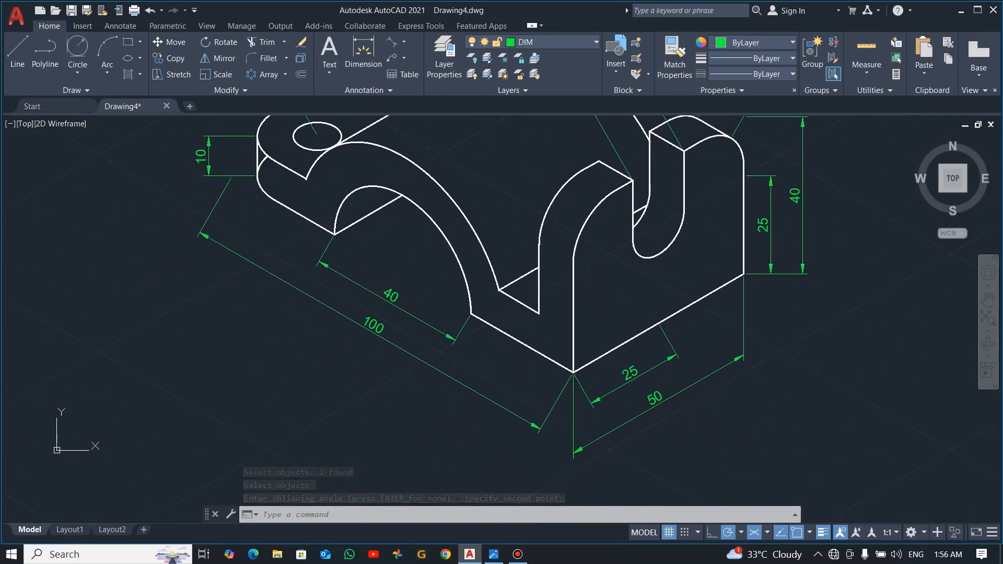
pyautogui.moveTo(691, 413); pyautogui.dragTo(678, 418, button='middle')
pyautogui.press('Escape')
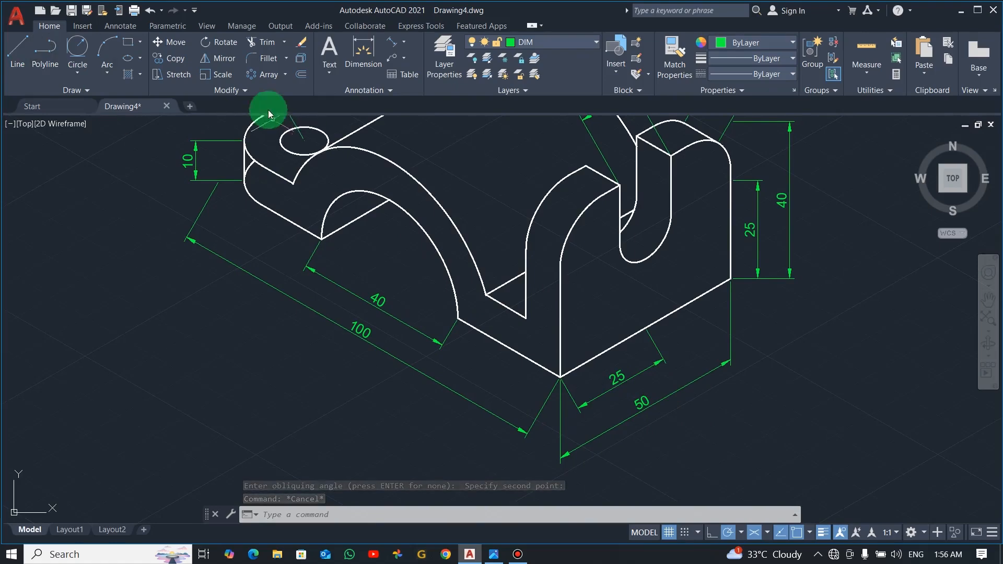
# Oblique the 25 dimension beside the 50 dimension with DIMEDIT, taking the angle from two points on the upright's front vertical corner edge.
pyautogui.click(246, 90)
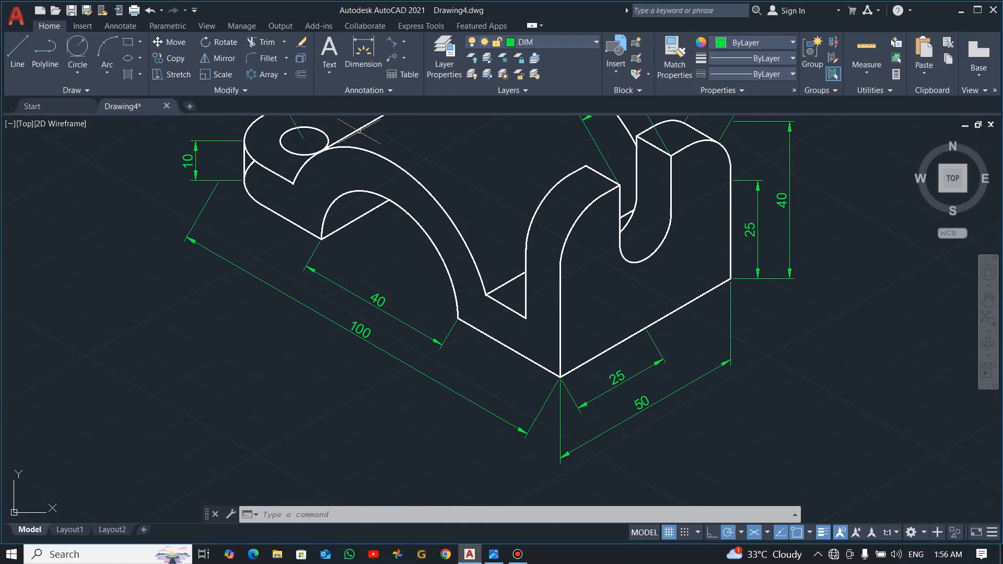
pyautogui.click(122, 28)
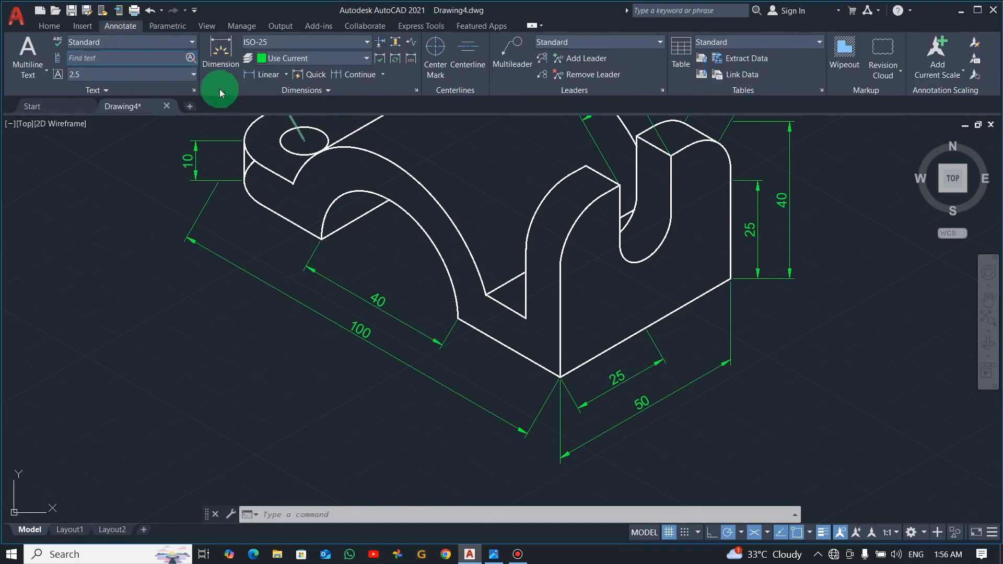
pyautogui.click(328, 90)
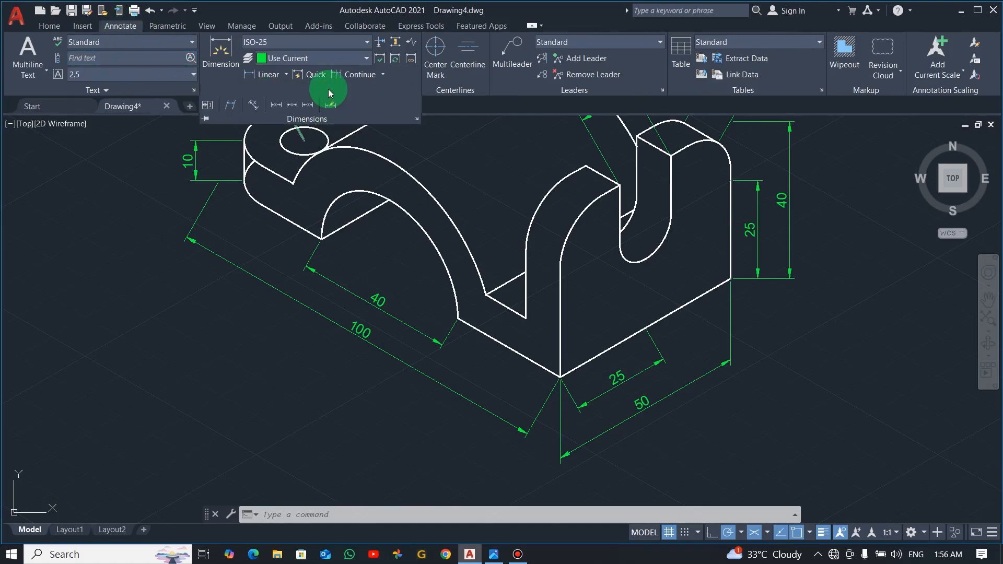
pyautogui.click(234, 105)
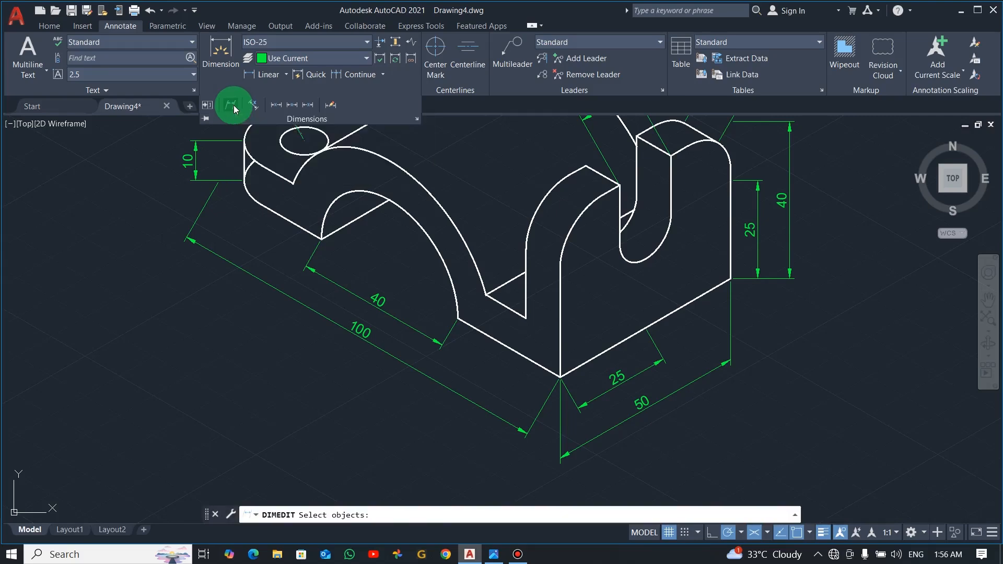
pyautogui.click(619, 377)
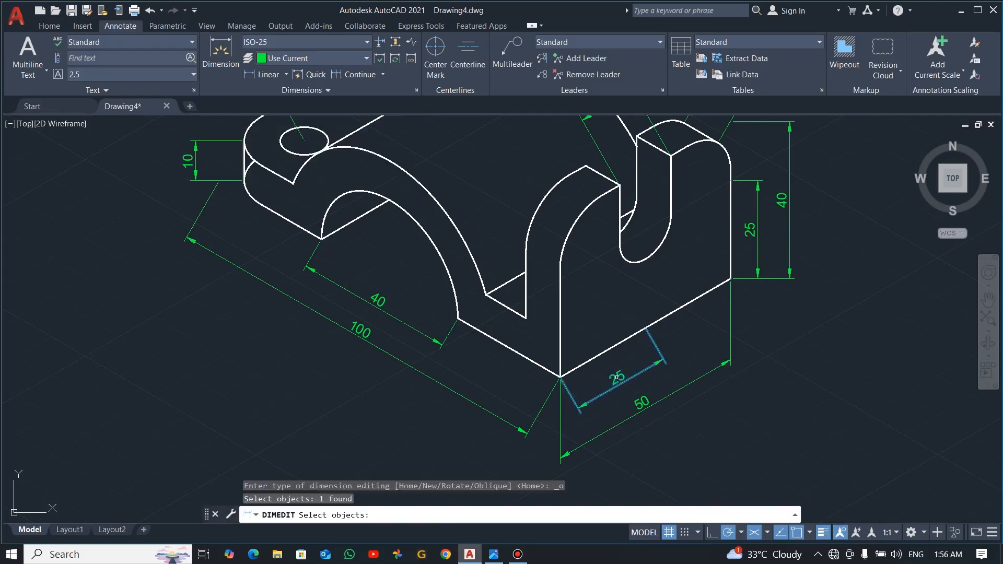
pyautogui.press('Return')
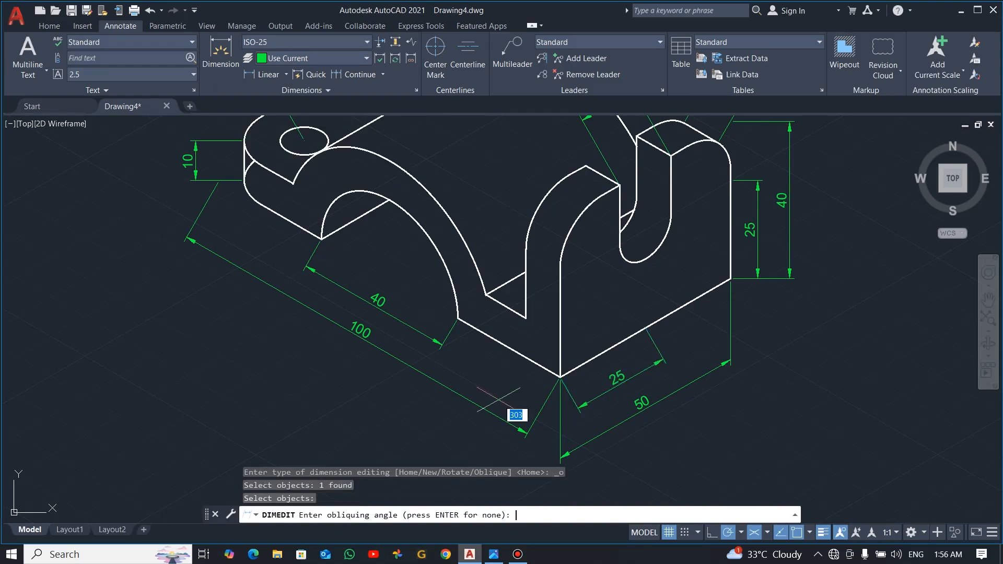
pyautogui.click(560, 376)
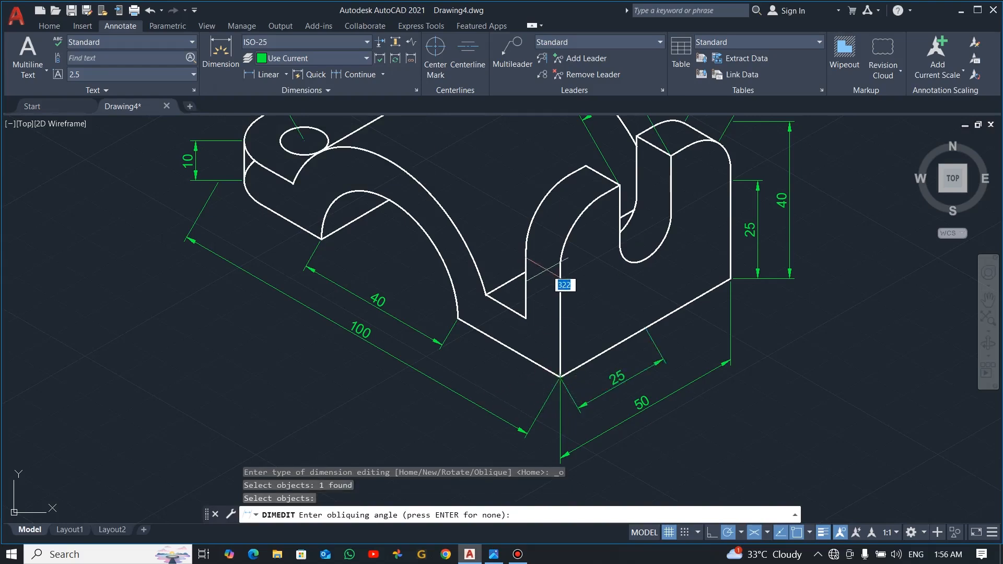
pyautogui.click(560, 313)
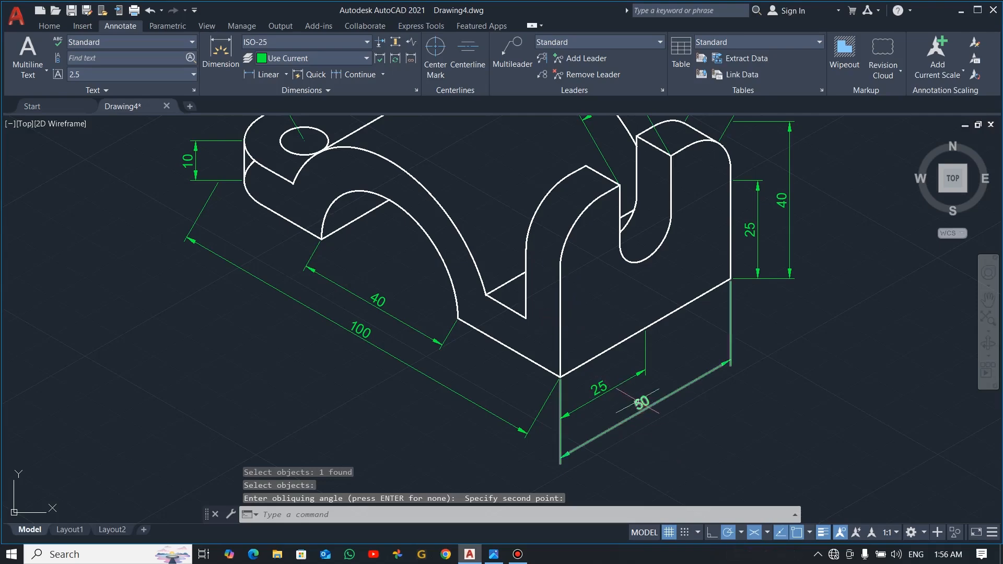
# Oblique the upright's vertical 40 and 25 dimensions together, taking the angle from the endpoints of the short base edge between arch and front corner.
pyautogui.scroll(-3, 735, 304)
pyautogui.scroll(3, 724, 190)
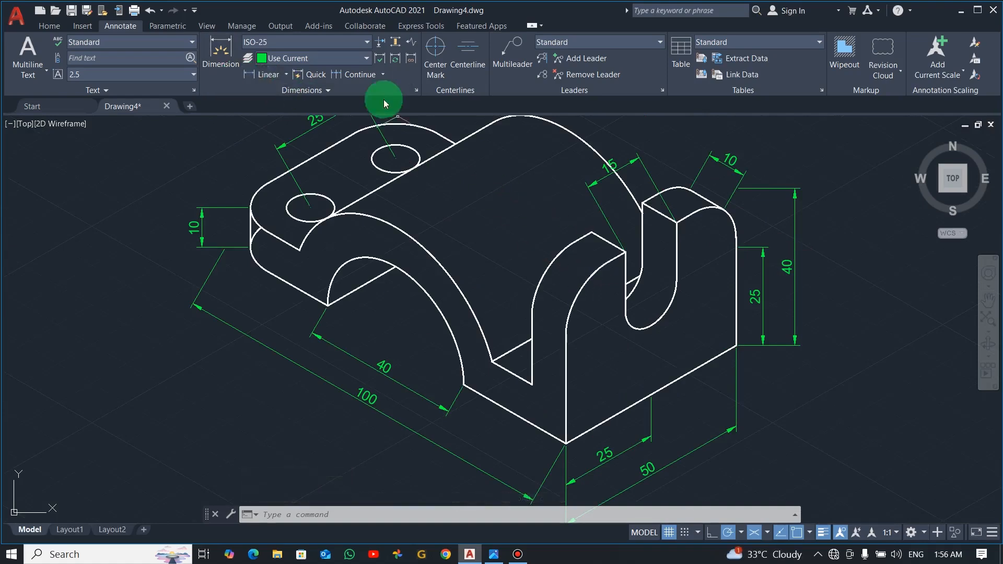
pyautogui.click(329, 90)
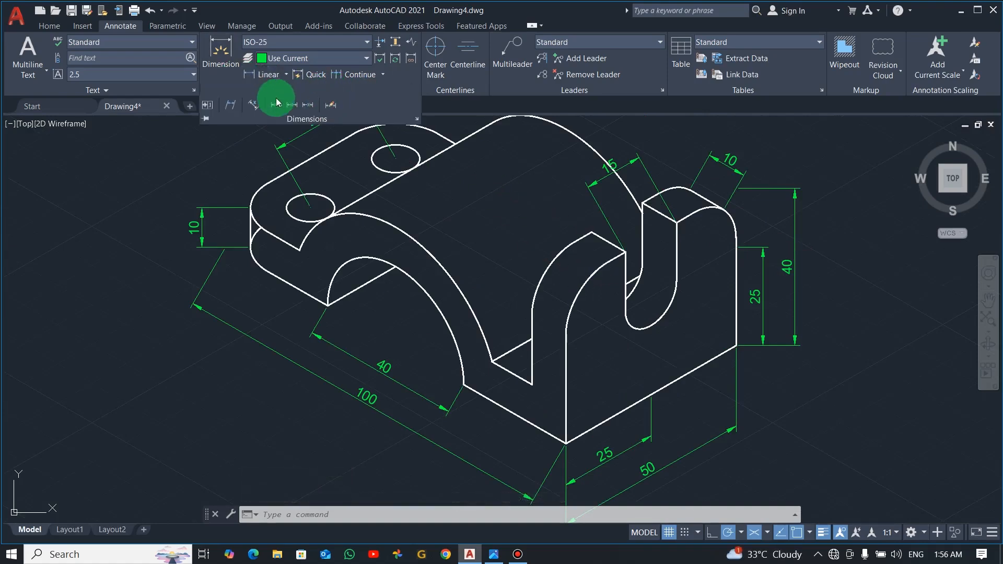
pyautogui.click(231, 105)
pyautogui.click(753, 308)
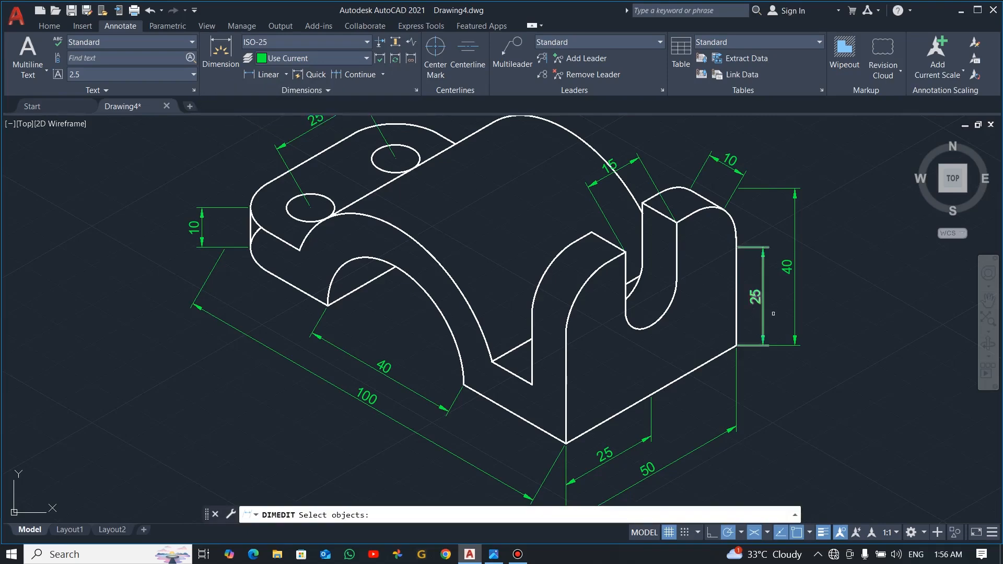
pyautogui.click(790, 269)
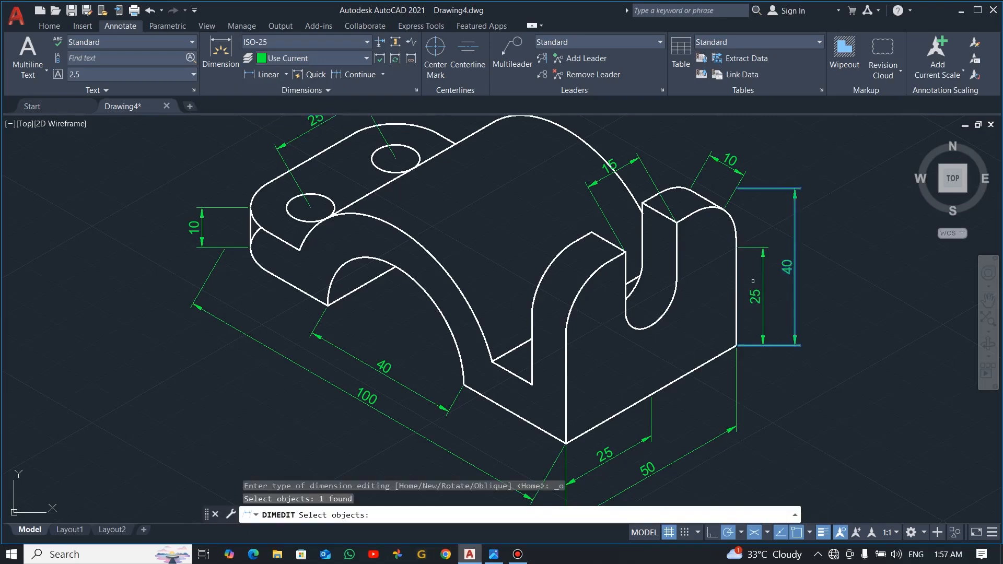
pyautogui.click(755, 297)
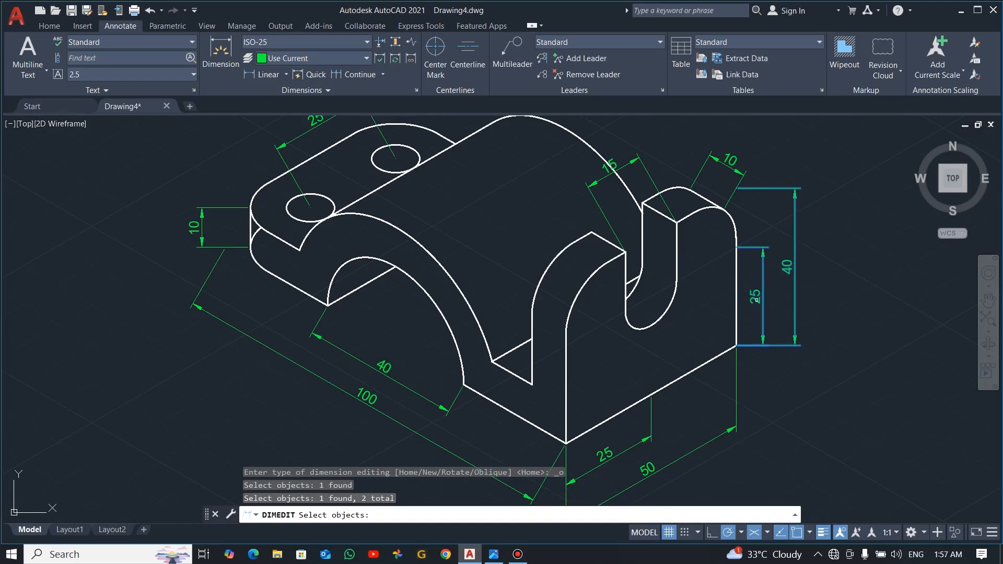
pyautogui.press('Return')
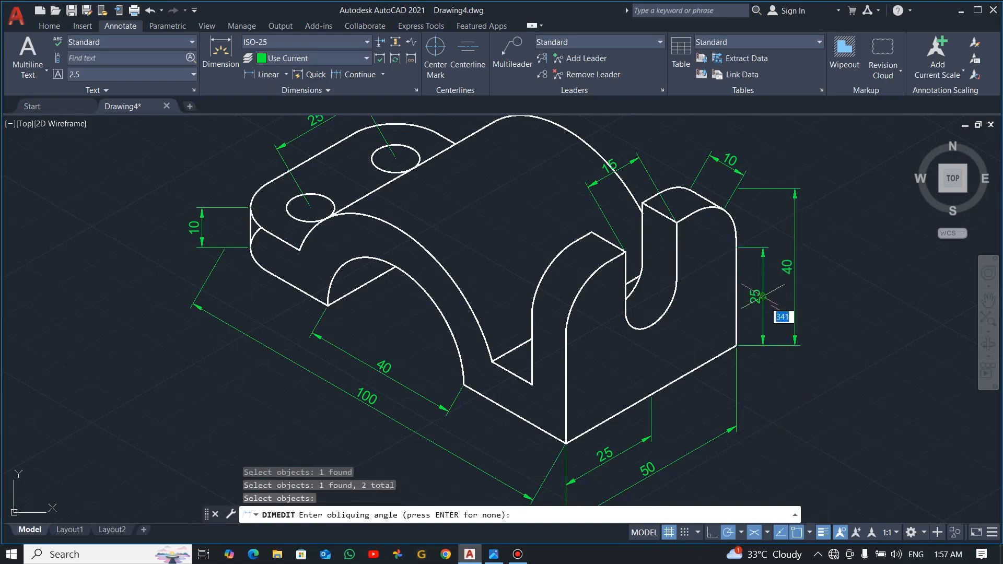
pyautogui.click(464, 386)
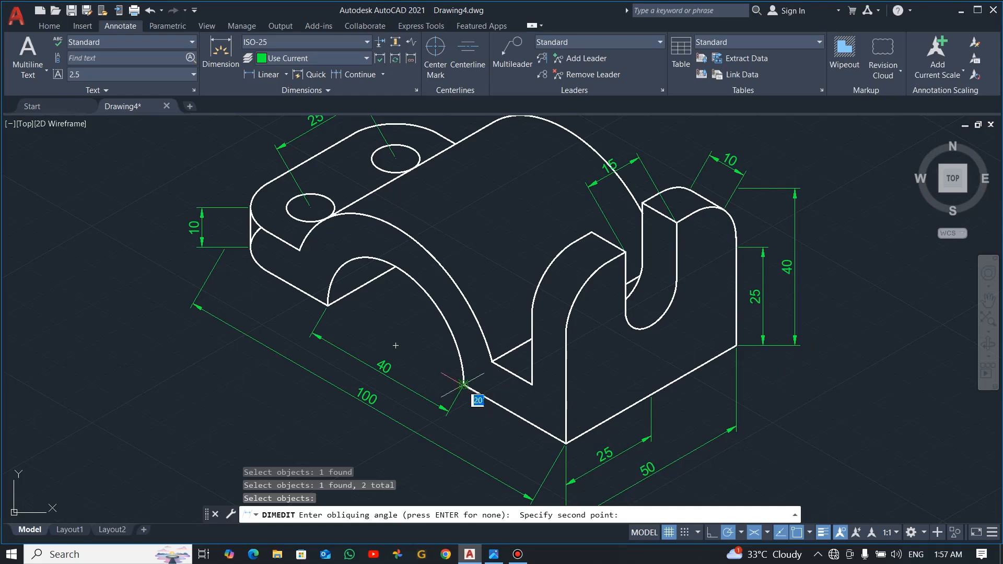
pyautogui.click(566, 444)
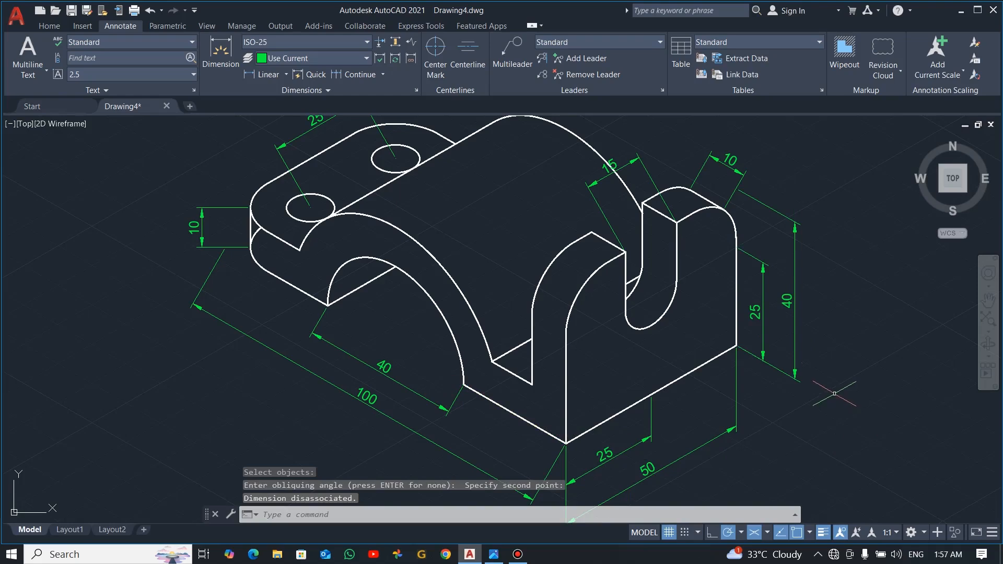
# Oblique the 15 slot-width and 10 thickness dimensions above the upright, taking the angle from two points on its outer vertical edge.
pyautogui.click(328, 90)
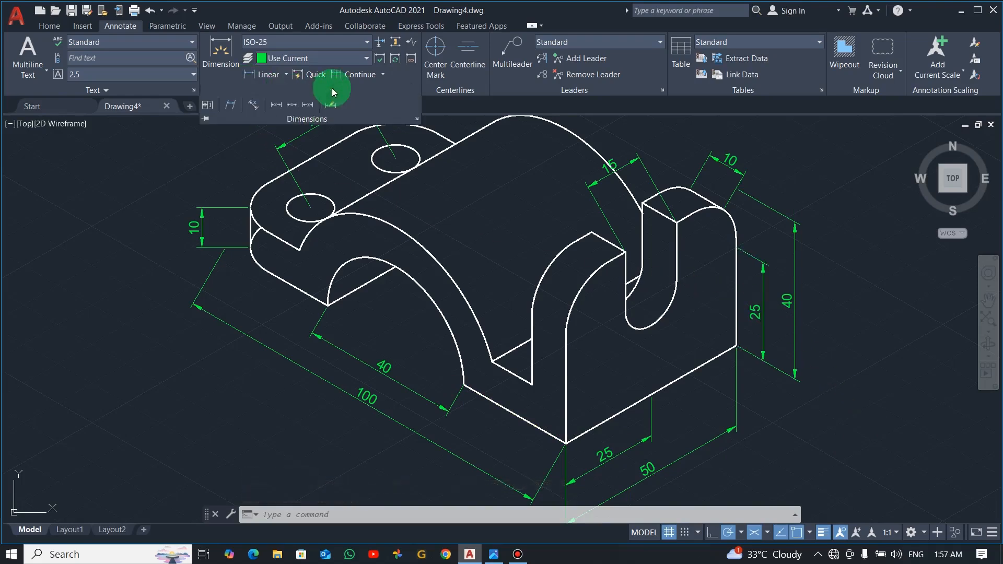
pyautogui.click(231, 106)
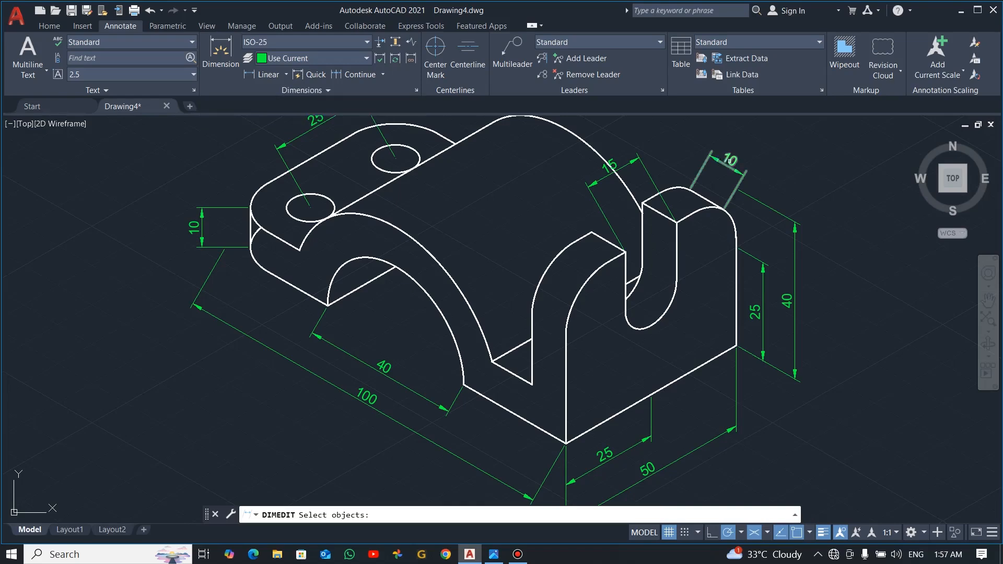
pyautogui.click(730, 160)
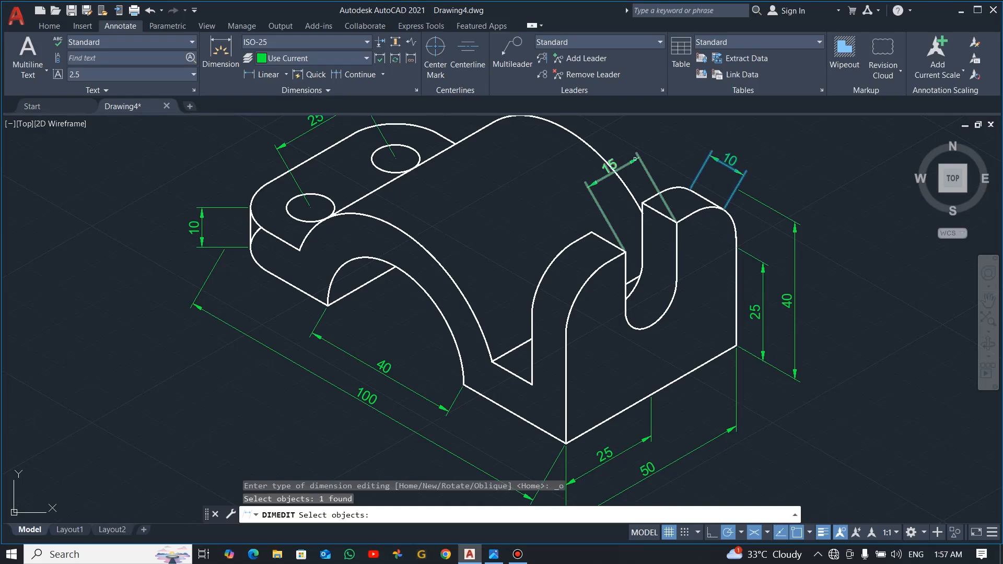
pyautogui.click(635, 158)
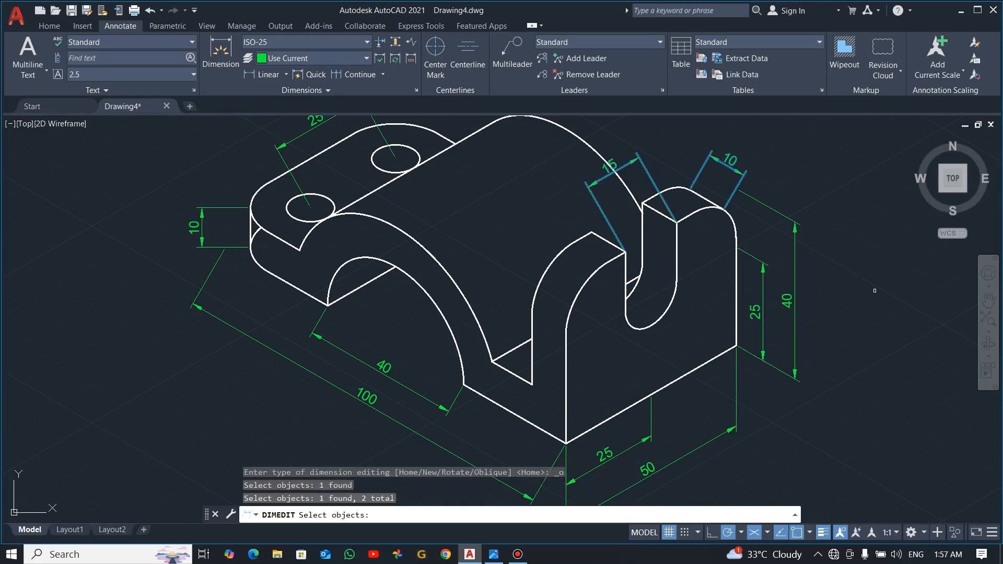
pyautogui.press('Return')
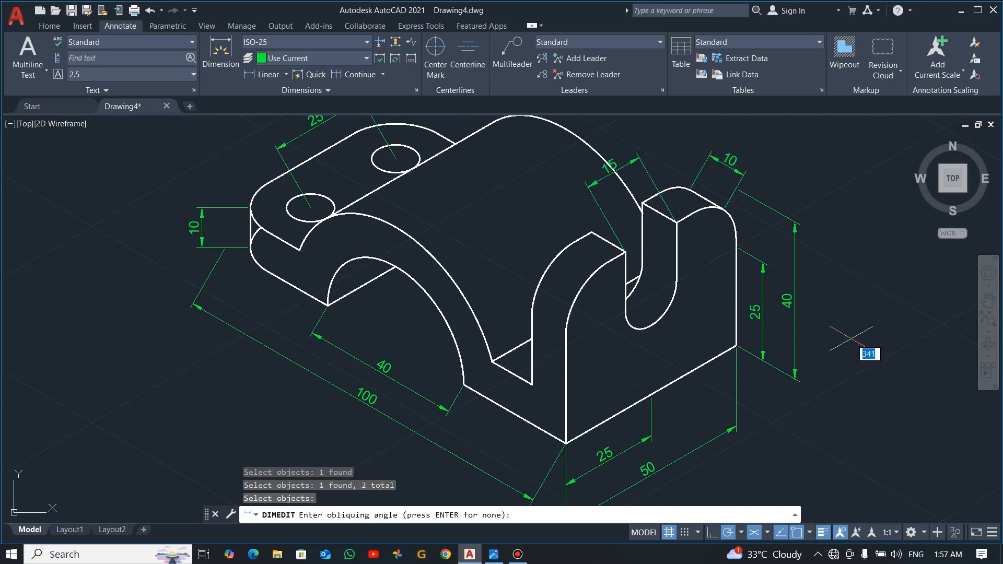
pyautogui.click(736, 345)
pyautogui.click(736, 280)
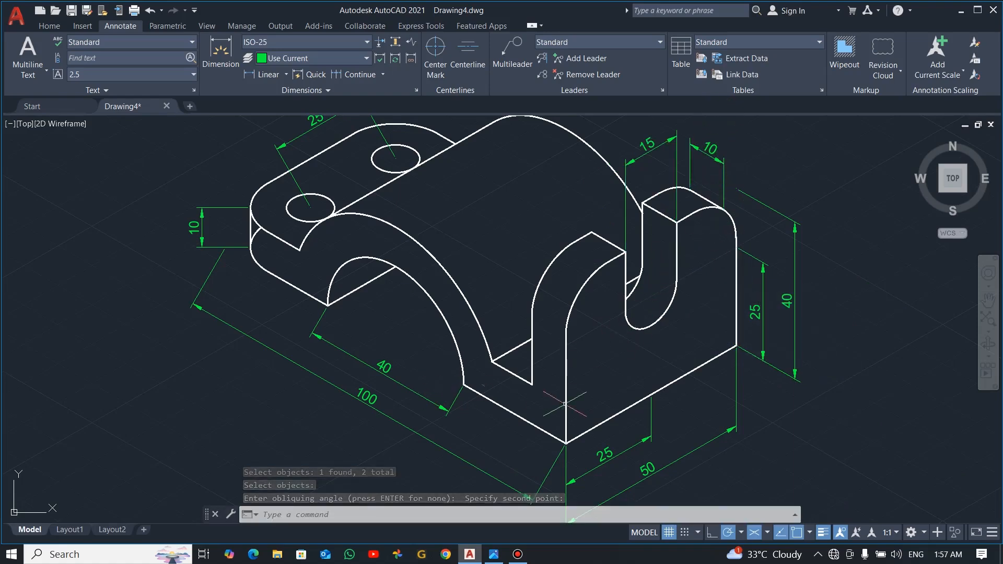
# Oblique the 100 overall-length and 40 arch-opening dimensions together, taking the angle from the endpoints of the upright's bottom edge.
pyautogui.scroll(-3, 568, 405)
pyautogui.scroll(3, 514, 454)
pyautogui.scroll(2, 519, 441)
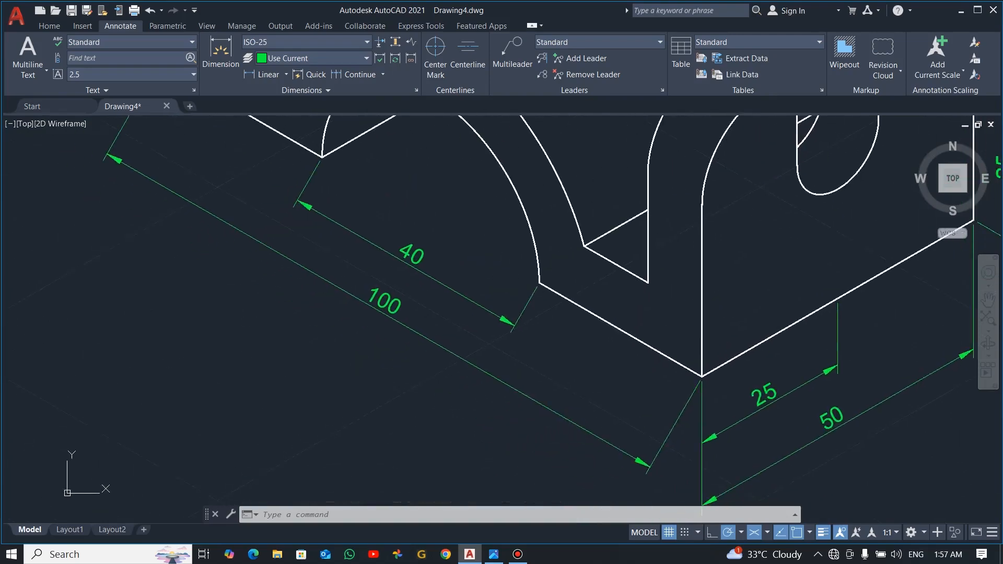
pyautogui.scroll(-4, 551, 376)
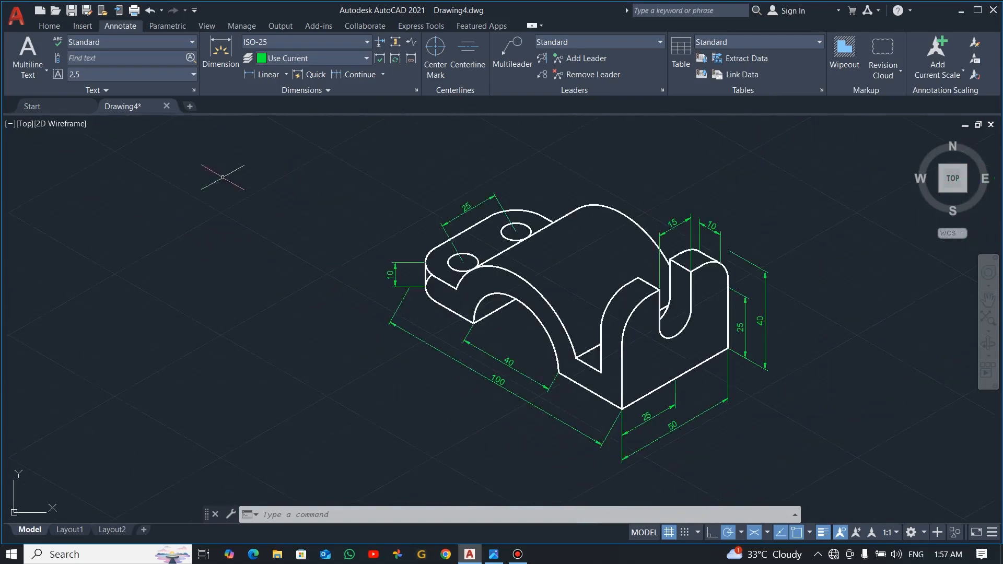
pyautogui.click(324, 90)
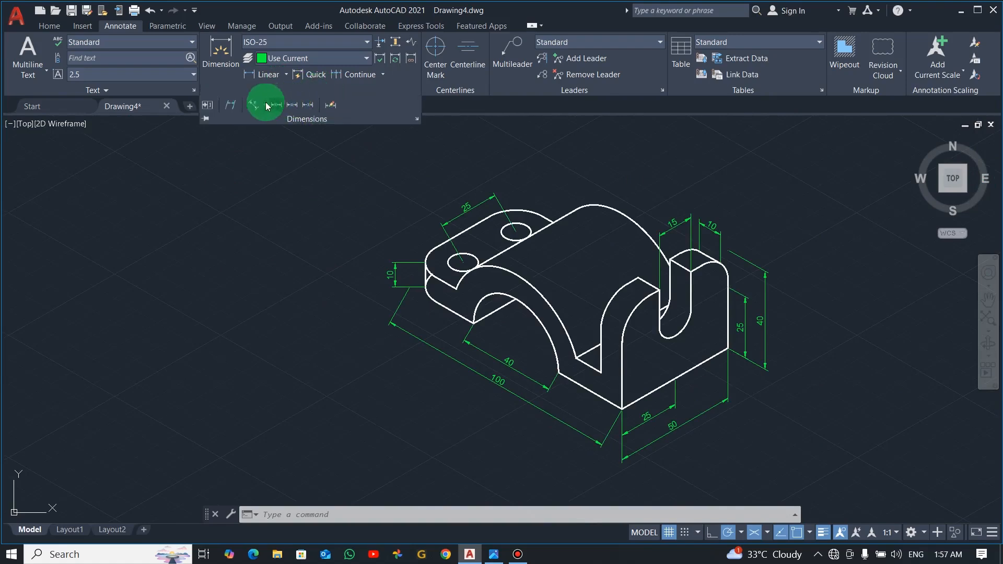
pyautogui.click(228, 105)
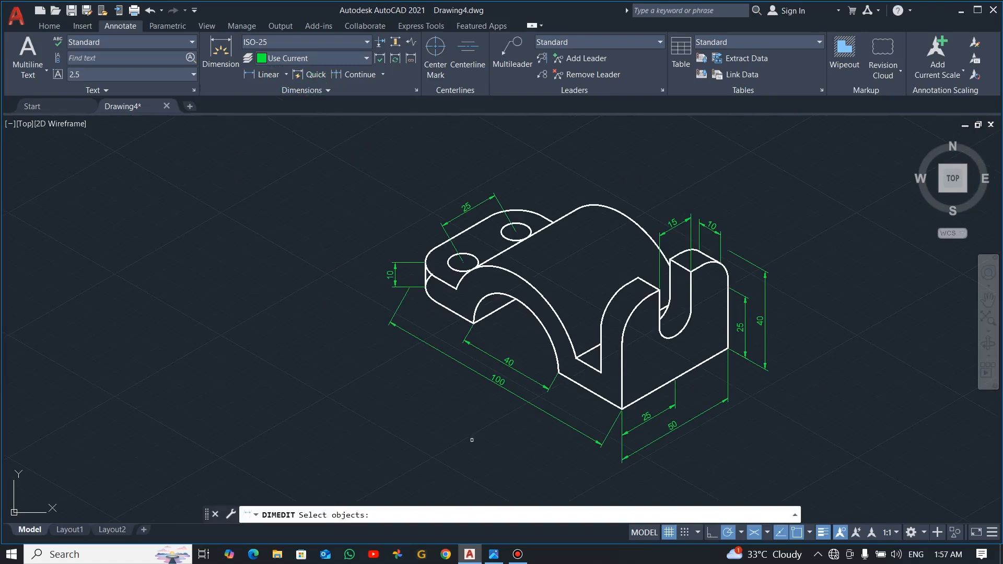
pyautogui.click(500, 389)
pyautogui.click(507, 364)
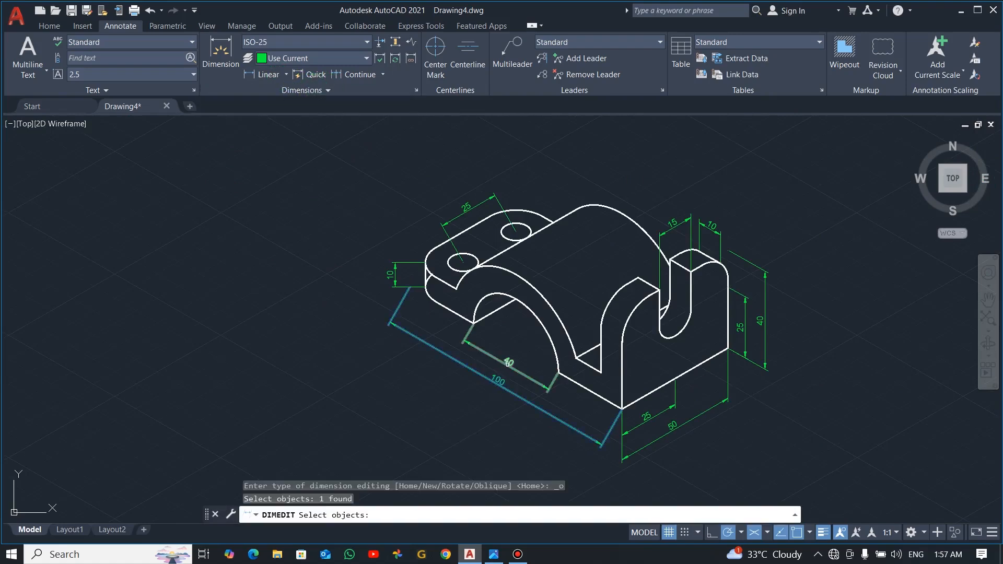
pyautogui.press('Return')
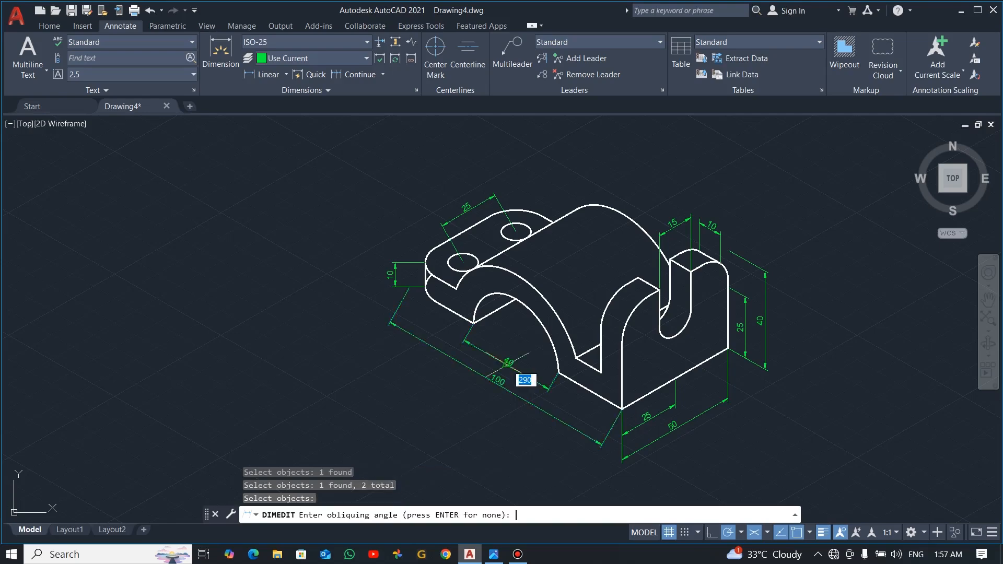
pyautogui.click(728, 349)
pyautogui.click(623, 405)
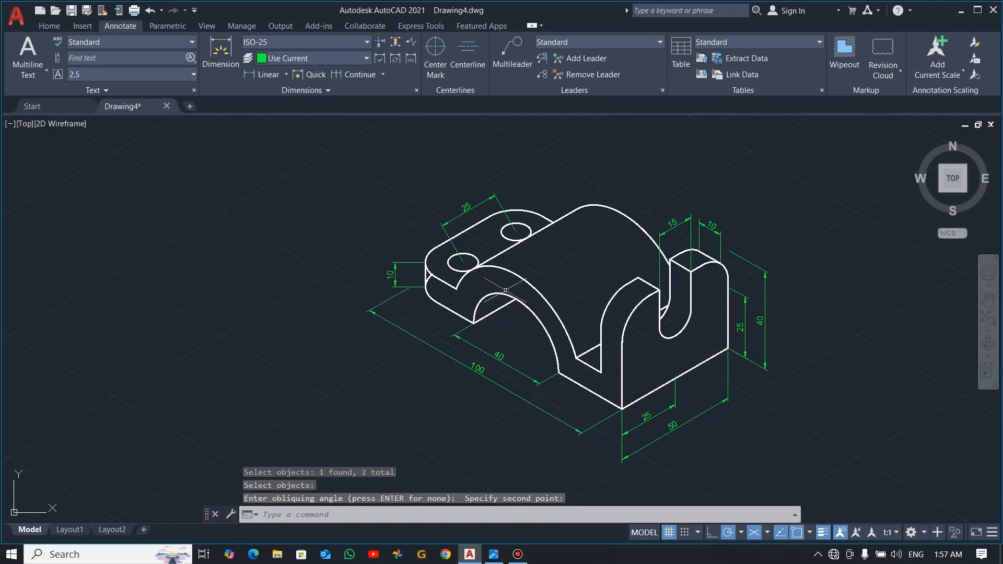
pyautogui.scroll(2, 510, 299)
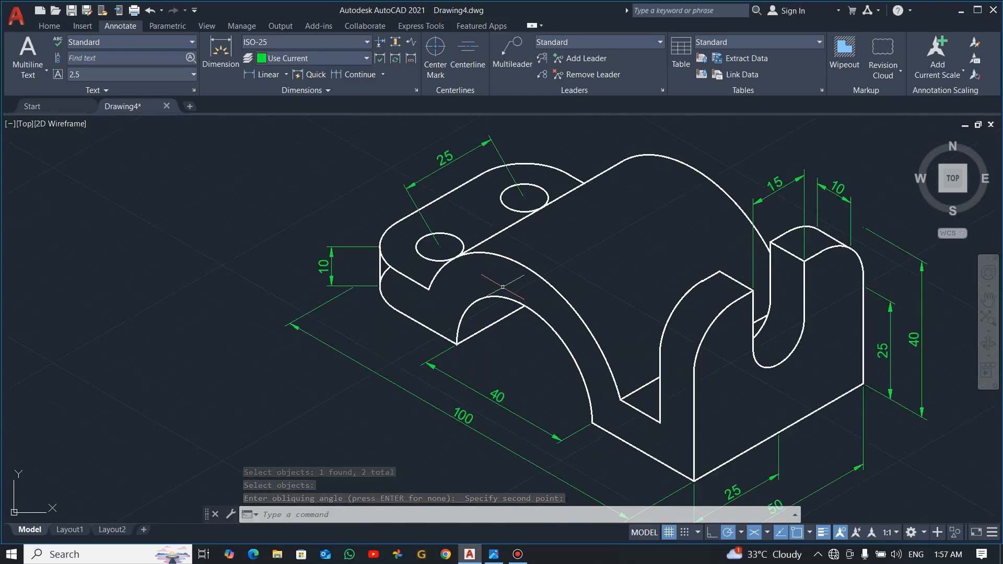
pyautogui.hotkey('alt', 'Tab')
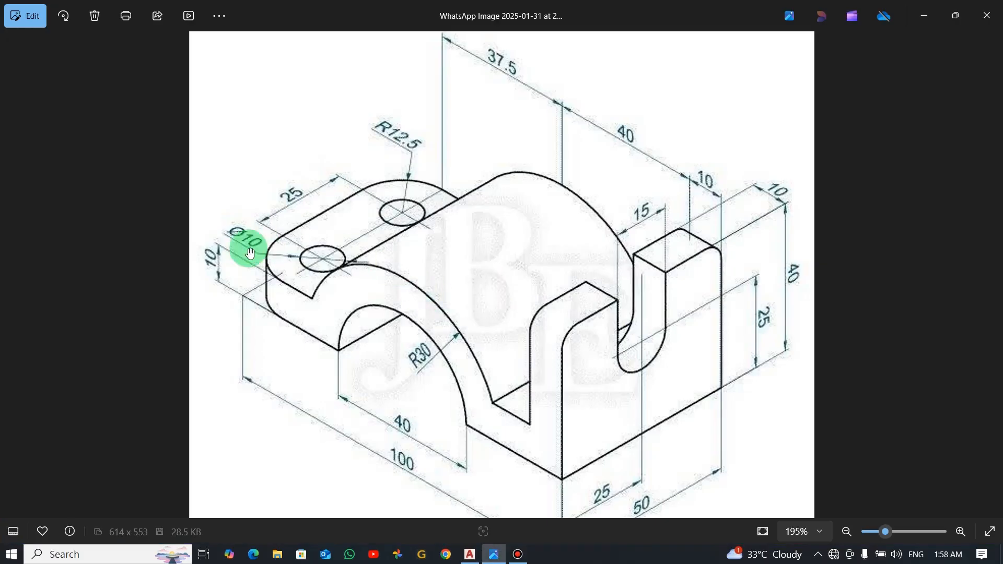
pyautogui.hotkey('alt', 'Tab')
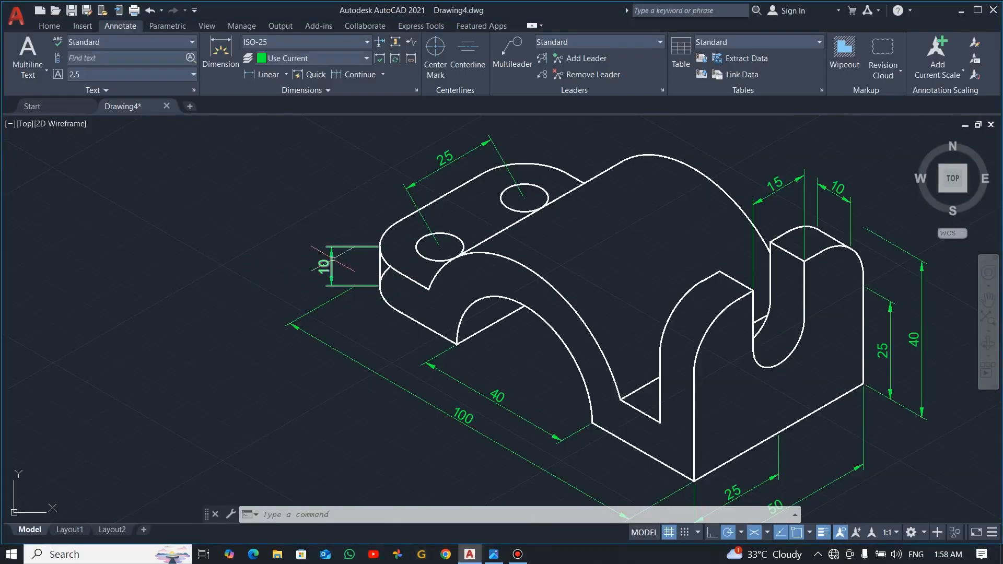
pyautogui.click(329, 91)
pyautogui.click(239, 108)
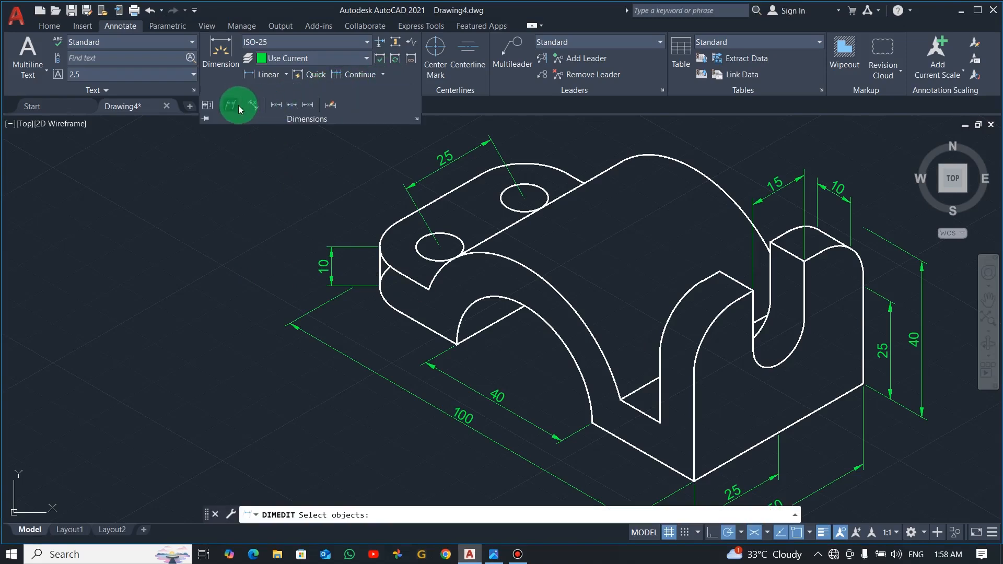
pyautogui.click(331, 266)
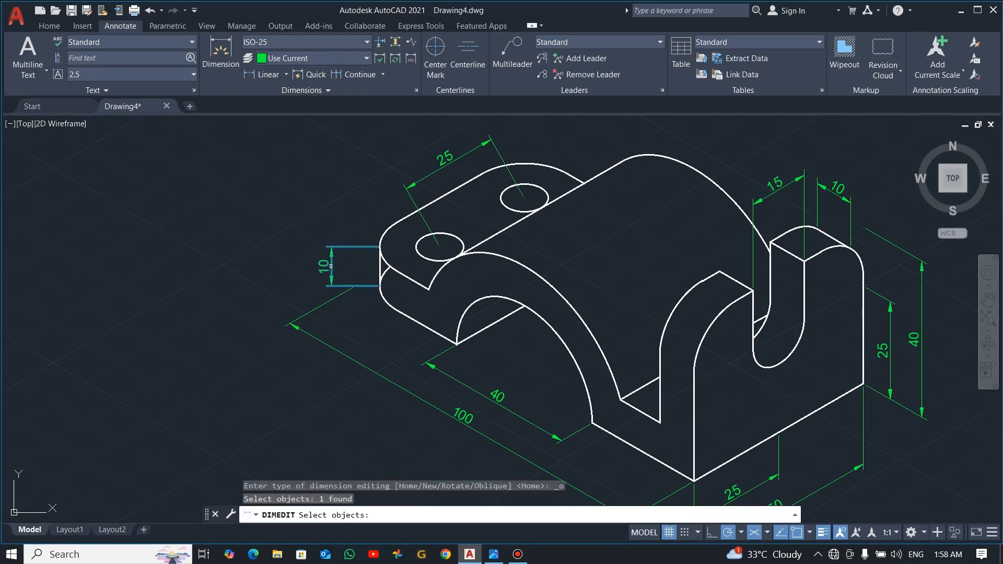
pyautogui.press('Return')
pyautogui.hotkey('alt', 'Tab')
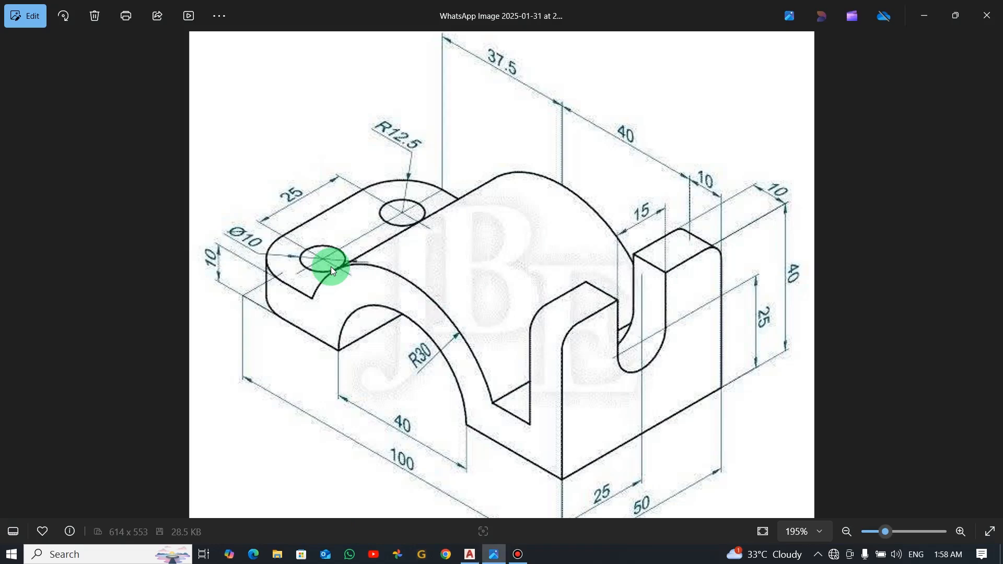
pyautogui.hotkey('alt', 'Tab')
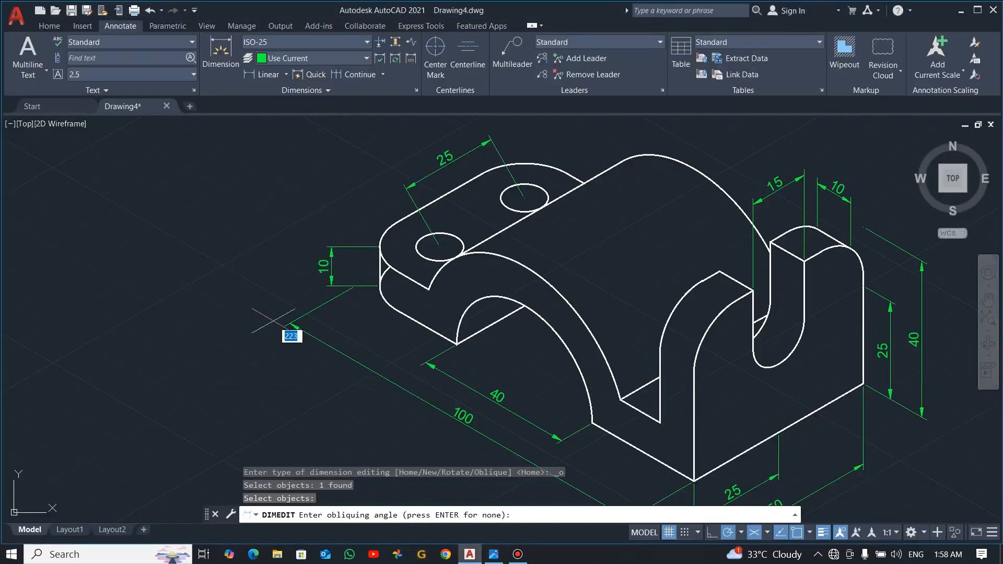
pyautogui.press('Escape')
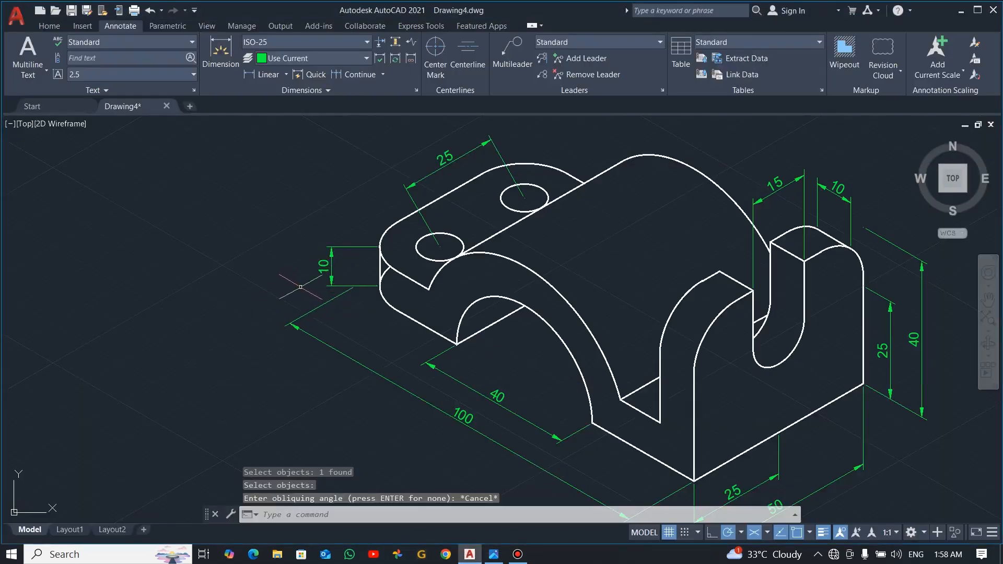
# Oblique the flange's vertical 10 thickness dimension with DIMEDIT, taking the angle from two points on the straight bottom edge beside the arch.
pyautogui.click(302, 91)
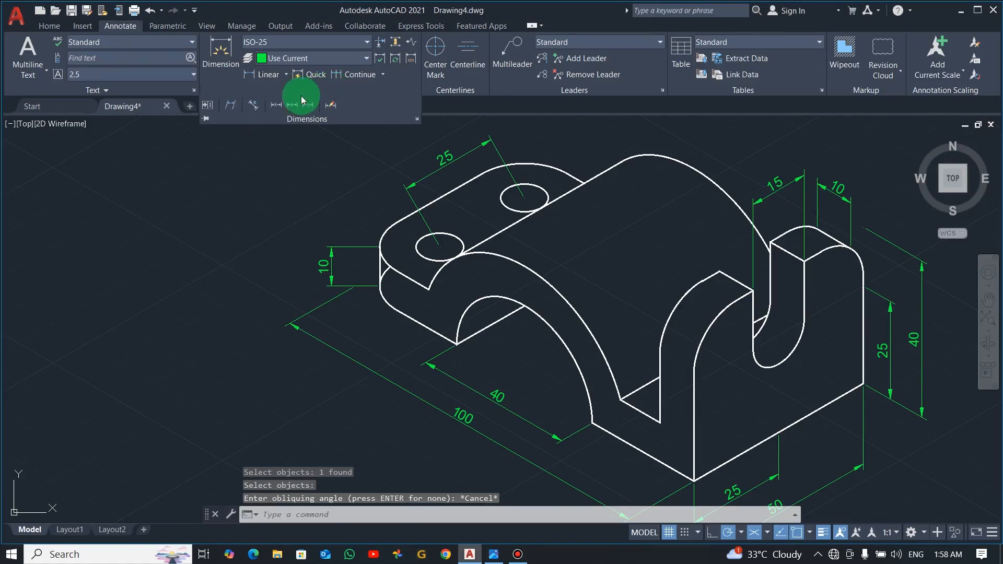
pyautogui.click(230, 105)
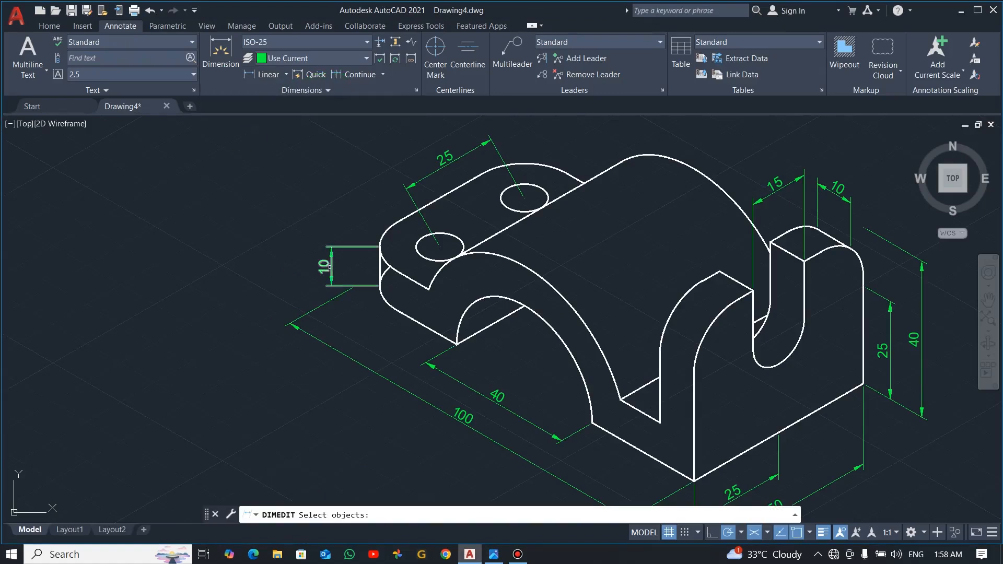
pyautogui.click(327, 265)
pyautogui.press('Return')
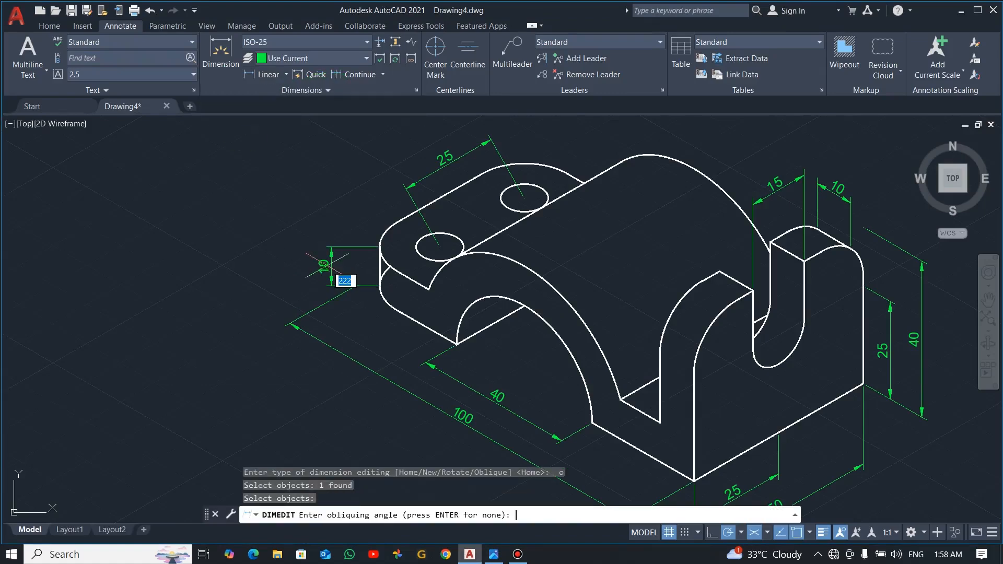
pyautogui.click(456, 345)
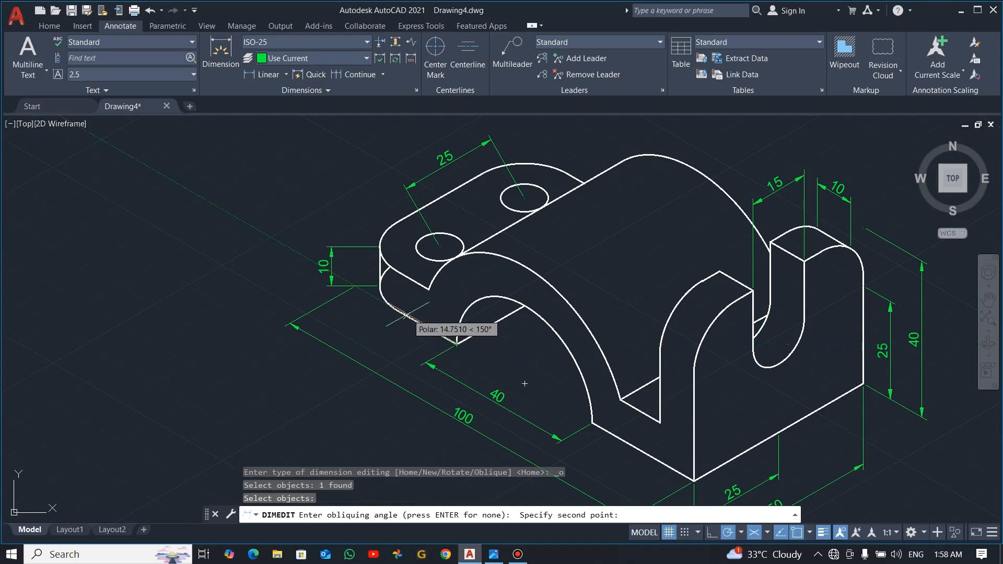
pyautogui.click(405, 316)
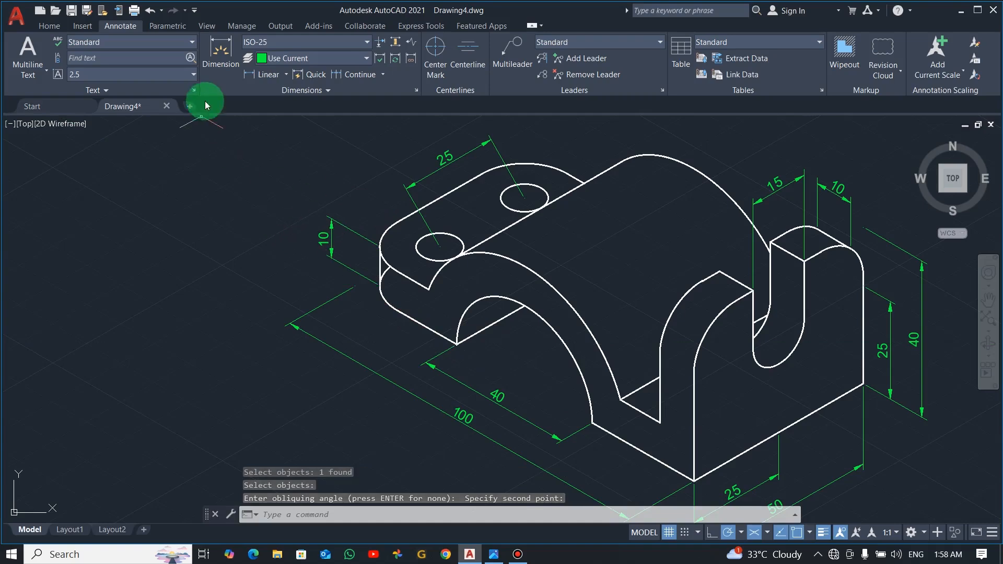
# Oblique the 25 hole-spacing dimension, taking the angle from the endpoints of the flange's short top front edge.
pyautogui.click(309, 92)
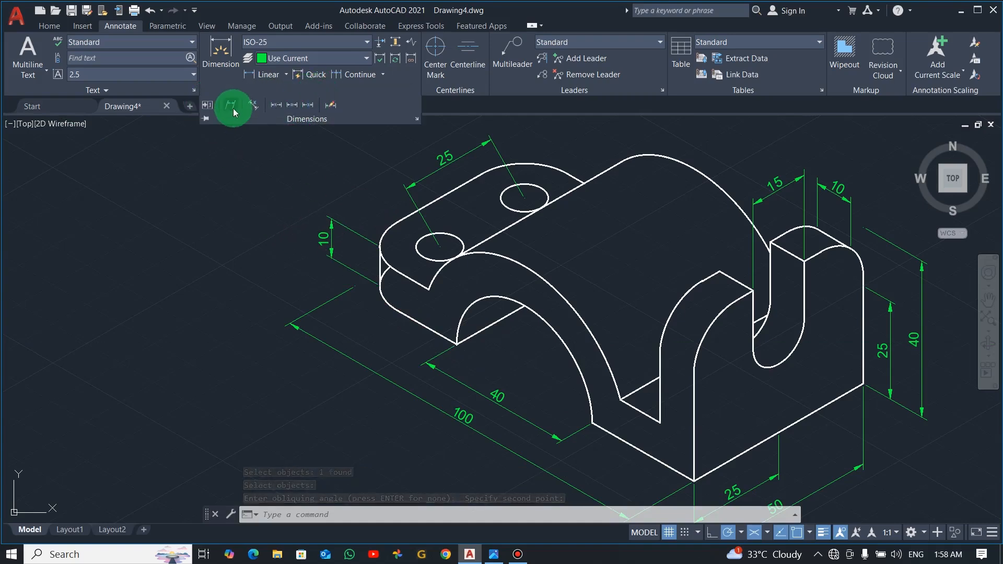
pyautogui.click(231, 105)
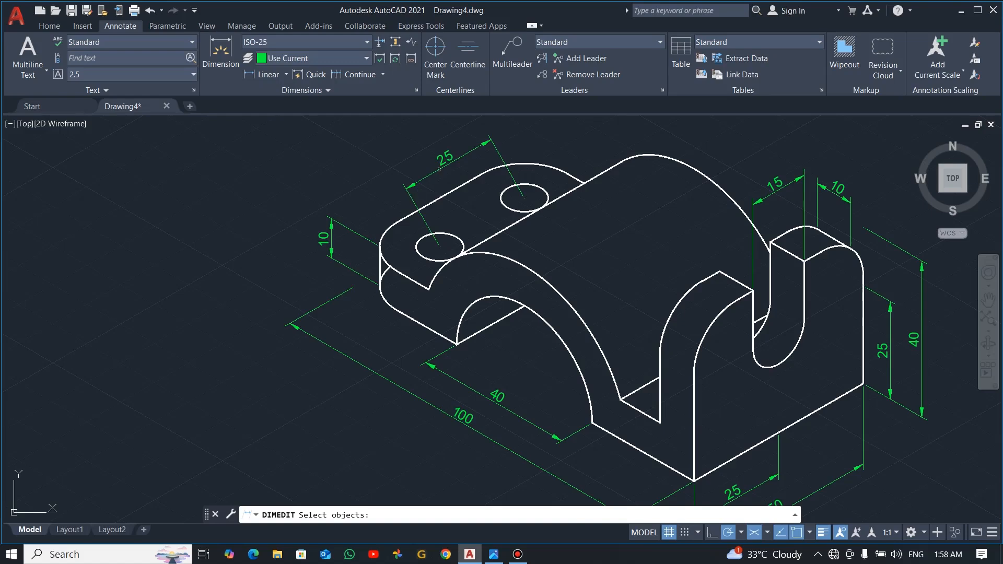
pyautogui.click(445, 160)
pyautogui.press('Return')
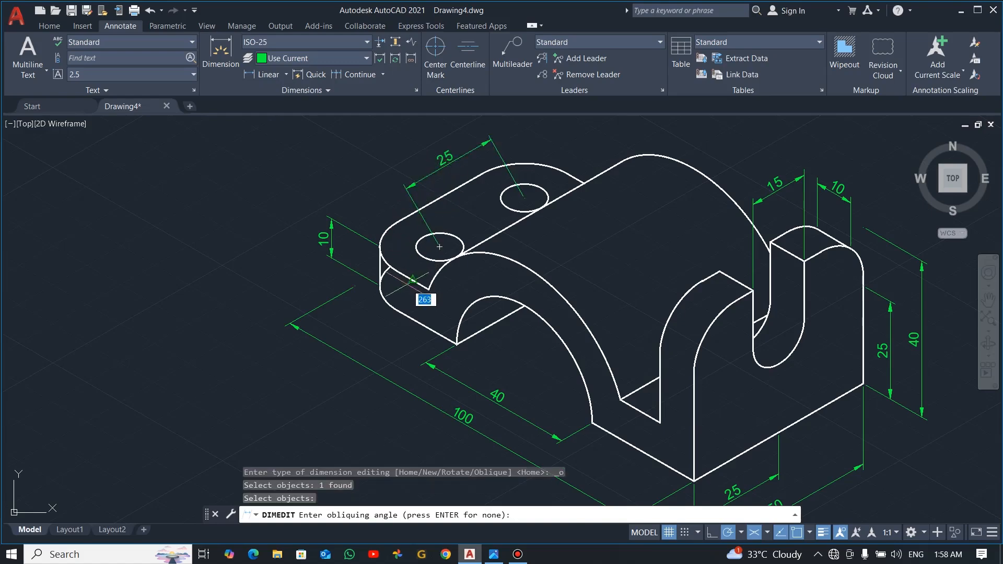
pyautogui.click(429, 289)
pyautogui.click(392, 268)
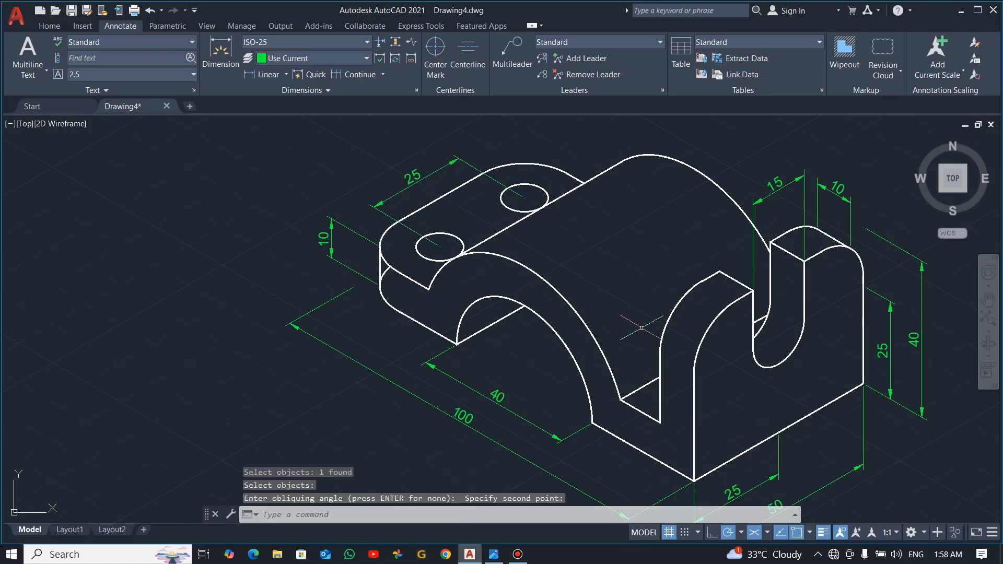
# Compare the dimensioned bracket with the reference image to identify the radius and diameter callouts still missing.
pyautogui.hotkey('alt', 'Tab')
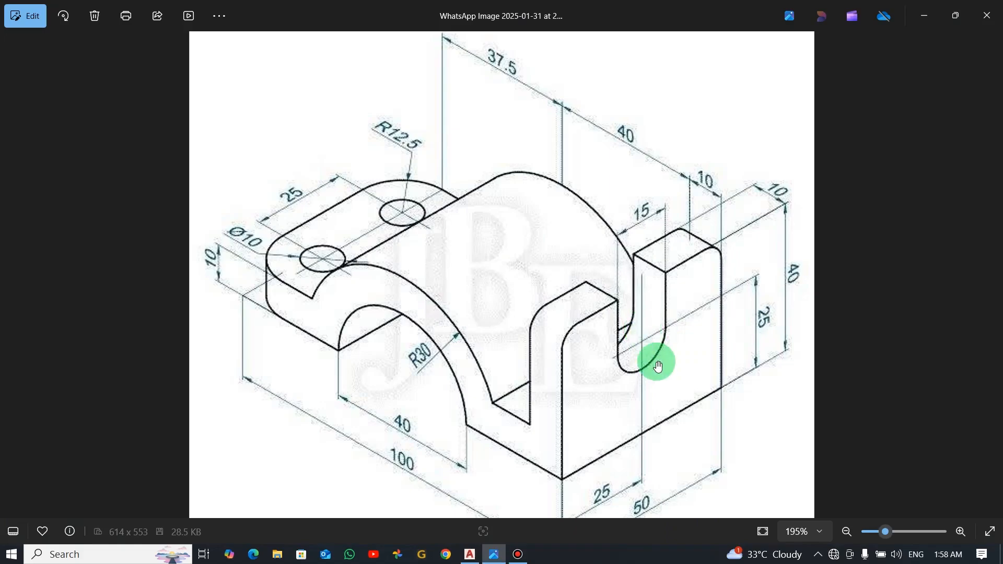
pyautogui.hotkey('alt', 'Tab')
pyautogui.hotkey('alt', 'Tab')
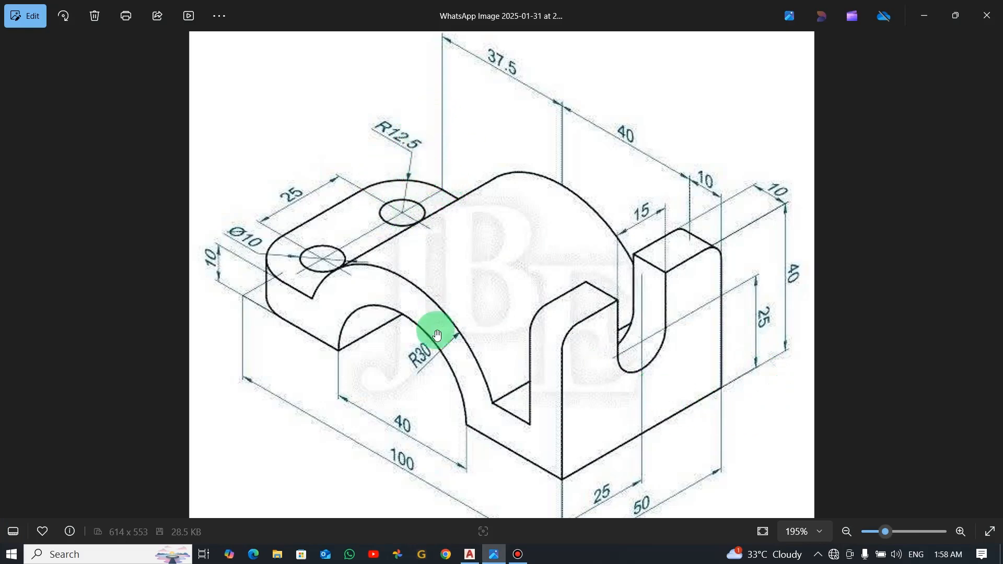
pyautogui.hotkey('alt', 'Tab')
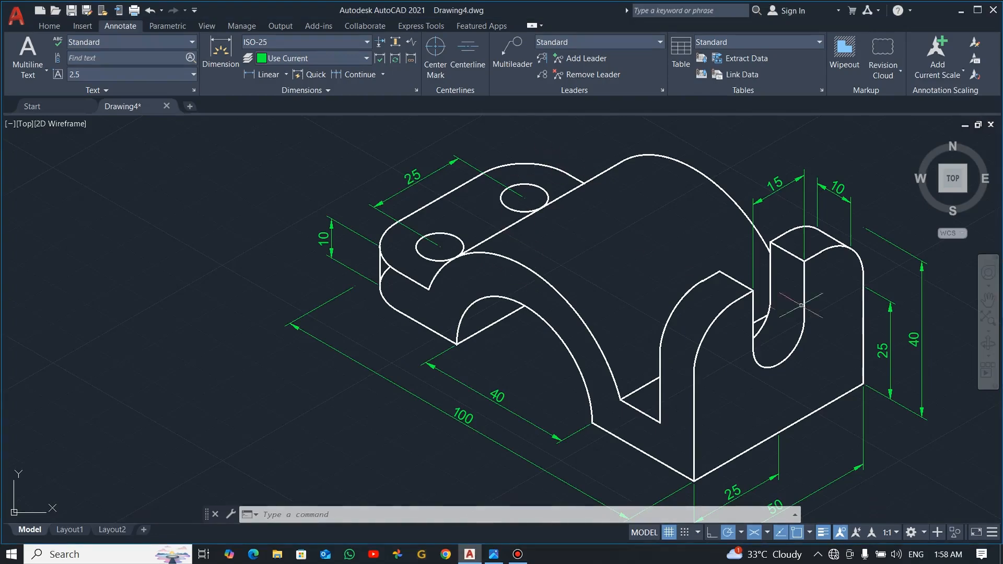
pyautogui.scroll(-2, 801, 303)
pyautogui.scroll(4, 779, 302)
pyautogui.scroll(-2, 779, 302)
pyautogui.moveTo(791, 293); pyautogui.dragTo(666, 298, button='middle')
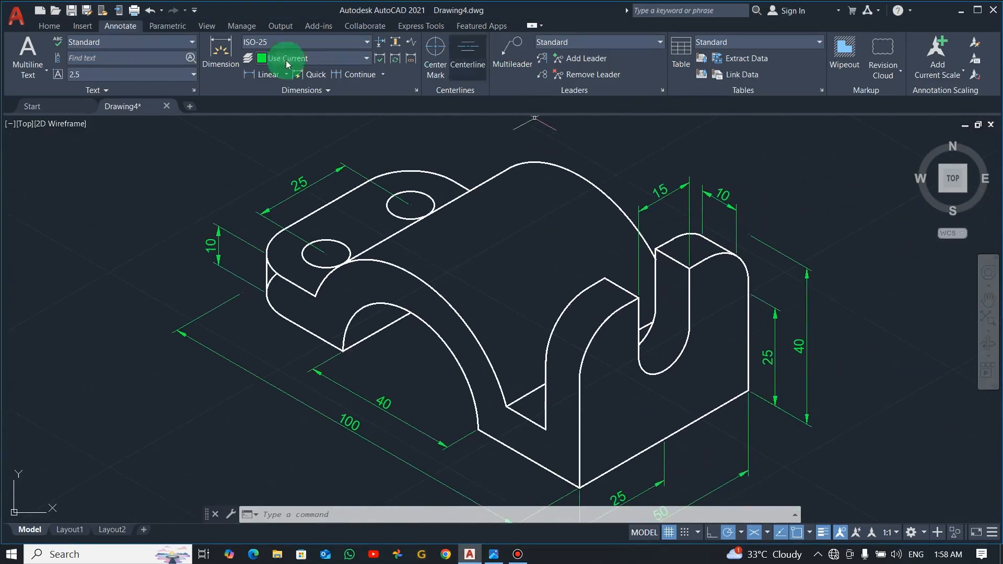
# Try a multileader from the front arch's outer curve into the arch opening, and erase it.
pyautogui.click(50, 26)
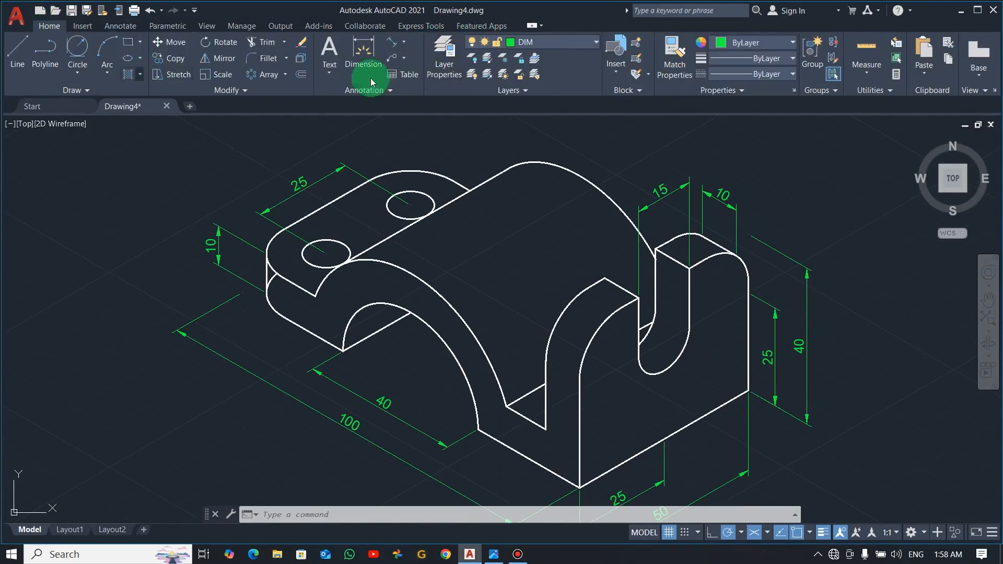
pyautogui.click(393, 64)
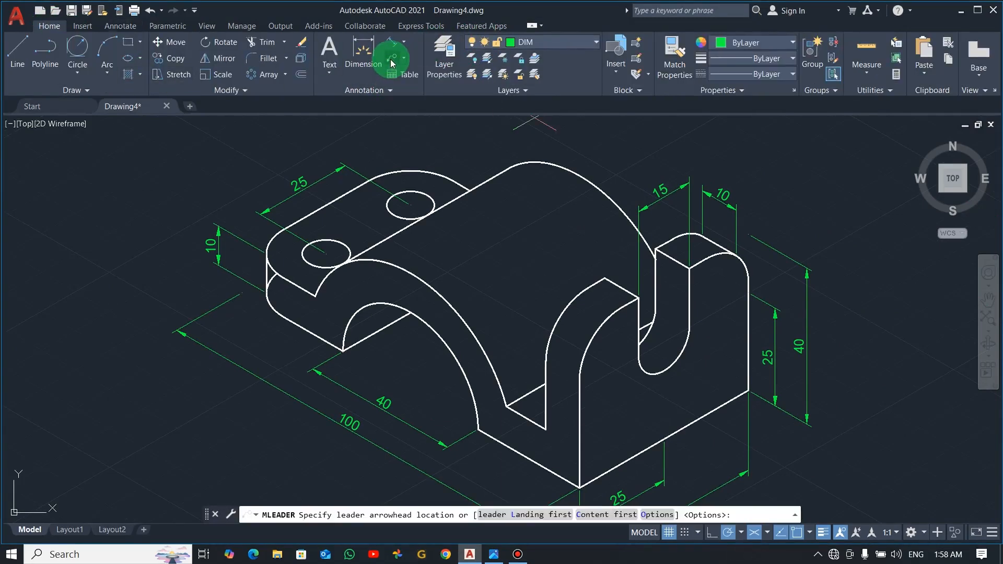
pyautogui.click(435, 288)
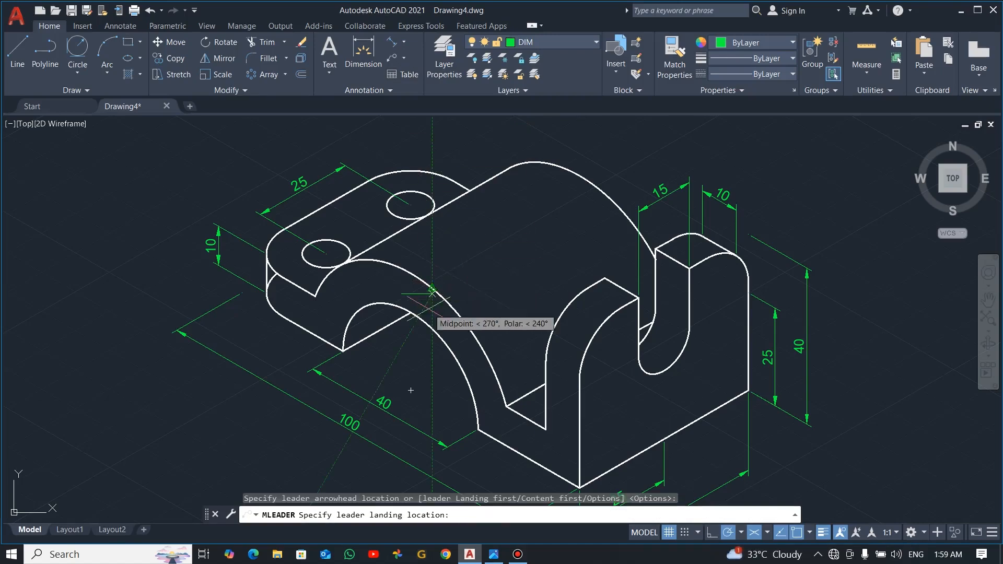
pyautogui.click(389, 344)
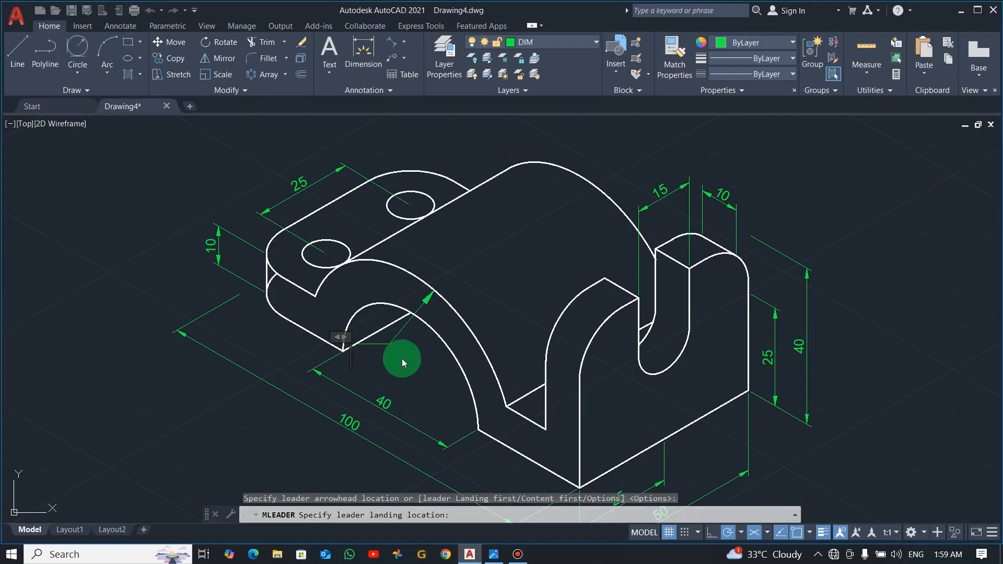
pyautogui.click(383, 336)
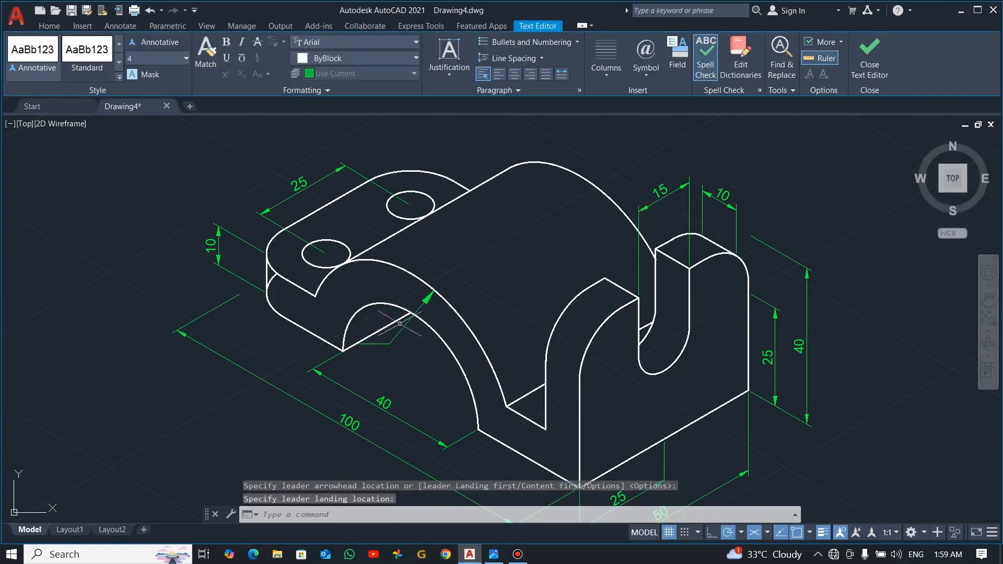
pyautogui.click(425, 303)
pyautogui.press('Delete')
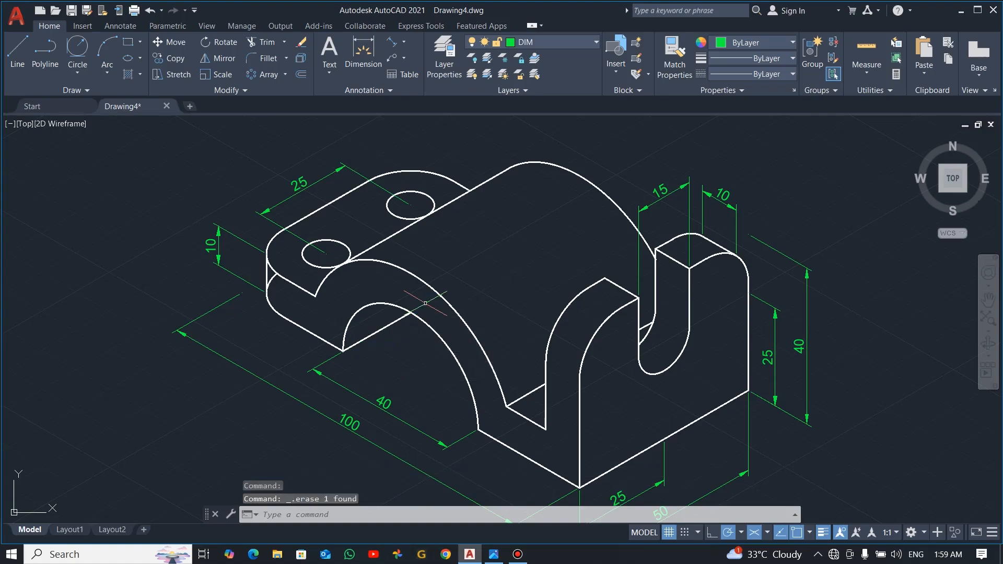
# Add a multileader reading R30, pointing at the front arch's outer curve with its text on the curved top surface.
pyautogui.click(391, 62)
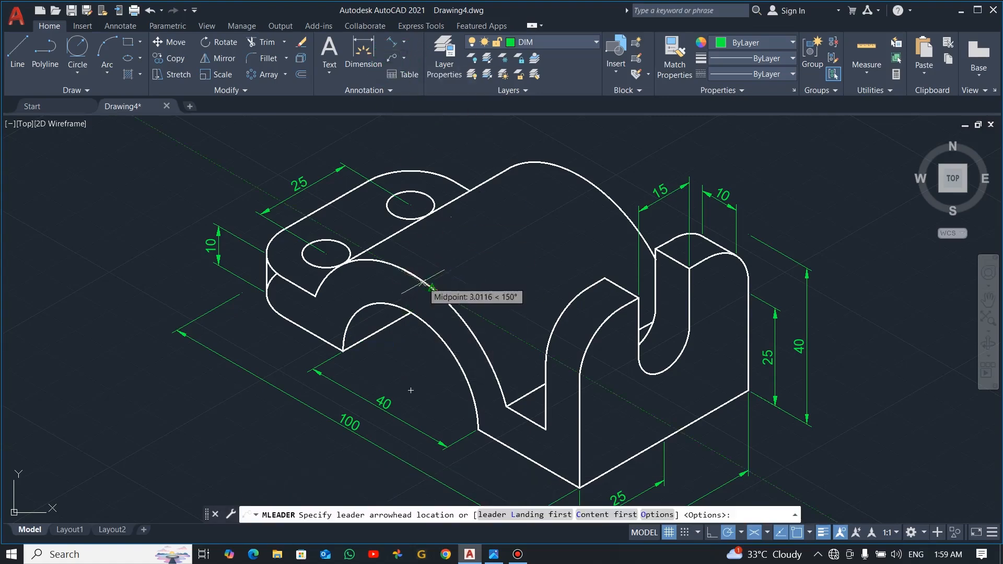
pyautogui.click(481, 254)
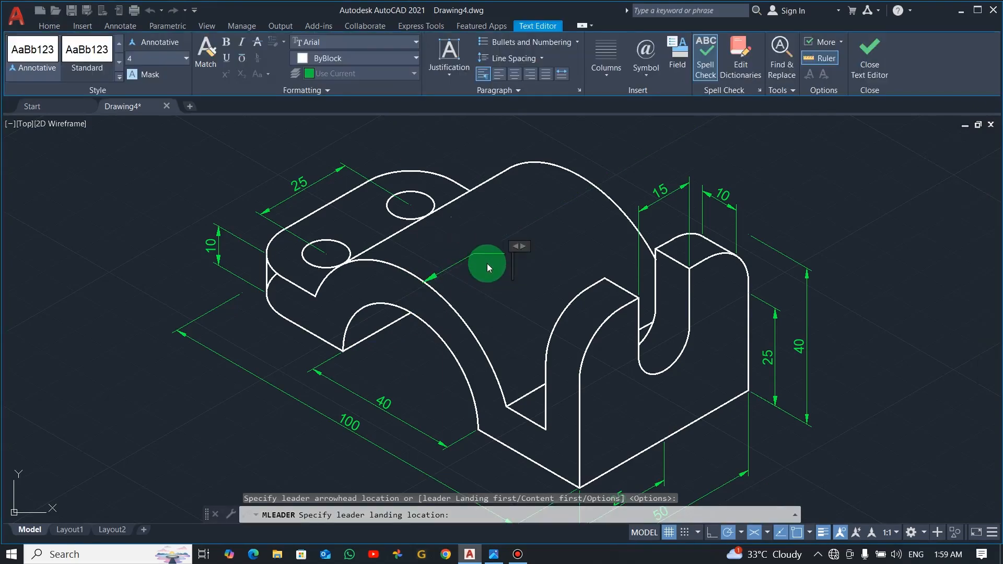
pyautogui.write('R30')
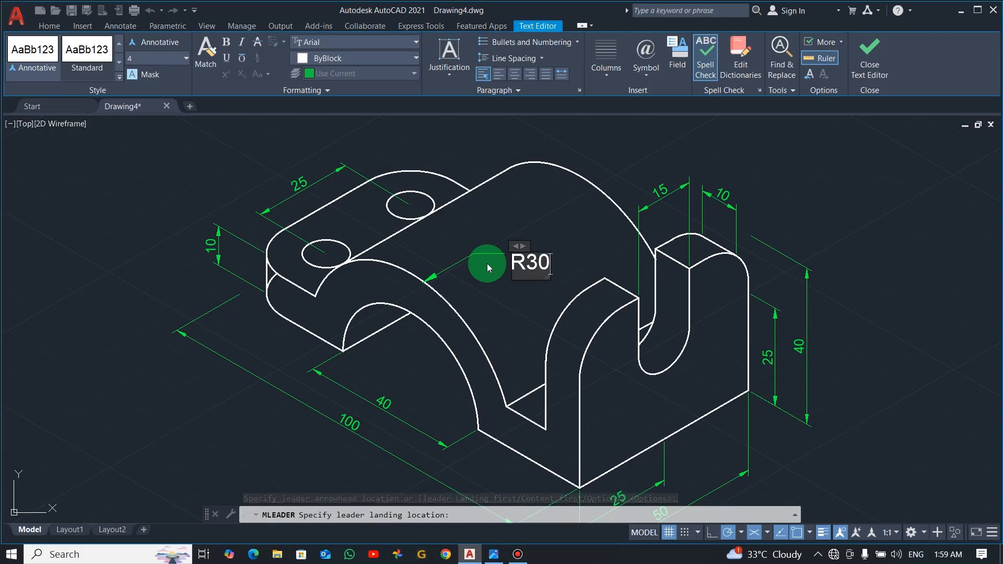
pyautogui.press('Return')
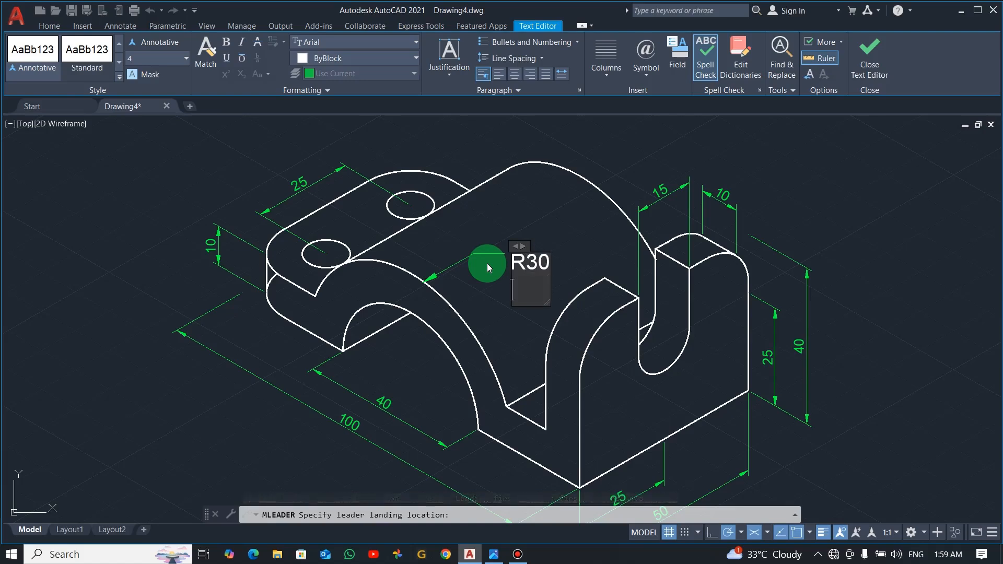
pyautogui.press('BackSpace')
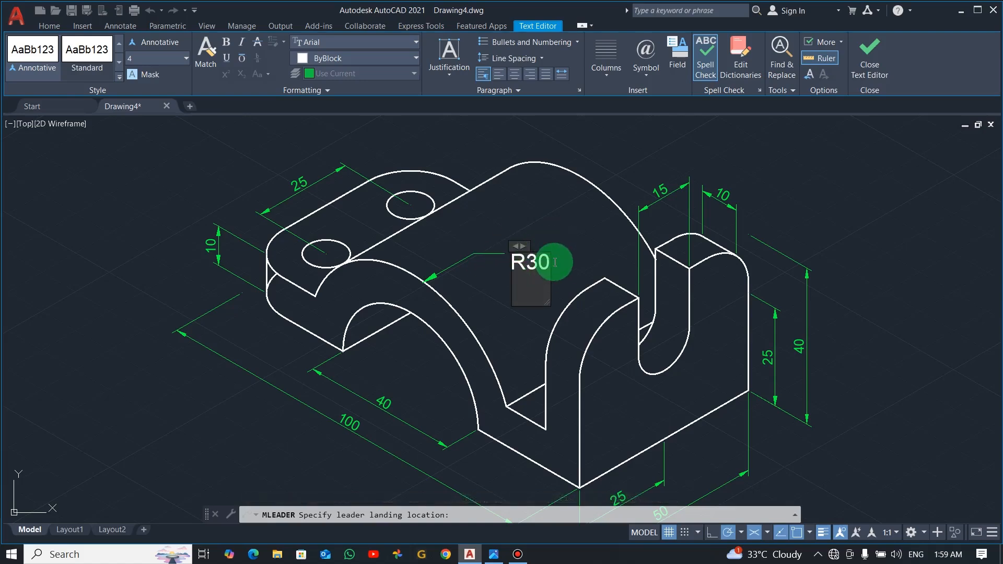
pyautogui.click(870, 57)
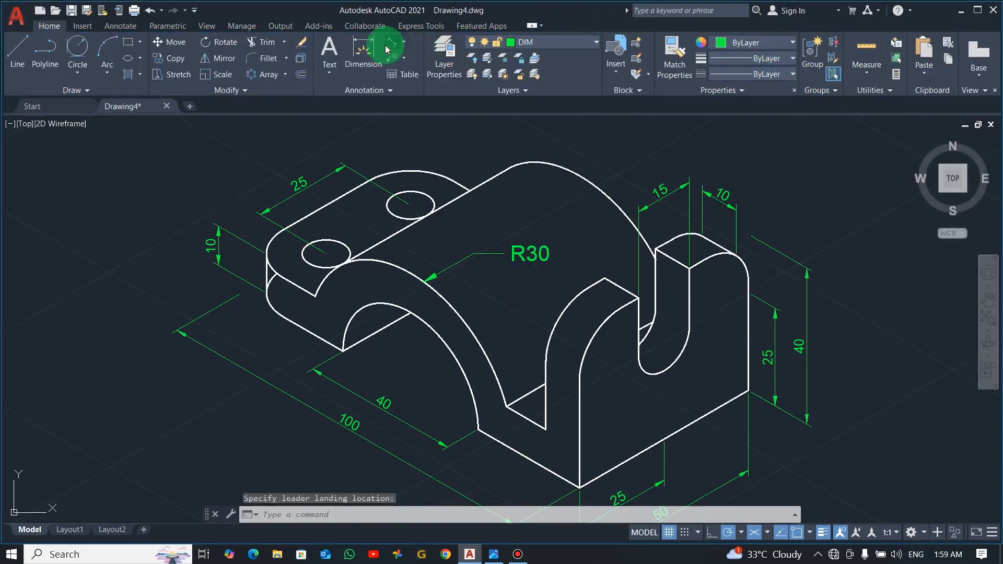
# Add a multileader reading R 12.5, pointing at the flange's rear rounded corner with its text above the bracket.
pyautogui.click(392, 59)
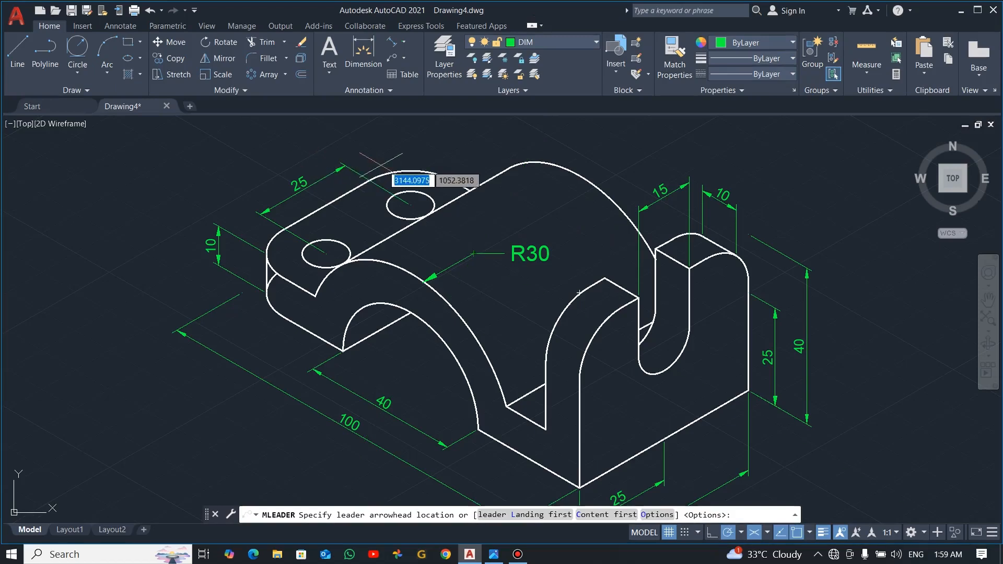
pyautogui.click(411, 170)
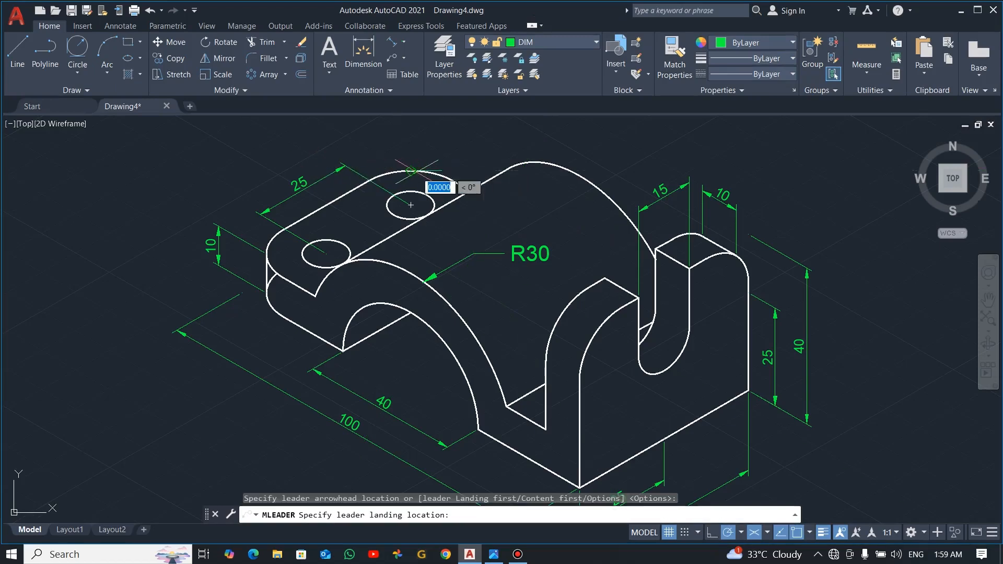
pyautogui.click(453, 140)
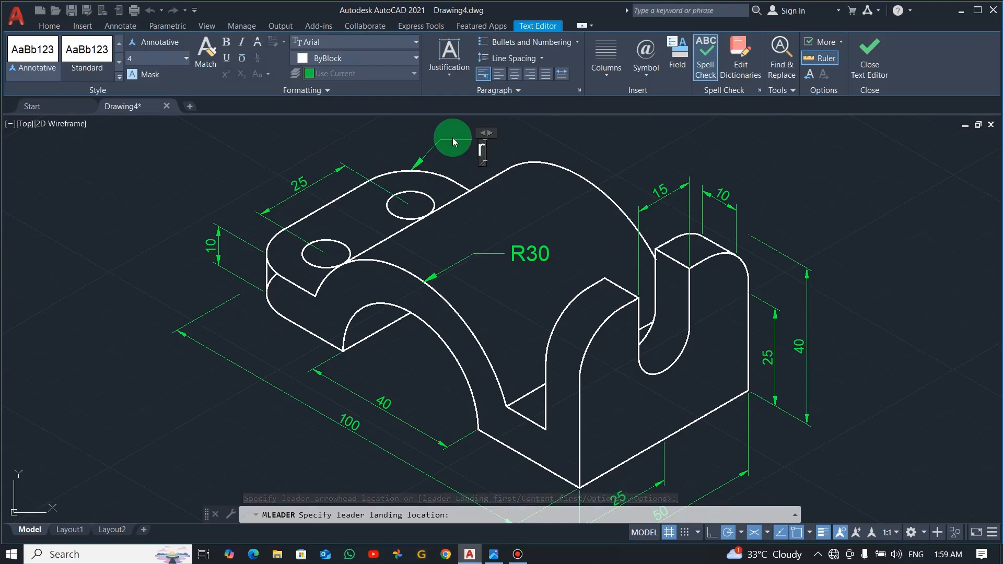
pyautogui.hotkey('alt', 'Tab')
pyautogui.hotkey('alt', 'Tab')
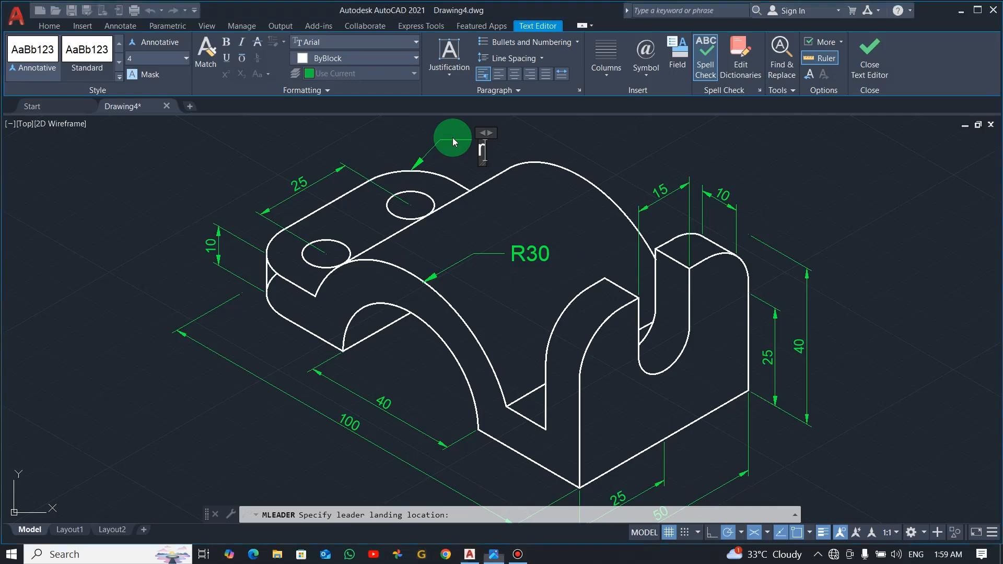
pyautogui.write('R')
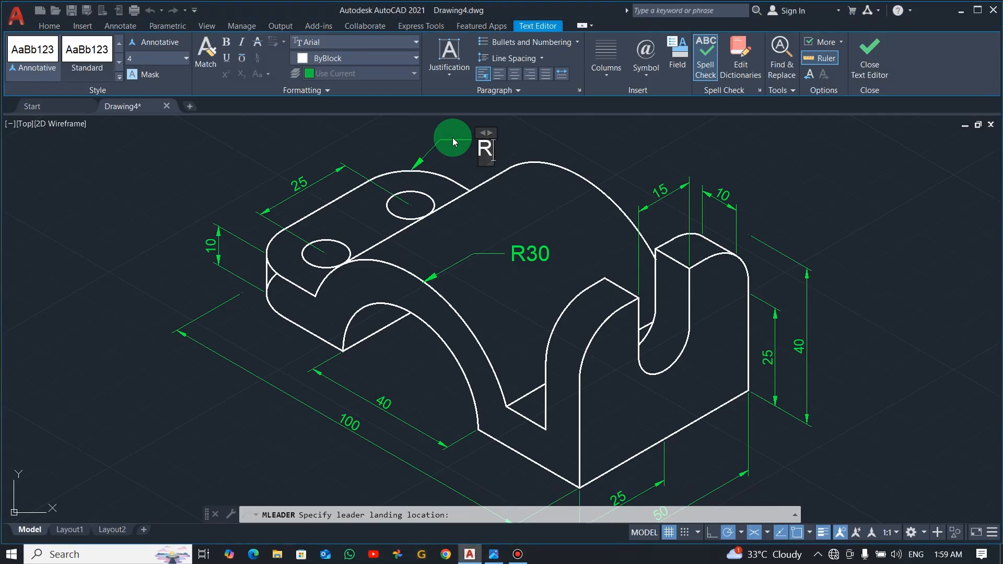
pyautogui.write(' 12.5')
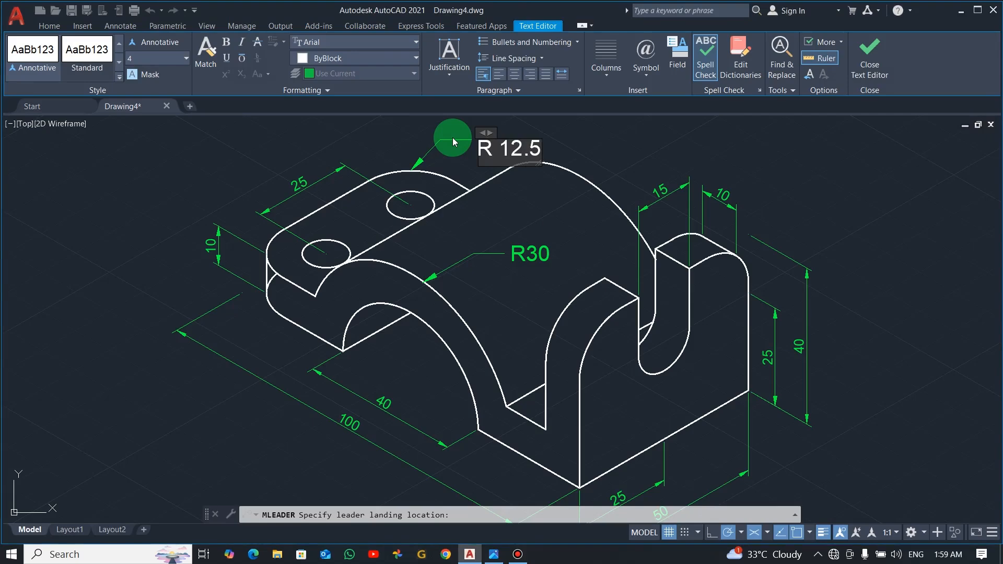
pyautogui.press('Return')
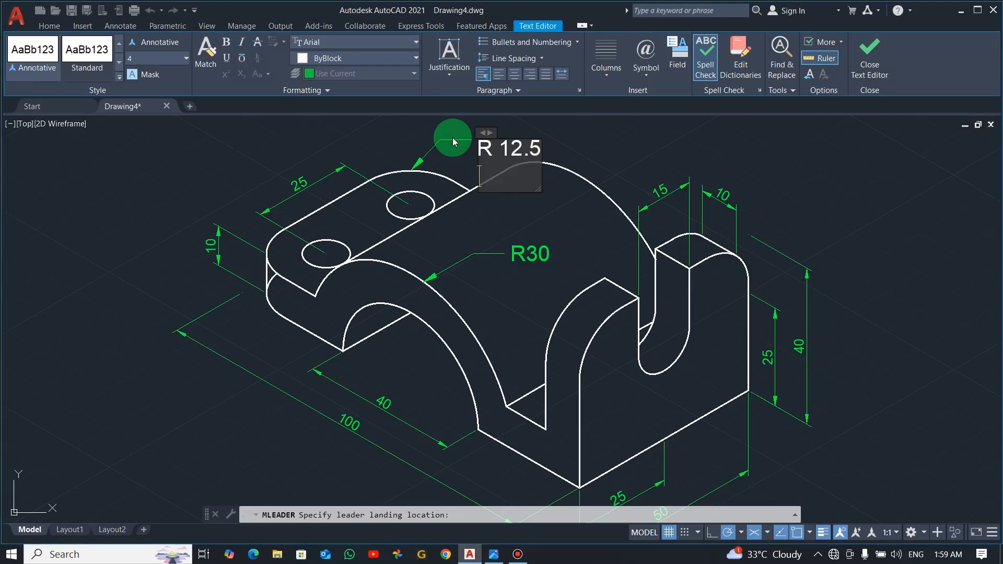
pyautogui.click(865, 62)
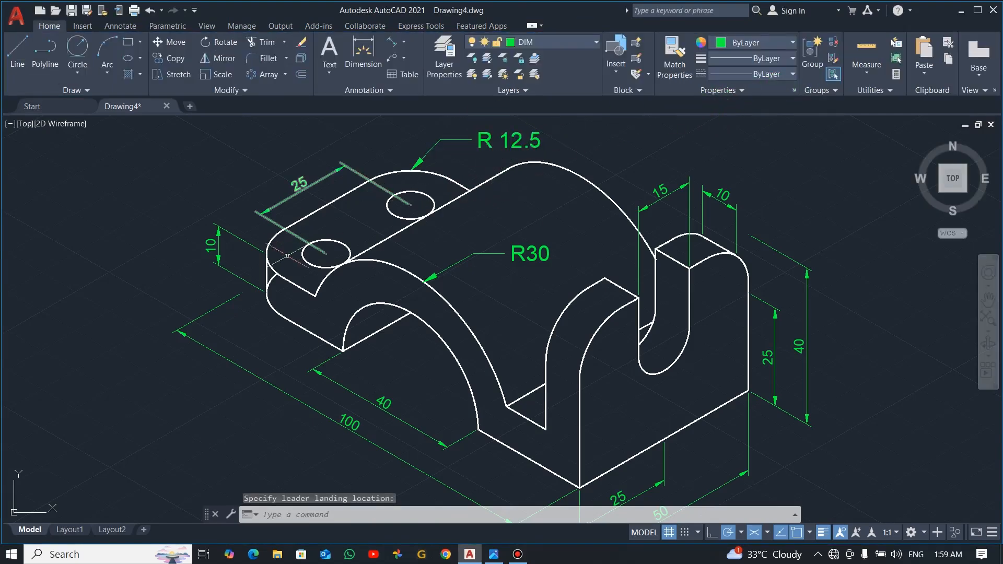
# Check the reference image for the diameter callout on the flange's front hole.
pyautogui.hotkey('alt', 'Tab')
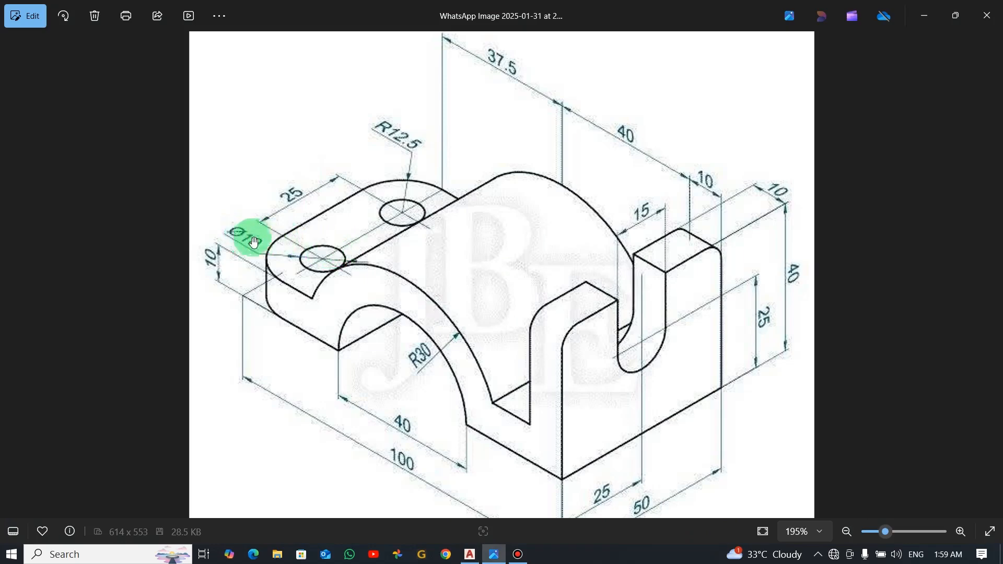
pyautogui.hotkey('alt', 'Tab')
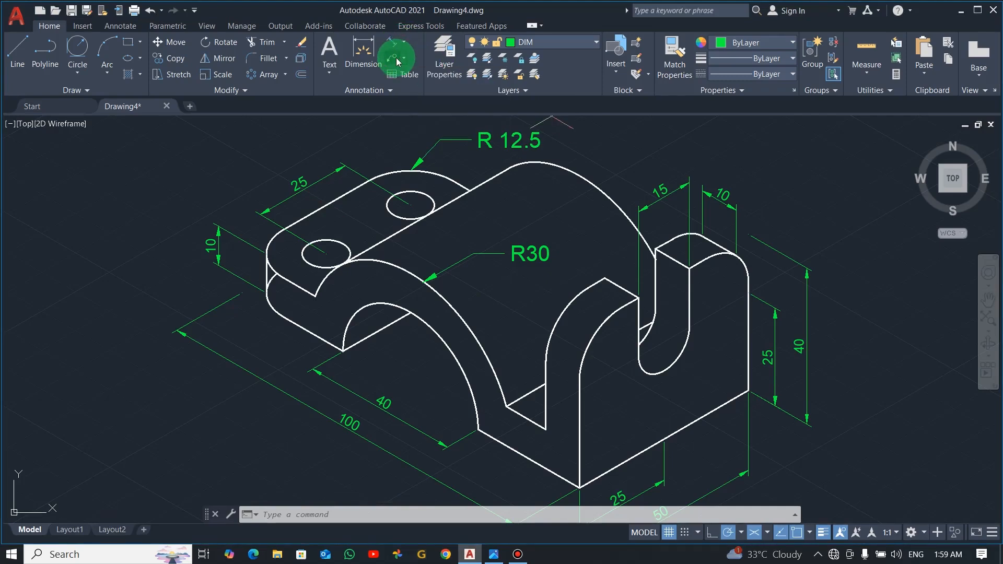
pyautogui.click(400, 60)
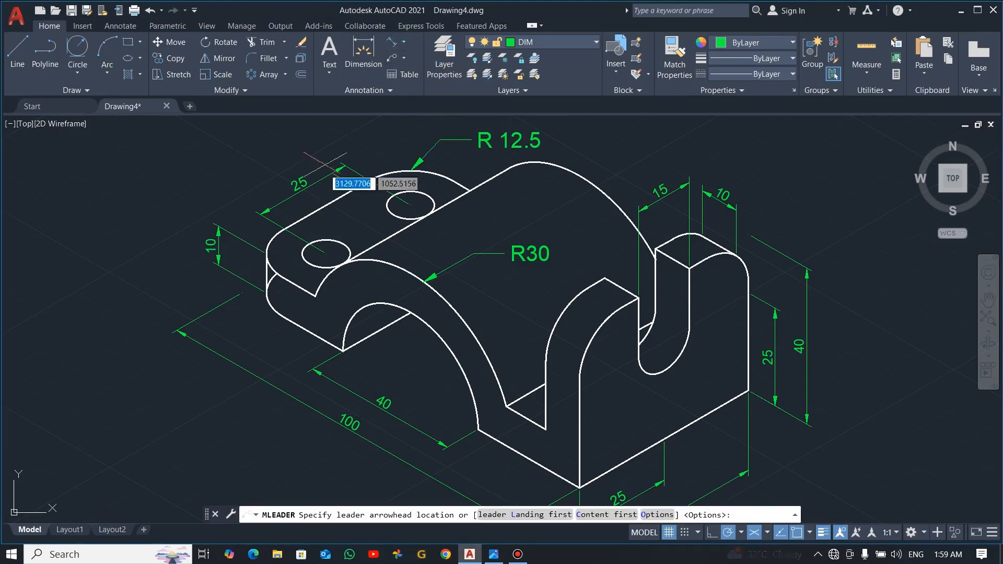
pyautogui.click(326, 241)
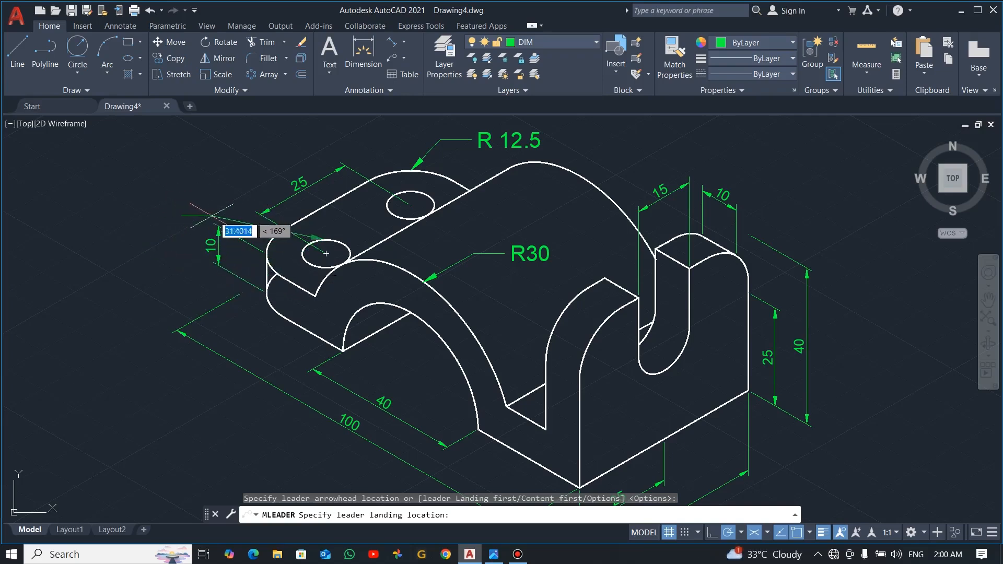
pyautogui.press('Escape')
# Add a multileader reading Ø10 with the diameter symbol, pointing at the outer edge of the flange's front hole.
pyautogui.click(391, 41)
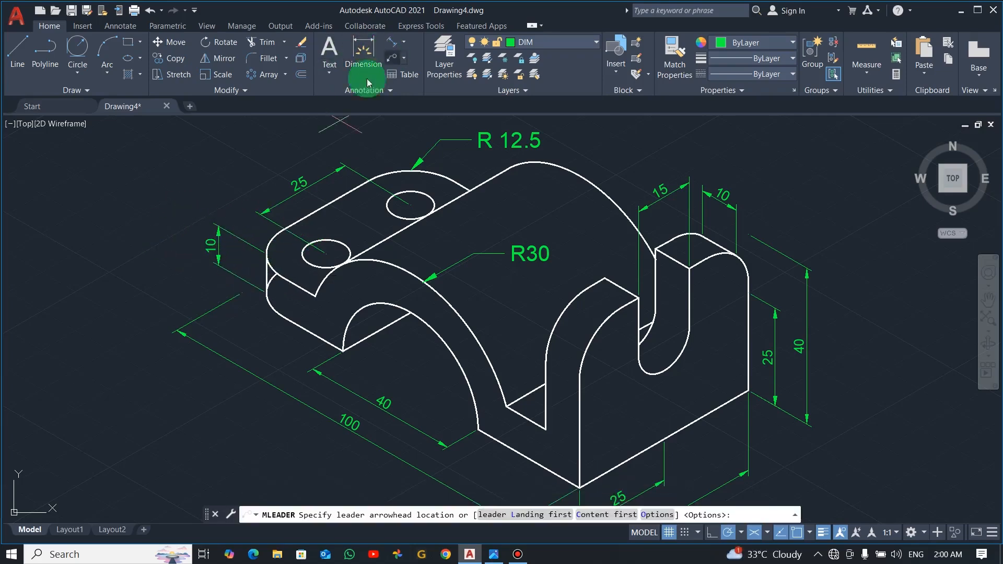
pyautogui.click(313, 254)
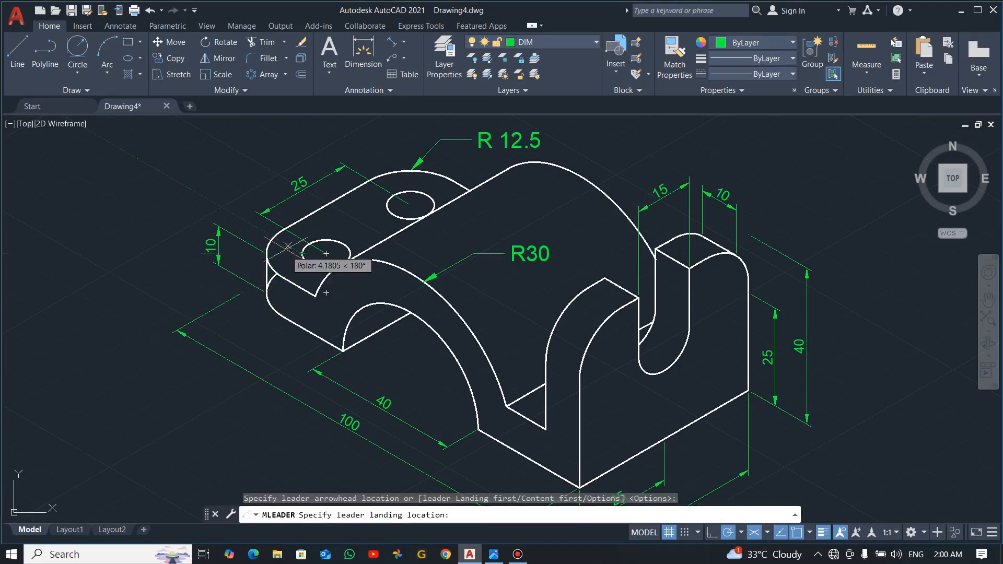
pyautogui.click(240, 217)
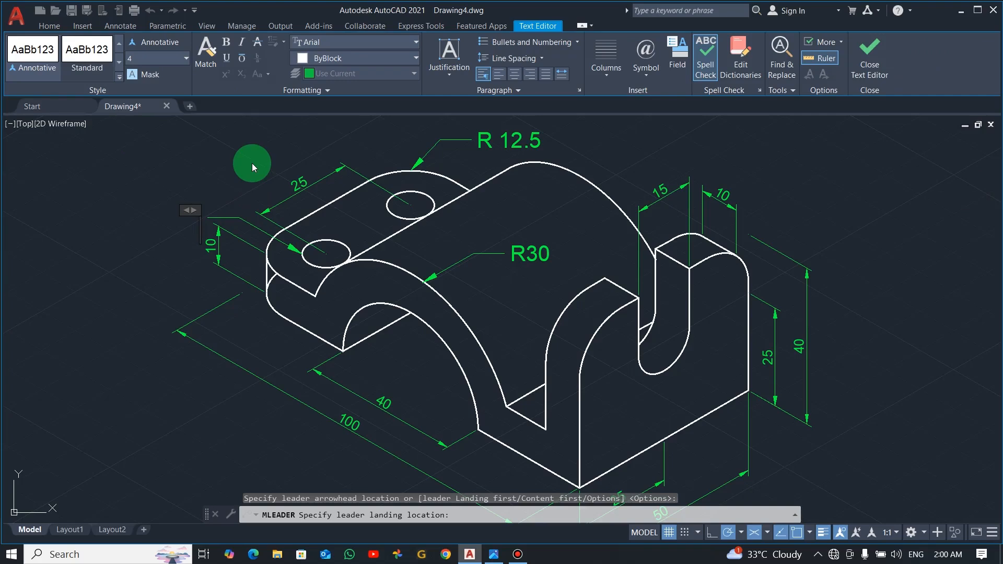
pyautogui.click(652, 78)
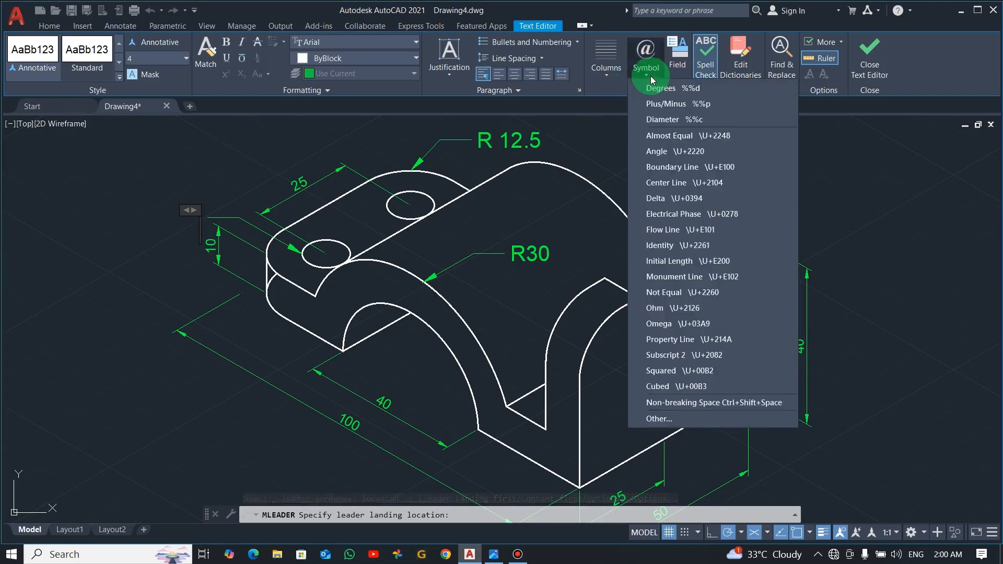
pyautogui.click(669, 121)
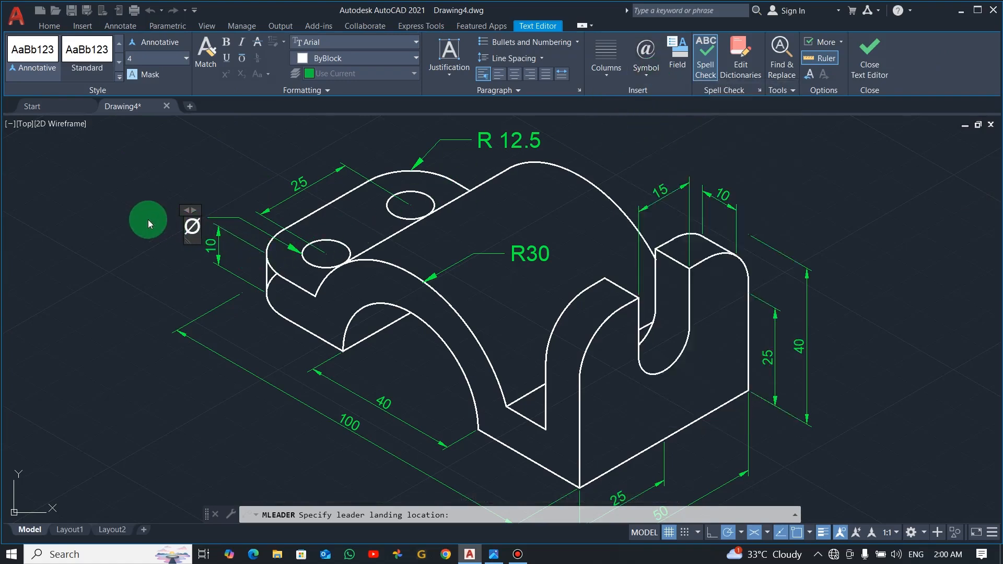
pyautogui.write('10')
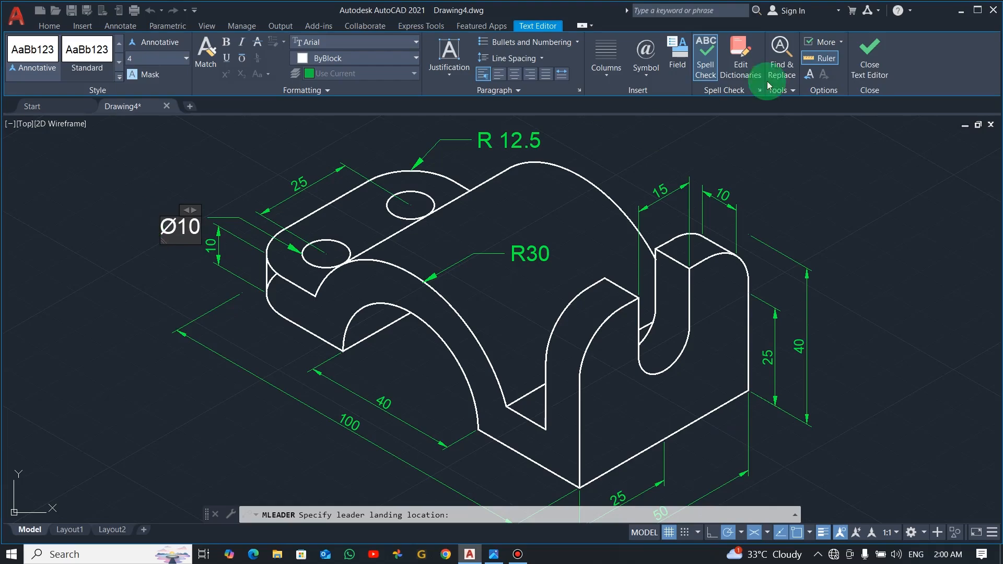
pyautogui.click(884, 68)
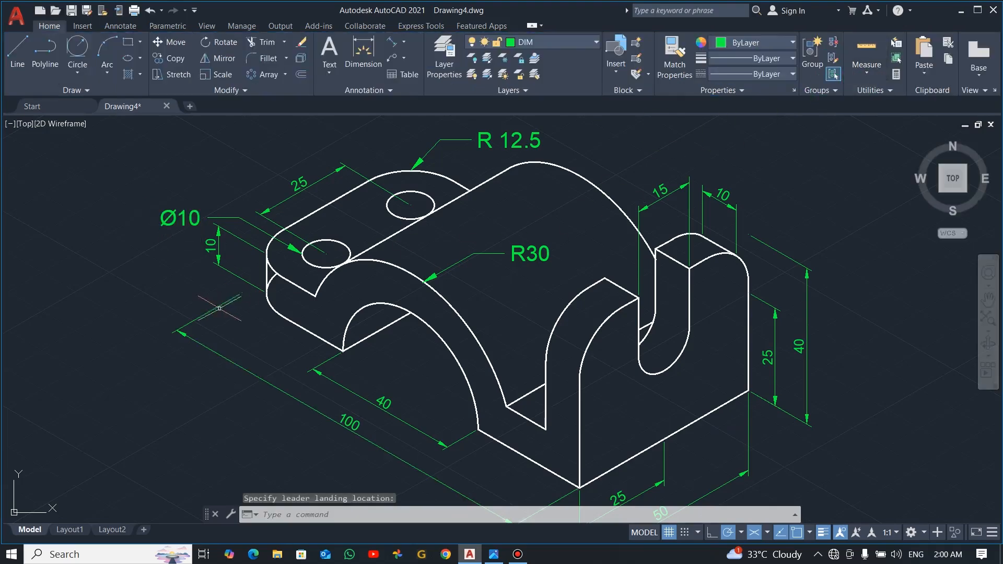
# Move the Ø10 leader's landing so its text sits on the flange's top surface between the two holes.
pyautogui.click(187, 215)
pyautogui.press('Escape')
pyautogui.click(192, 218)
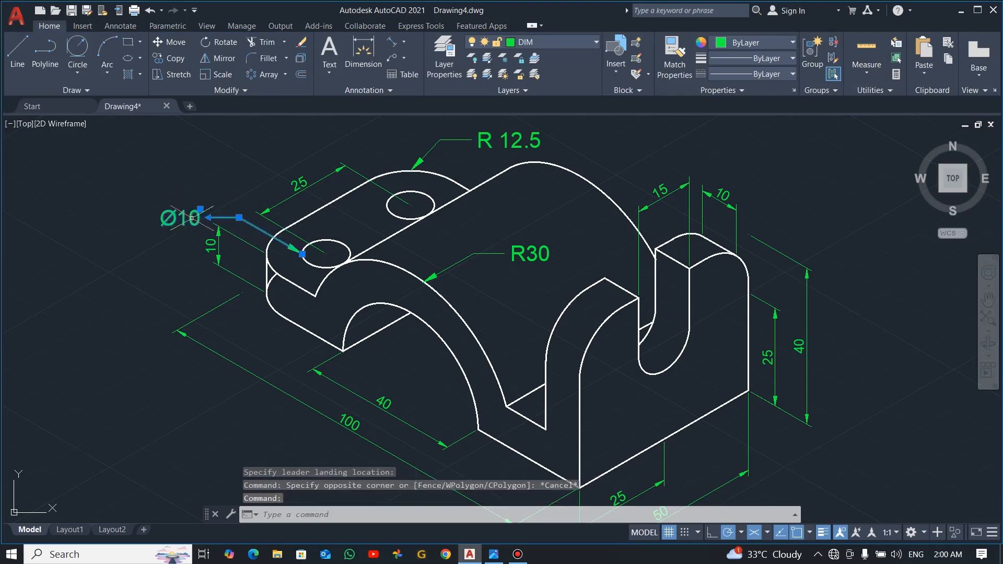
pyautogui.click(238, 217)
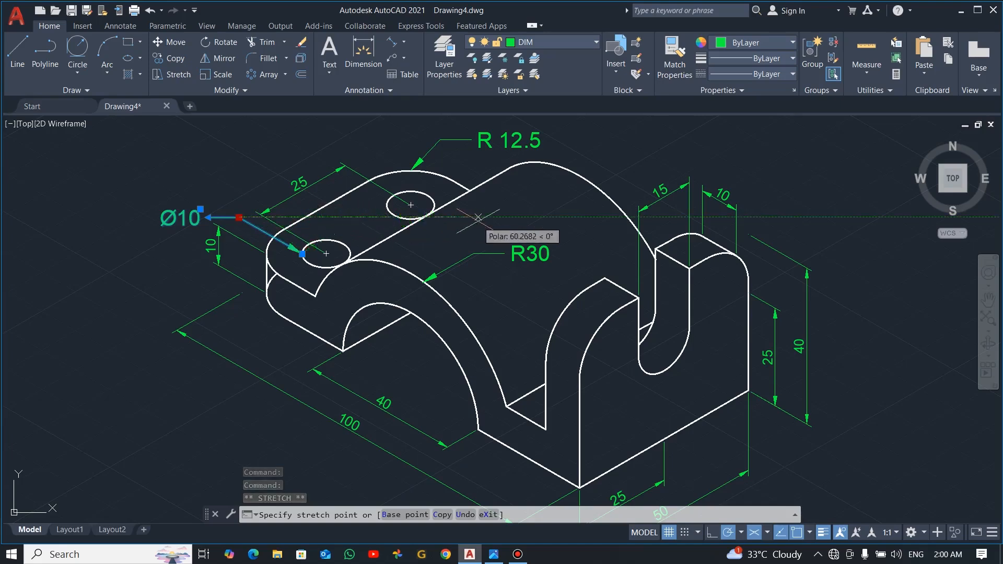
pyautogui.click(416, 222)
pyautogui.press('Escape')
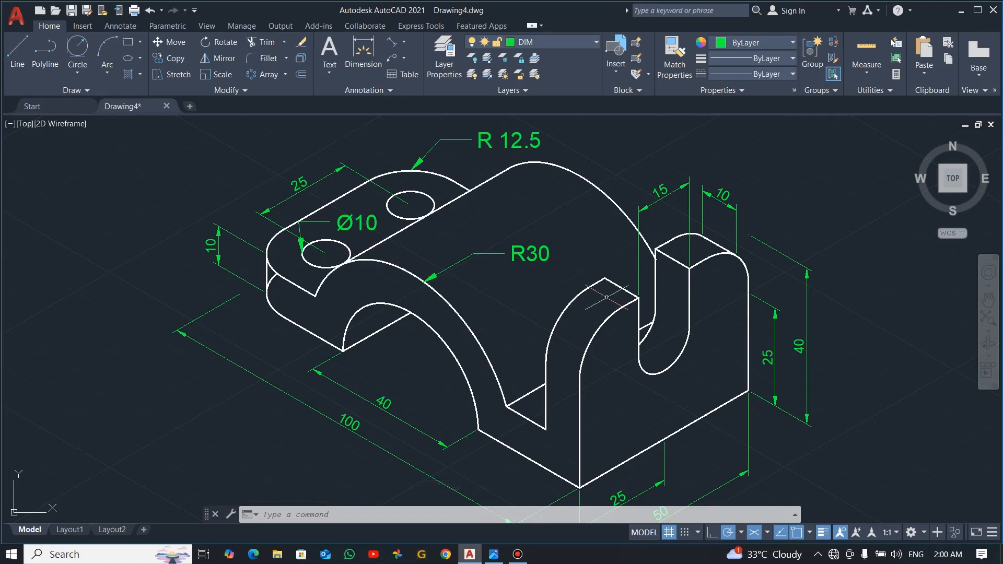
pyautogui.scroll(-2, 607, 297)
pyautogui.scroll(1, 606, 246)
pyautogui.scroll(-1, 605, 238)
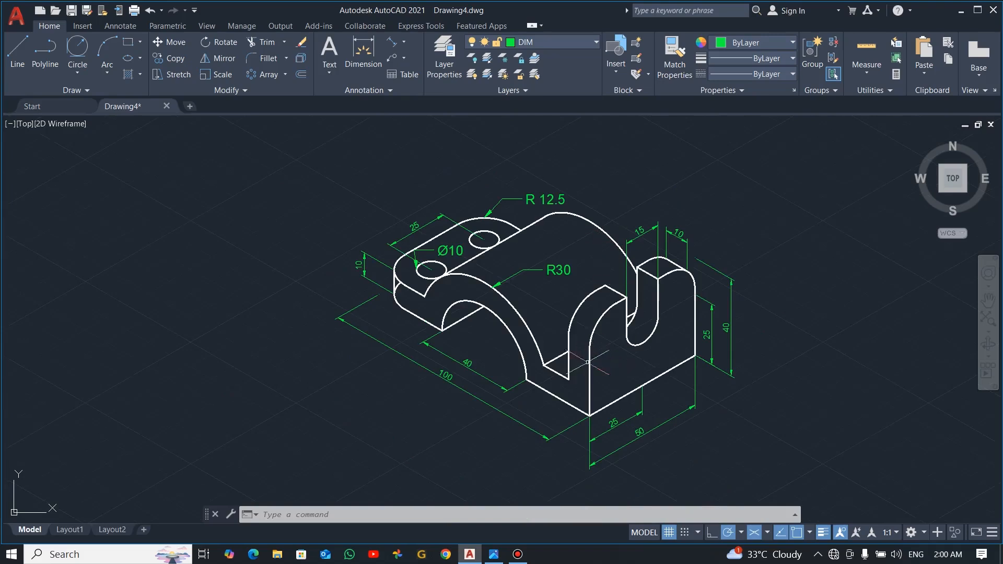